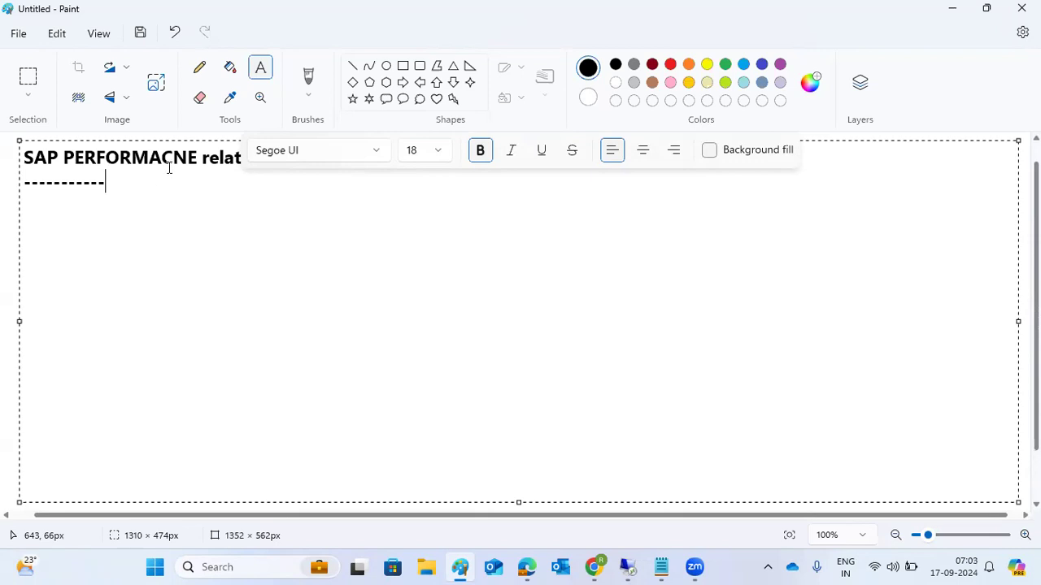
Step: Fix the heading word PERFORMACNE so it reads PERFORMANCE
left_click(169, 163)
key("BackSpace")
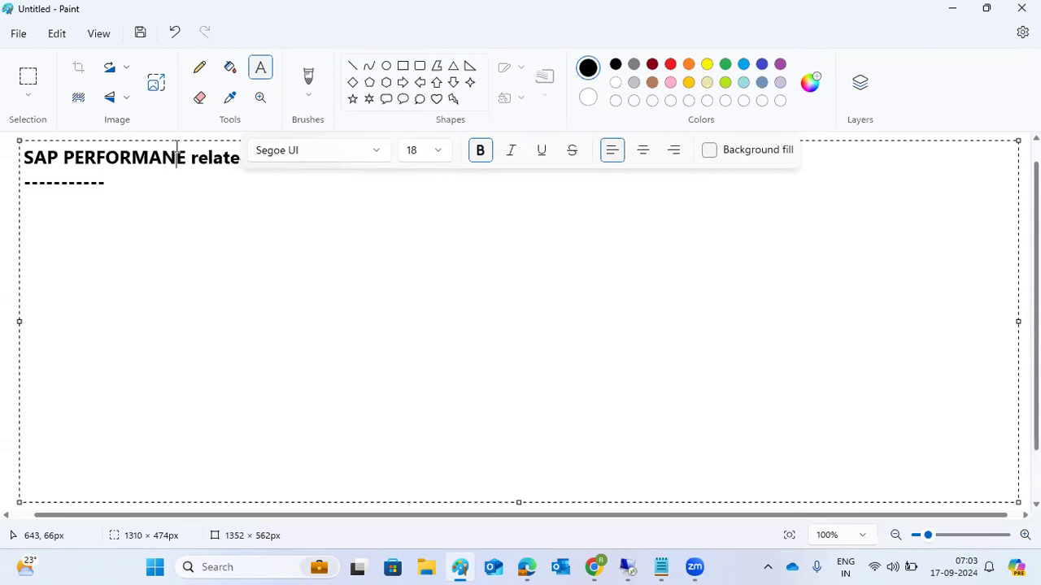
type("C")
Step: Add the line 'ST01 - system trace' below the dashed underline
left_click(165, 175)
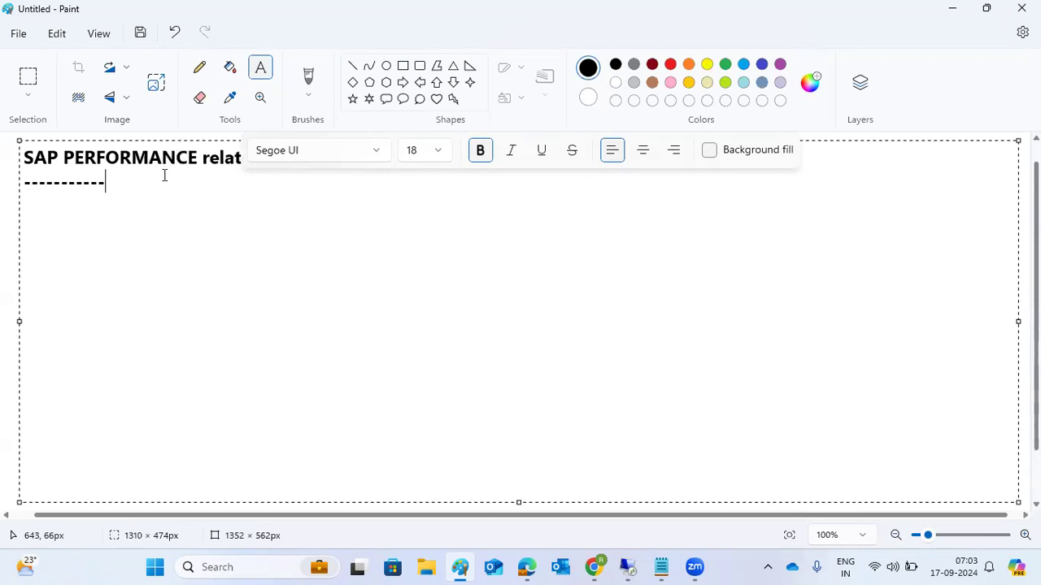
key("Return")
type("ST01 -")
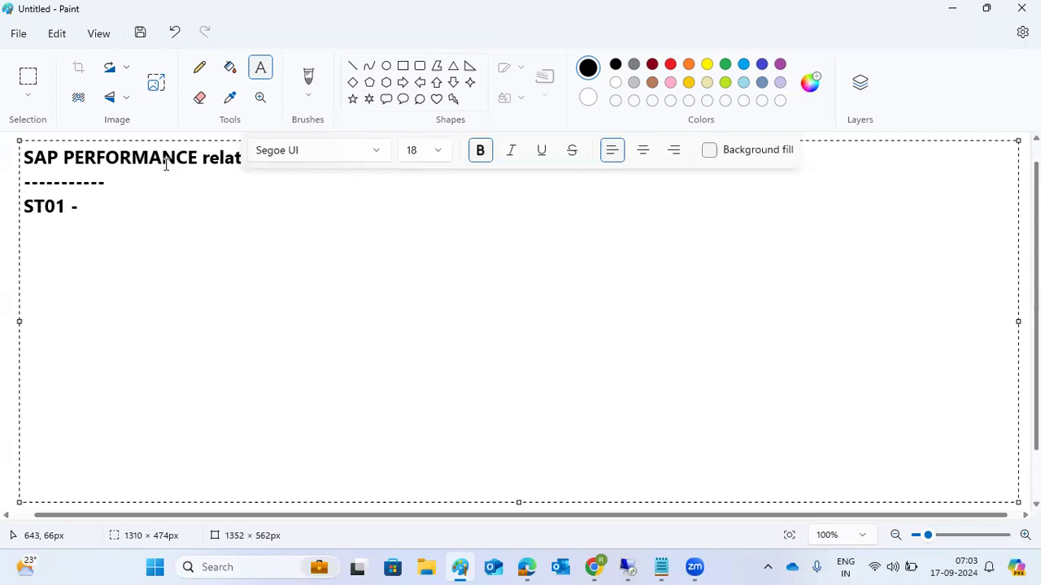
type("system ")
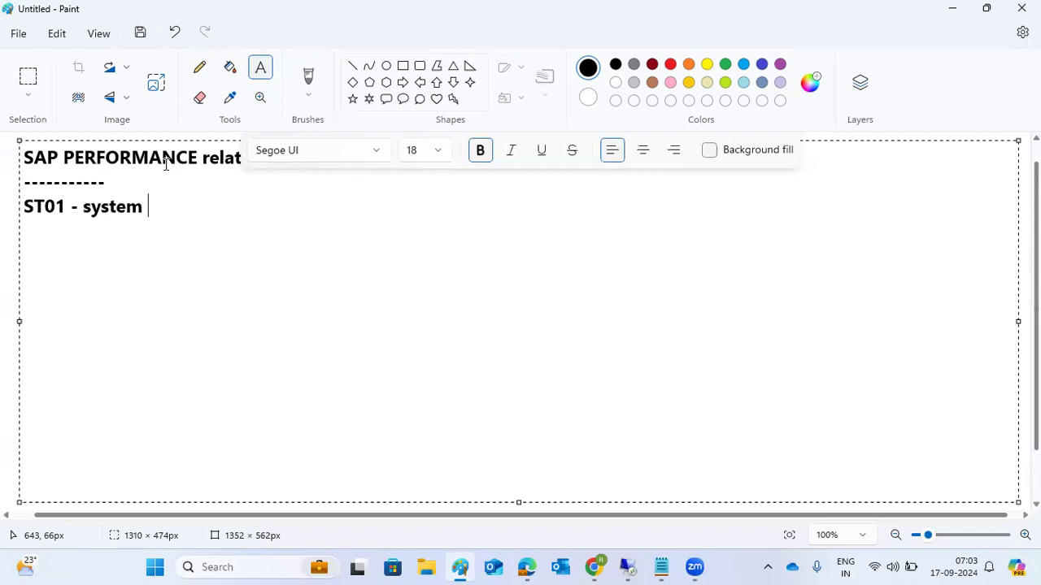
type("trace")
Step: In the remote desktop, log on to SAP NetWeaver Development from SAP Logon with user name and password
mouse_move(627, 567)
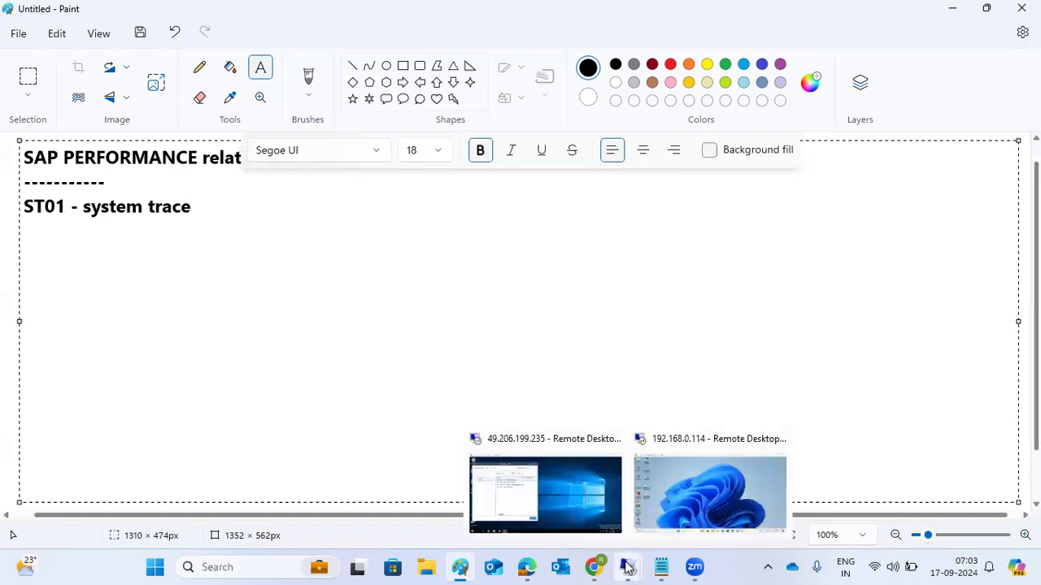
left_click(568, 476)
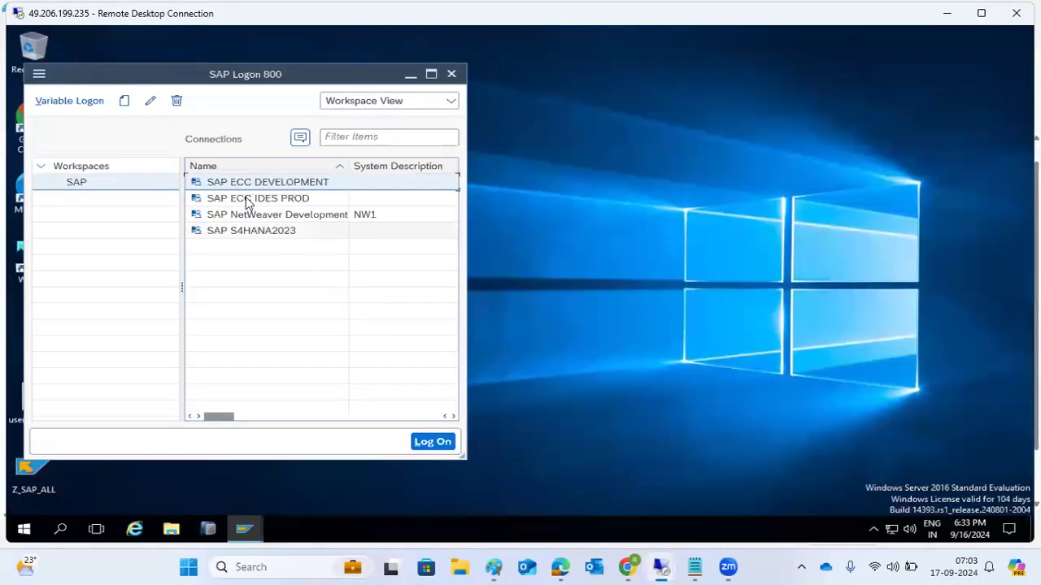
left_click(264, 216)
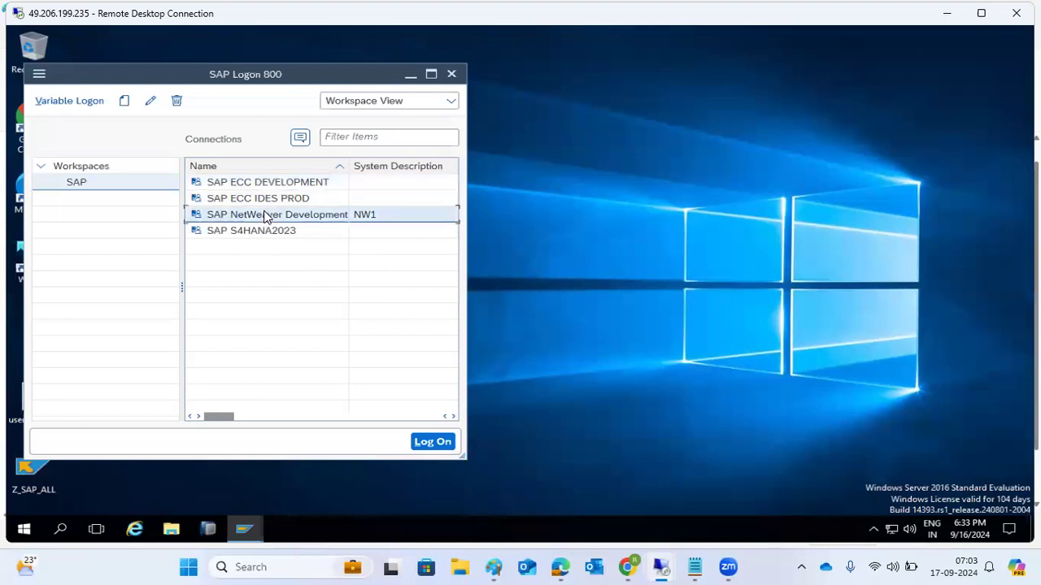
double_click(264, 215)
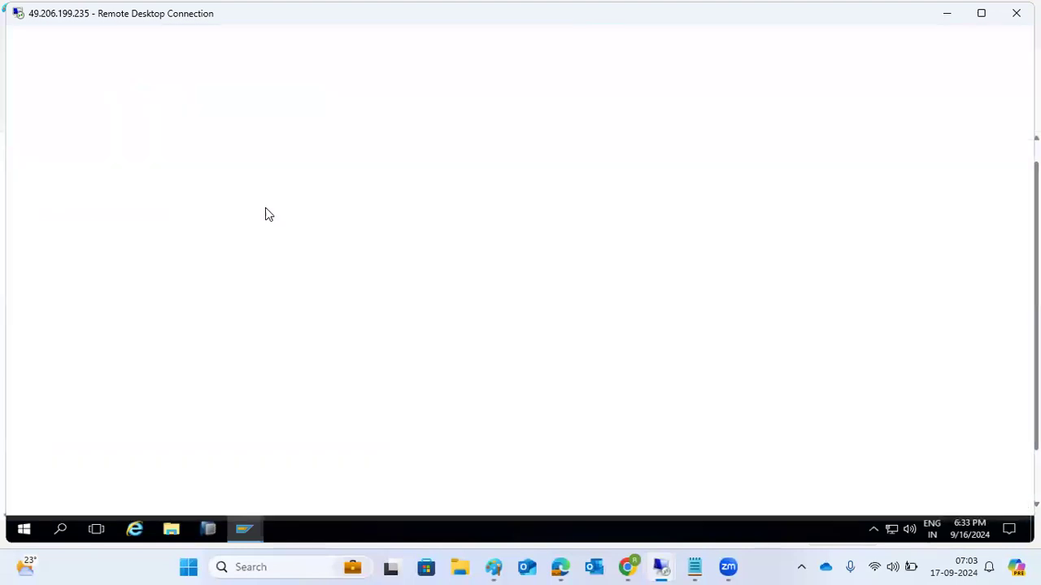
type("basis")
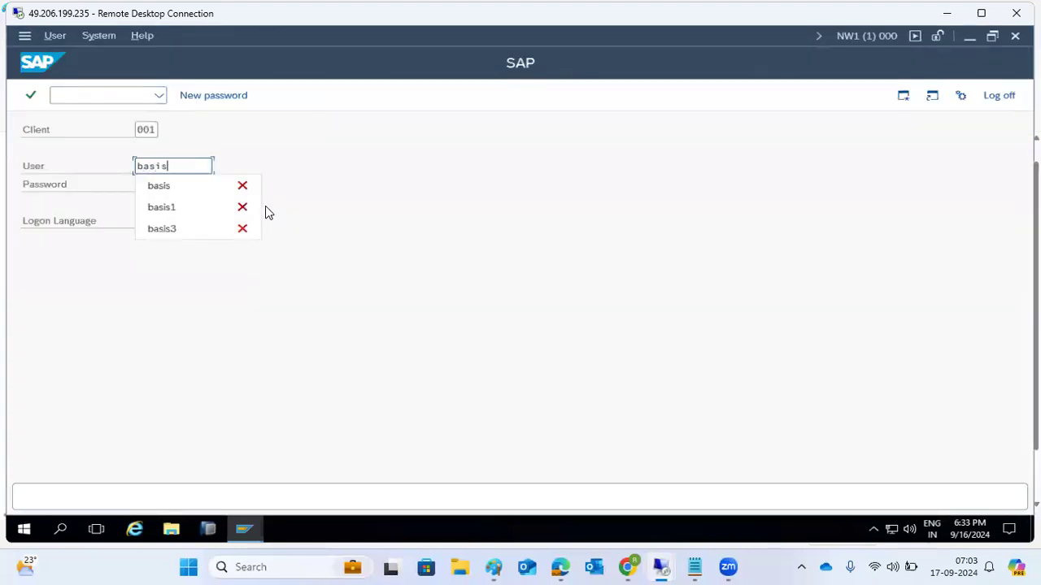
key("Tab")
type("**********")
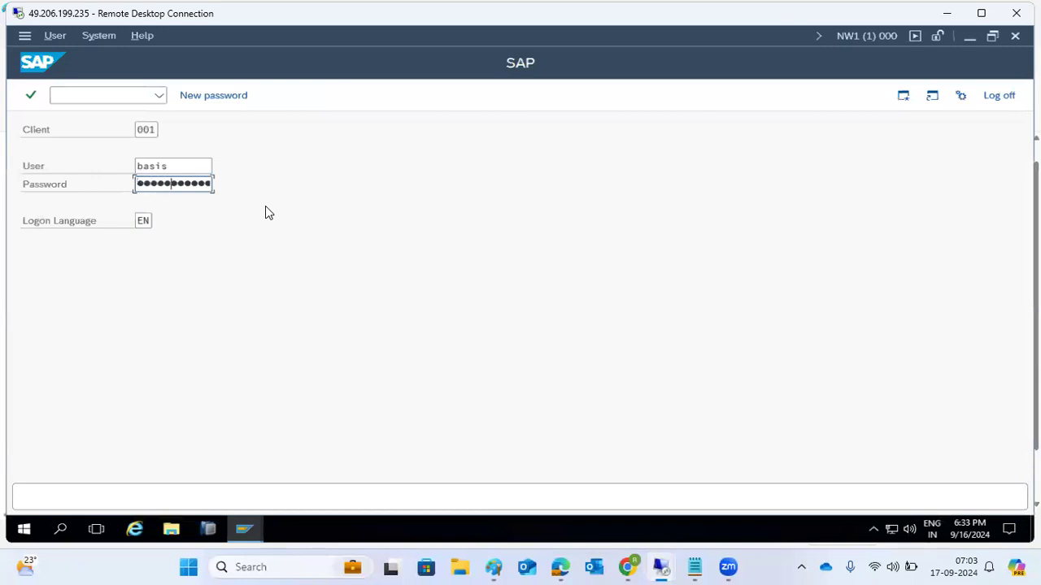
key("Return")
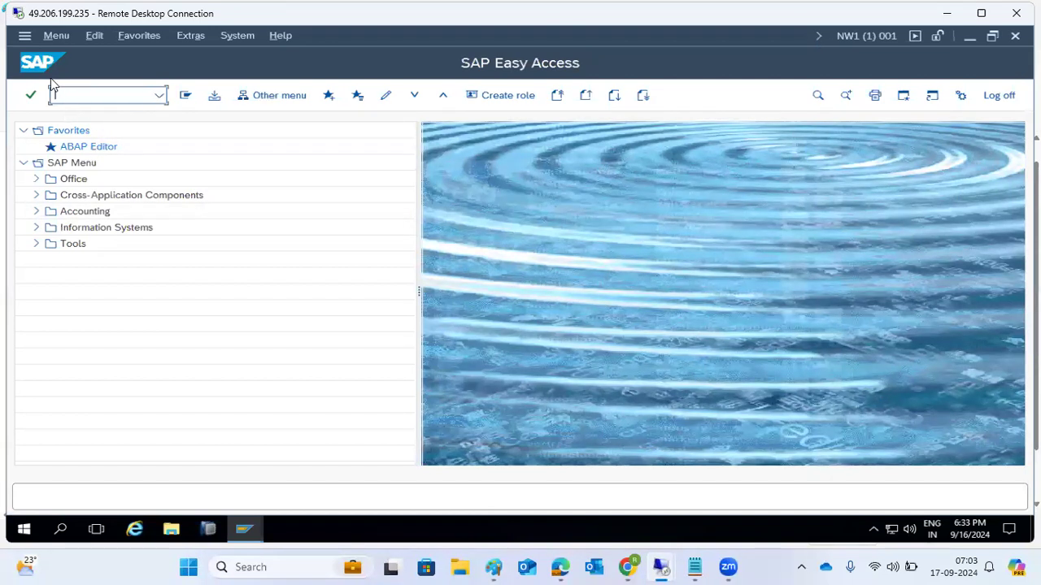
Step: Open ST01 and include authorization checks, kernel functions, general kernel and SQL database components
type("st01")
key("Return")
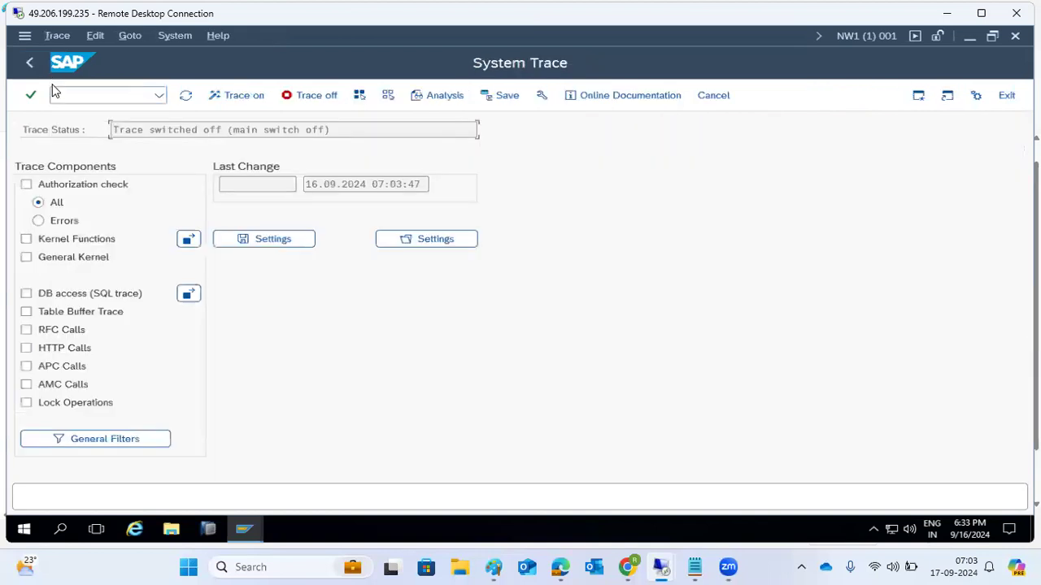
left_click(25, 185)
left_click(25, 239)
left_click(25, 257)
left_click(25, 294)
Step: Include table buffer, RFC, HTTP, APC, AMC and lock components, then switch the trace on and off
left_click(27, 312)
left_click(26, 330)
left_click(26, 348)
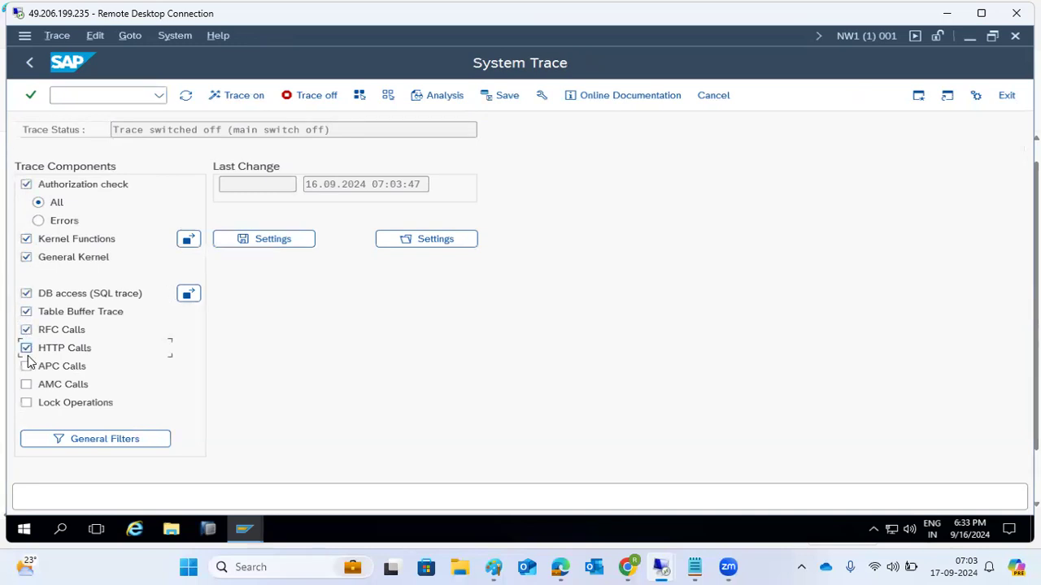
left_click(26, 368)
left_click(26, 384)
left_click(26, 403)
left_click(247, 108)
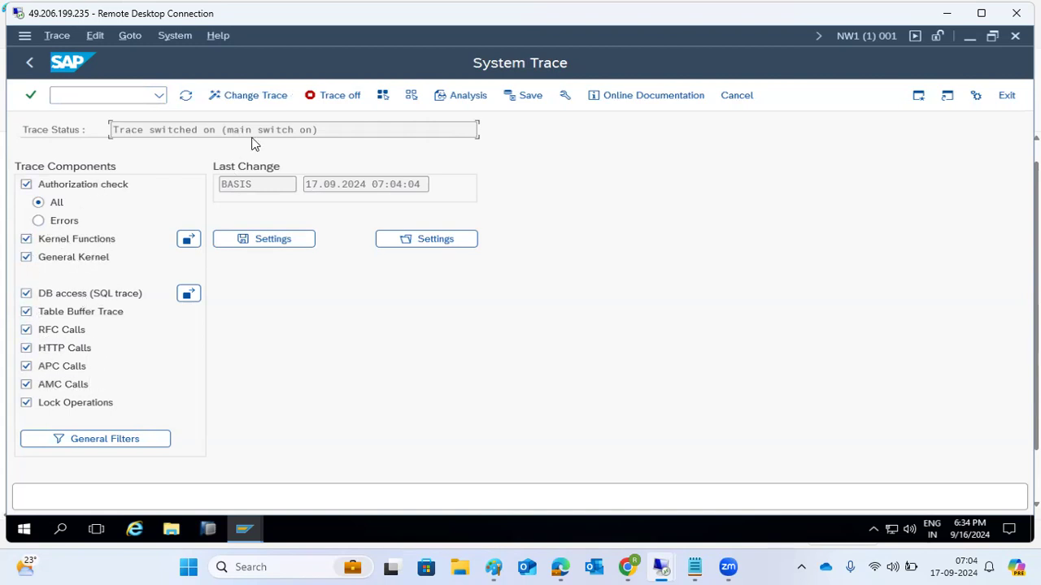
left_click(327, 102)
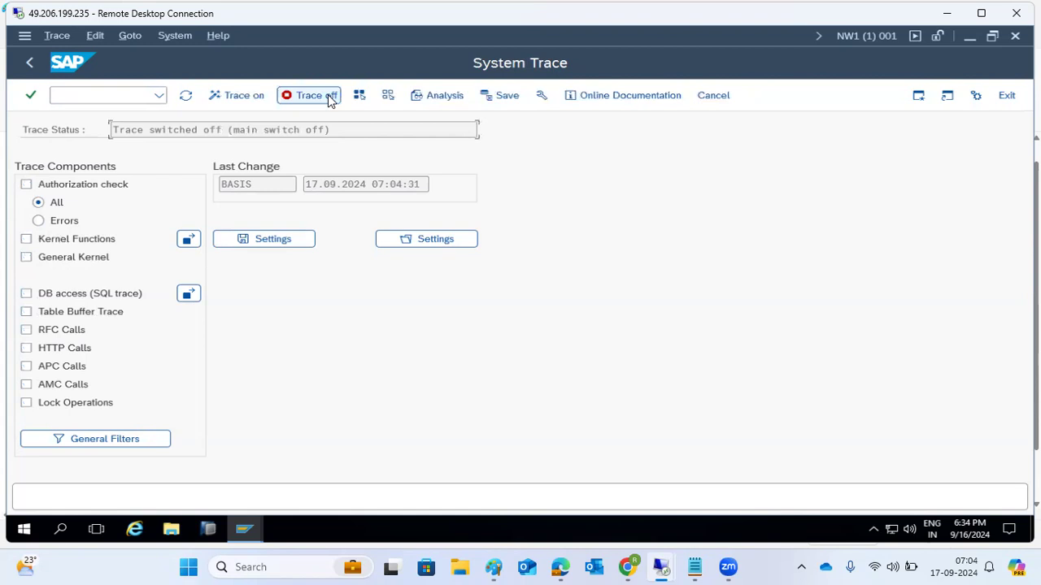
Step: Run the trace analysis, then clear the client 001 restriction and rerun it; no records found
left_click(444, 96)
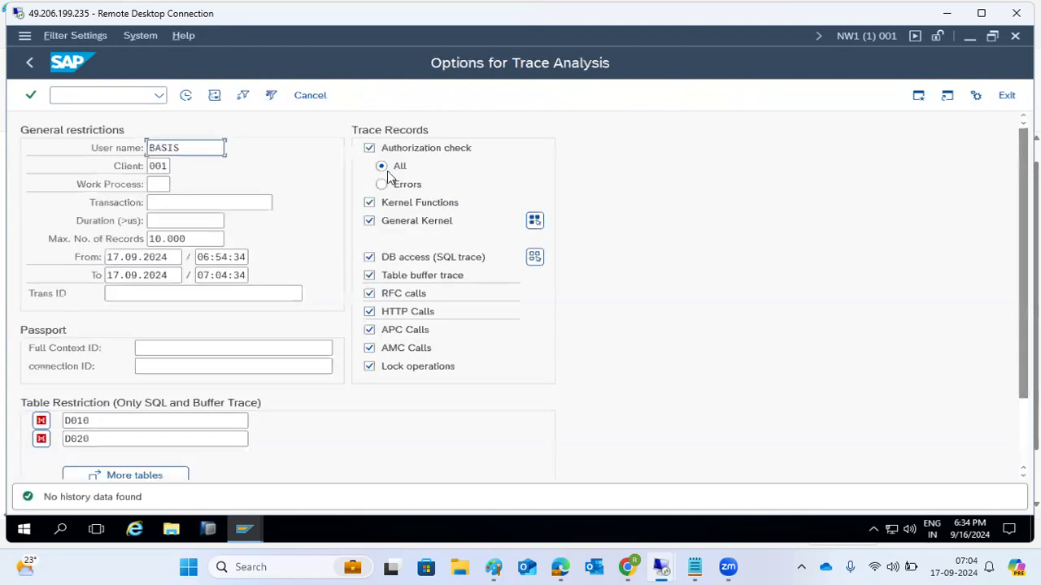
left_click(186, 96)
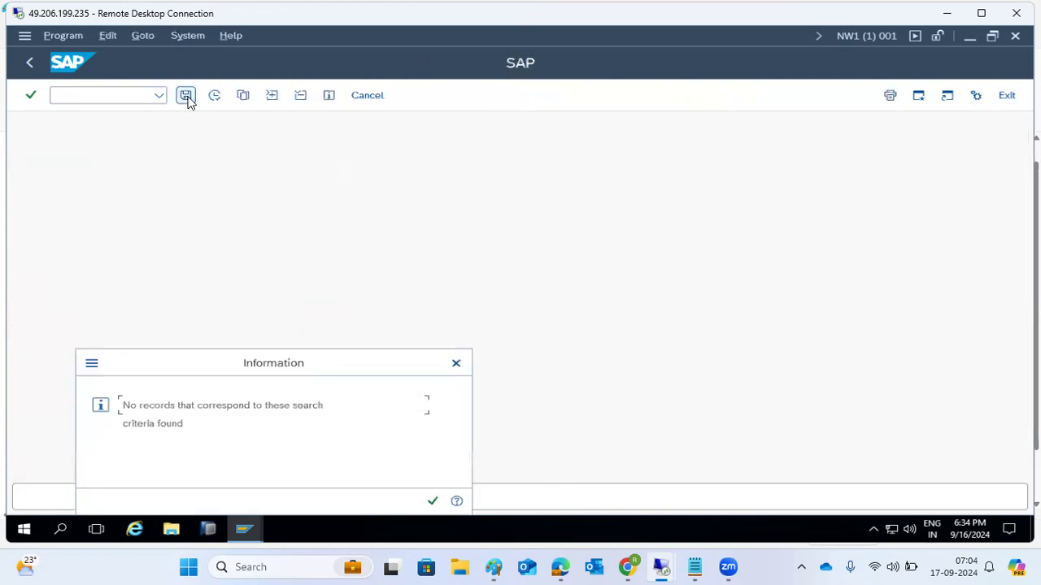
left_click(432, 501)
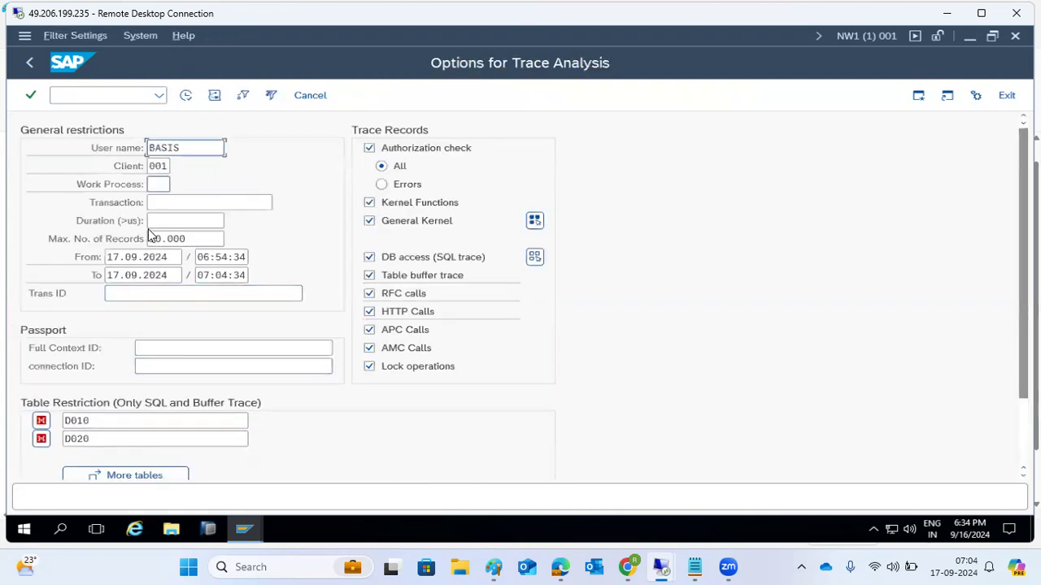
left_click(150, 169)
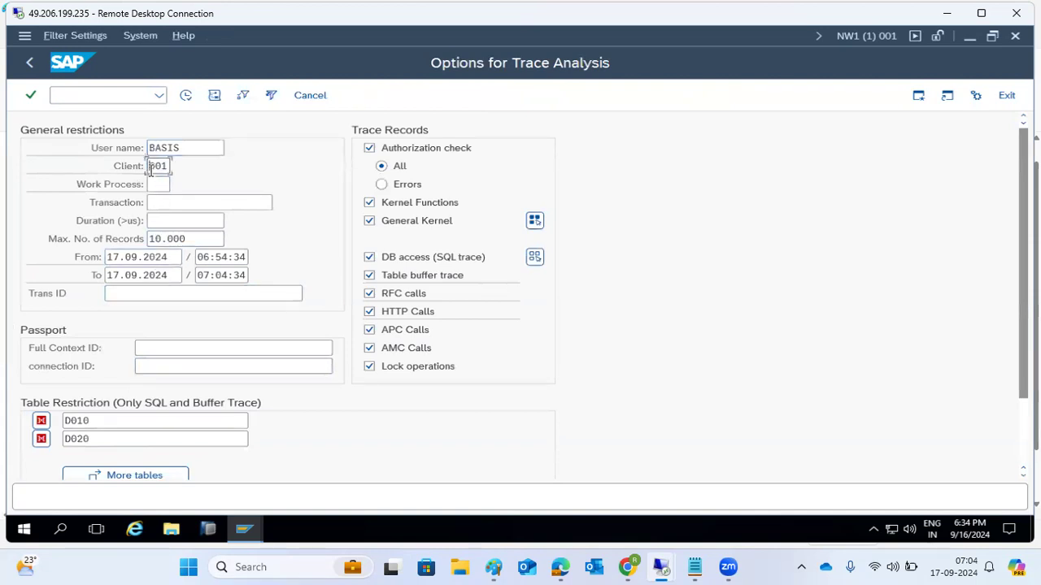
double_click(150, 168)
key("Delete")
left_click(186, 99)
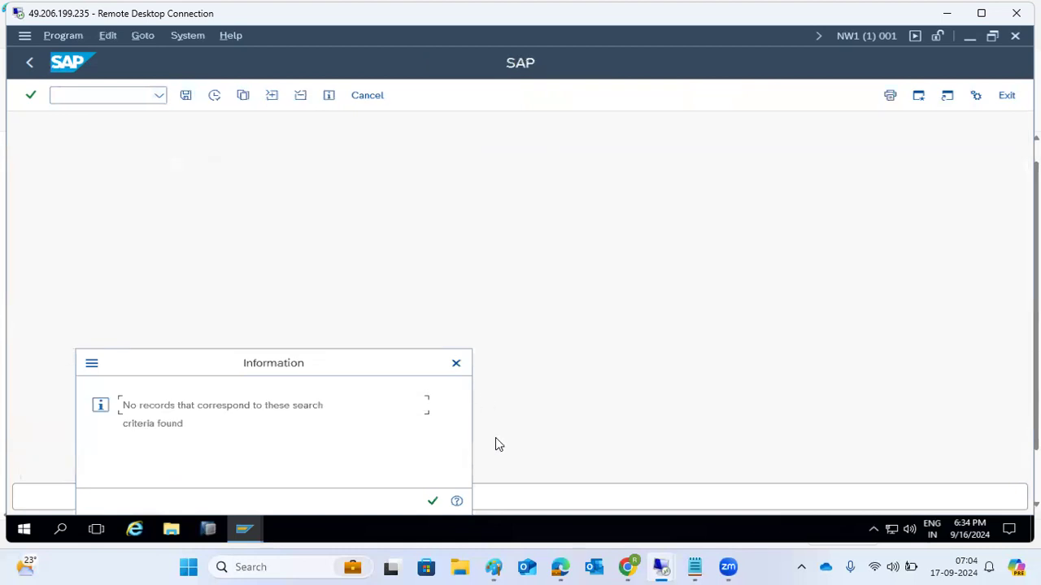
left_click(431, 502)
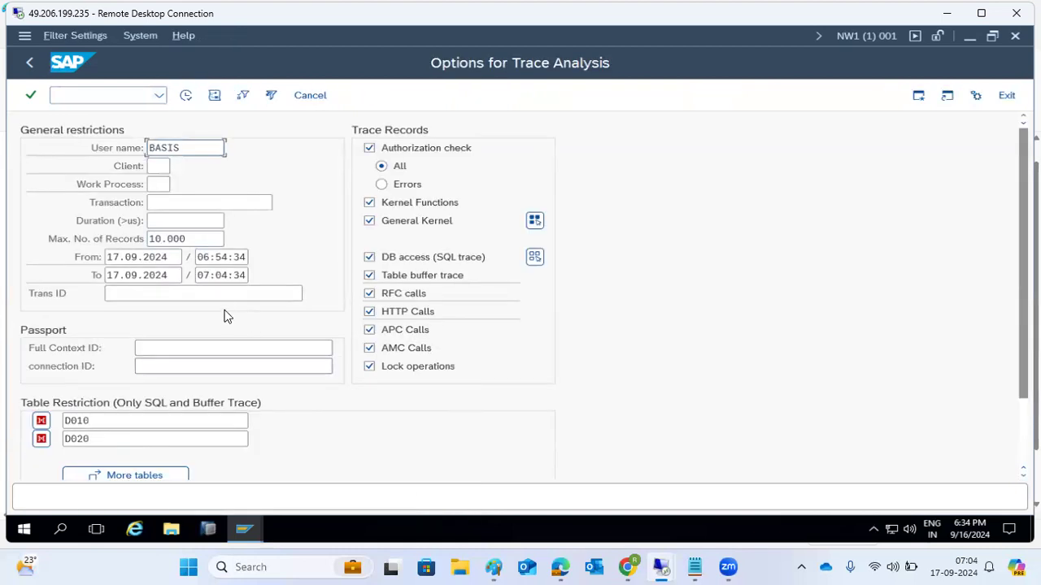
Step: Clear the From and To time restrictions and rerun the analysis; still no records
left_click(225, 257)
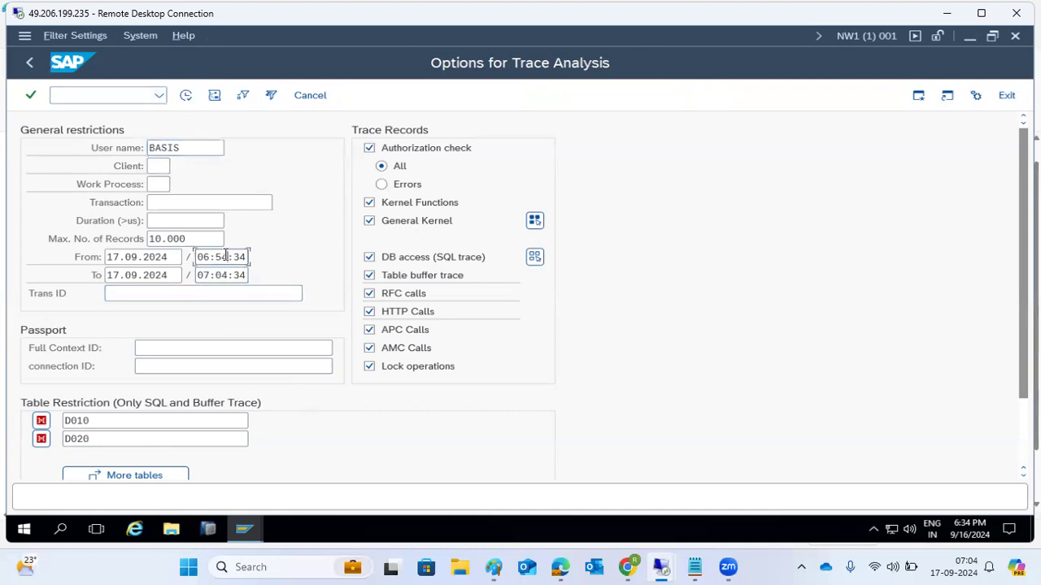
double_click(225, 257)
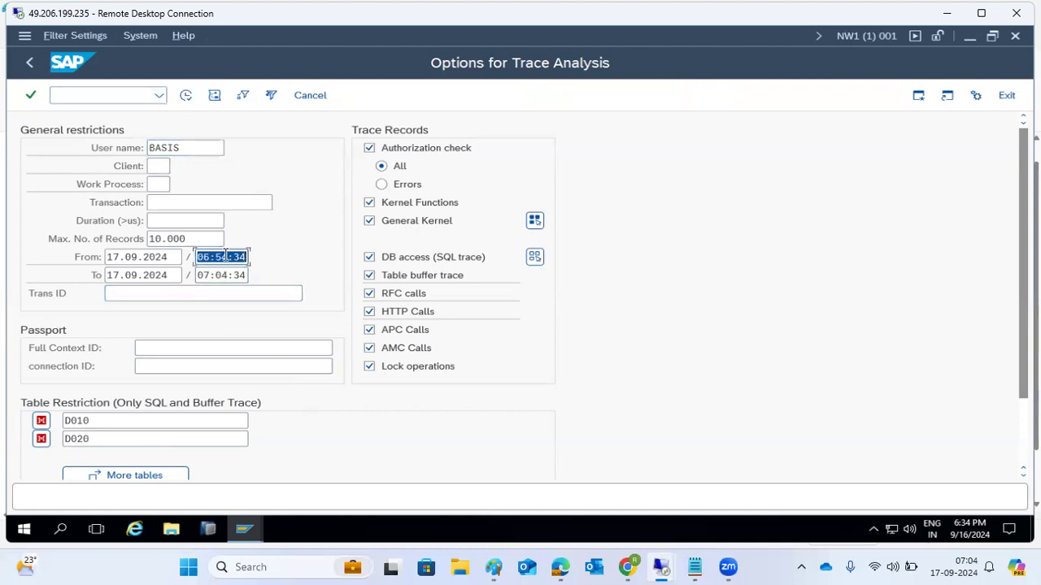
key("BackSpace")
key("Tab")
key("Tab")
key("shift+End")
key("BackSpace")
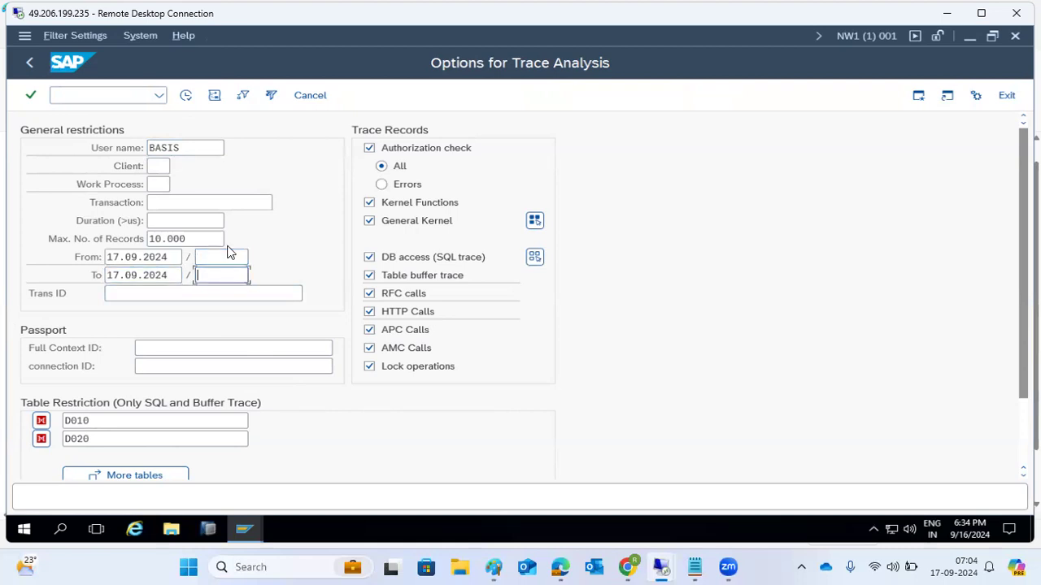
left_click(186, 95)
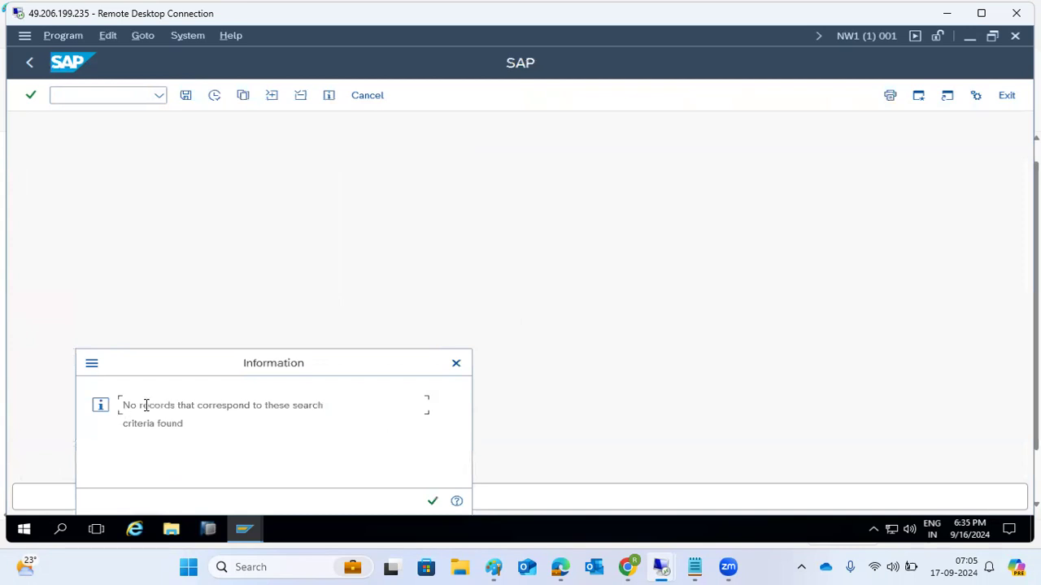
left_click_drag(141, 406, 255, 434)
left_click(432, 501)
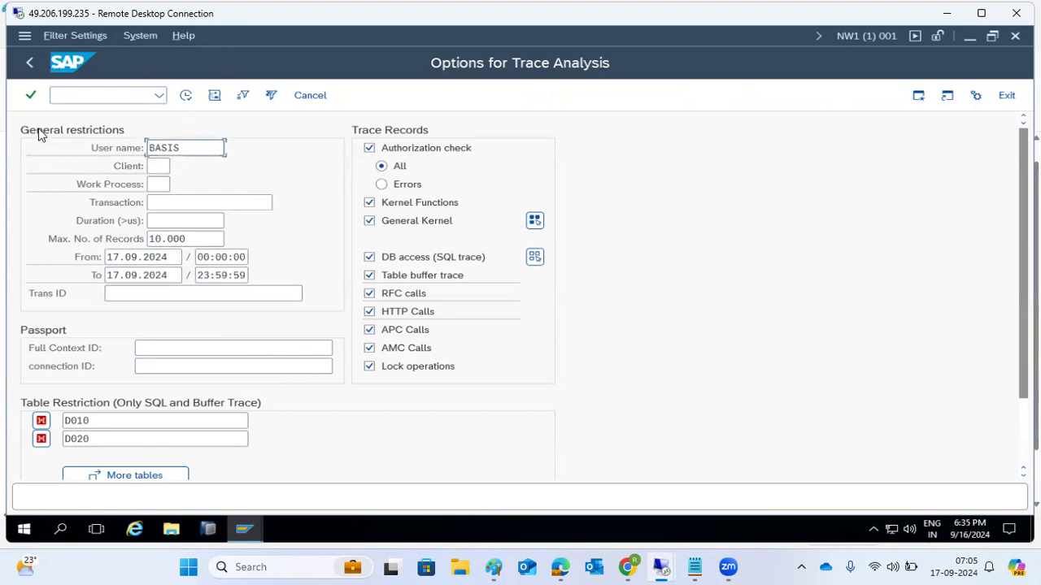
Step: Set User name to * and rerun the analysis for all users; no records
left_click(207, 147)
double_click(207, 143)
key("BackSpace")
type("*")
left_click(186, 97)
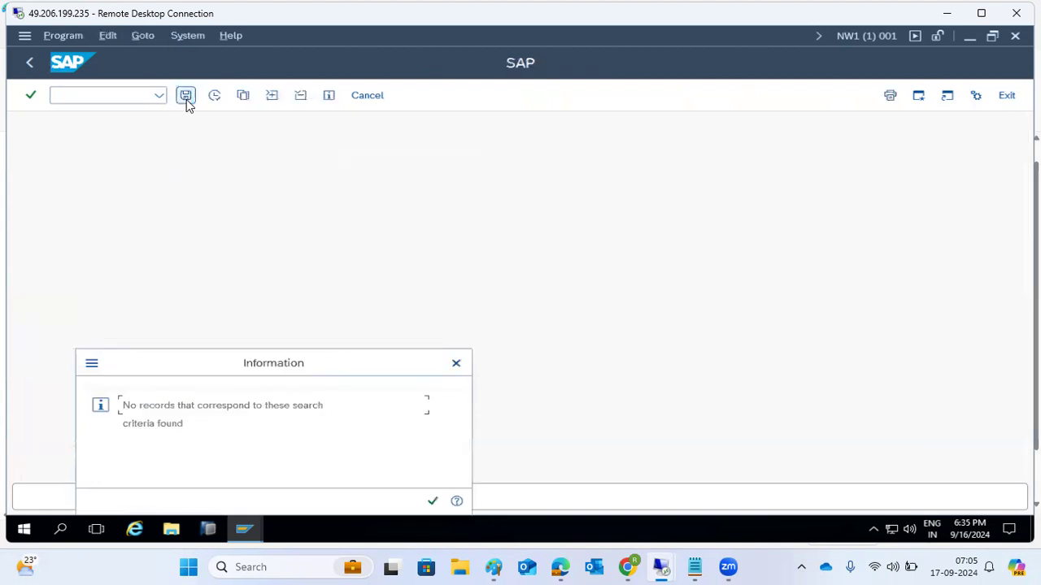
left_click(433, 501)
Step: Go back to System Trace and switch the trace on with only Authorization check included
left_click(29, 64)
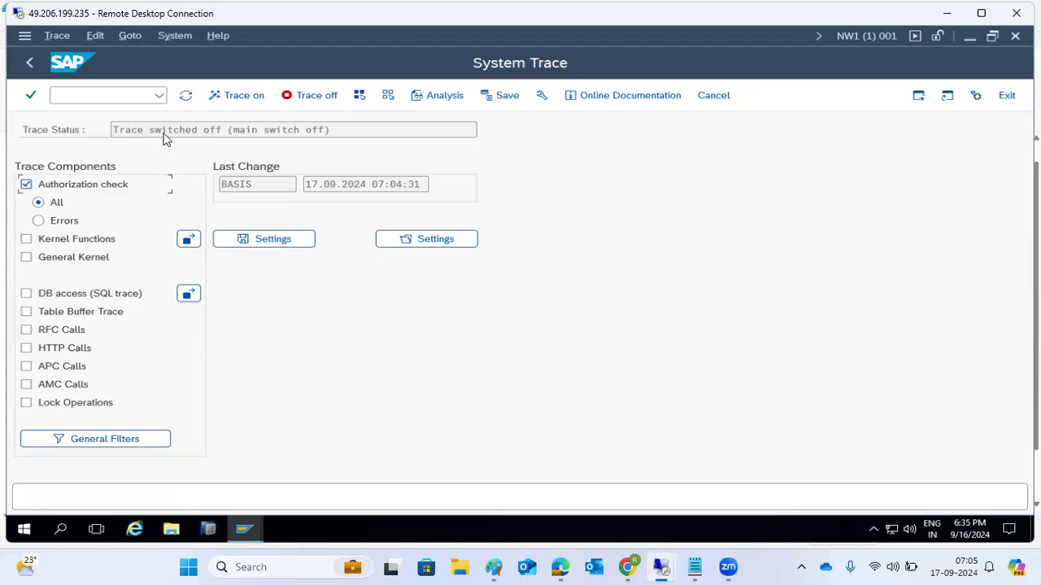
left_click(218, 97)
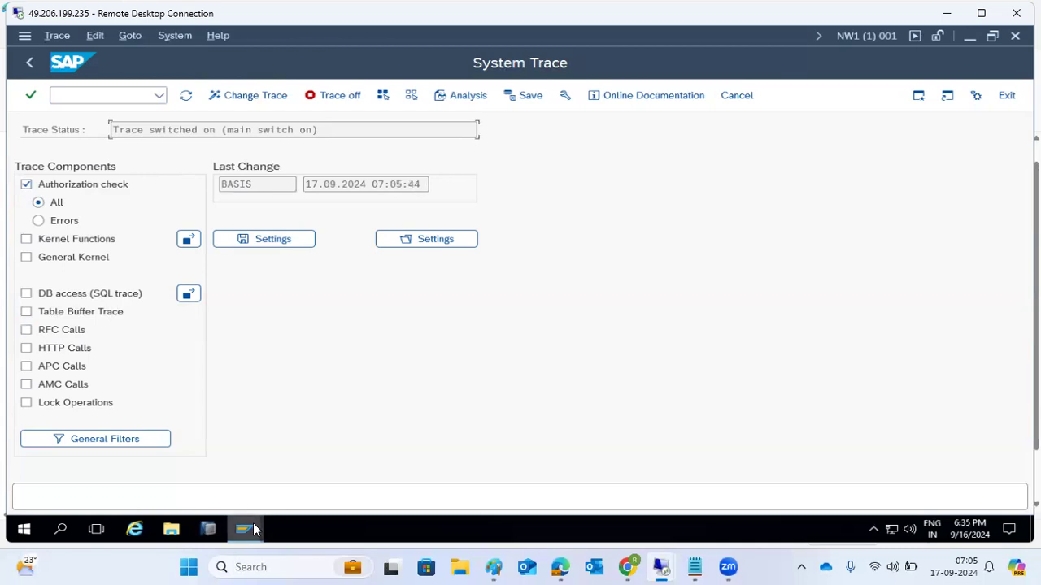
mouse_move(252, 528)
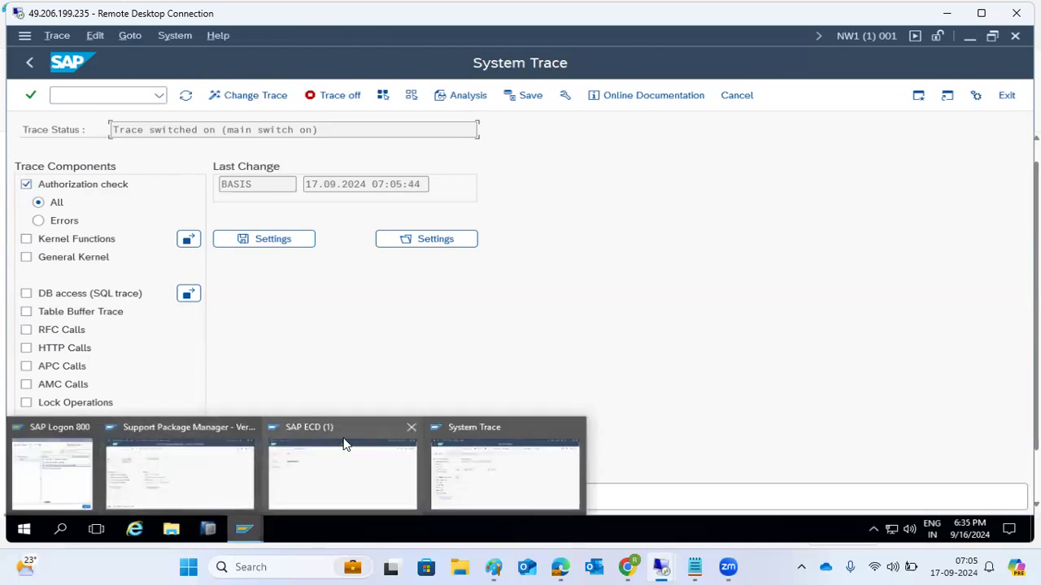
Step: Close the SAP ECD (1) window, refresh Support Package Manager, then switch to the System Trace window
left_click(407, 426)
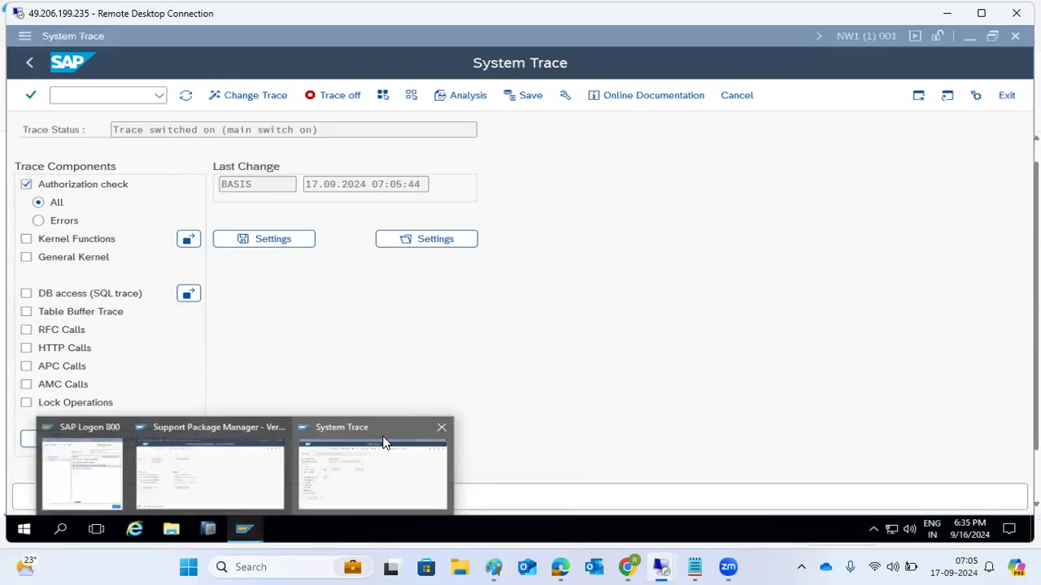
left_click(230, 467)
left_click(329, 97)
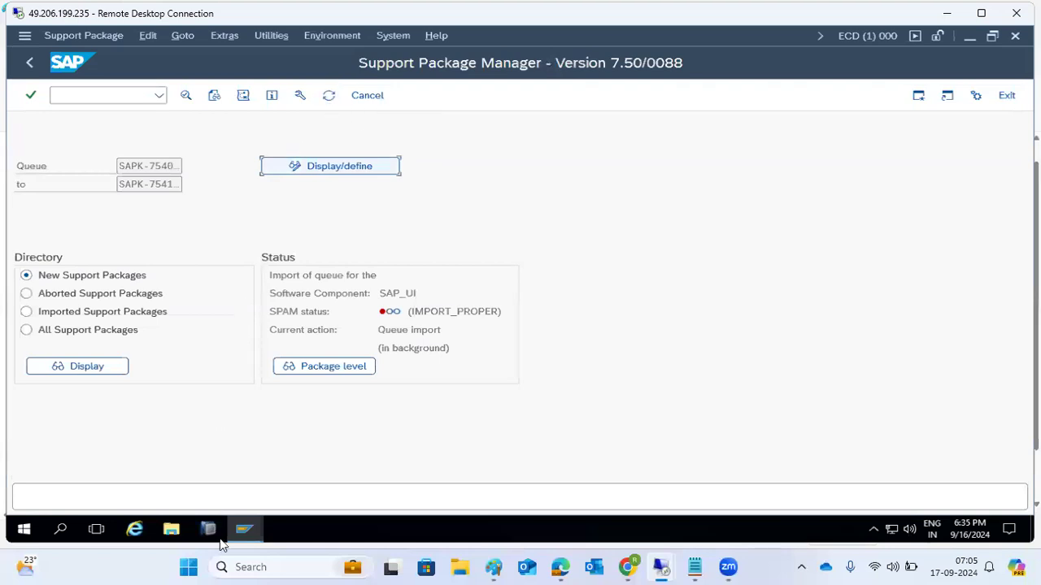
left_click(244, 529)
left_click(328, 480)
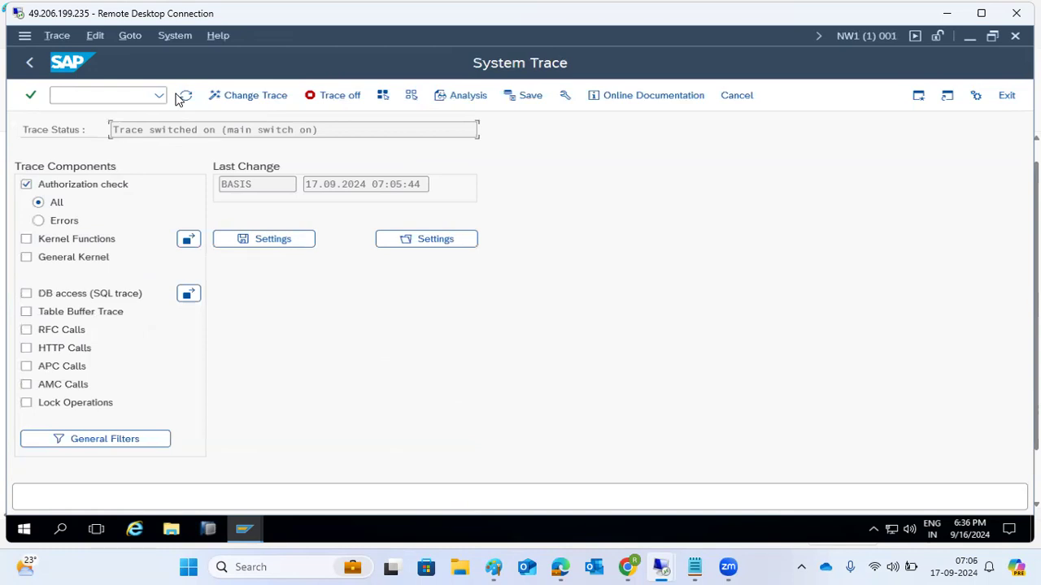
Step: Switch the trace off, run its analysis (no records), and go back twice to SAP Easy Access
left_click(334, 95)
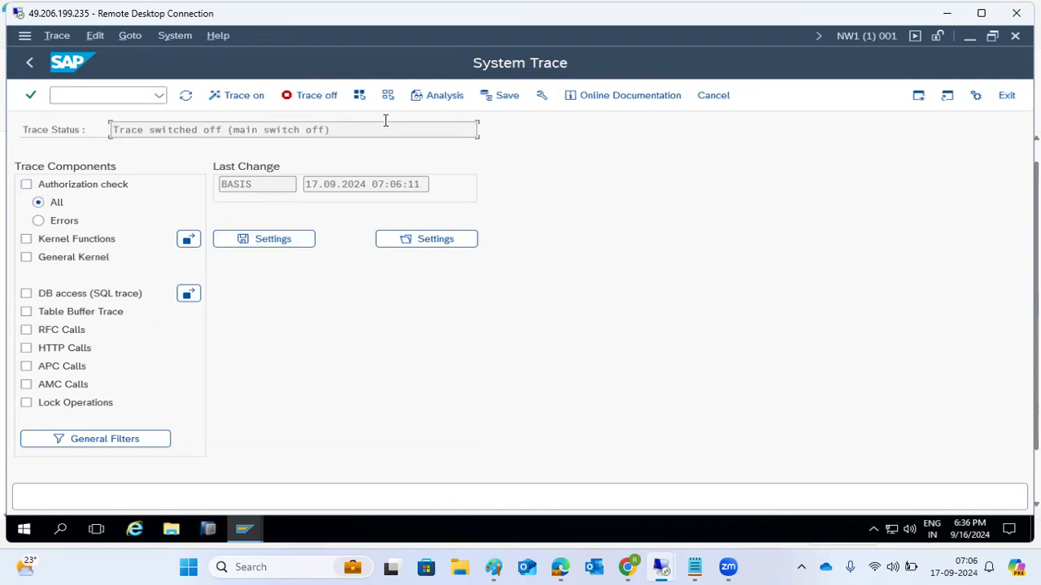
left_click(432, 94)
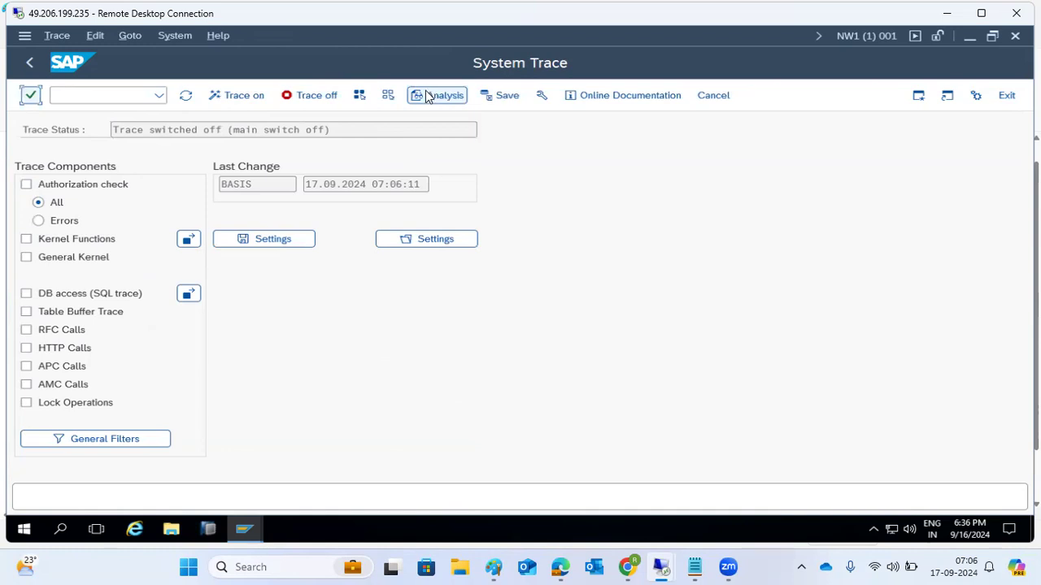
left_click(185, 96)
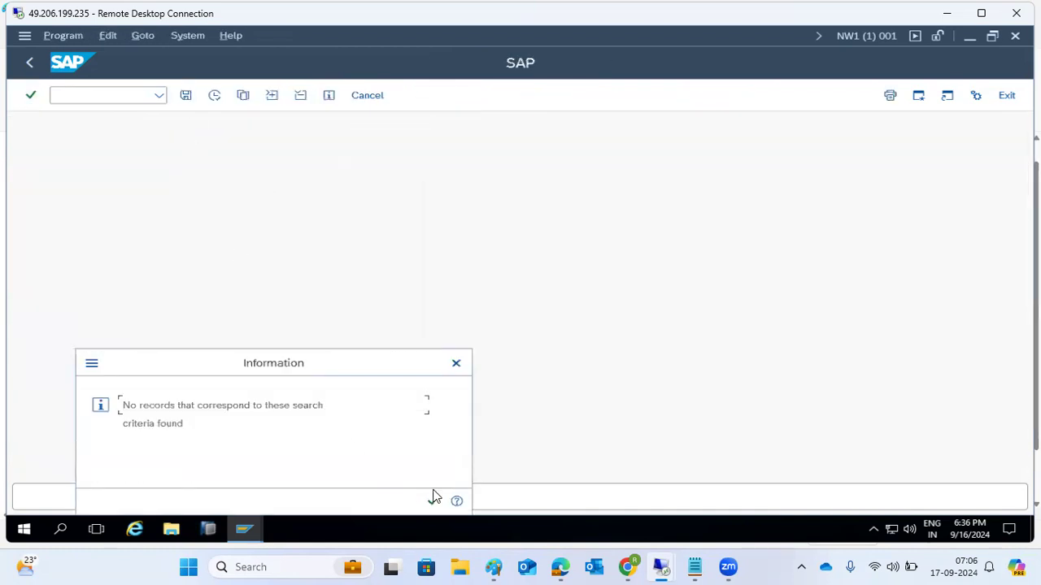
left_click(432, 499)
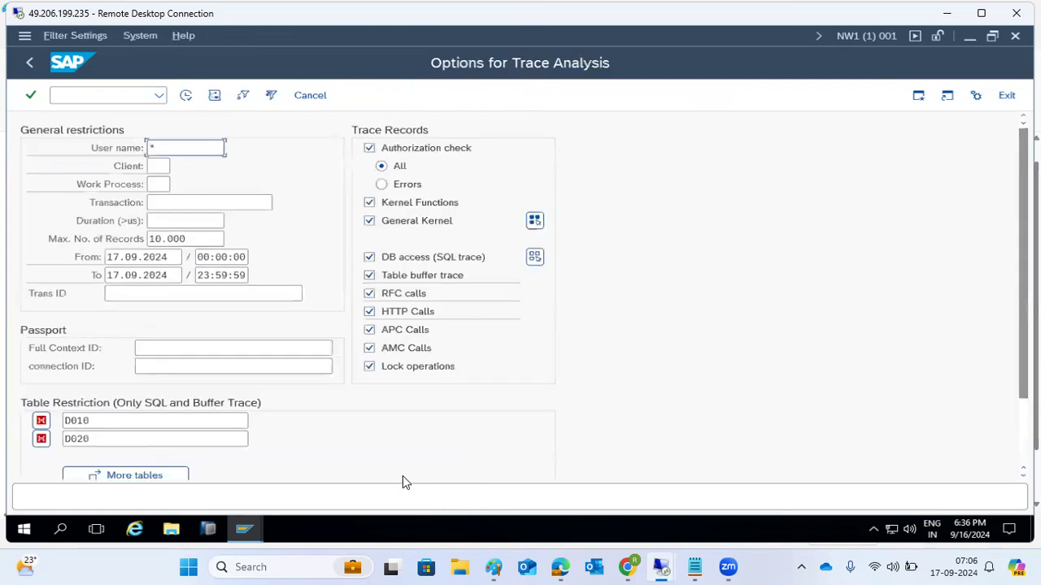
left_click(31, 62)
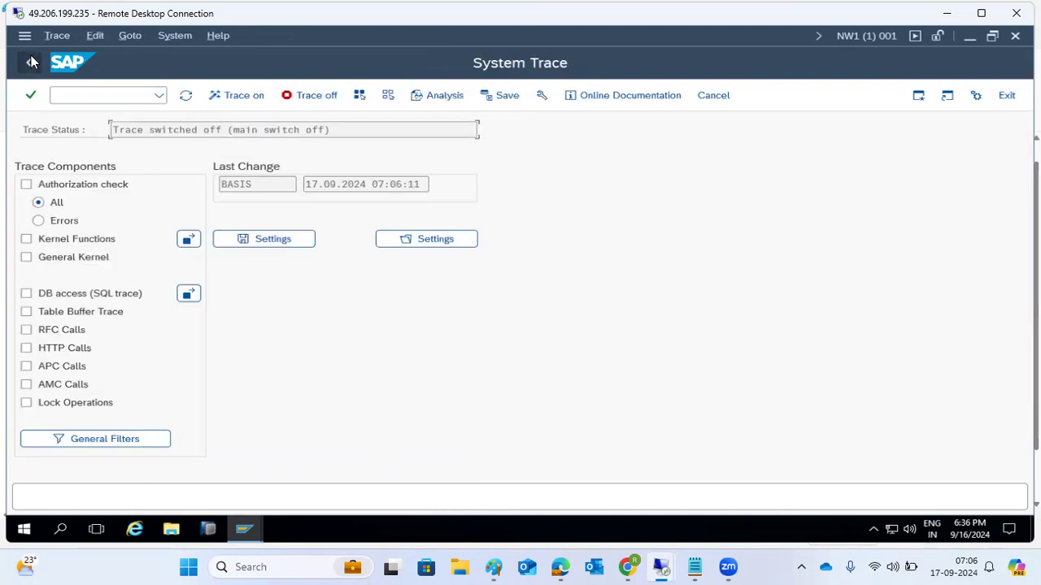
left_click(32, 63)
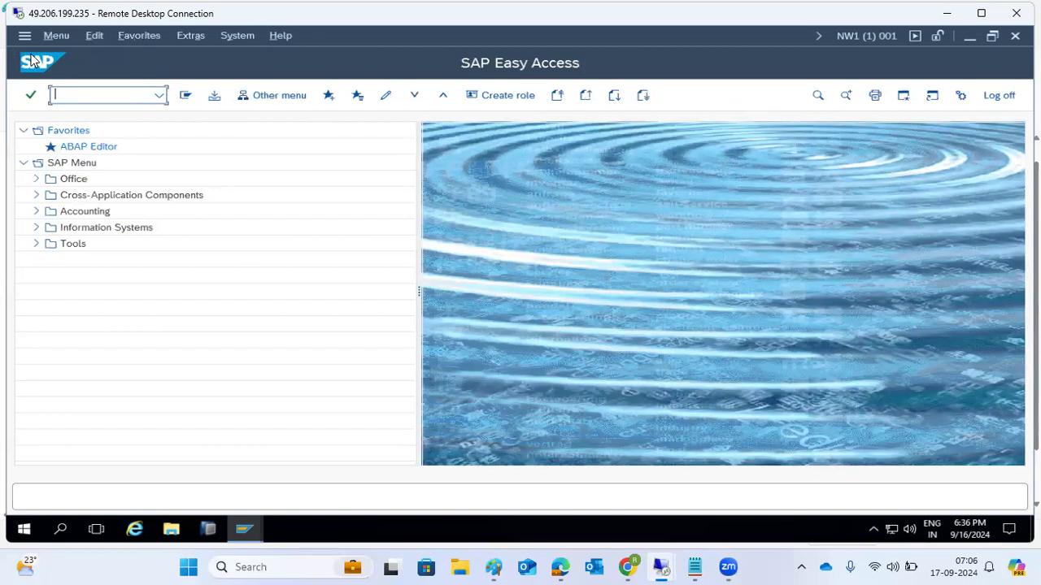
left_click(491, 566)
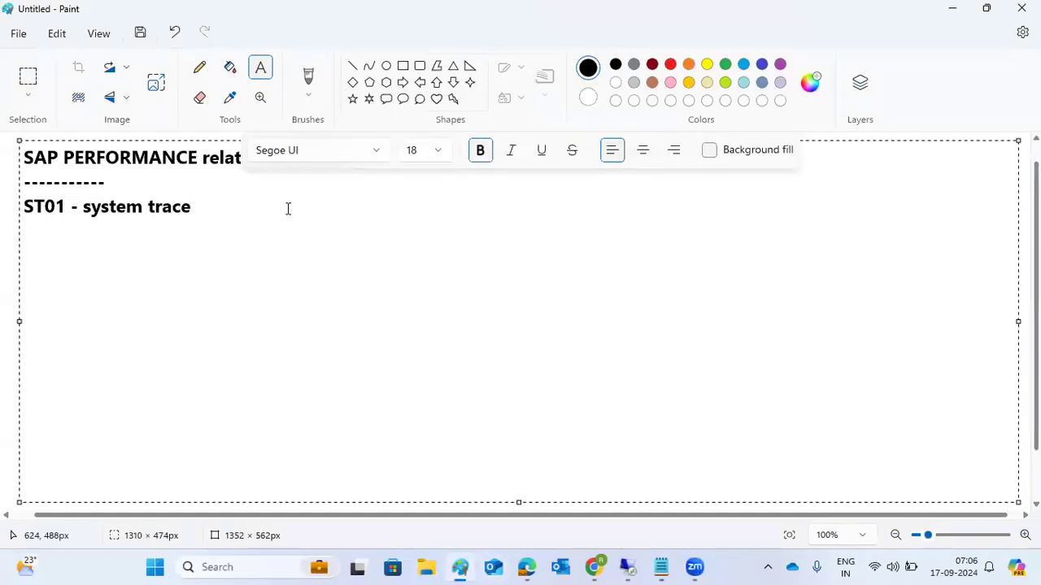
Step: Type the note line 'ST02 - Tune summary -Buffers ,swap ,memory areas' under ST01
type("ST")
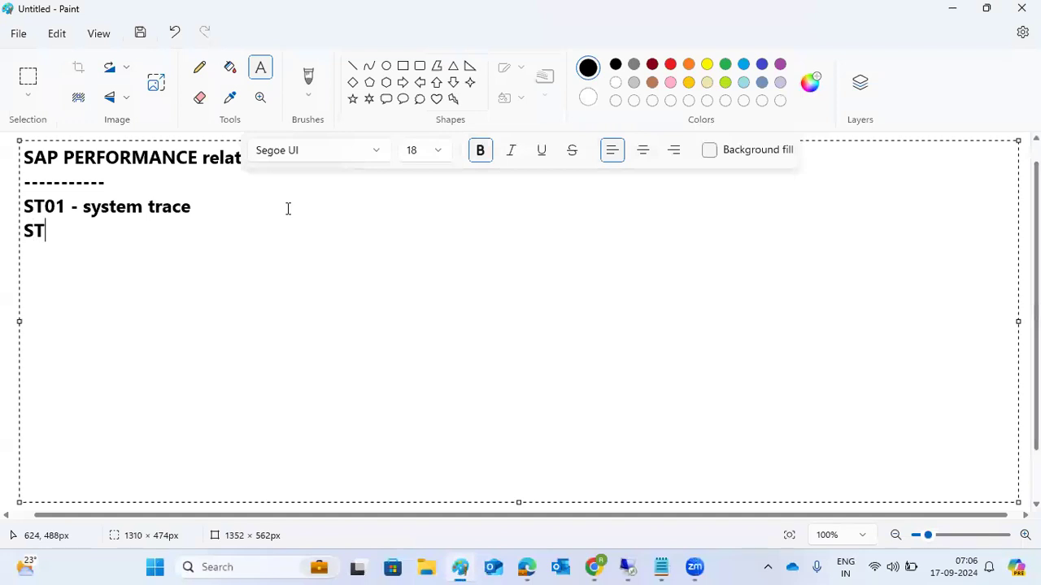
type("02 - Tune")
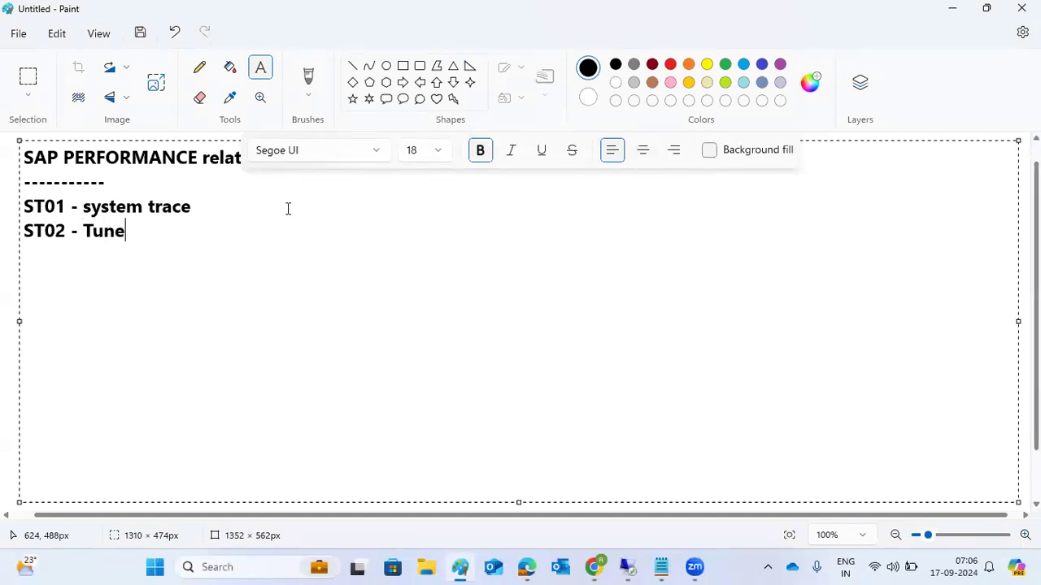
type(" summary ")
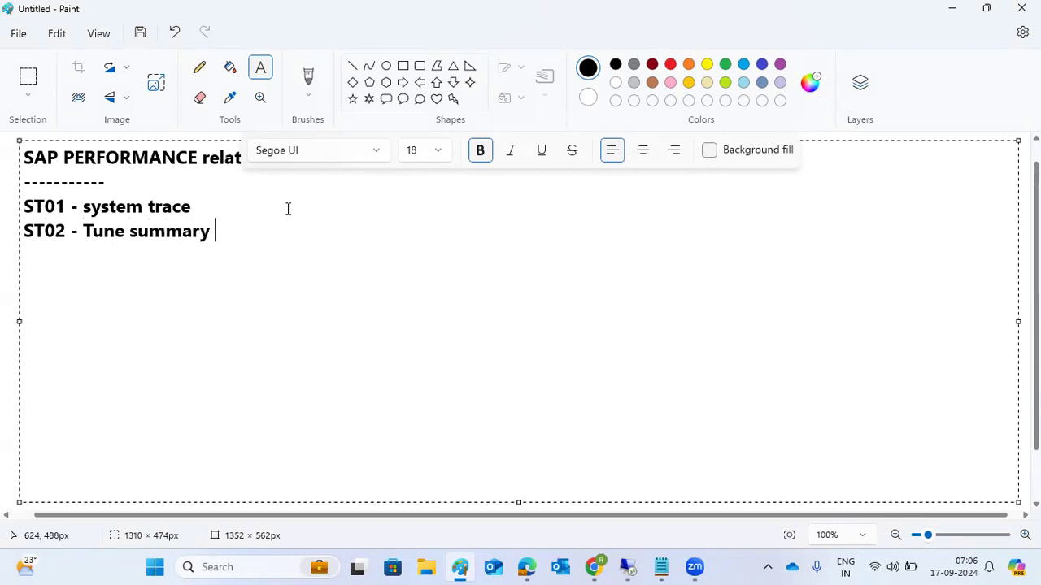
type("-")
type("Buffers ,")
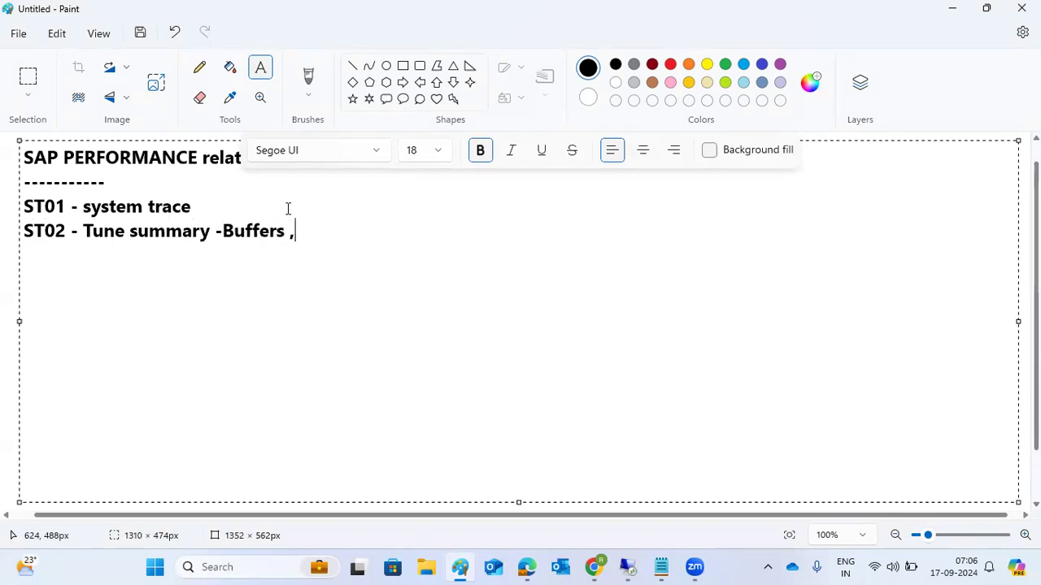
type("swap ,mem")
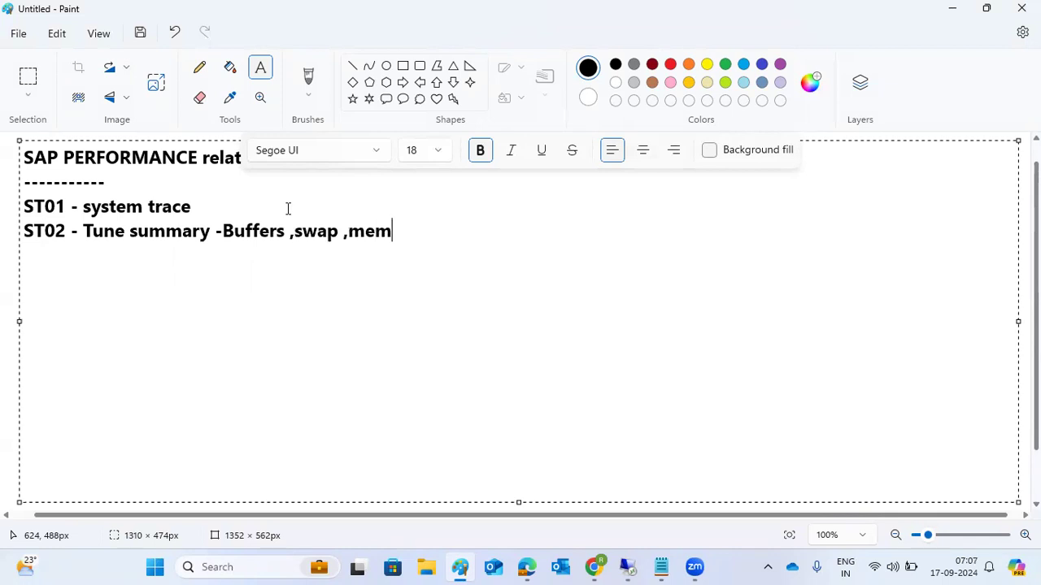
type("ory areas")
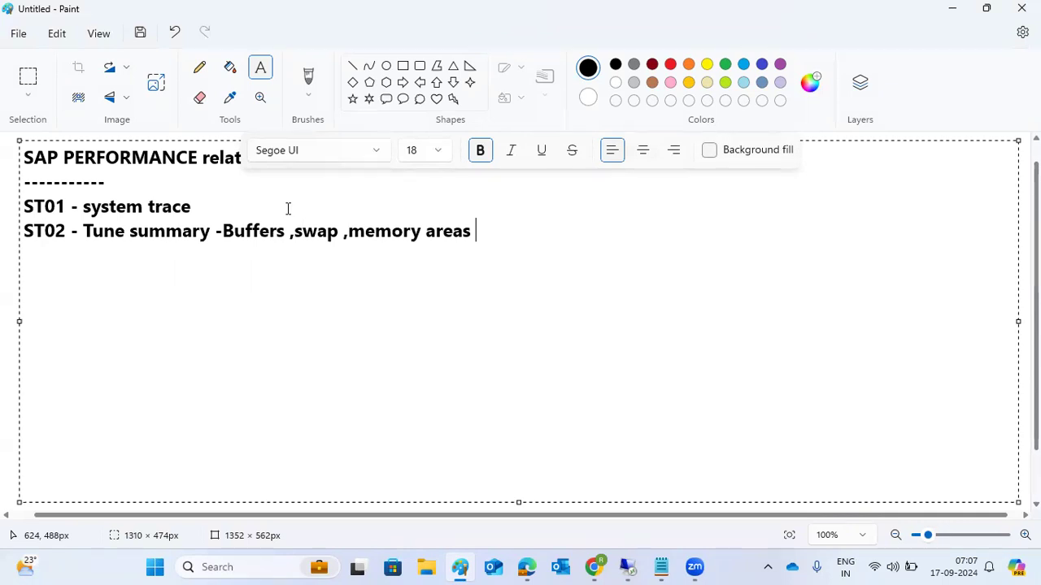
Step: Draw three stacked rectangles: a small top box, a large middle box and a bottom box
left_click(402, 67)
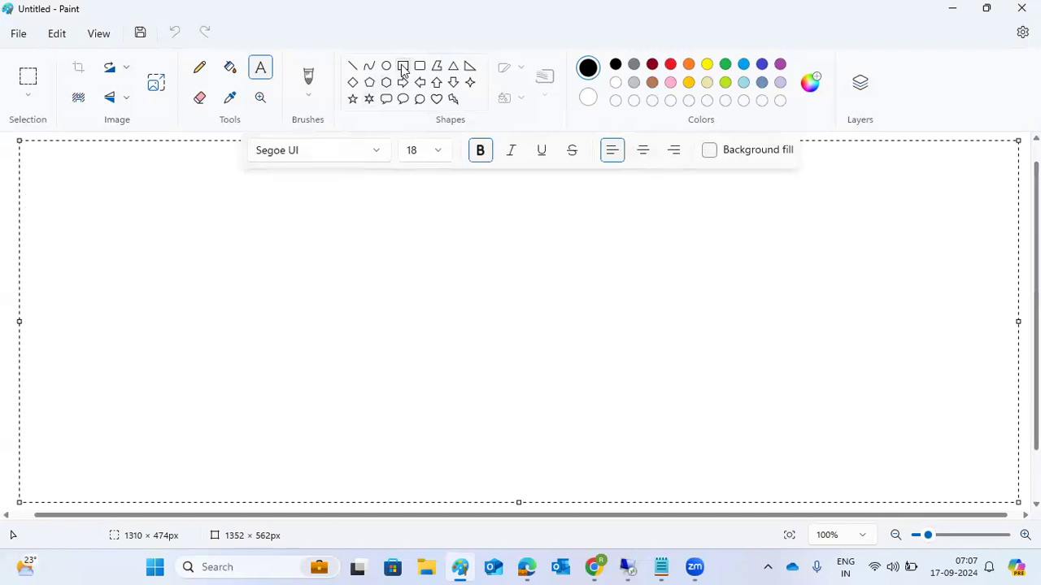
left_click_drag(824, 135, 882, 175)
left_click_drag(715, 209, 981, 349)
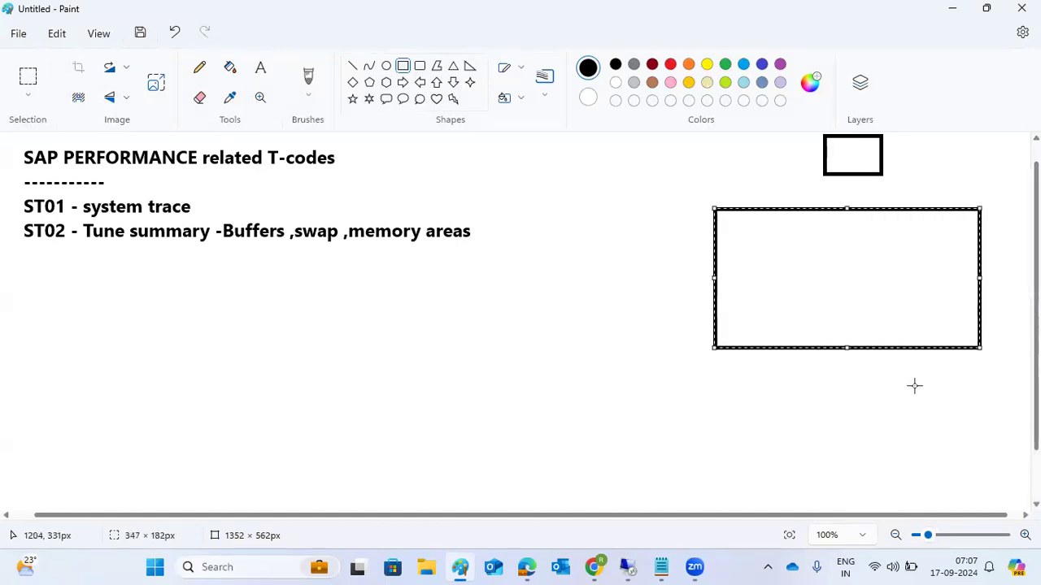
left_click_drag(788, 384, 909, 476)
Step: Connect the three boxes with grey straight lines, plus a short grey mark beside the top box
left_click(352, 65)
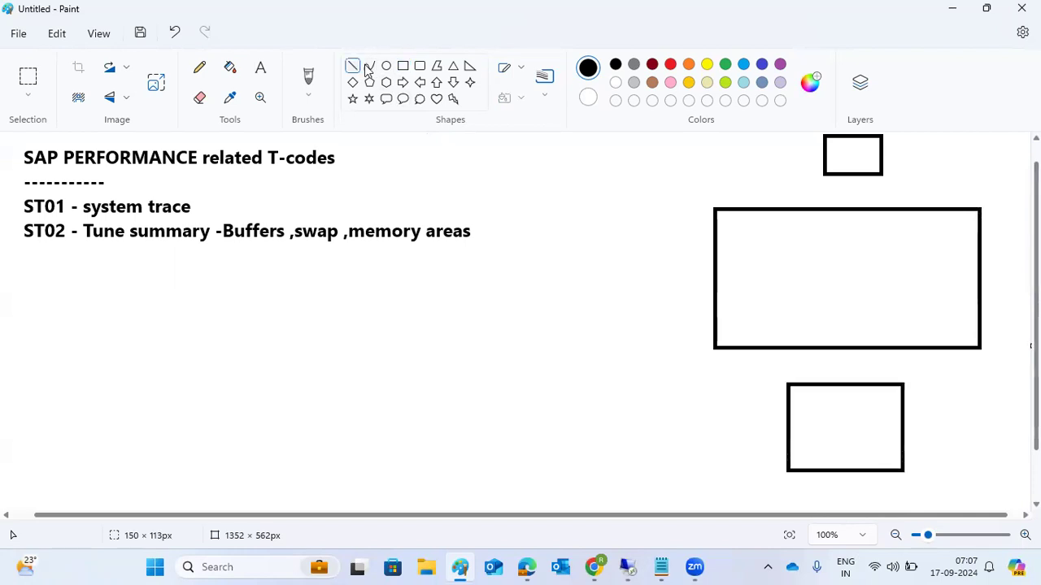
left_click(634, 65)
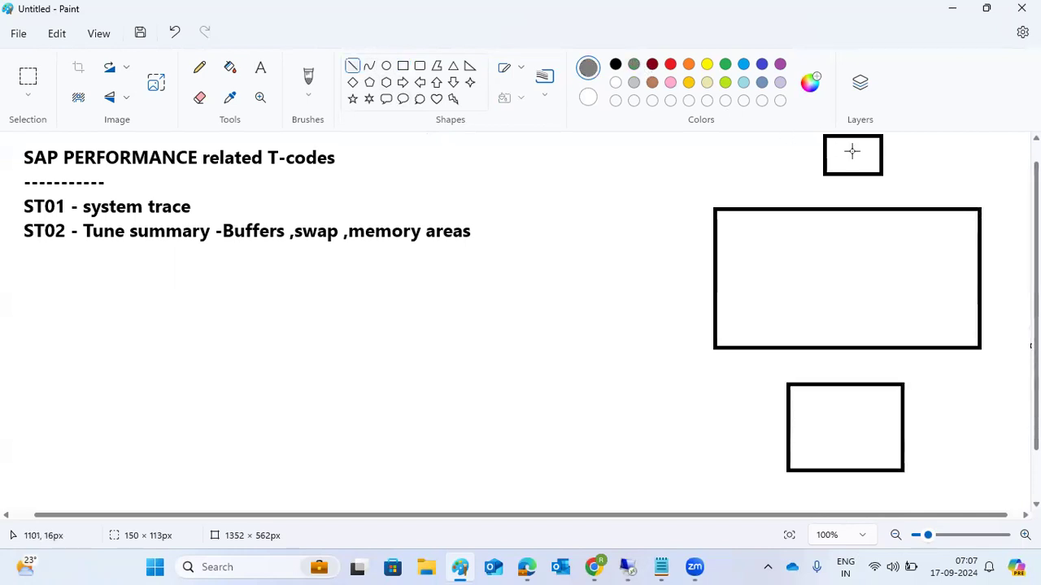
left_click_drag(852, 150, 808, 246)
mouse_move(800, 288)
left_mouse_down()
mouse_move(799, 332)
mouse_move(831, 412)
left_mouse_up()
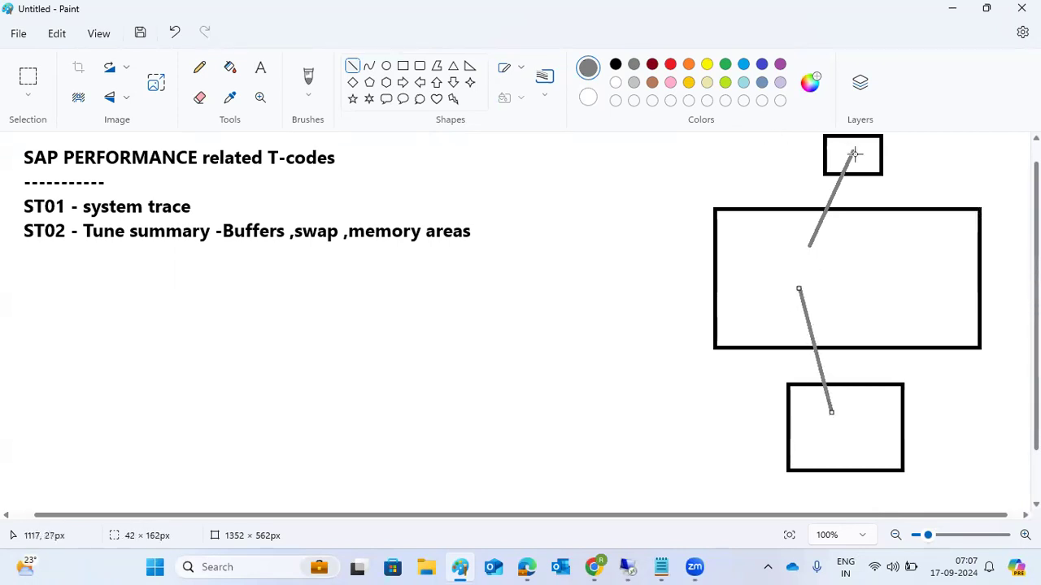
left_click_drag(809, 146, 835, 148)
Step: Draw small red ovals inside the large middle box
left_click(388, 68)
left_click(670, 64)
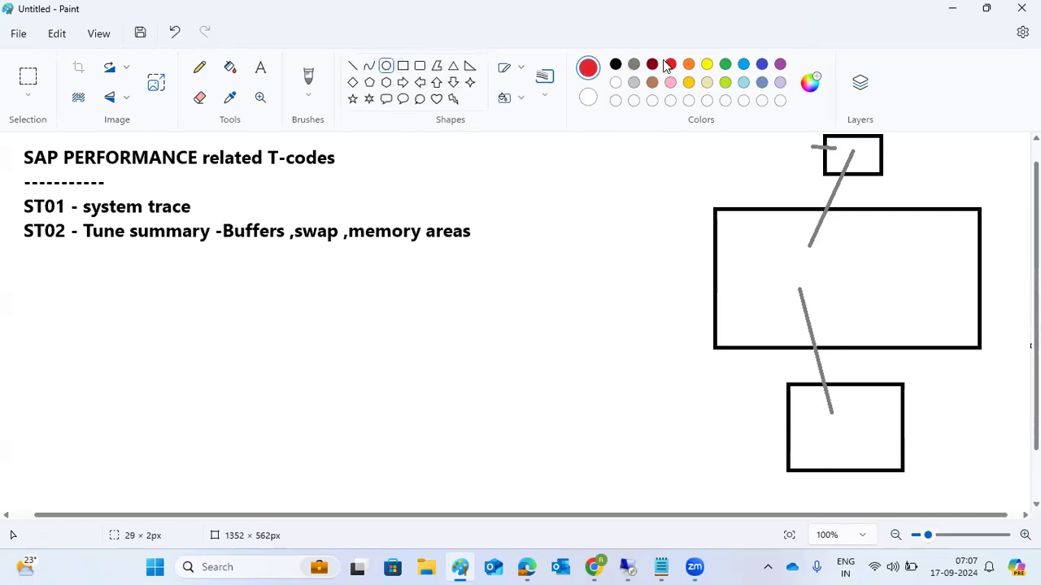
left_click_drag(736, 275, 880, 285)
left_click(823, 268)
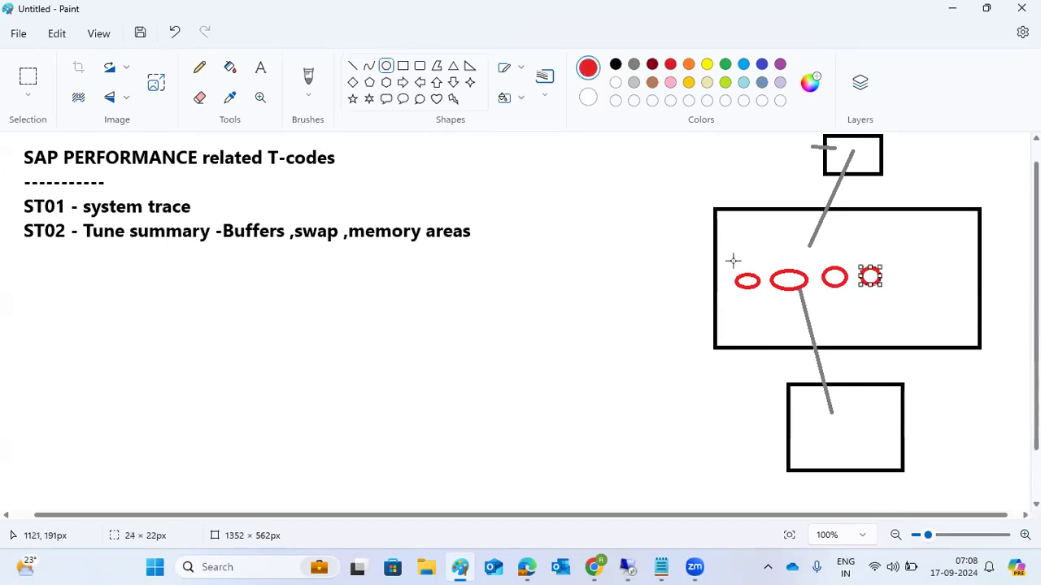
left_click(354, 66)
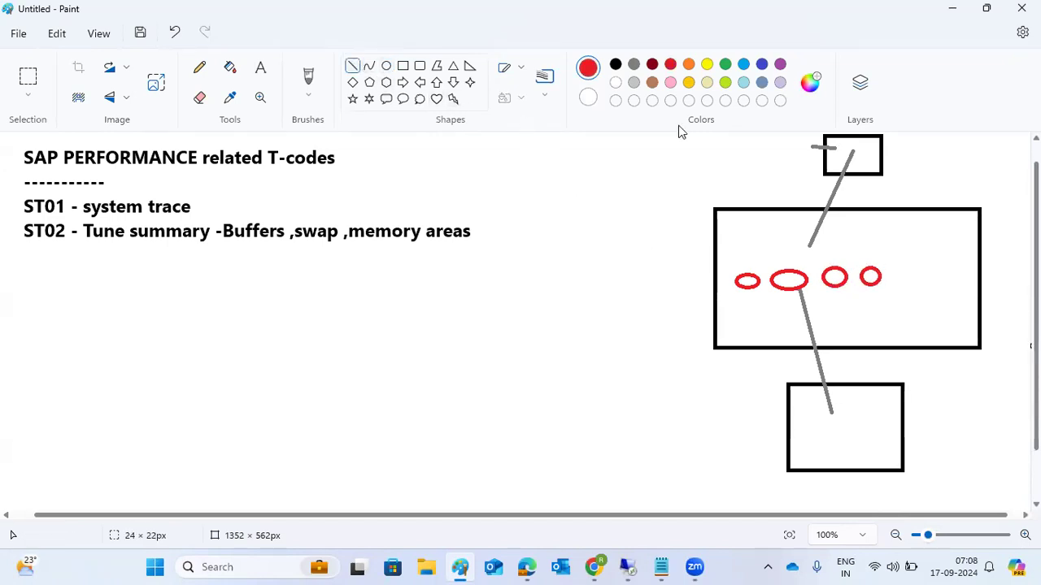
Step: Draw red lines from the top box to the left oval and from that oval to the bottom box
left_click_drag(854, 148, 828, 410)
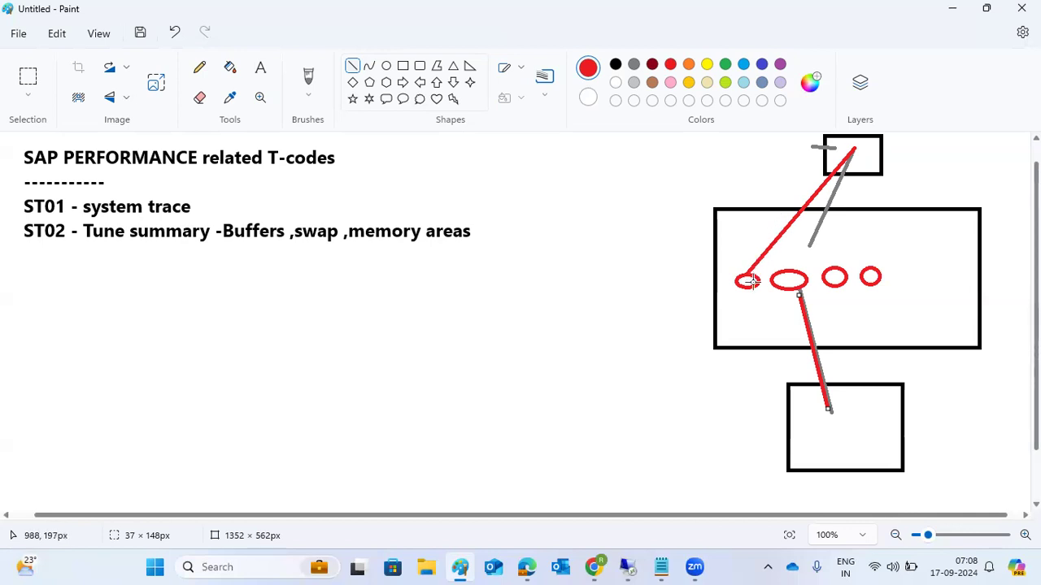
mouse_move(752, 283)
left_mouse_down()
mouse_move(814, 435)
mouse_move(795, 355)
mouse_move(758, 284)
mouse_move(798, 234)
mouse_move(819, 146)
mouse_move(835, 161)
left_mouse_up()
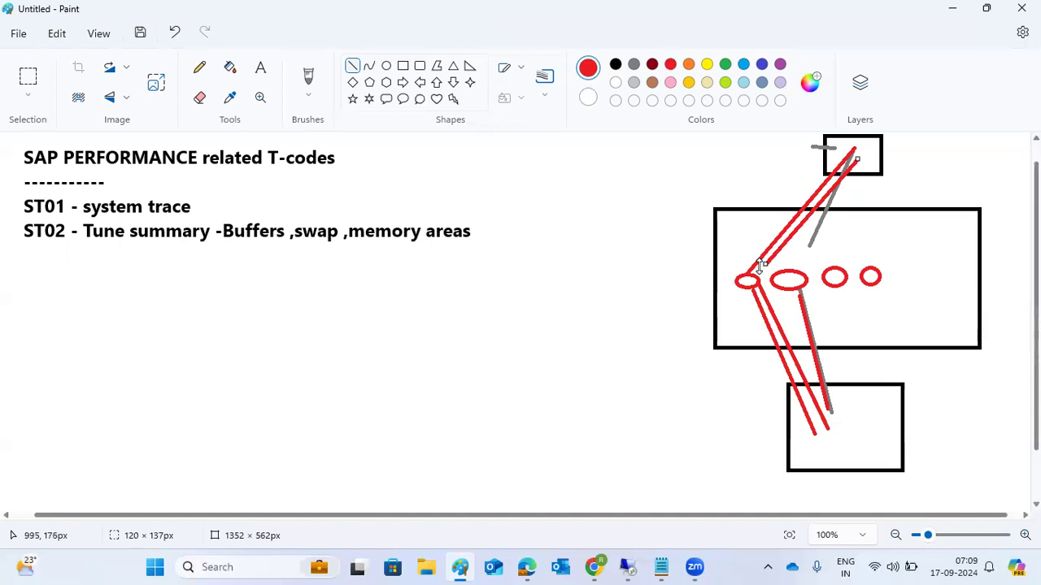
left_click(260, 67)
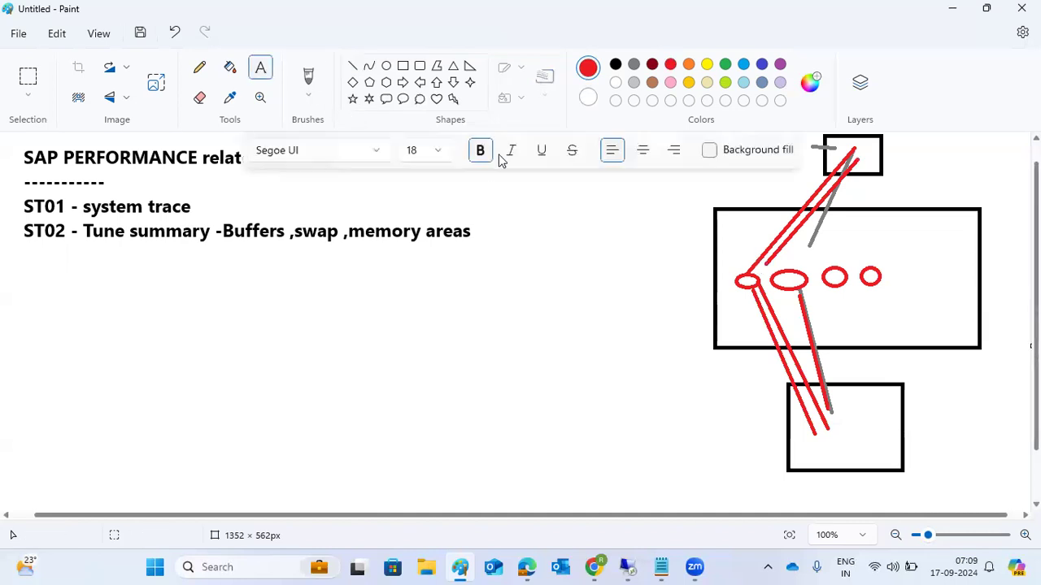
Step: Add the label '99% - 1%' left of the large box, then return to the SAP Easy Access window
left_click_drag(574, 199, 722, 266)
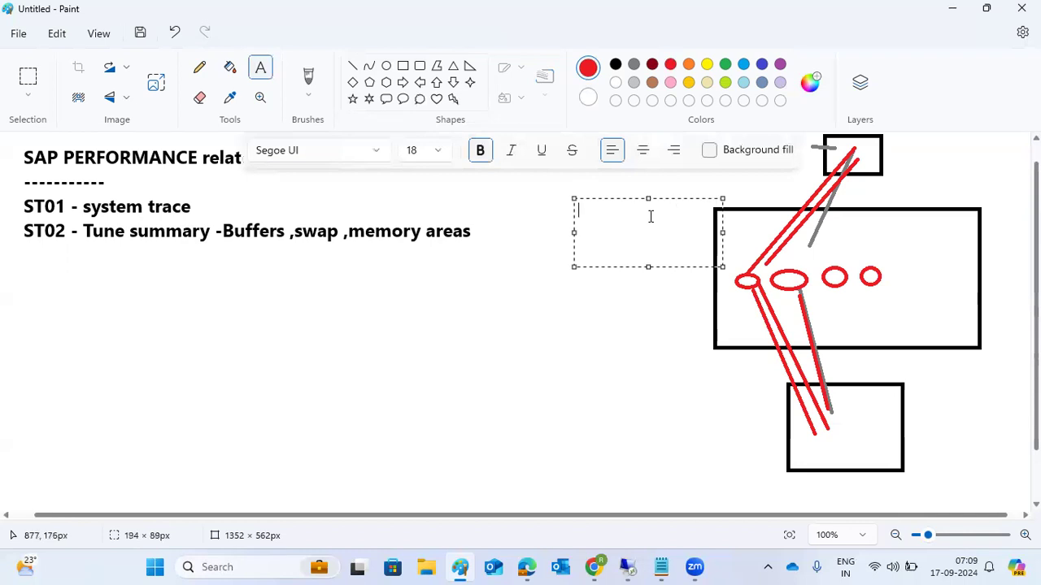
type("99%")
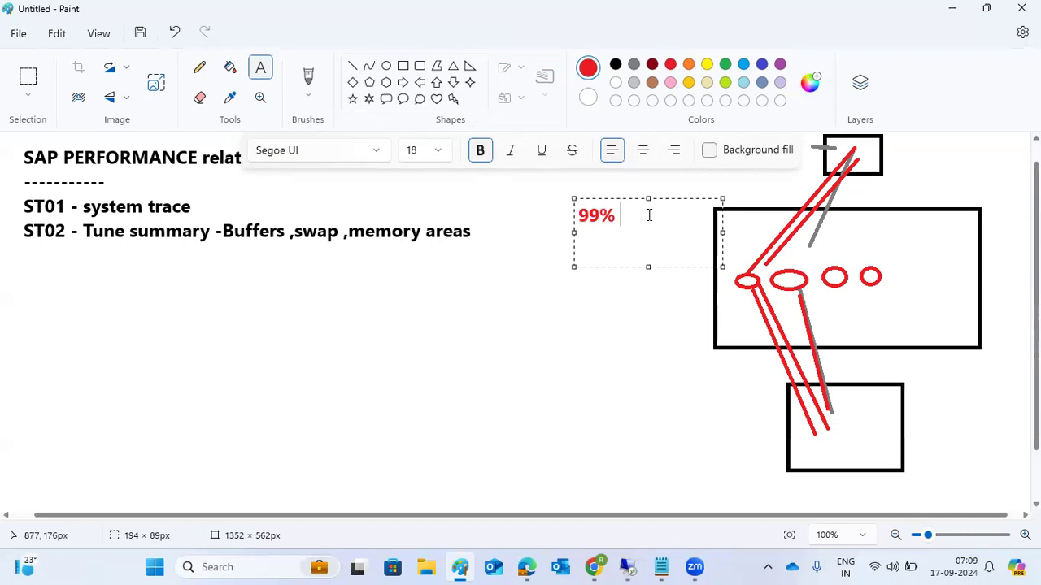
type("- 1%")
left_click(626, 566)
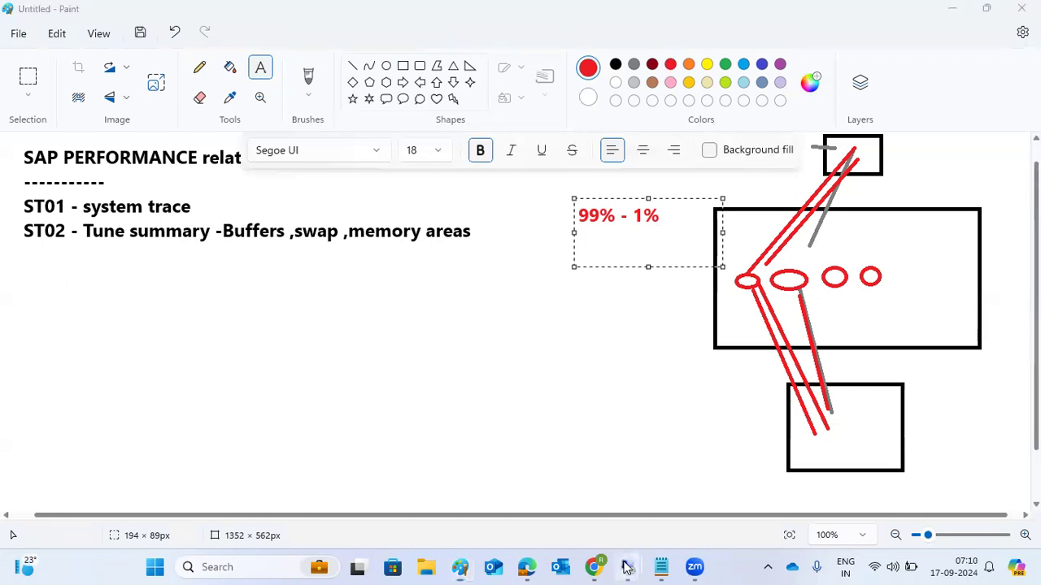
left_click(507, 488)
Step: Run ST02 and point out the Program, CUA and Tables buffer rows
type("st02")
key("Return")
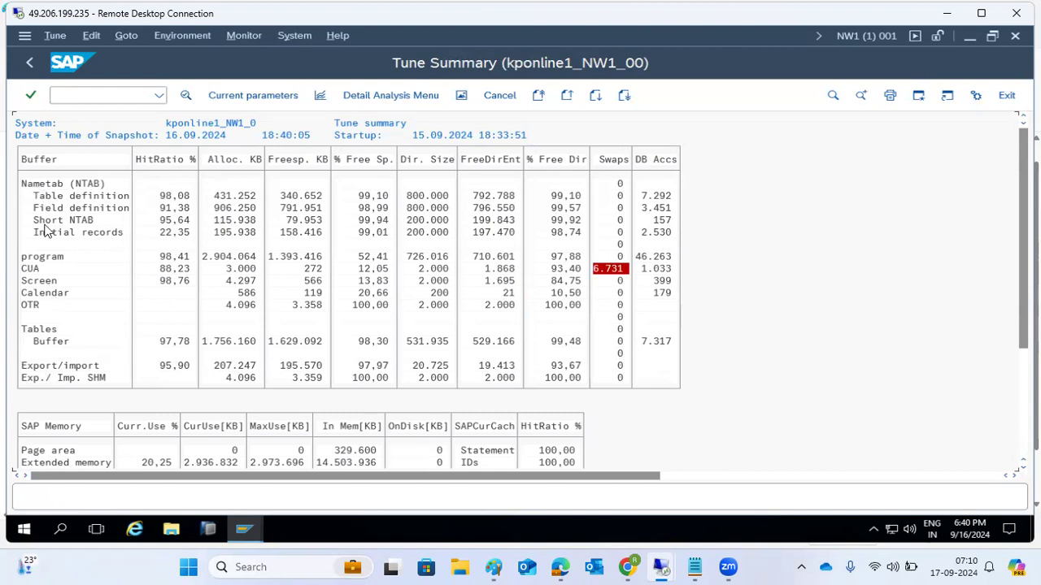
left_click(47, 257)
left_click(43, 269)
left_click(45, 331)
Step: Highlight the CUA figures: 88,23 hit ratio, 272 KB free (12,05%) and 6.731 swaps
left_click(166, 271)
left_click(314, 272)
left_click(380, 271)
left_click(601, 273)
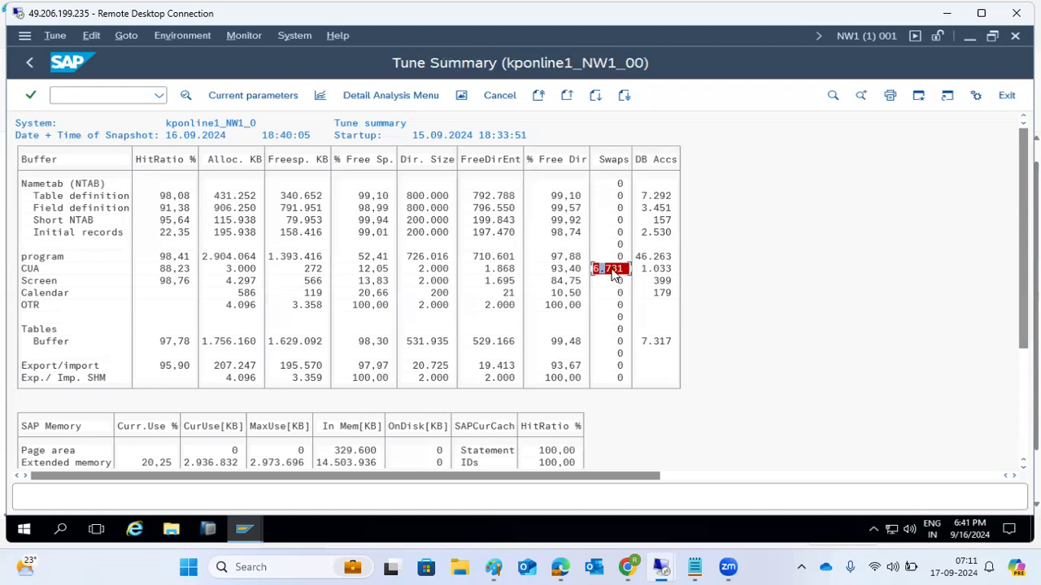
scroll(615, 277, "down", 2)
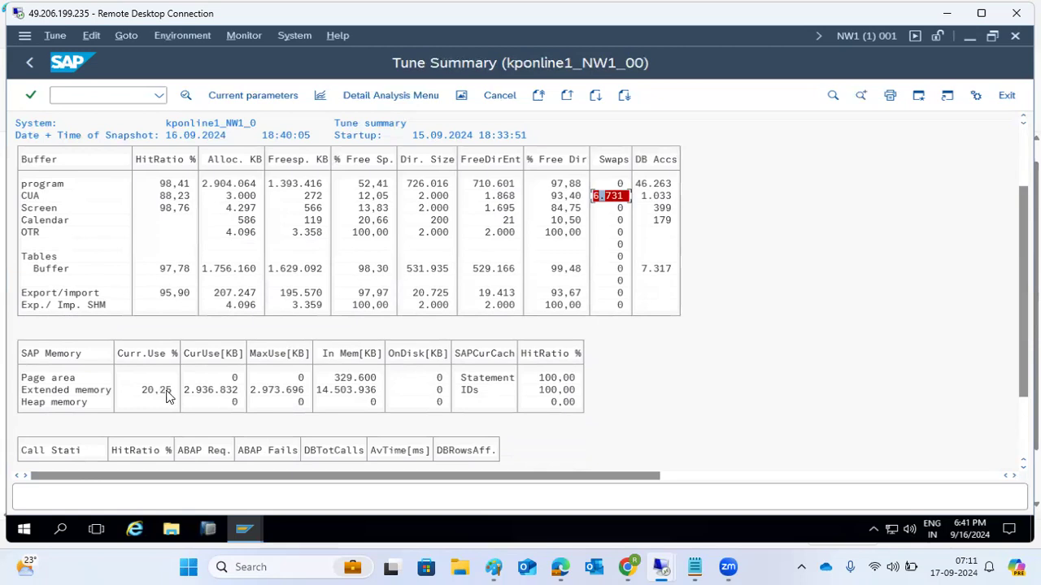
scroll(203, 394, "down", 1)
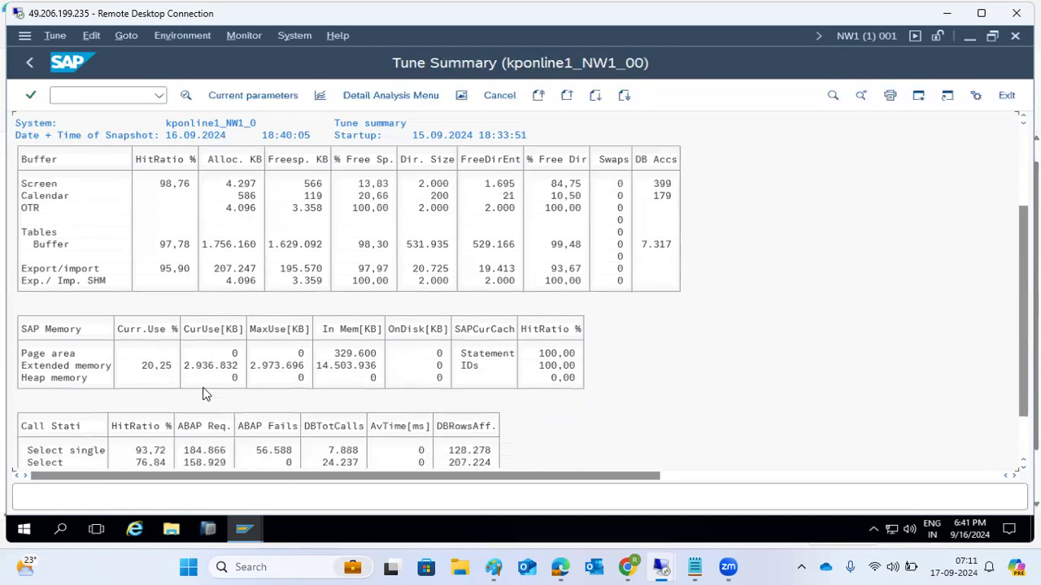
scroll(203, 395, "down", 3)
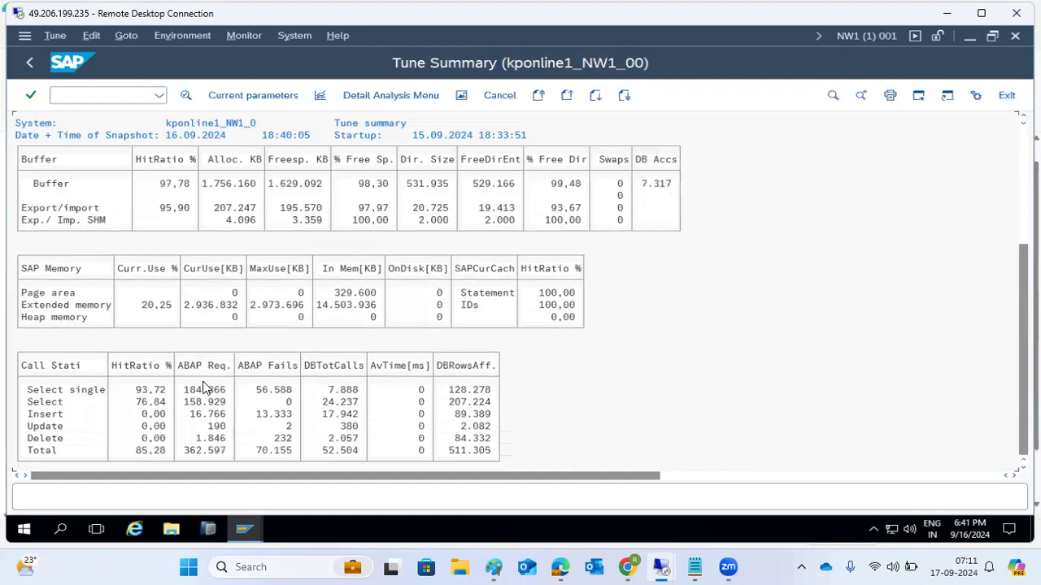
scroll(205, 387, "up", 3)
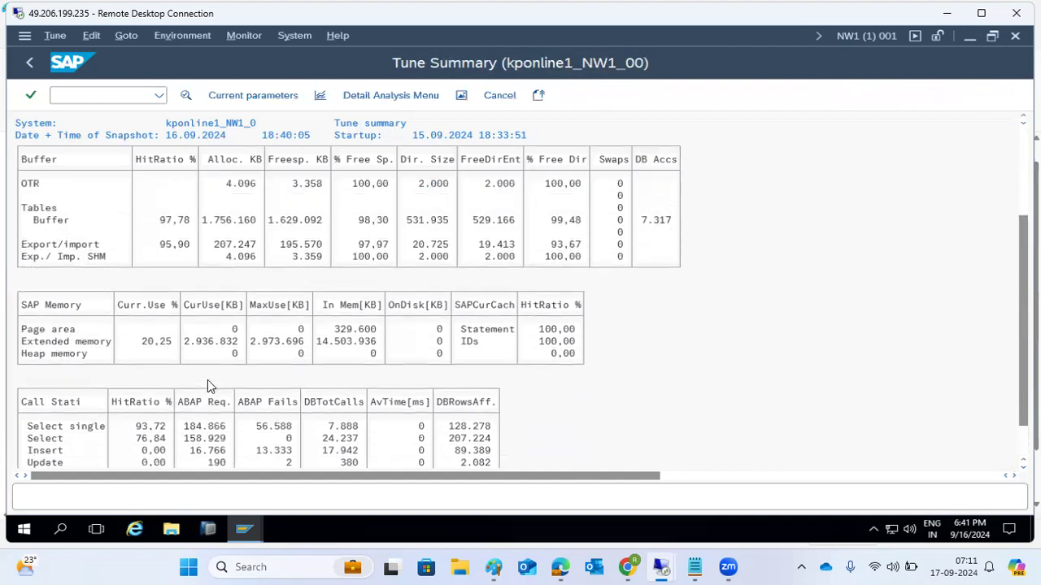
scroll(208, 379, "up", 3)
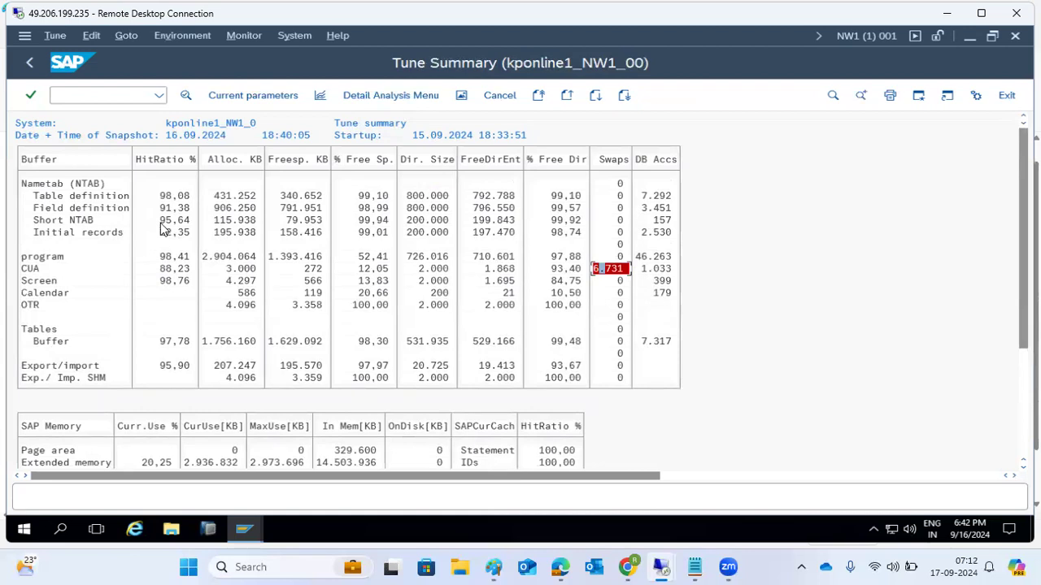
left_click(321, 96)
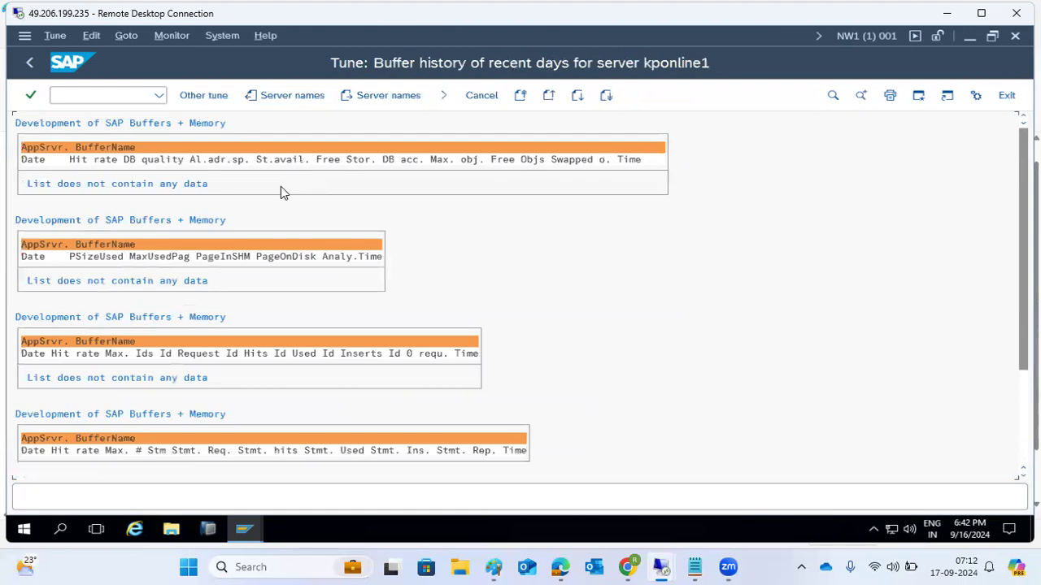
scroll(156, 281, "down", 1)
left_click(29, 64)
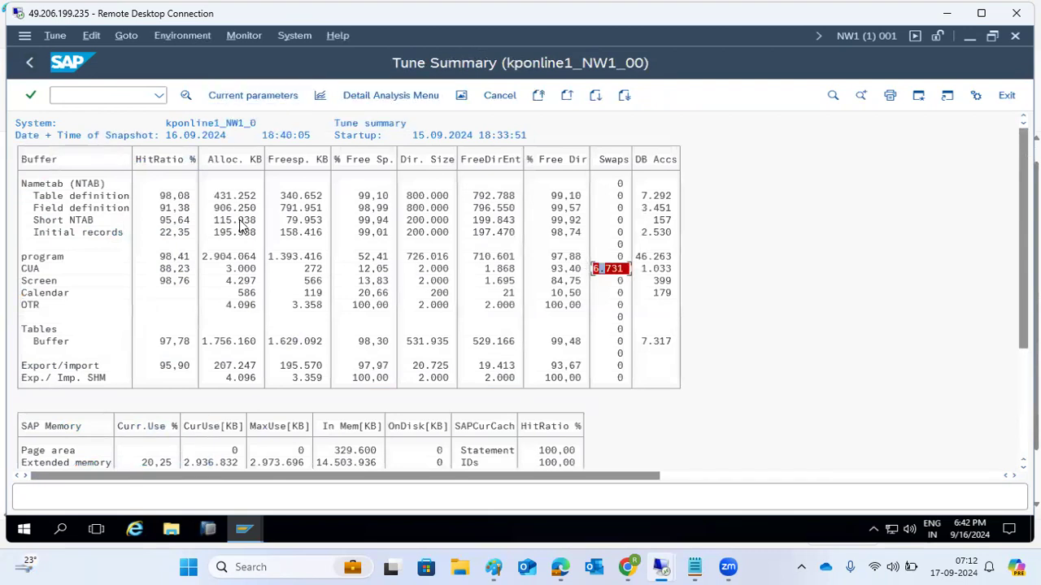
left_click(307, 271)
left_click(248, 93)
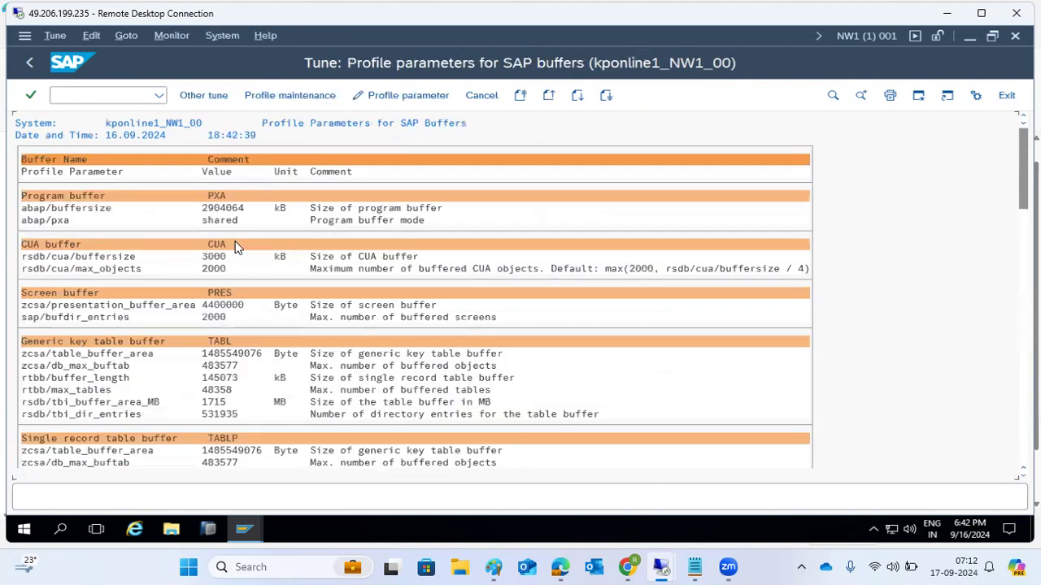
left_click(86, 264)
left_click(87, 258)
left_click(368, 96)
left_click(104, 240)
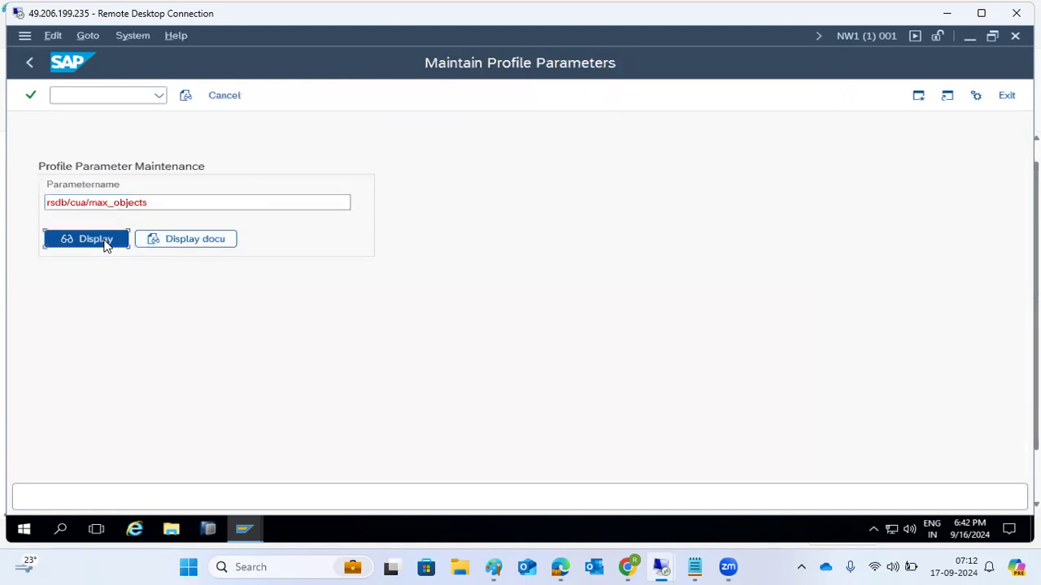
left_click_drag(564, 411, 469, 407)
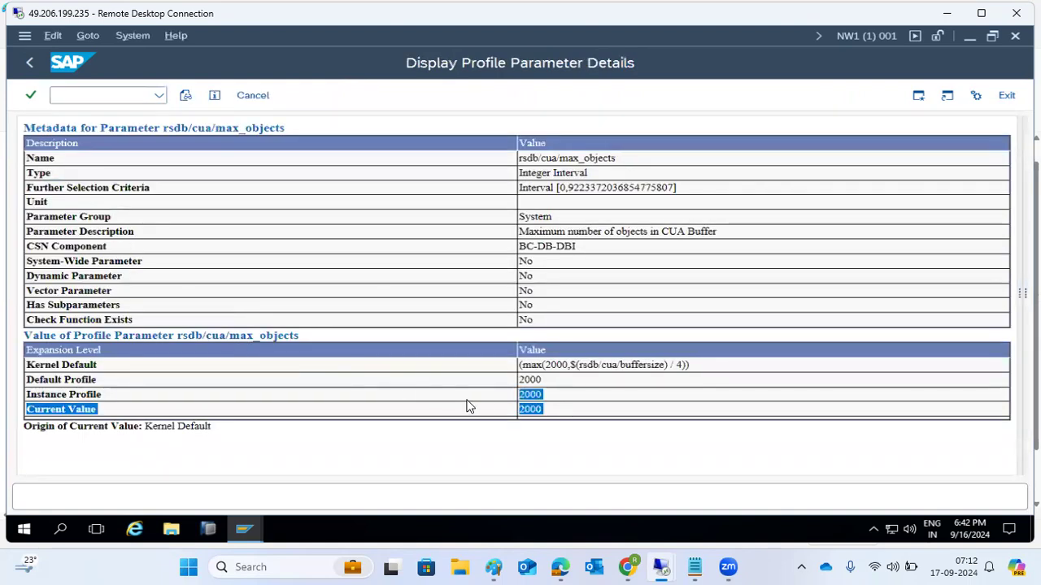
left_click(33, 64)
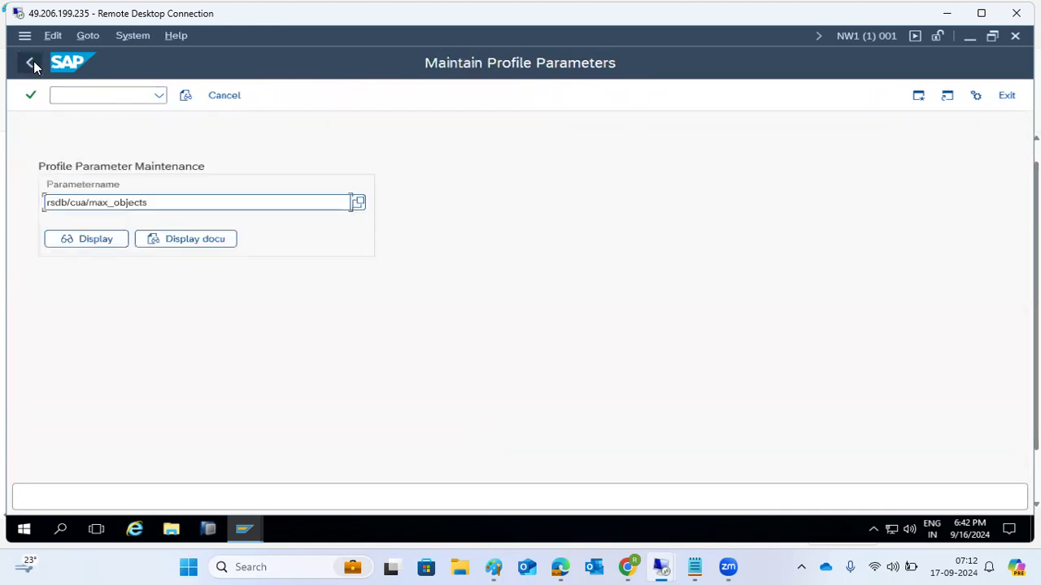
left_click(39, 65)
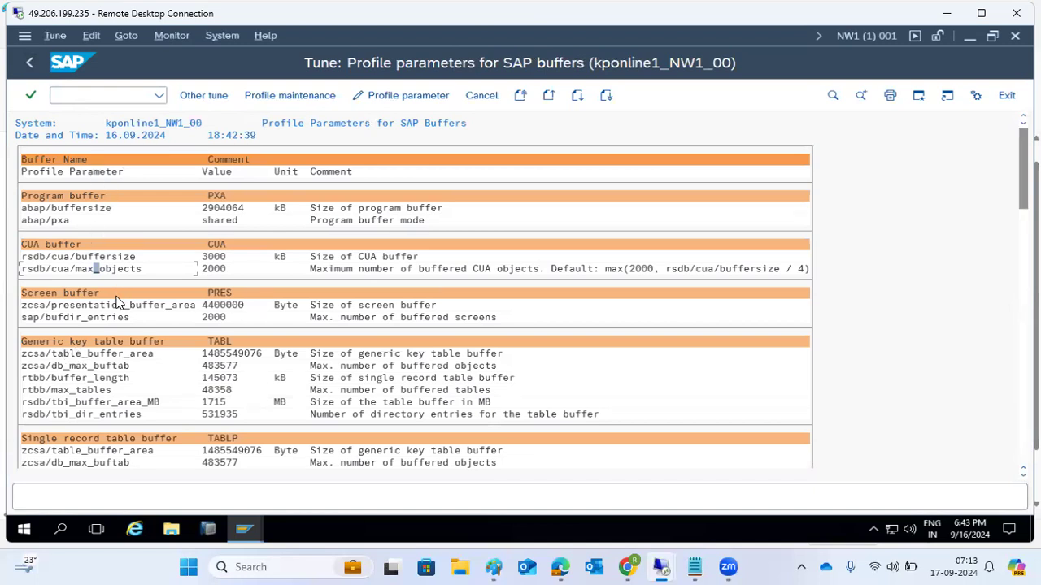
scroll(112, 305, "down", 5)
scroll(109, 301, "down", 4)
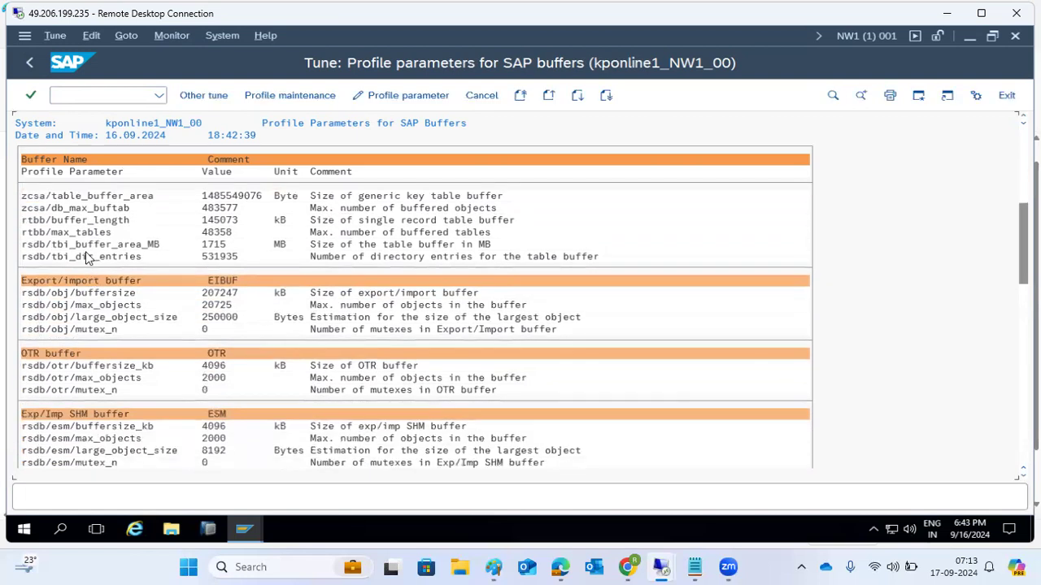
left_click(33, 62)
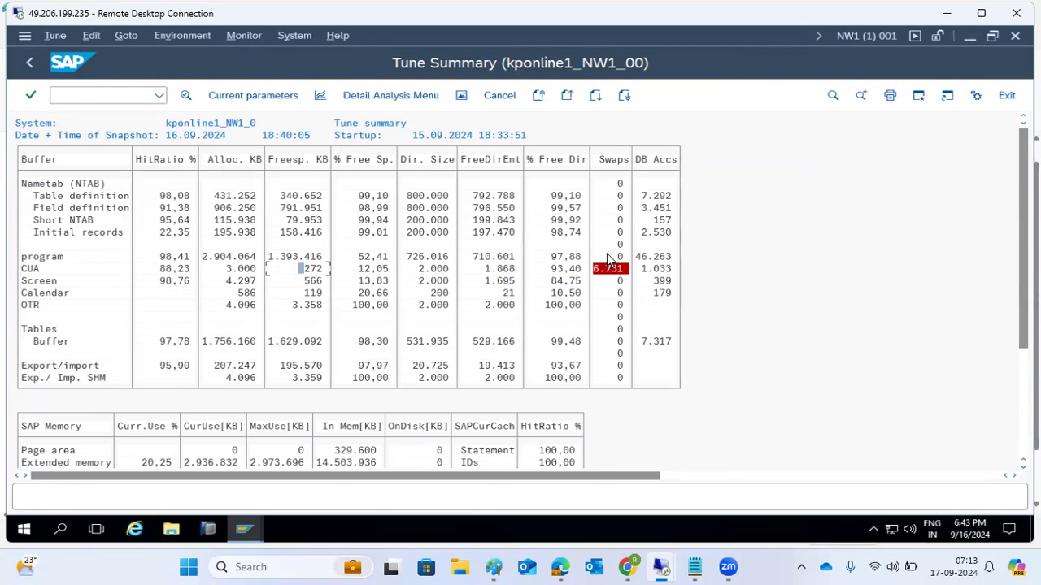
Step: Point out the CUA swap count and free space, then go back to SAP Easy Access
left_click(612, 271)
left_click(295, 270)
left_click(30, 62)
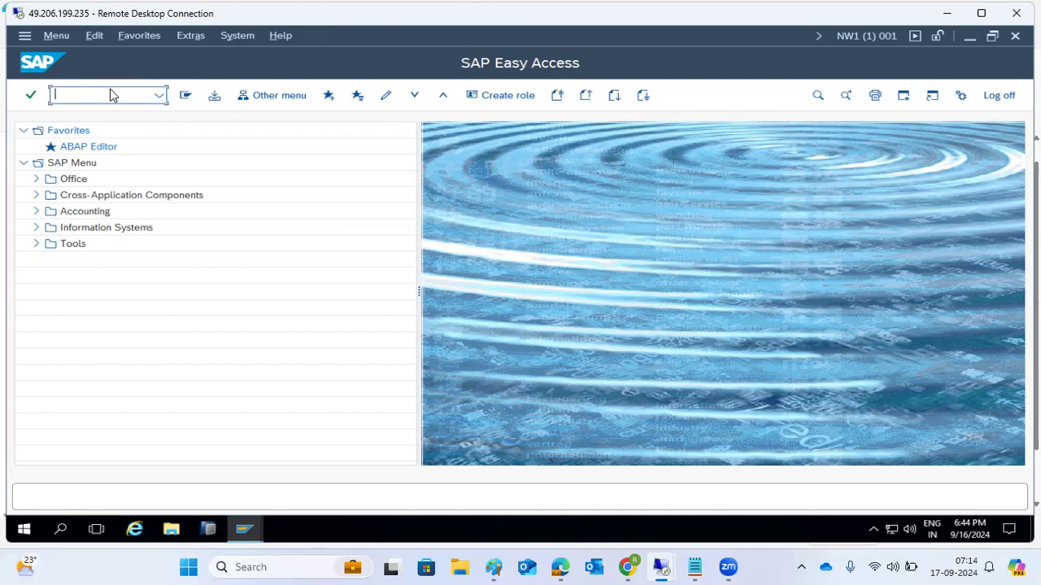
type("sm50")
key("Return")
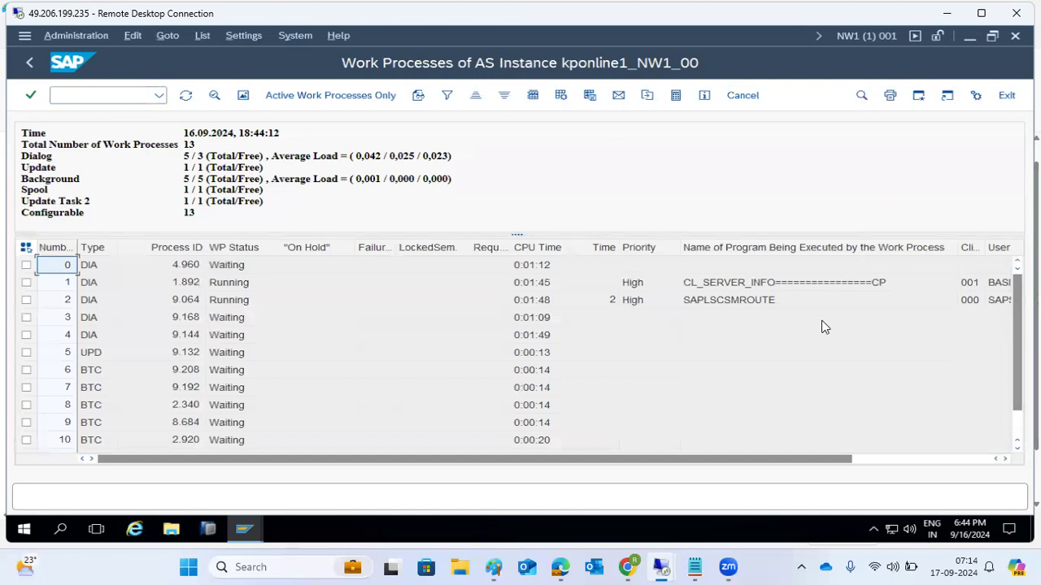
left_click(844, 36)
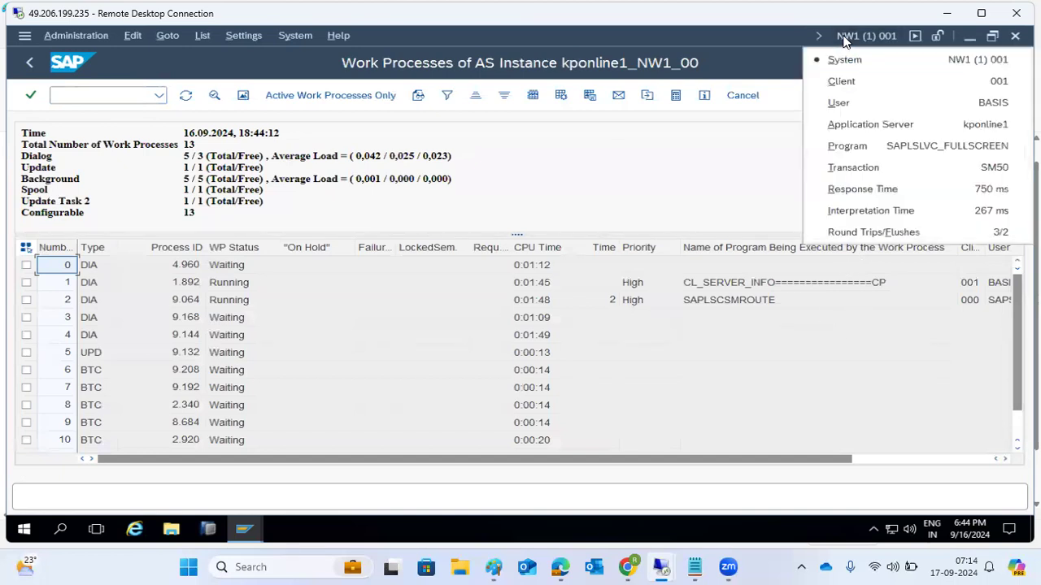
left_click(31, 65)
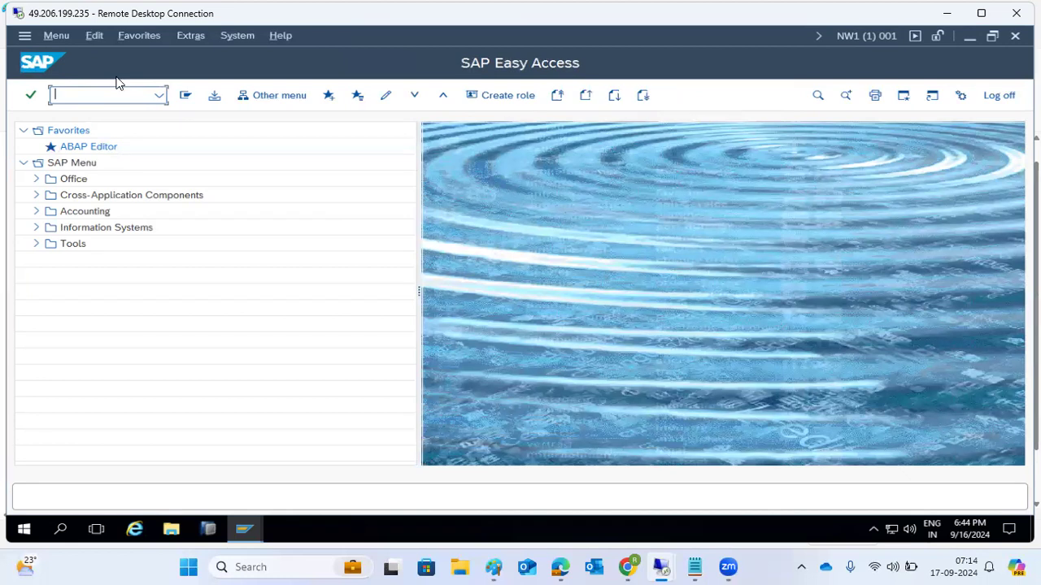
Step: Switch to the ECD system's Support Package Manager session and refresh it
left_click(242, 527)
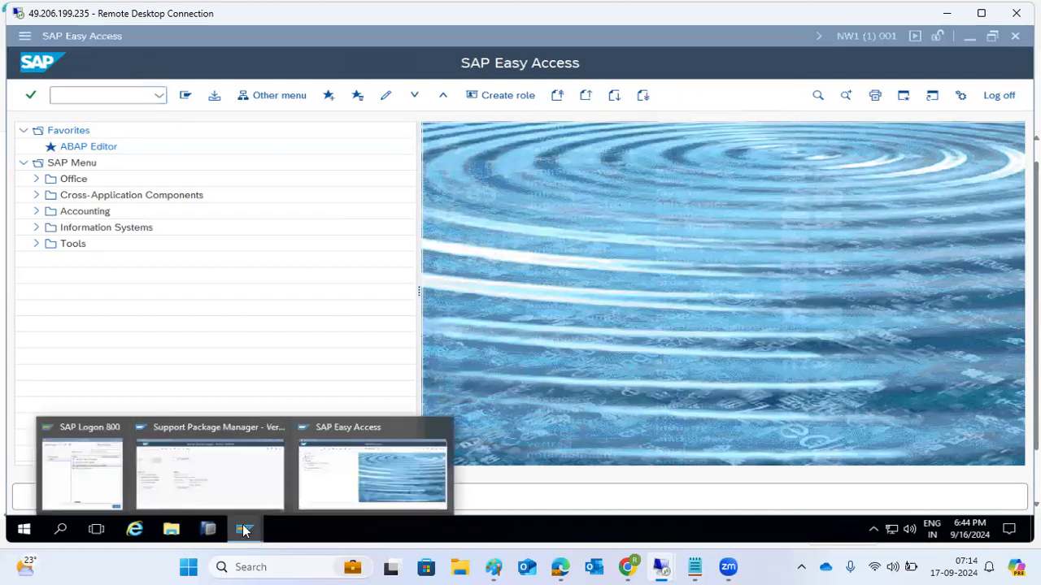
left_click(186, 476)
left_click(322, 104)
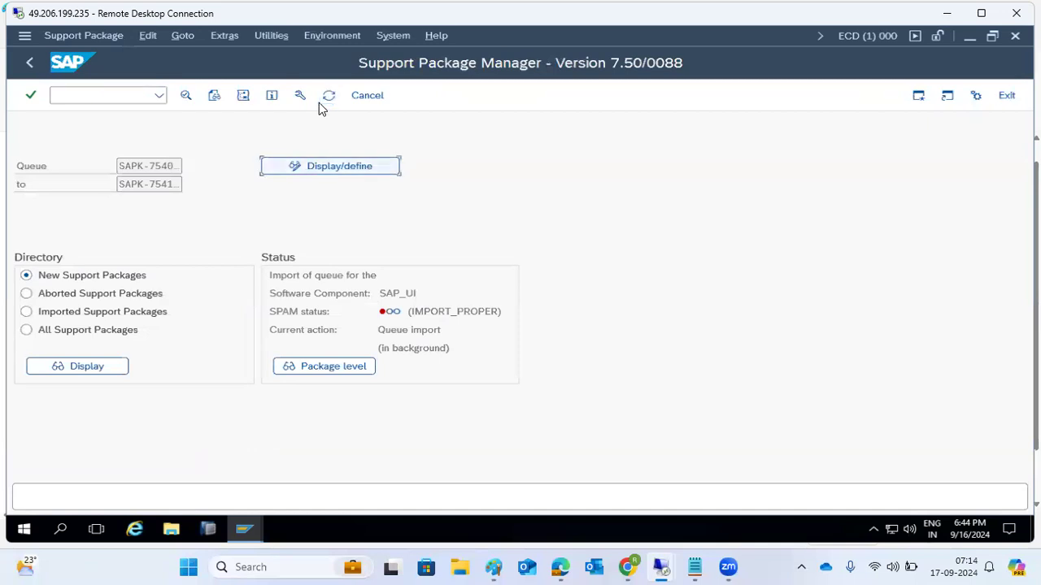
Step: Enter /nspam in the command field and run it
left_click(103, 94)
type("/ns")
type("pam")
key("Return")
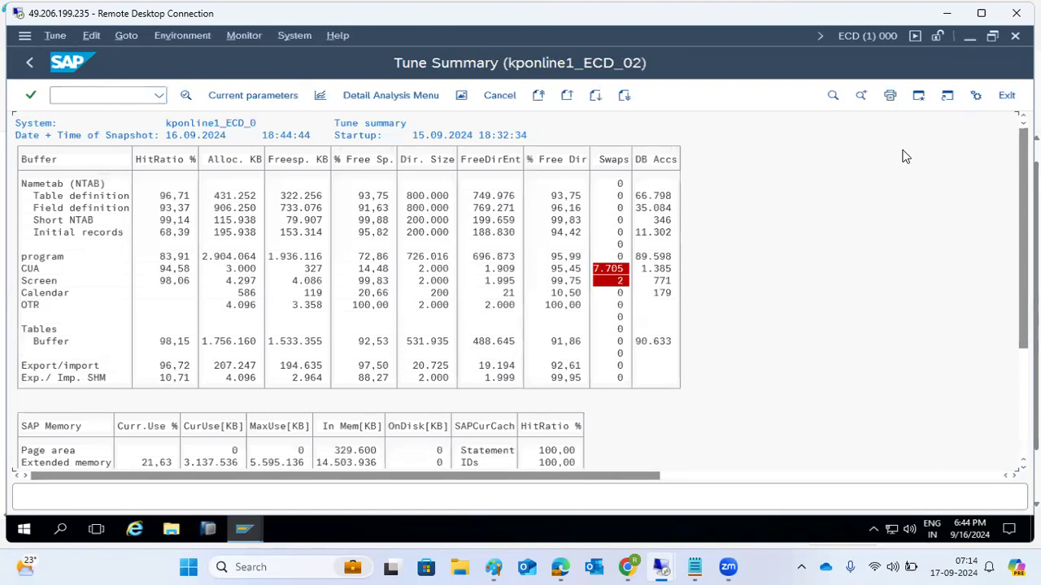
Step: Check the ECD tune summary's response time, then go back to the start menu
left_click(867, 35)
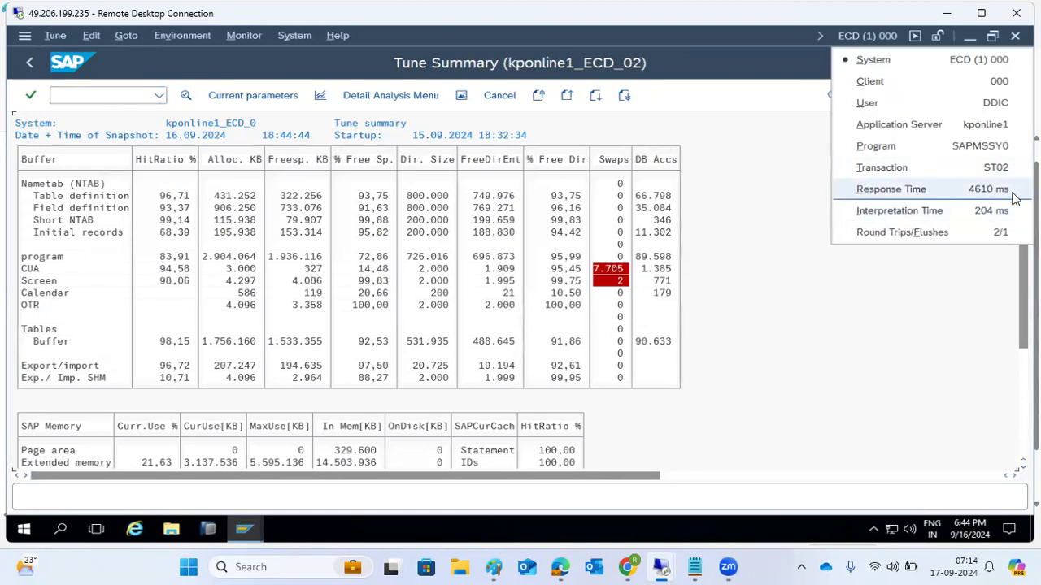
left_click(625, 270)
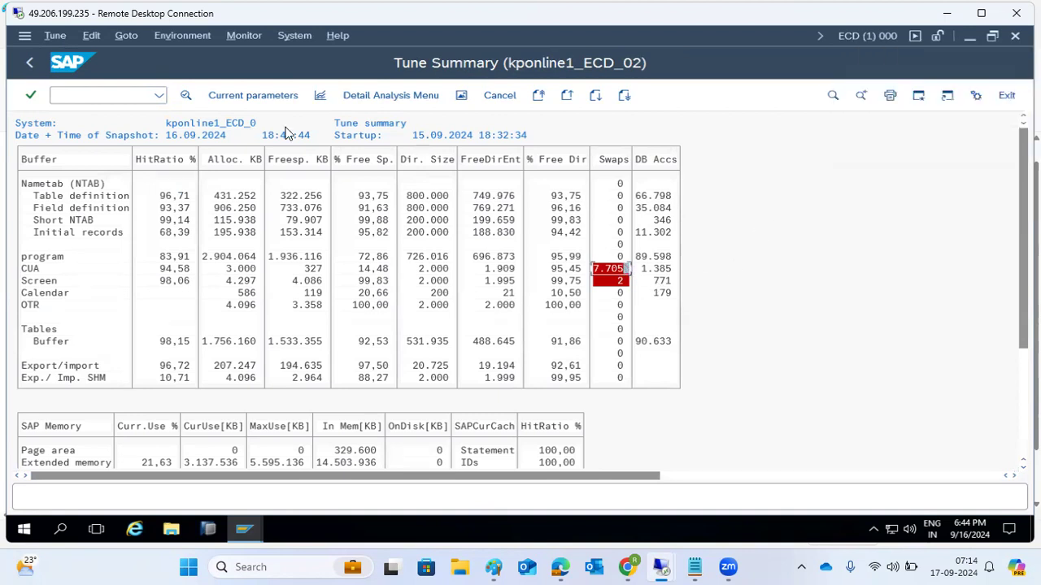
left_click(31, 65)
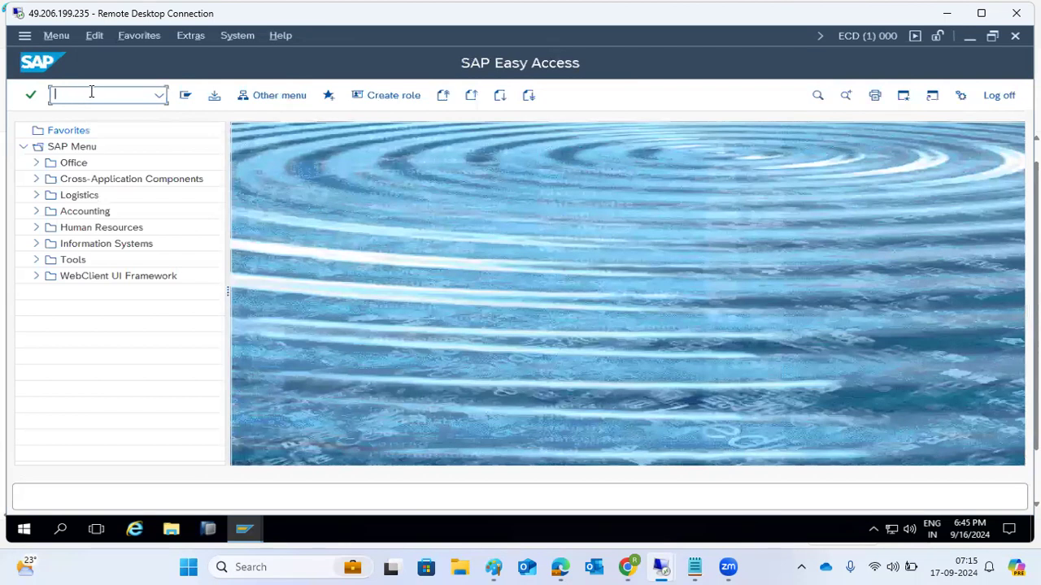
Step: Rerun ST02, check the new response time, and return to SAP Easy Access
type("st02")
key("Return")
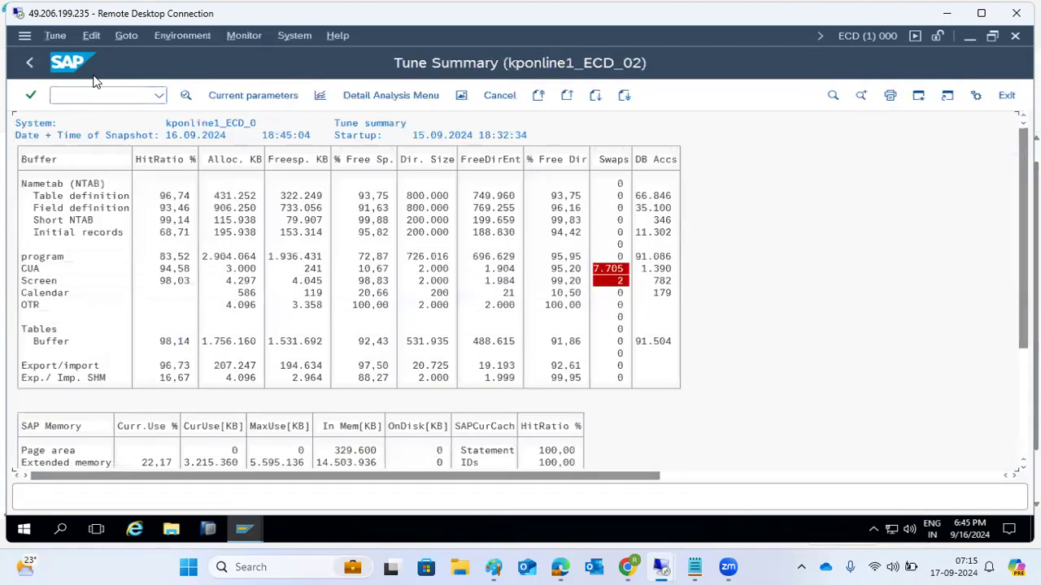
left_click(854, 35)
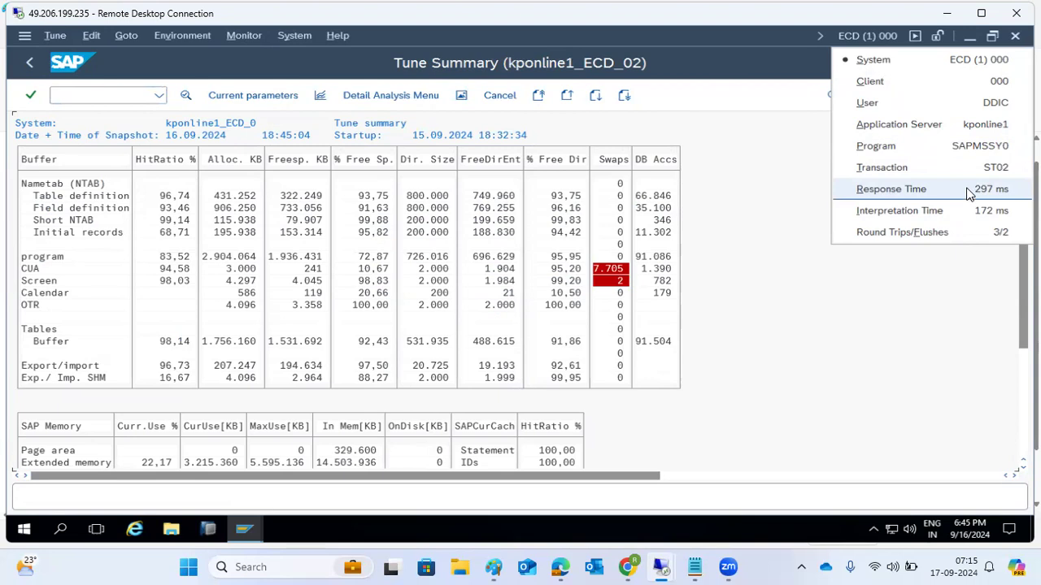
left_click(37, 56)
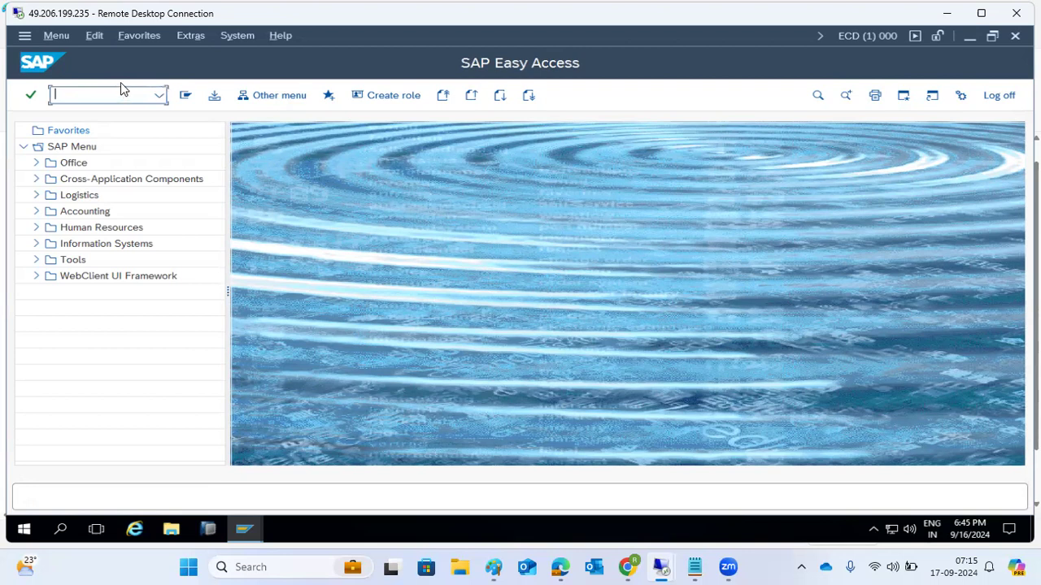
Step: Run MIGO to launch Goods Movement and let its programs start compiling
type("migo")
key("Return")
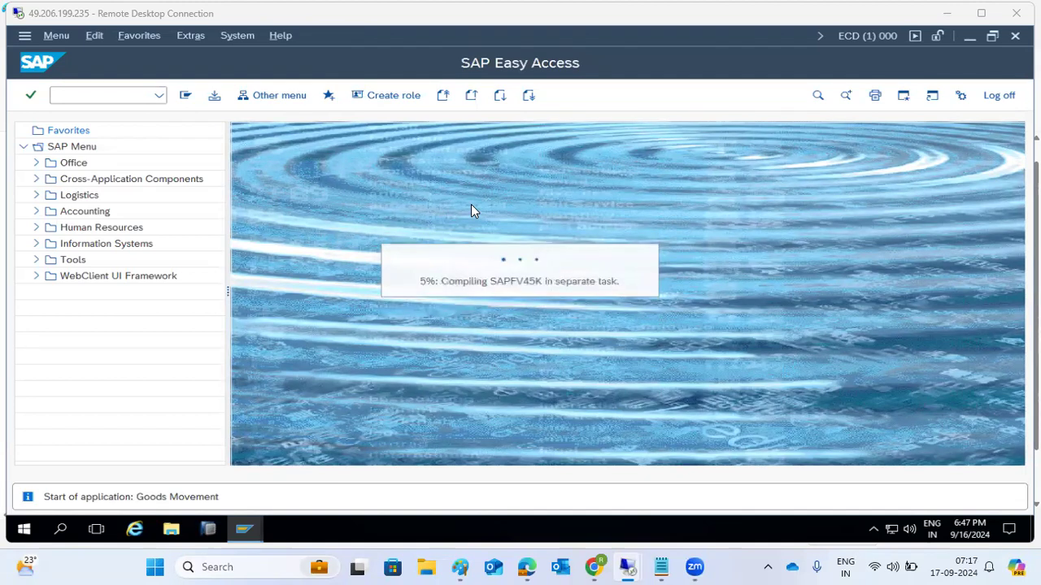
mouse_move(461, 563)
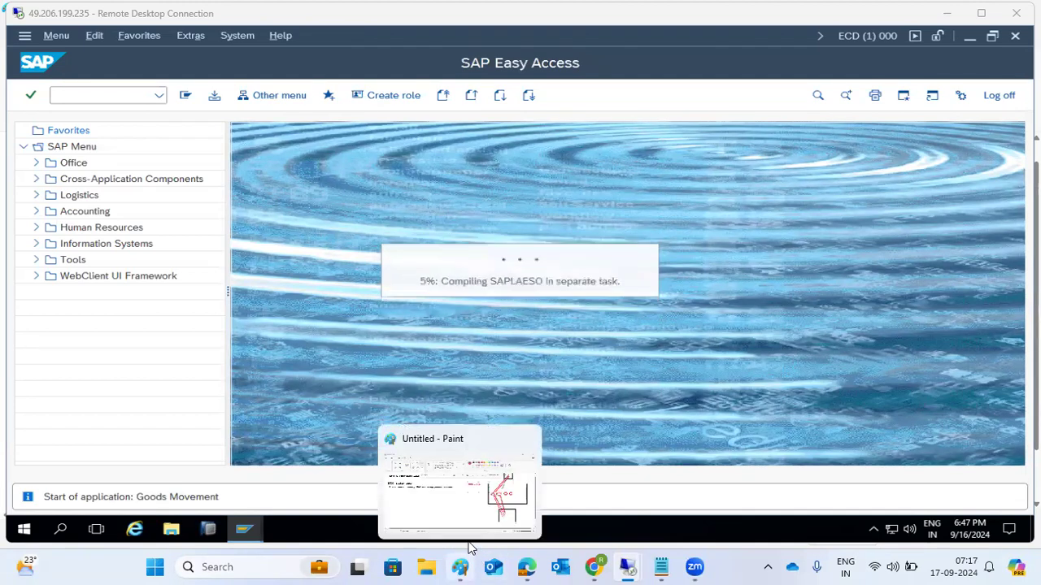
left_click(468, 518)
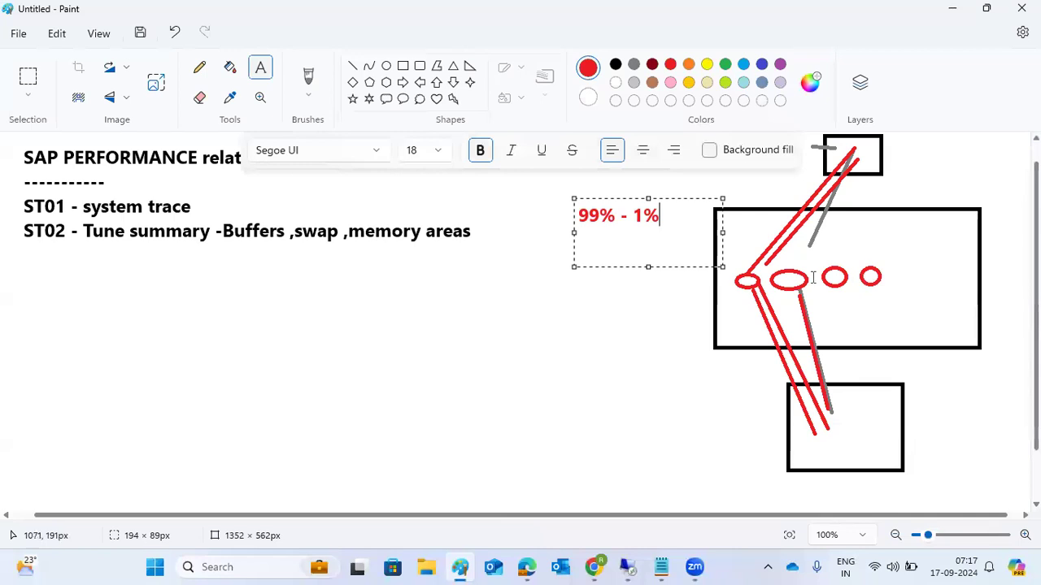
left_click(459, 565)
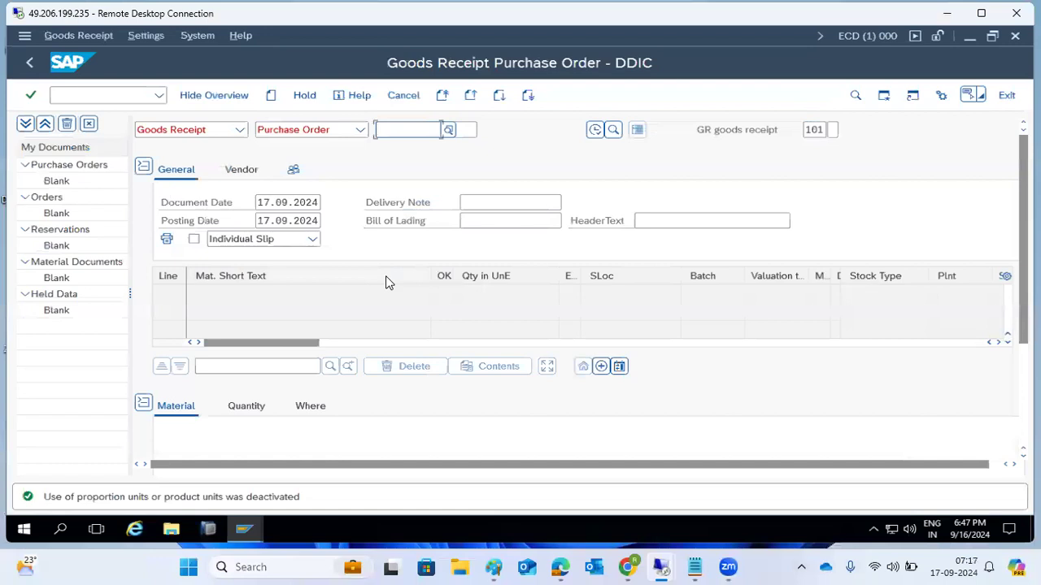
Step: Check the goods receipt screen's system details and response time, then return to the main menu
left_click(845, 39)
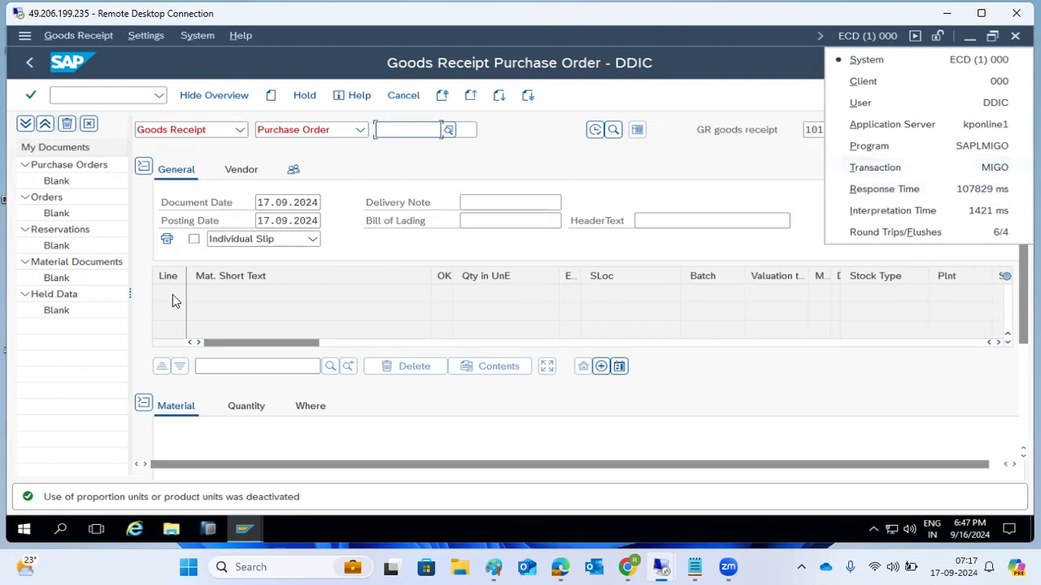
left_click(350, 154)
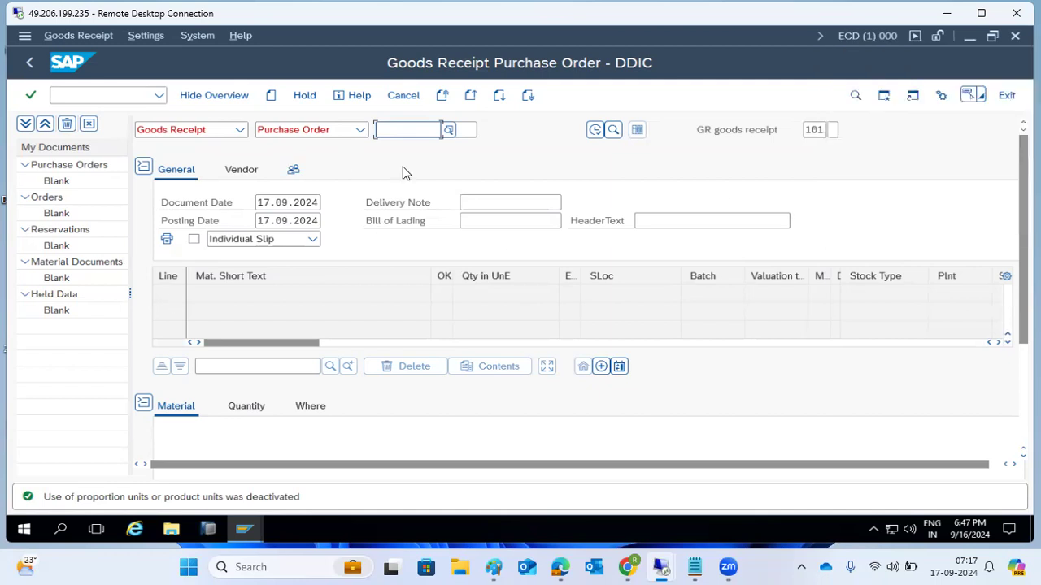
scroll(402, 255, "down", 3)
scroll(401, 290, "up", 3)
left_click(29, 63)
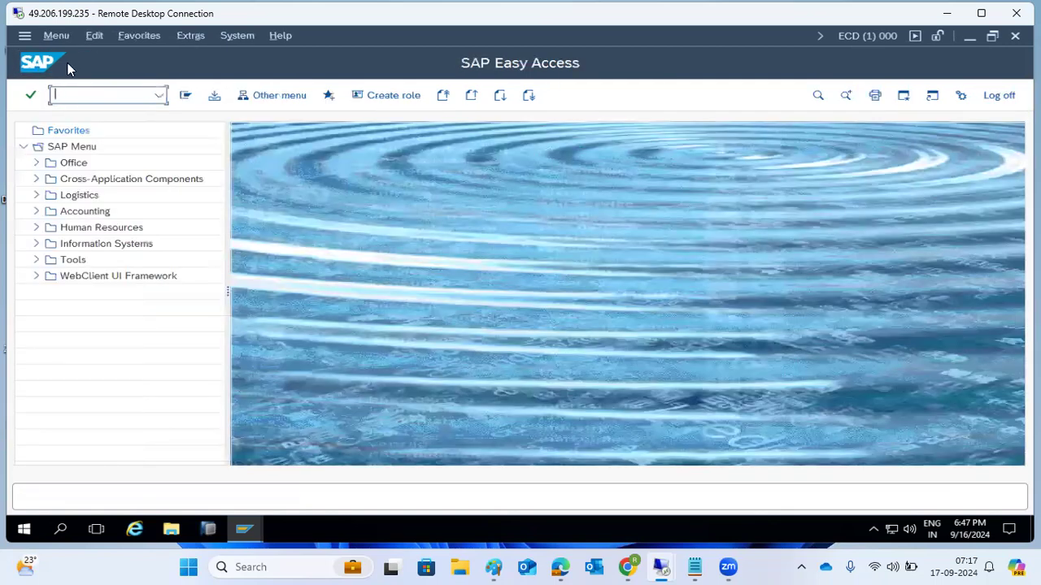
Step: Rerun ST02 for the Tune Summary and go back to the main menu
type("st02")
key("Return")
left_click(29, 62)
Step: Rerun MIGO and check its response time, then start VL02 Change Outbound Delivery
type("migo")
key("Return")
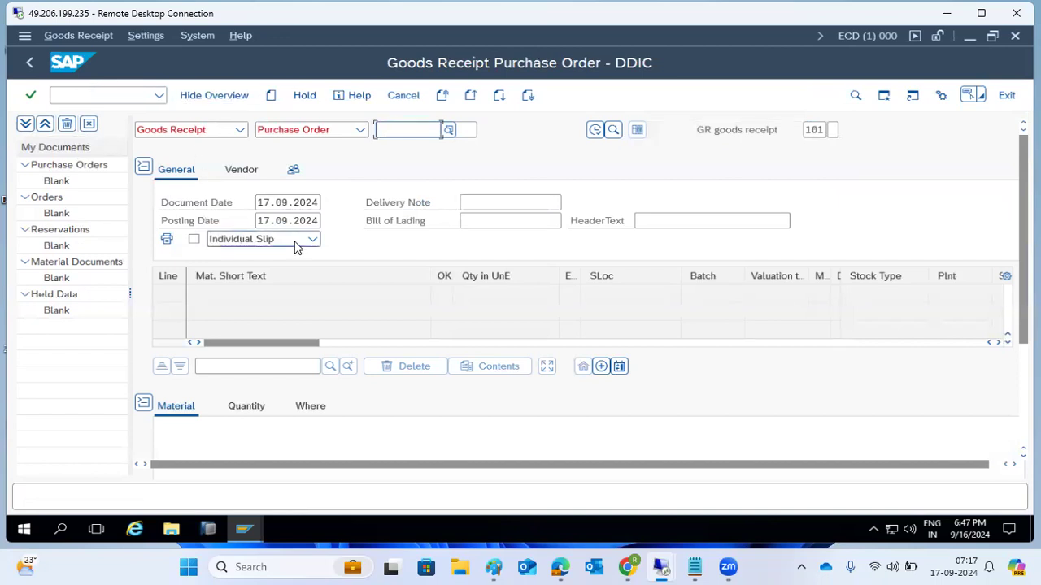
left_click(851, 36)
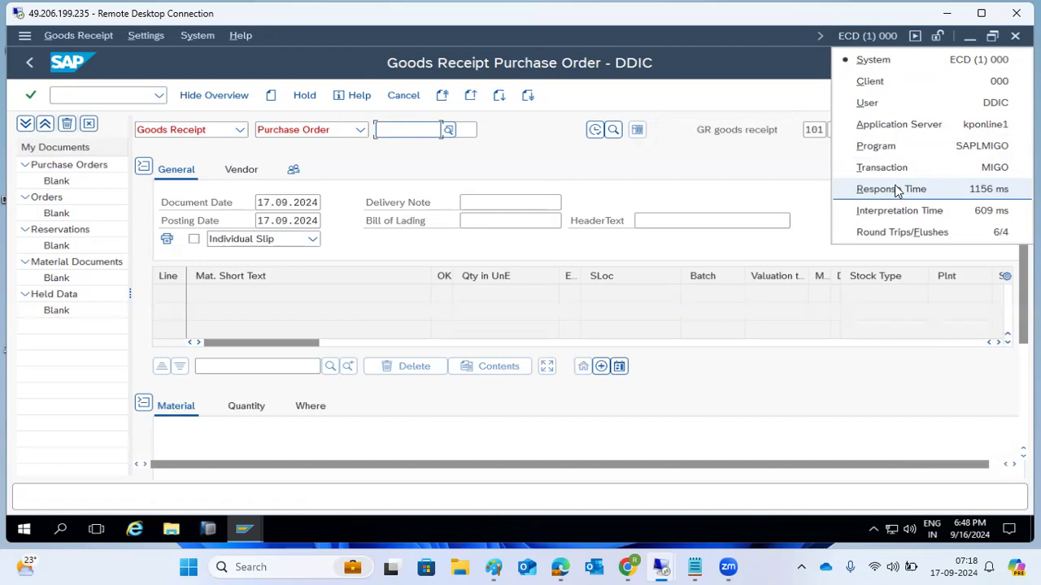
left_click(28, 63)
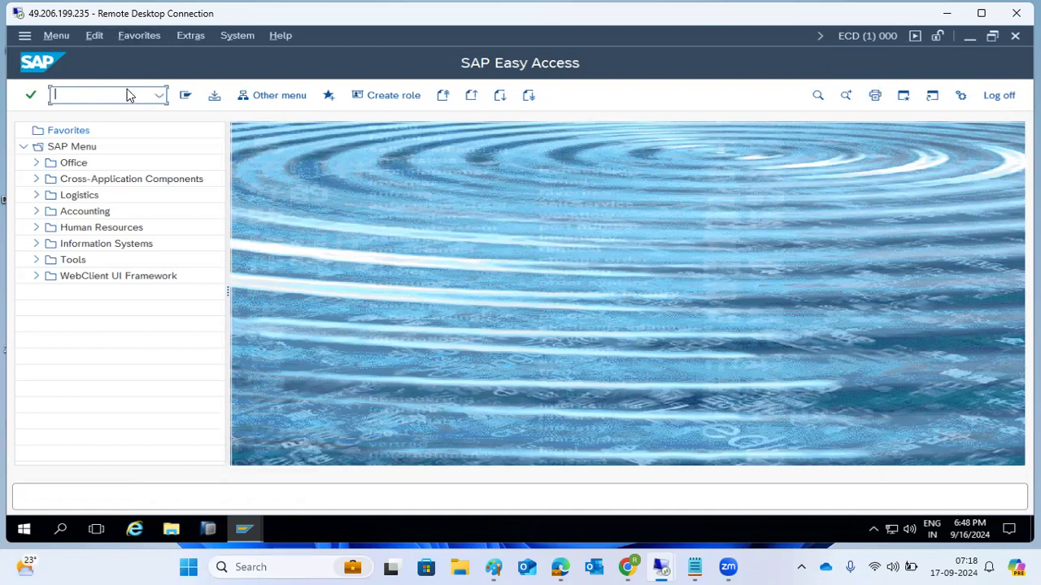
type("vl02")
key("Return")
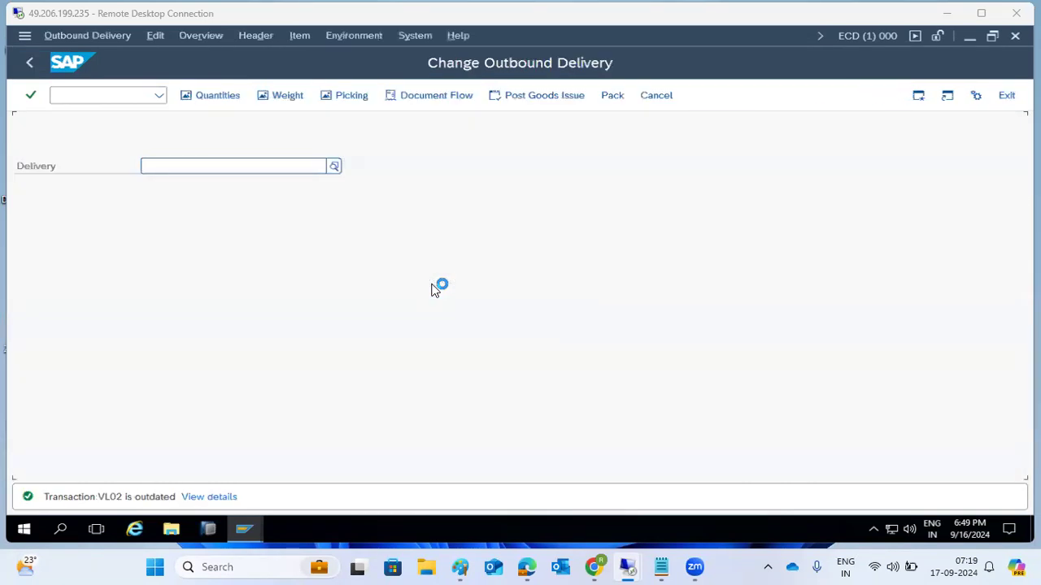
Step: Open the VL02 system information, showing a 38844 ms response time and 467 ms interpretation time
left_click(846, 39)
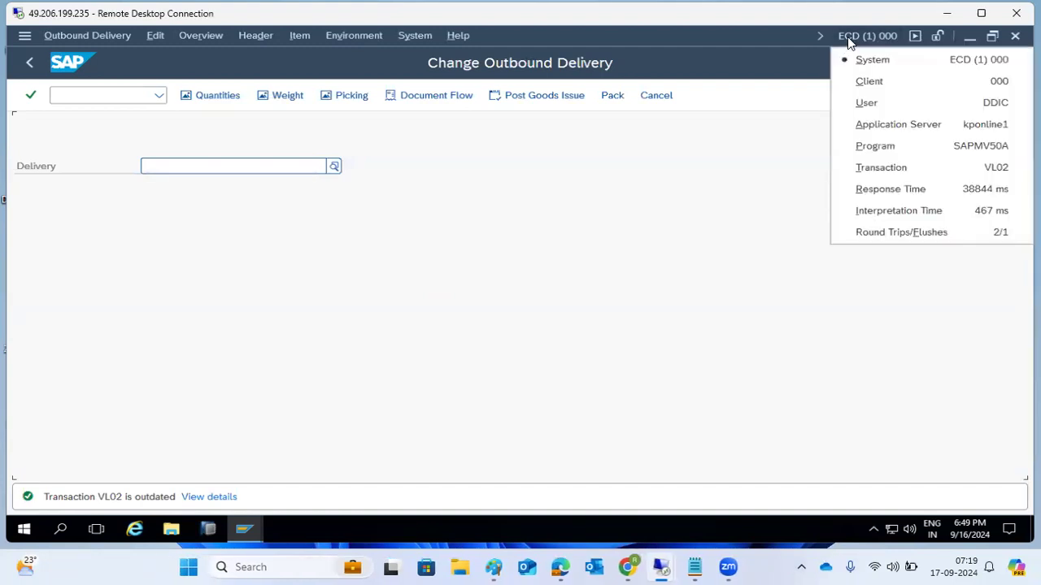
Step: Go back and rerun vl02 from the command field history
left_click(32, 64)
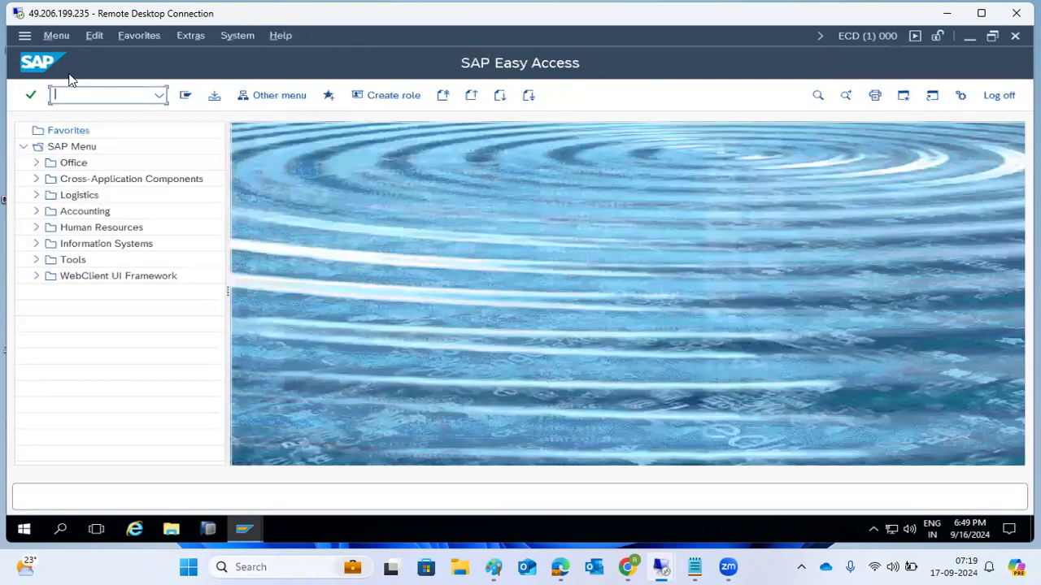
left_click(119, 100)
left_click(87, 102)
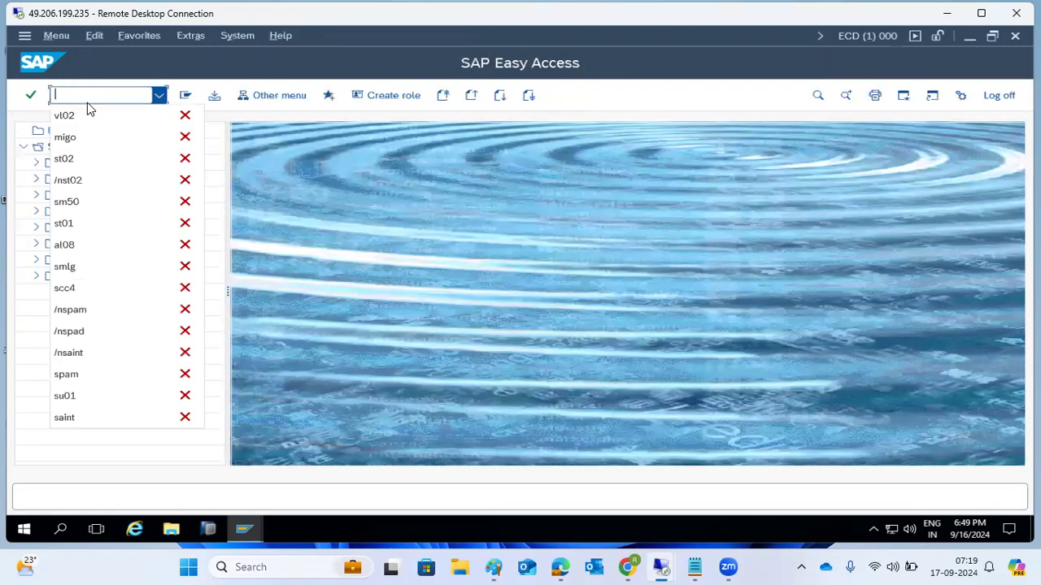
left_click(85, 110)
key("Return")
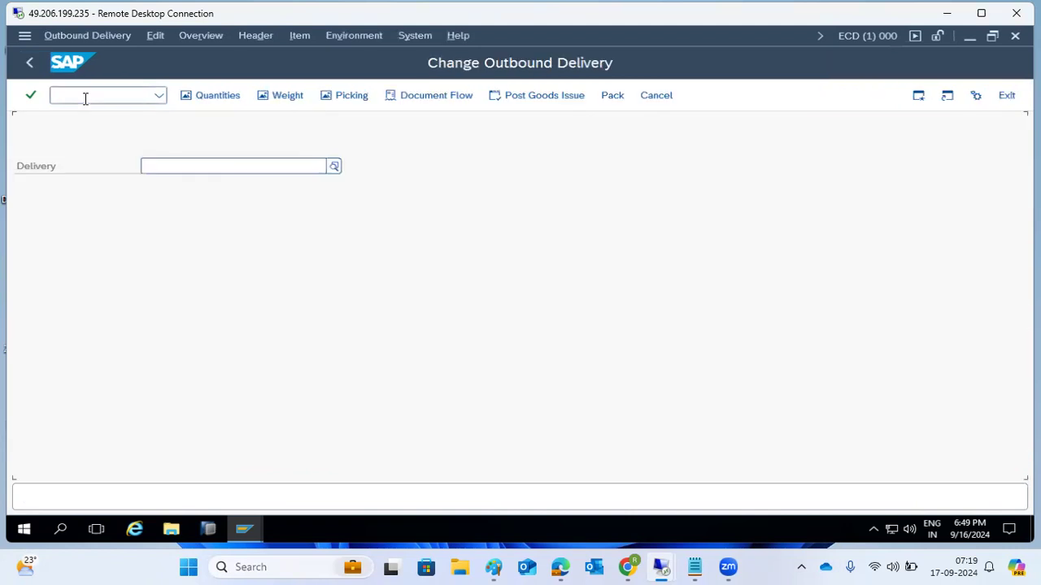
Step: Confirm the rerun's 265 ms response time, return to the main menu, and bring Paint forward
left_click(847, 42)
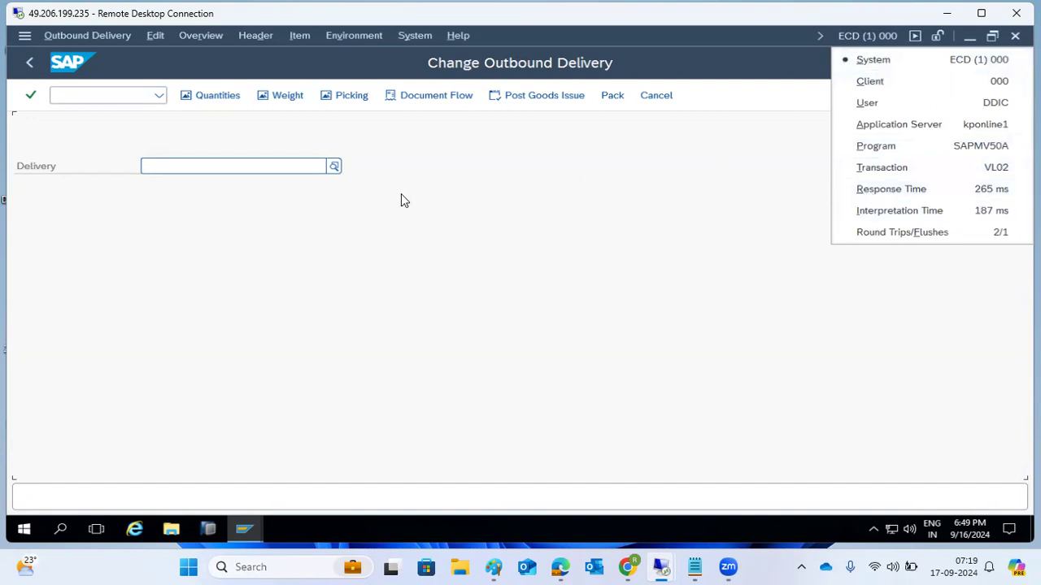
left_click(29, 63)
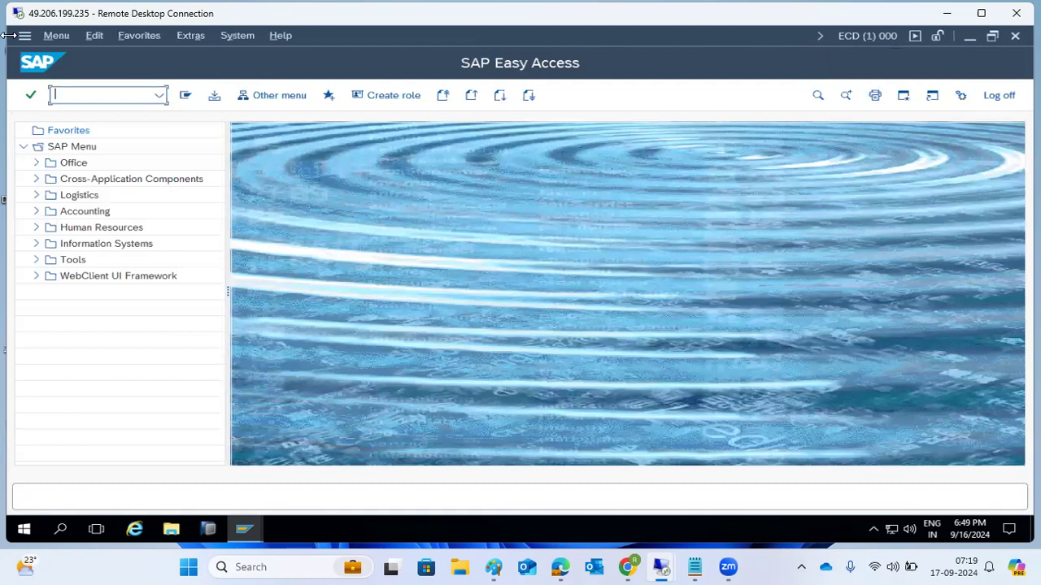
left_click(493, 567)
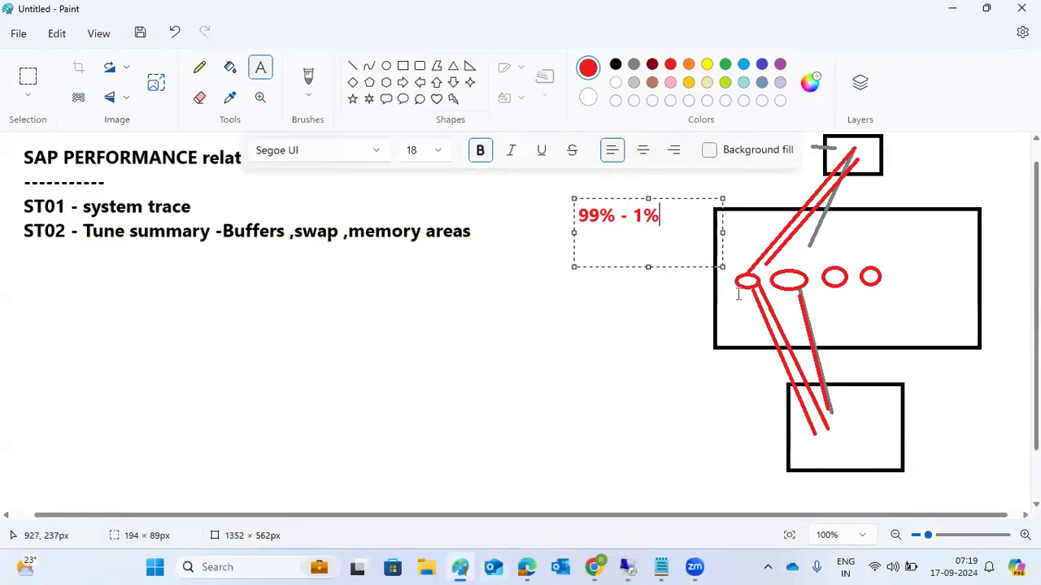
Step: Commit the 99% - 1% label, then draw red lines from the left ellipse and top box to the bottom box
left_click(621, 321)
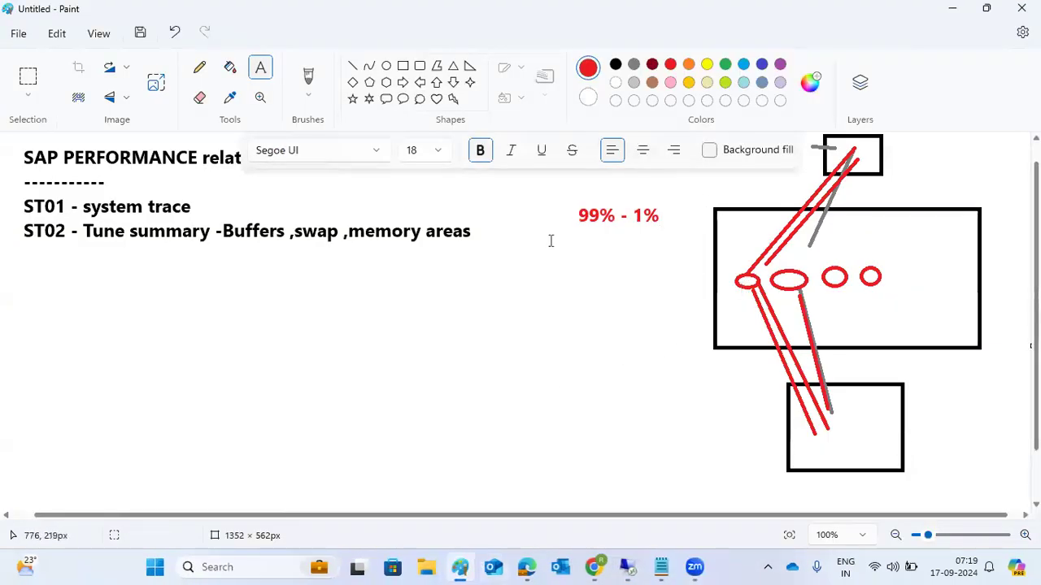
left_click(353, 66)
mouse_move(747, 283)
left_mouse_down()
mouse_move(813, 430)
mouse_move(863, 443)
mouse_move(870, 468)
left_mouse_up()
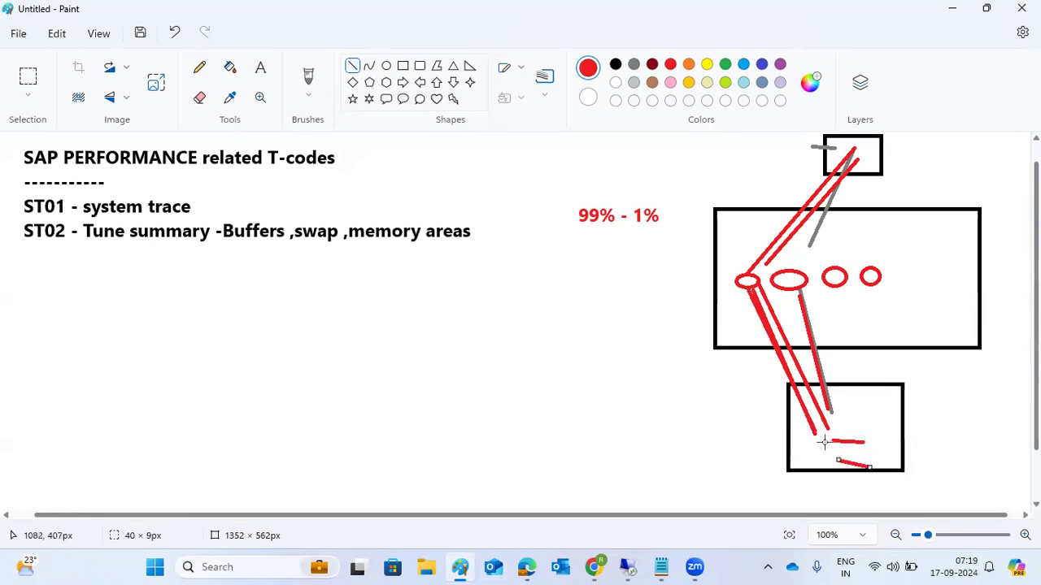
mouse_move(816, 447)
left_mouse_down()
mouse_move(796, 394)
mouse_move(787, 301)
mouse_move(742, 254)
mouse_move(742, 276)
mouse_move(850, 137)
left_mouse_up()
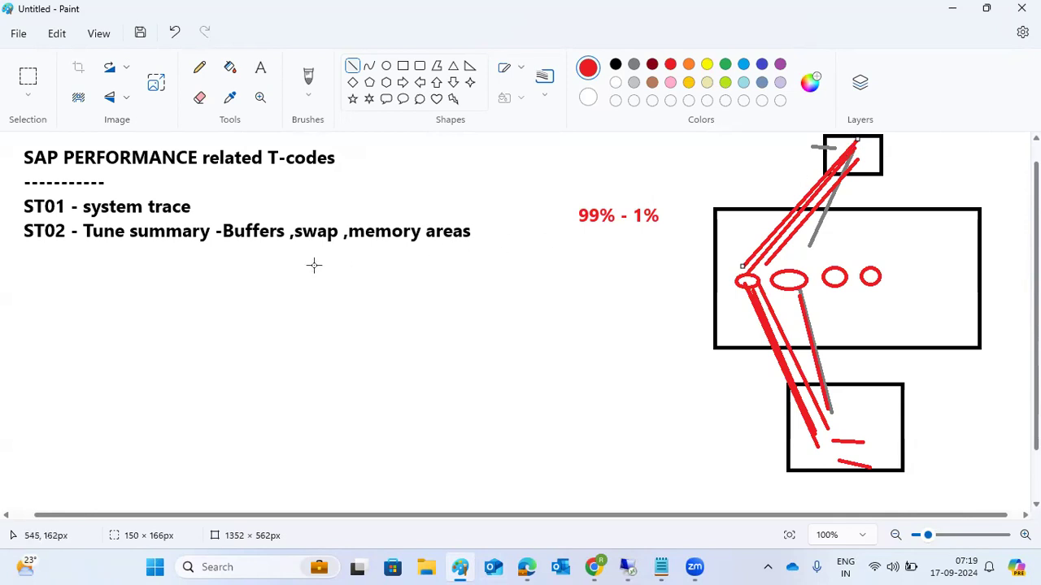
left_click(260, 67)
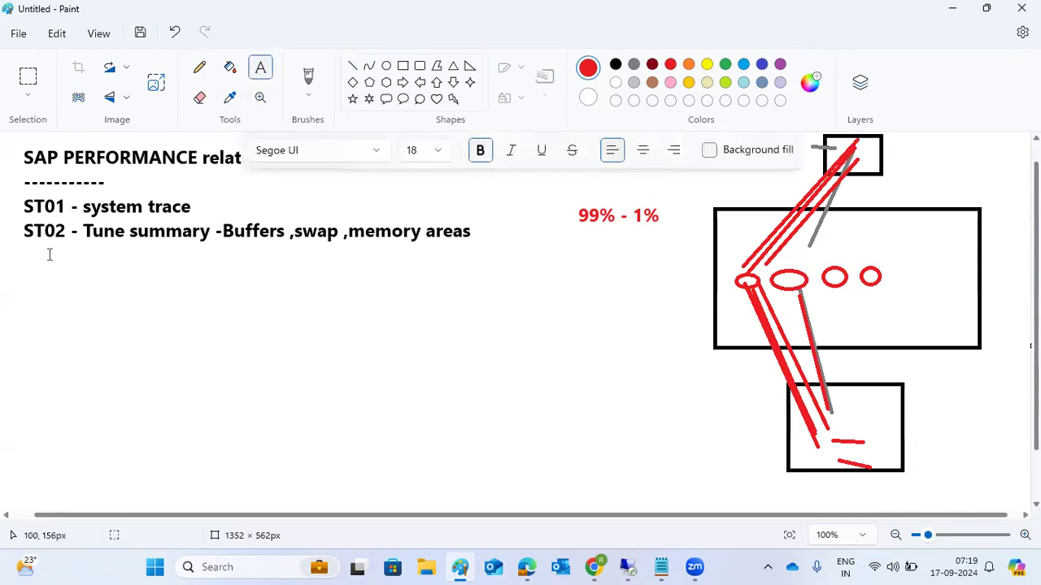
Step: Drag out a text box under the ST02 line, stretching it toward the canvas bottom
left_click_drag(21, 253, 303, 353)
left_click_drag(384, 372, 694, 500)
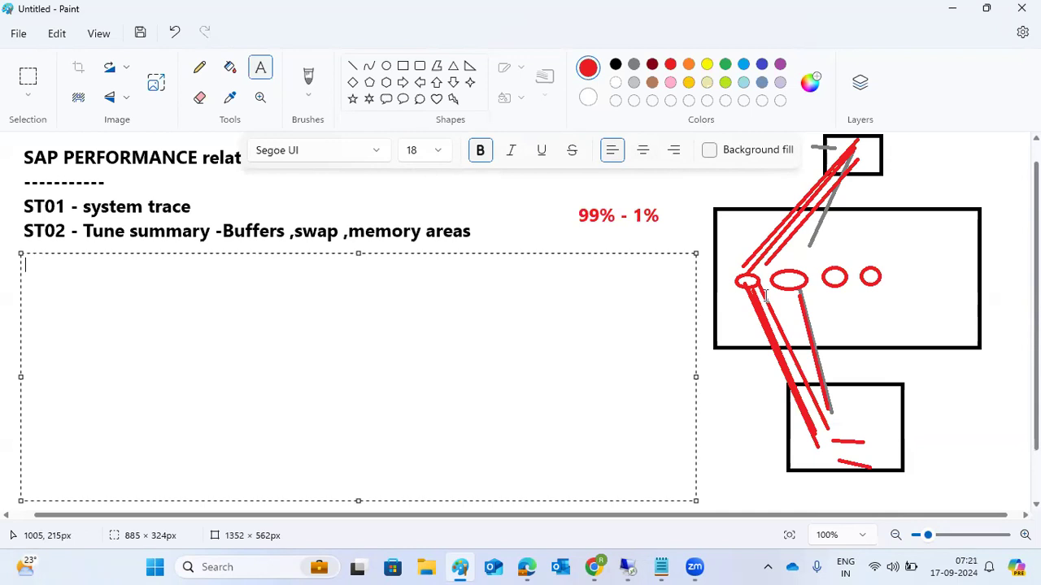
Step: Write 'ST03/ST03n - workload anlysis' in the text box and commit it to the canvas
type("S")
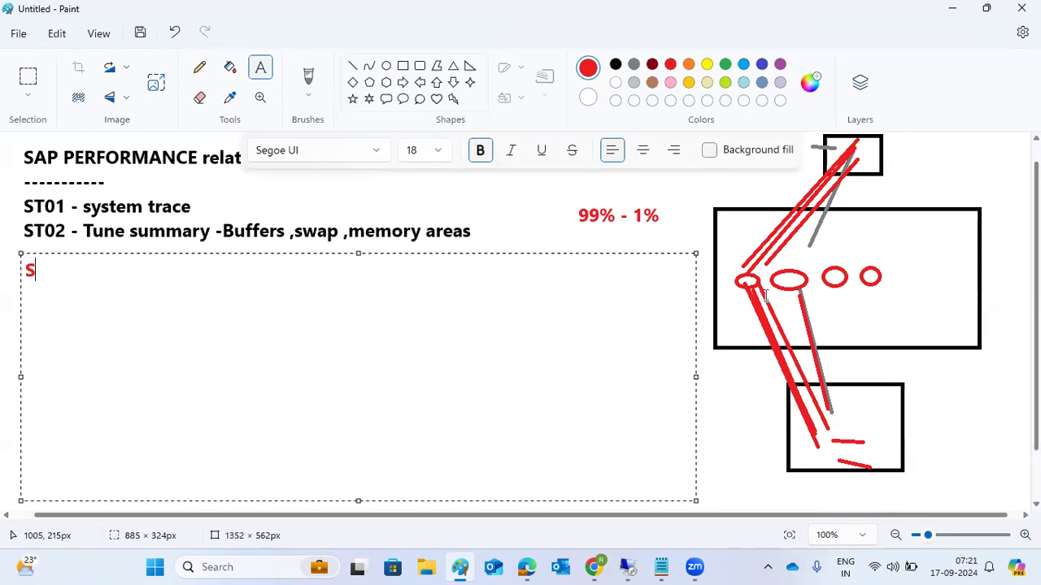
type("T03/ST03n - worklo")
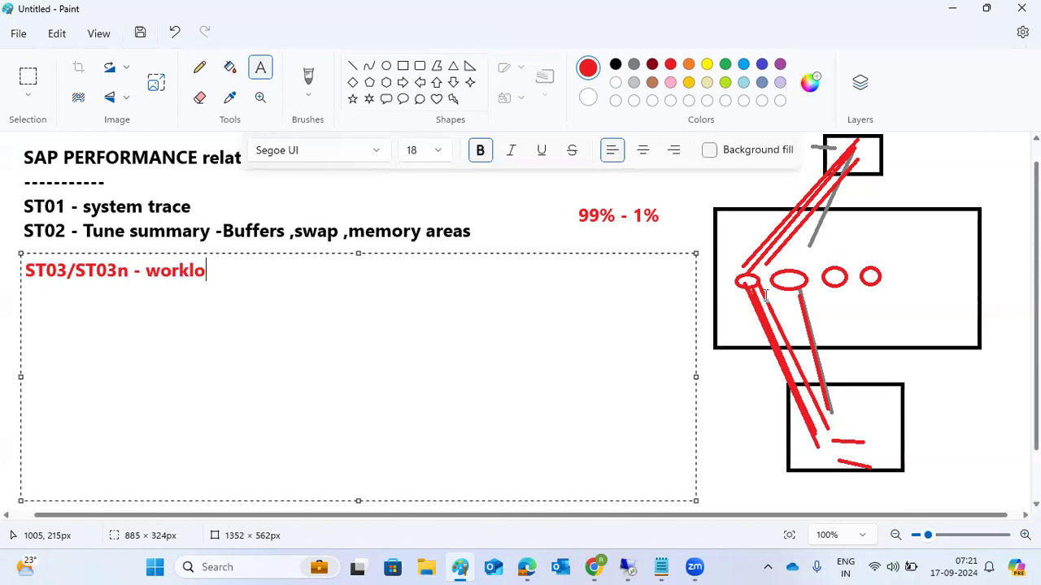
type("ad anlysis")
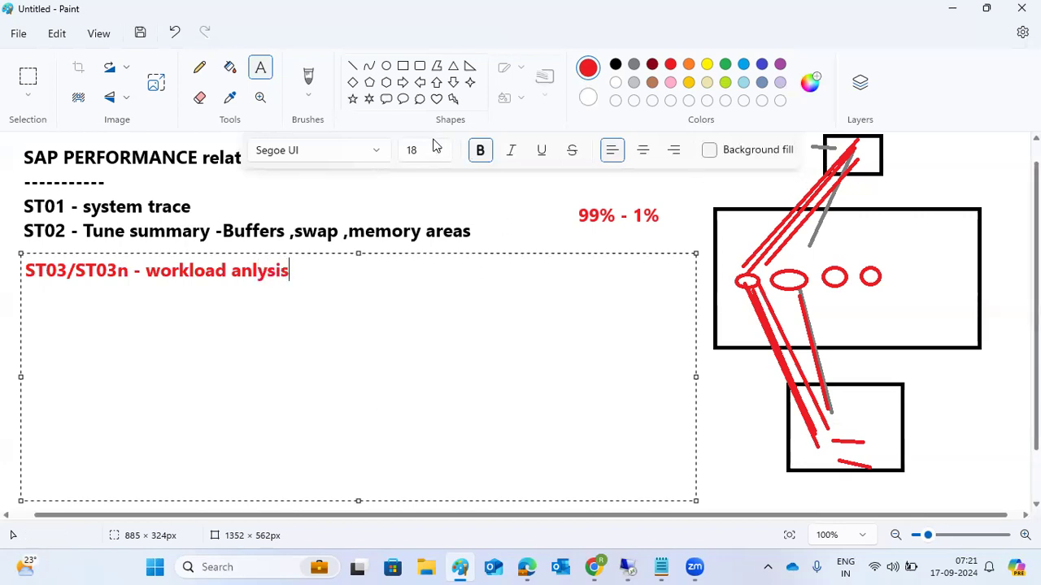
left_click(332, 197)
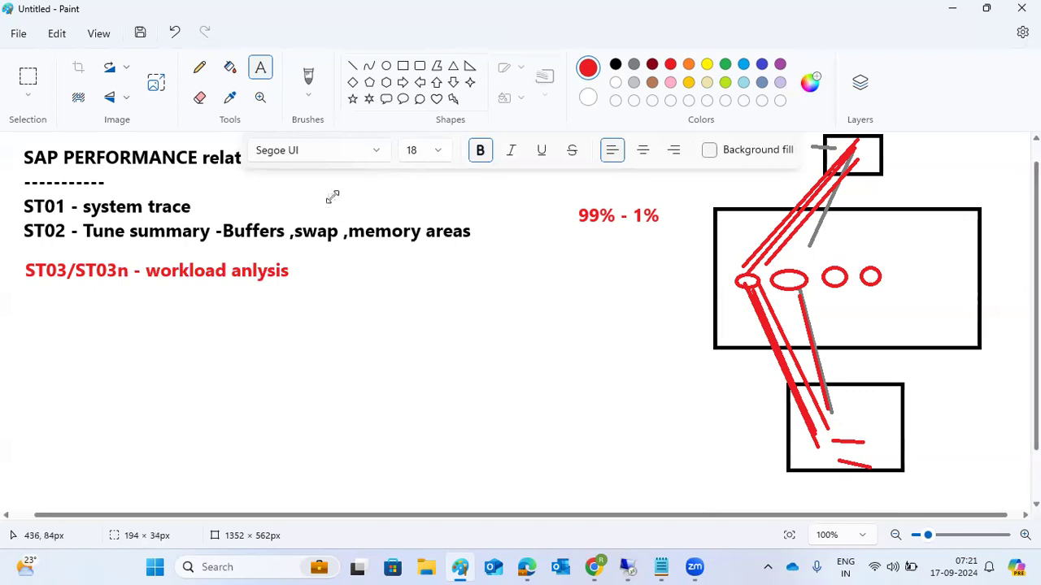
Step: In the SAP remote session, run ST03N, dismiss the no-load-data notice, expand Total > Day, then go back
mouse_move(627, 567)
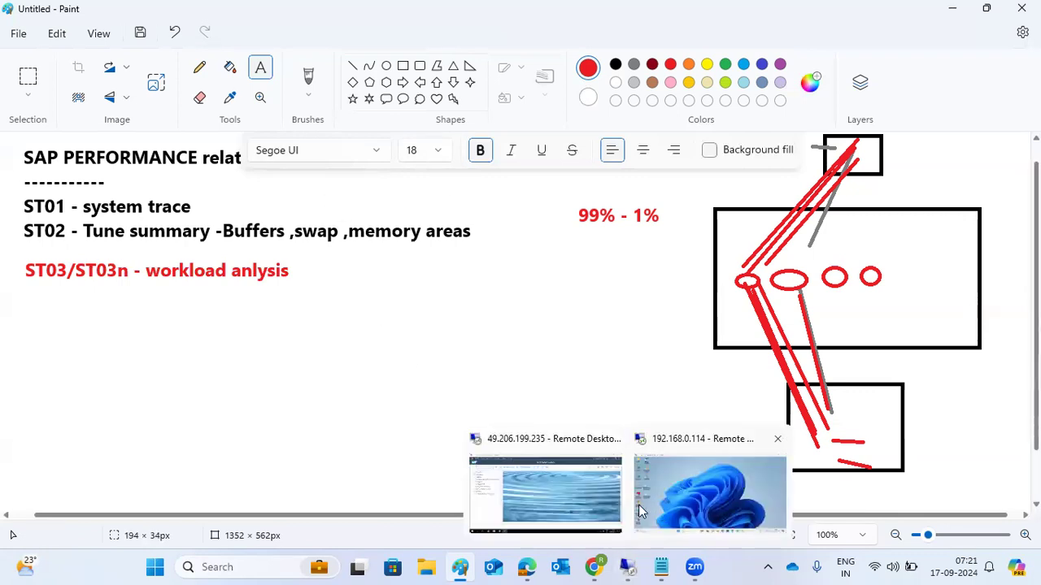
left_click(540, 469)
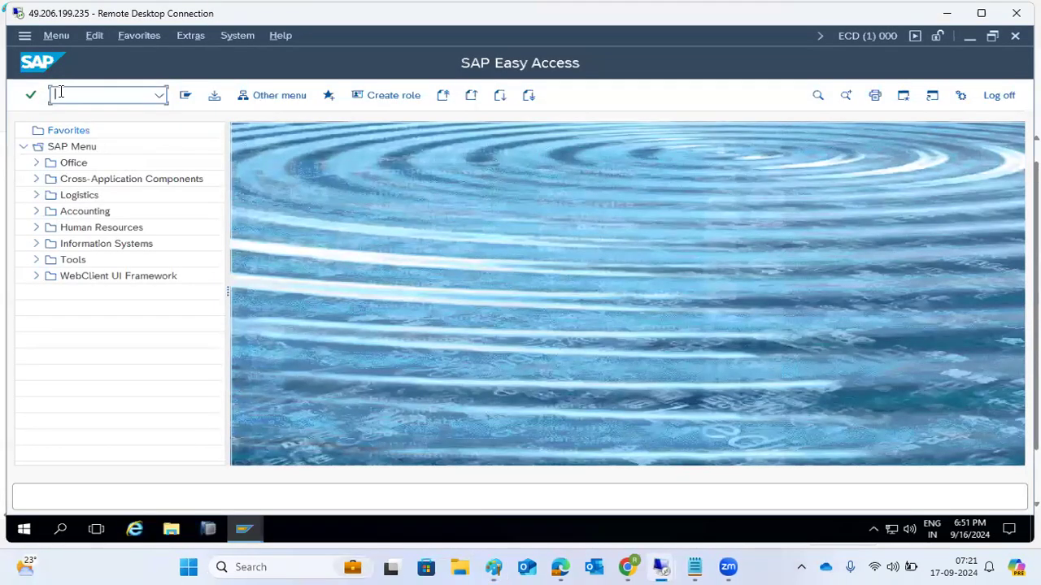
type("st03n")
key("Return")
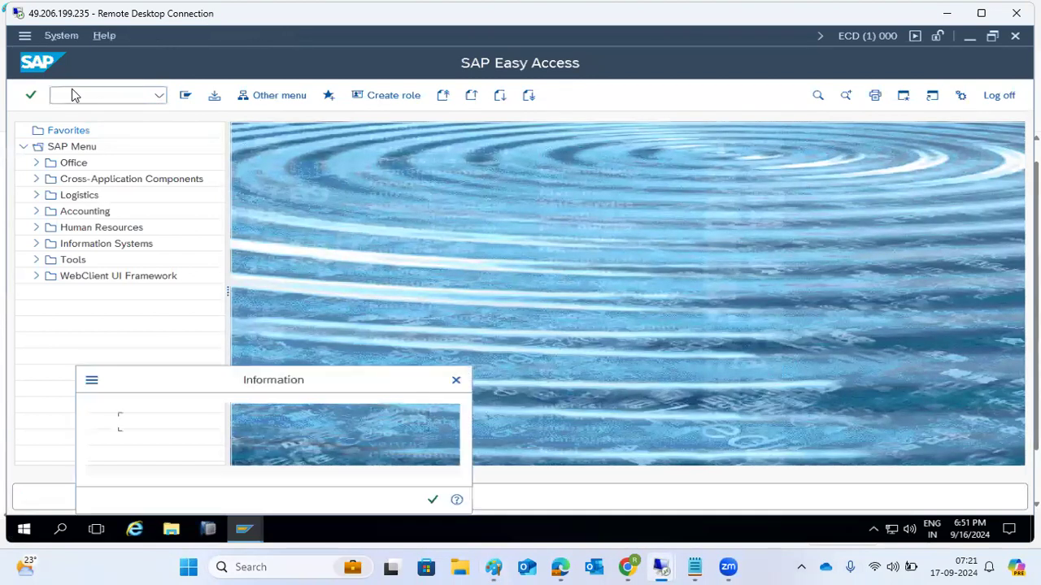
left_click(431, 498)
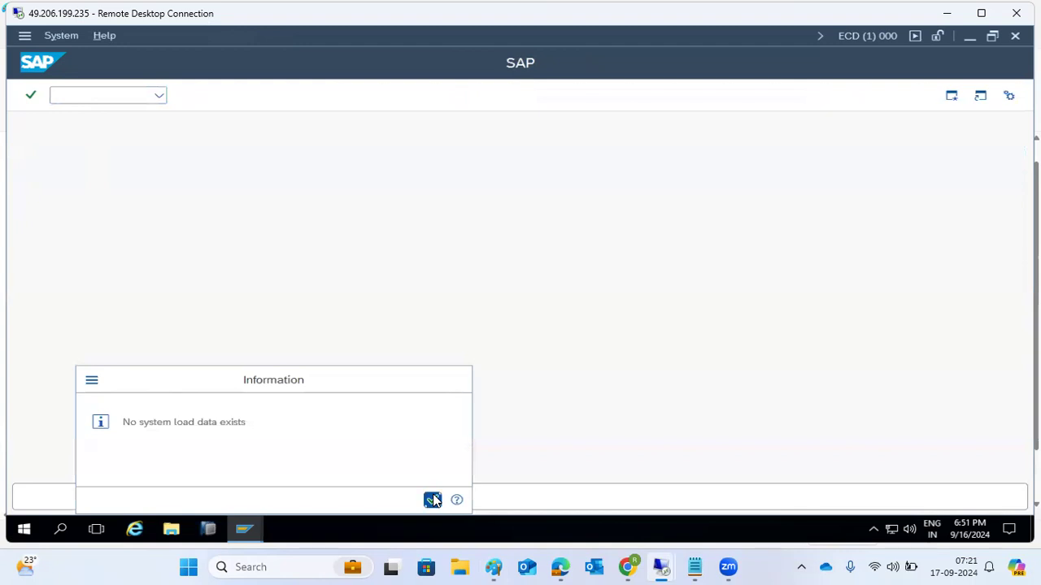
left_click(432, 498)
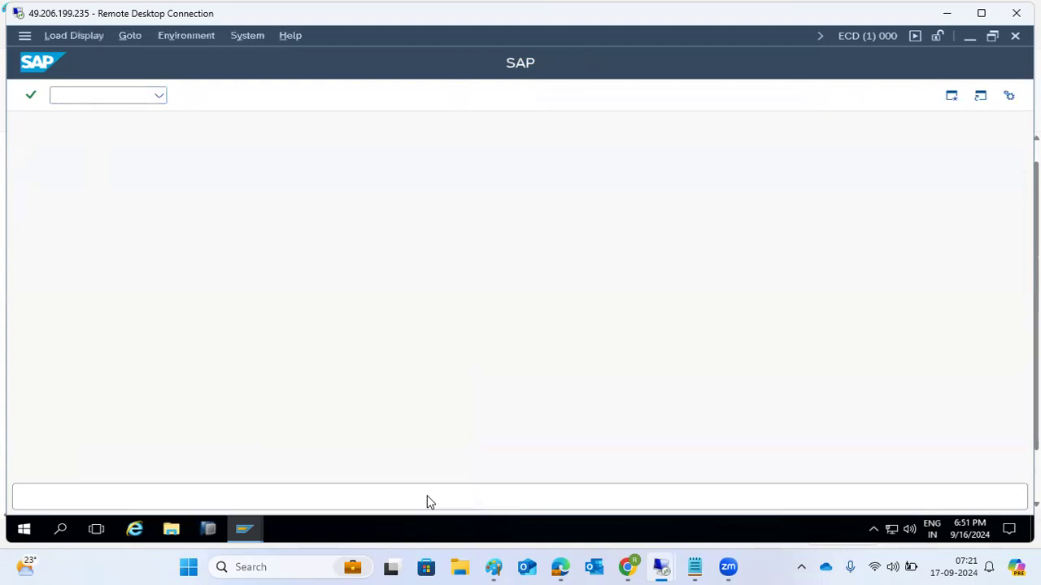
left_click(38, 158)
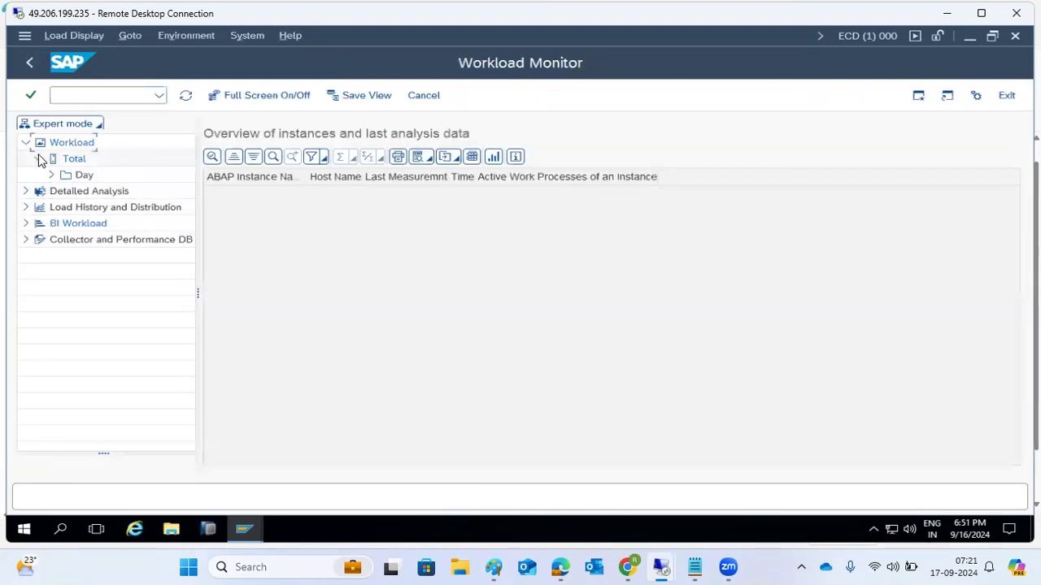
left_click(52, 175)
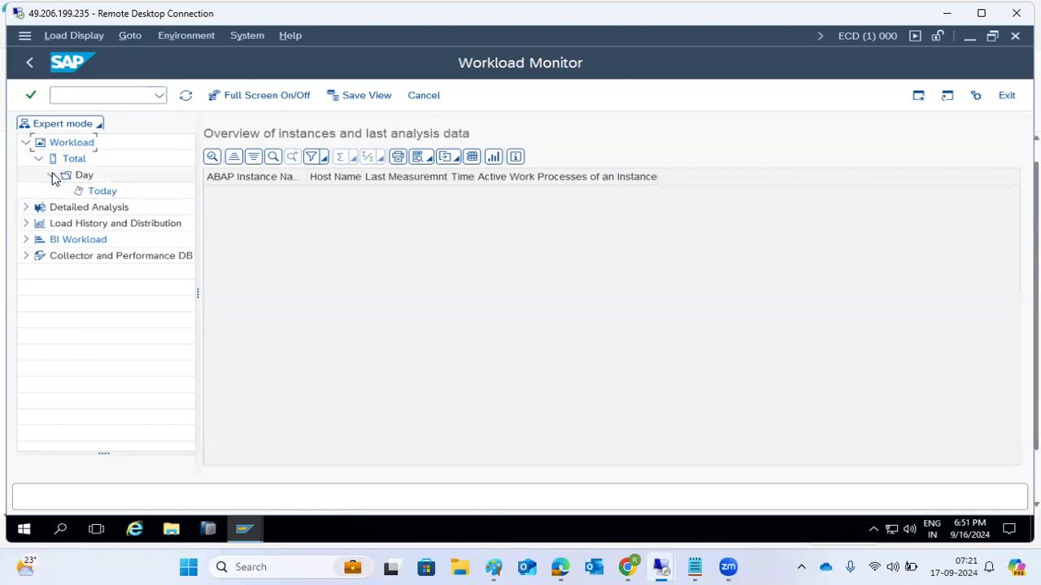
left_click(30, 62)
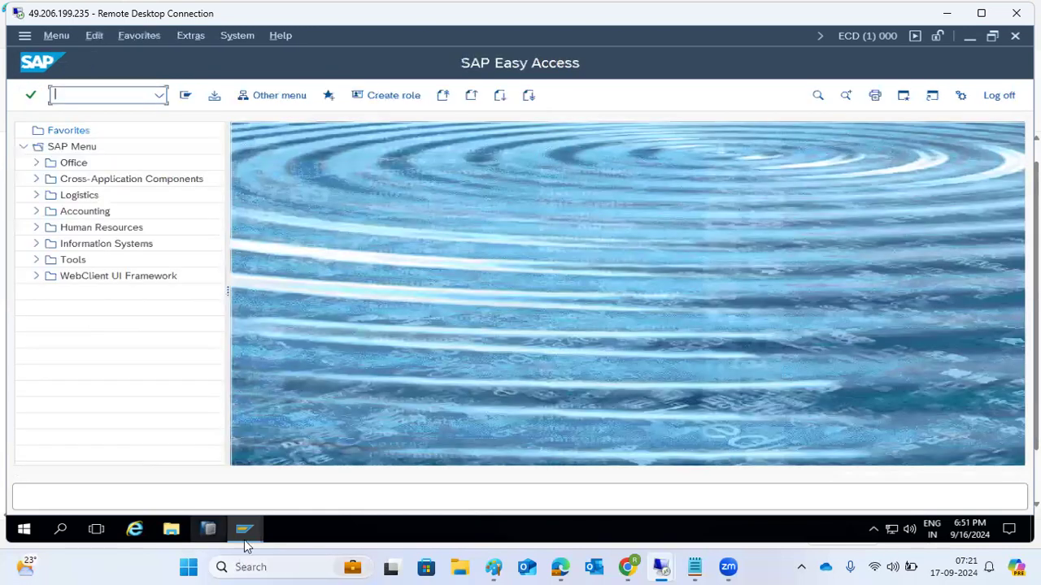
Step: In the NW1 session, rerun ST03N, dismiss the notice, and return to Easy Access
mouse_move(244, 538)
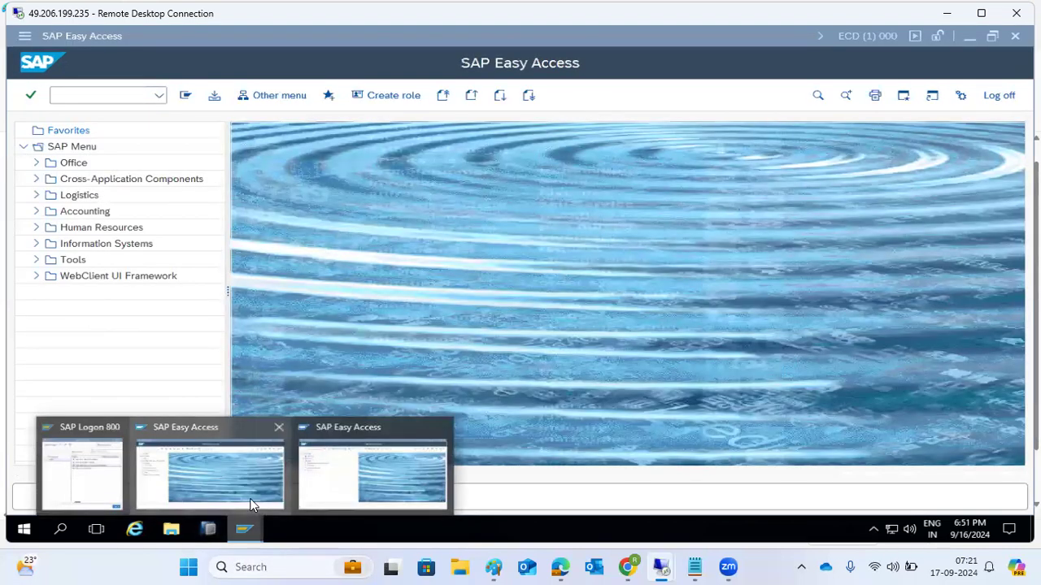
left_click(338, 471)
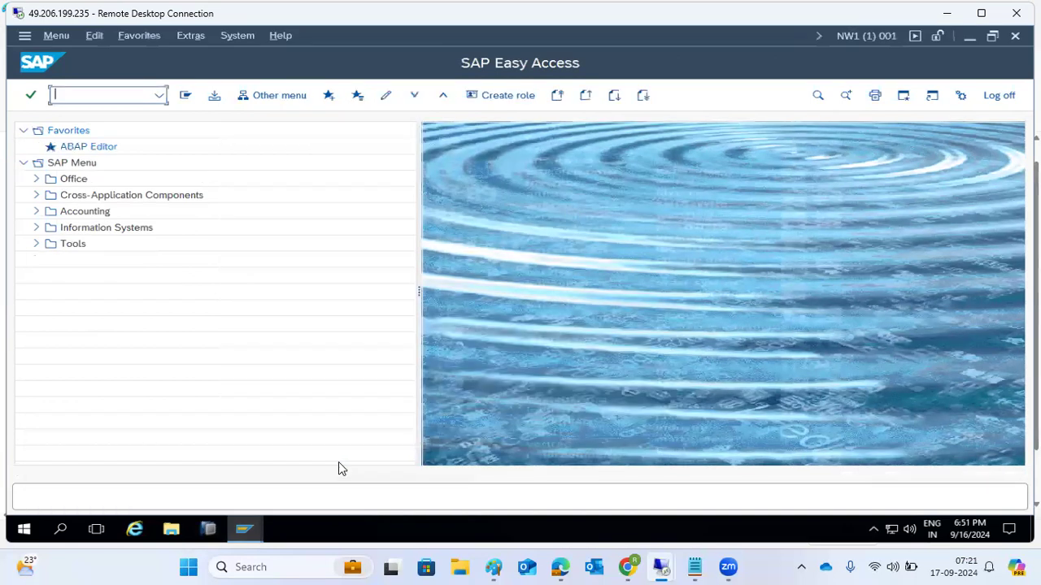
type("s")
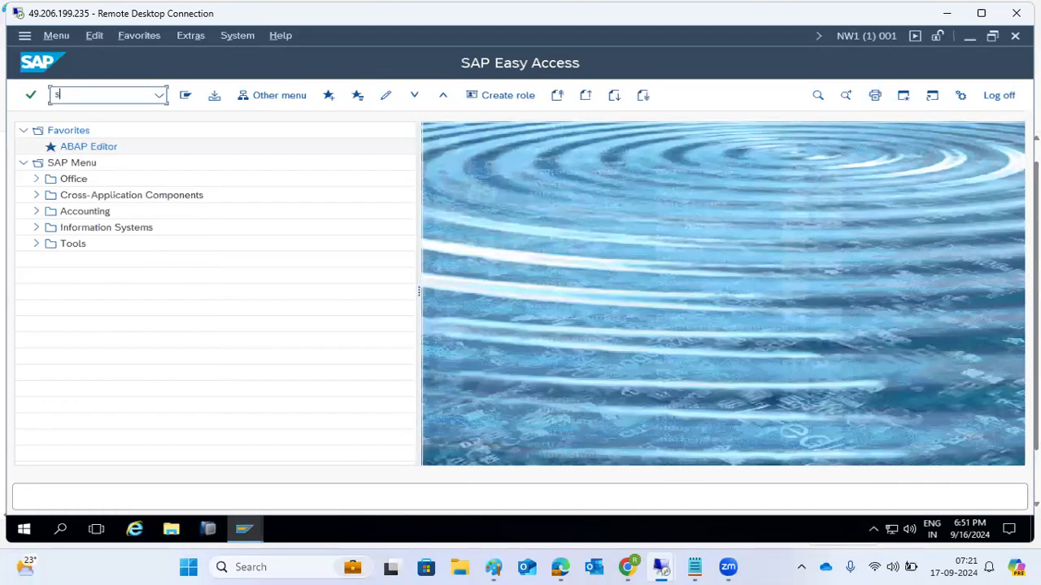
type("t03n")
key("Return")
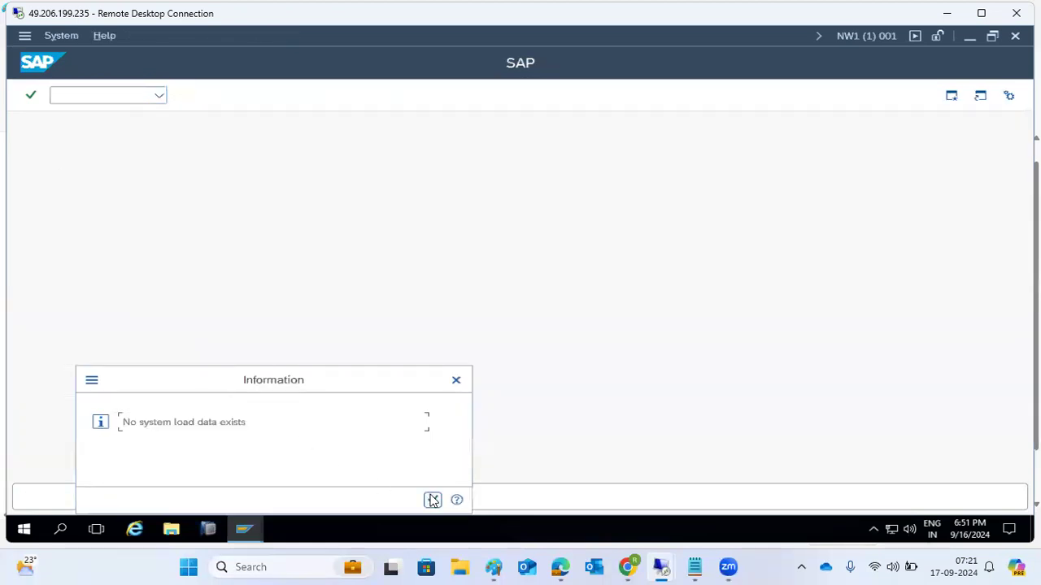
left_click(433, 500)
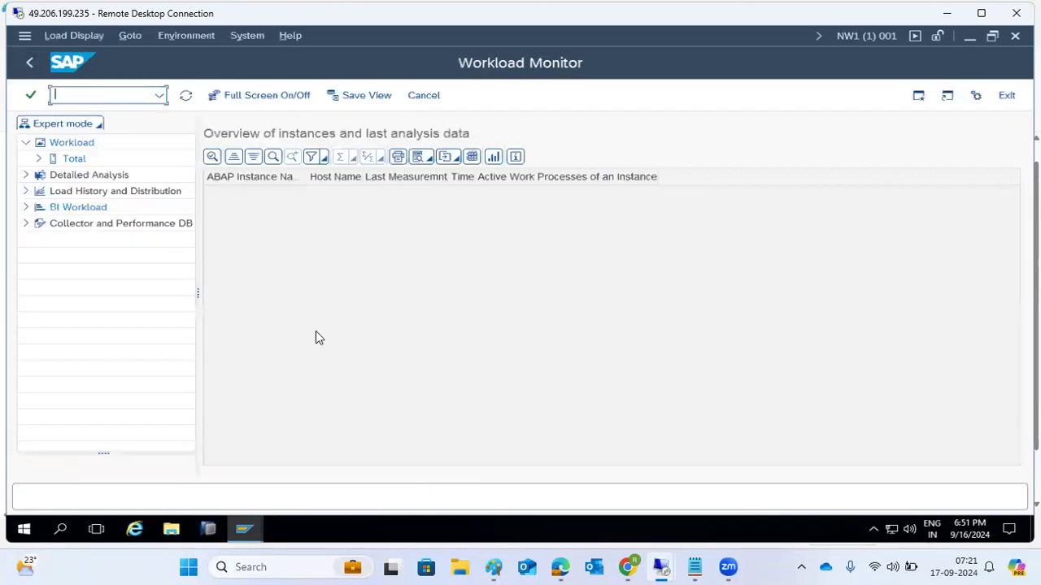
left_click(30, 62)
Step: Open SM36 and update the standard reorganization jobs, acknowledging the updated job list
type("/nsm36")
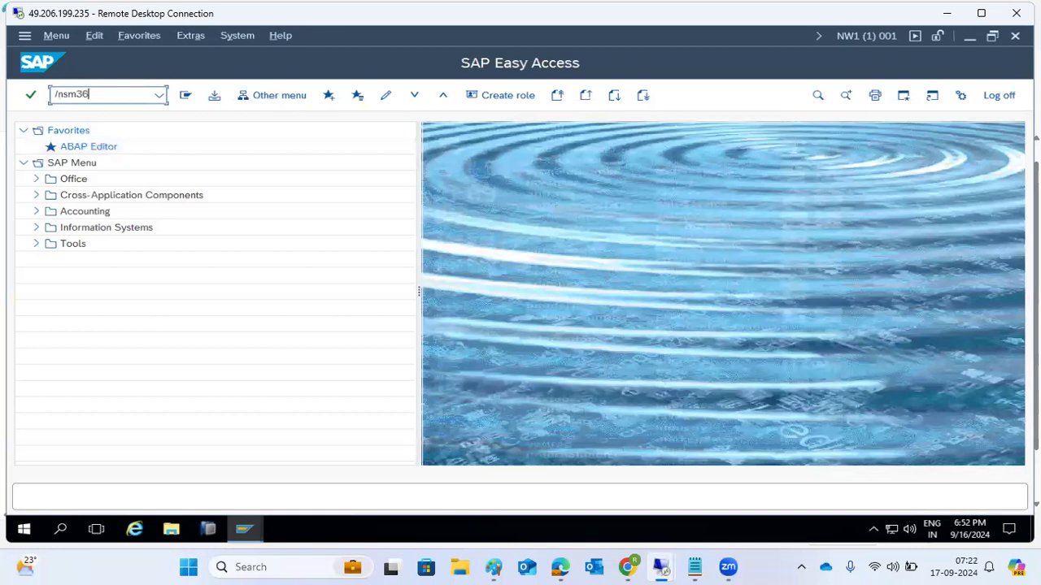
key("Return")
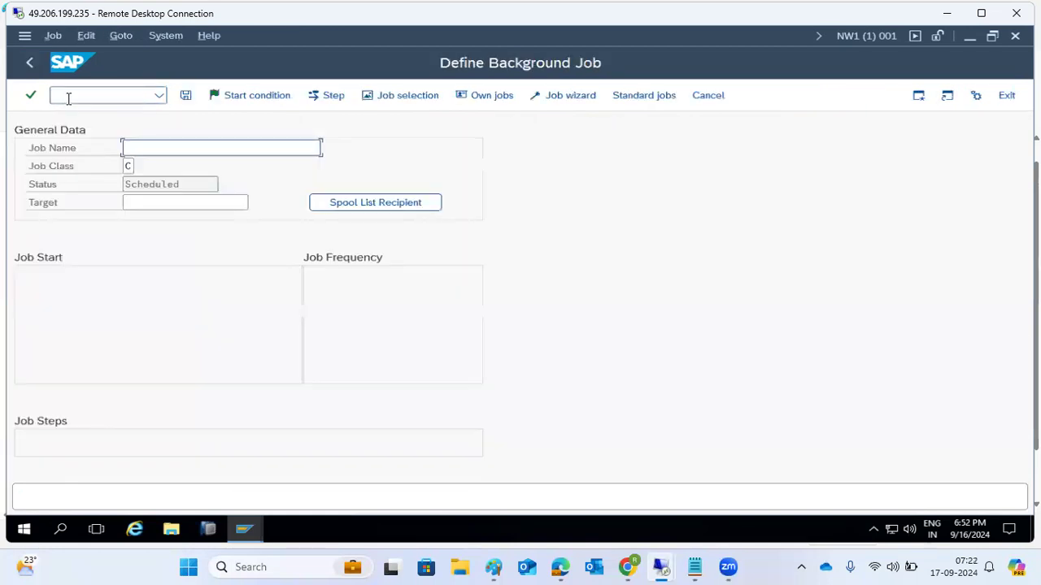
left_click(643, 95)
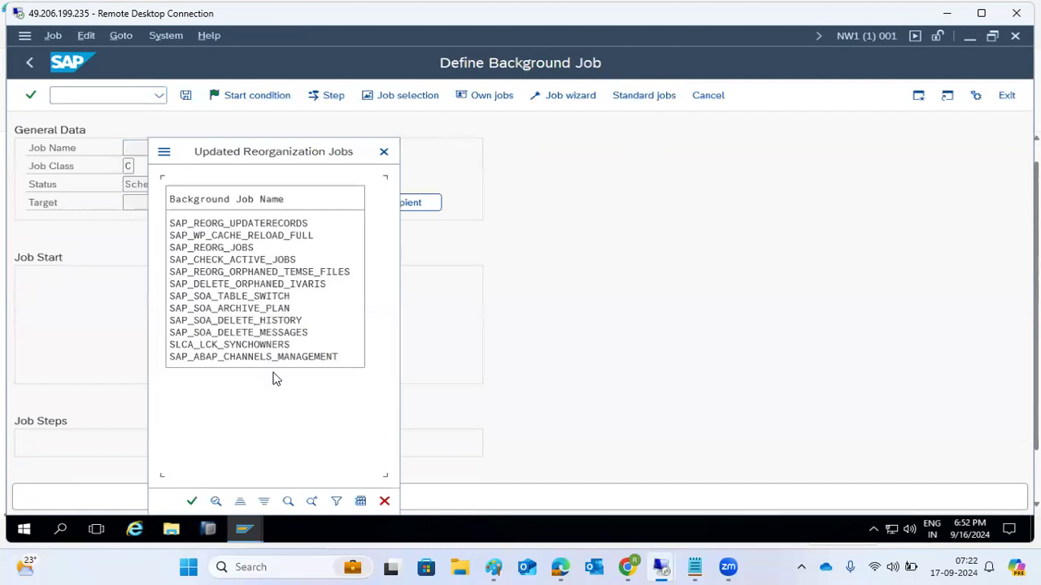
left_click(191, 501)
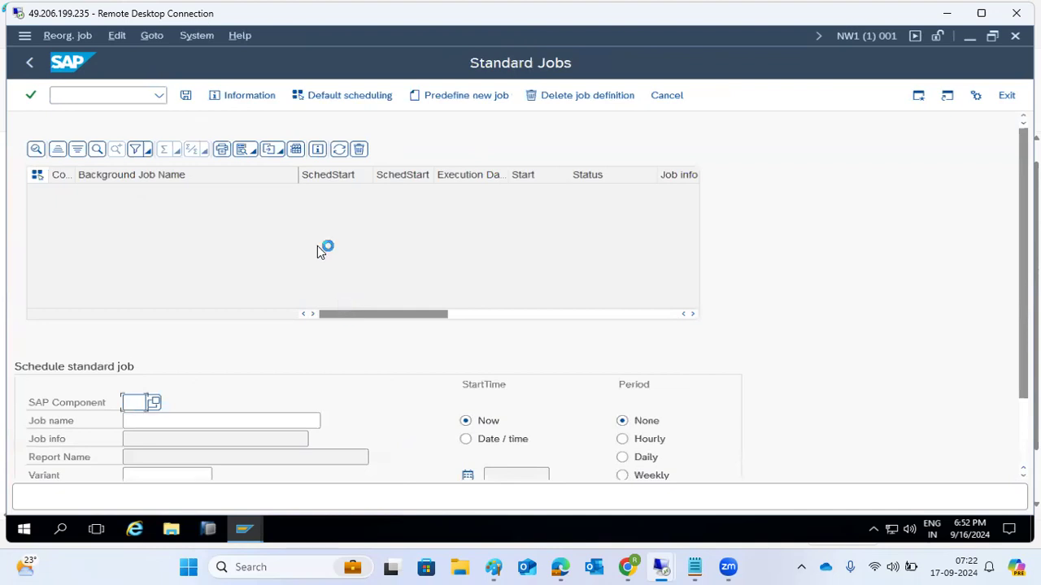
Step: Schedule all standard jobs by default, confirm the step user, and select SAP_COLLECTOR_FOR_PERFMONITOR
left_click(306, 100)
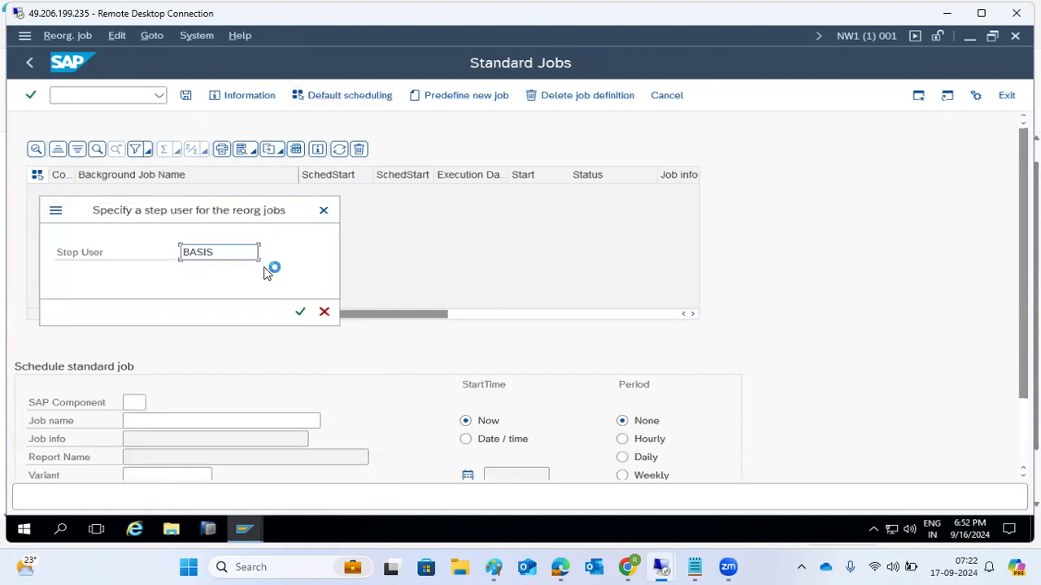
left_click(300, 312)
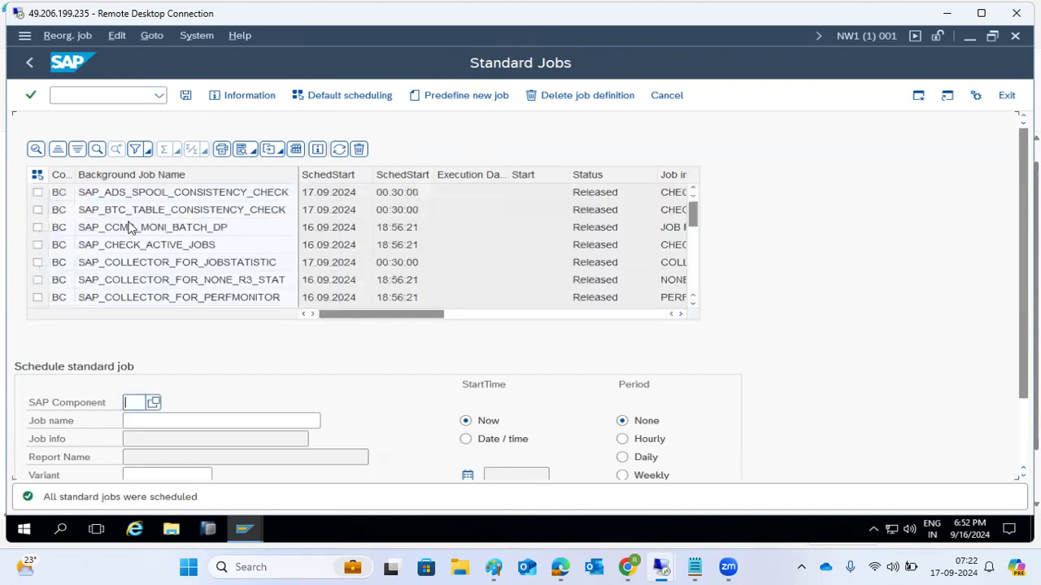
left_click(156, 300)
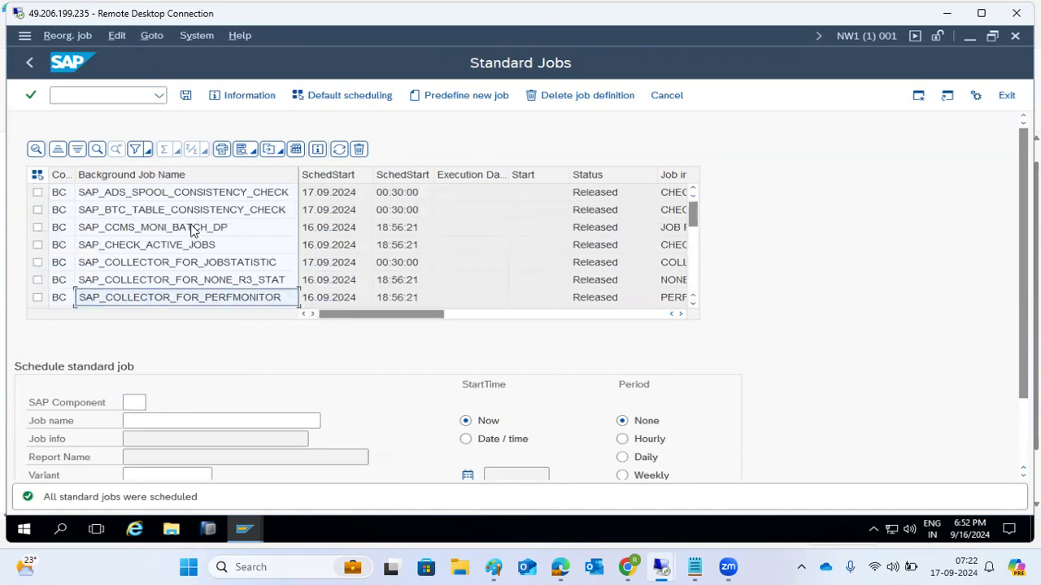
left_click(211, 90)
Step: Open SM37 and list the jobs matching the selection
left_click(35, 71)
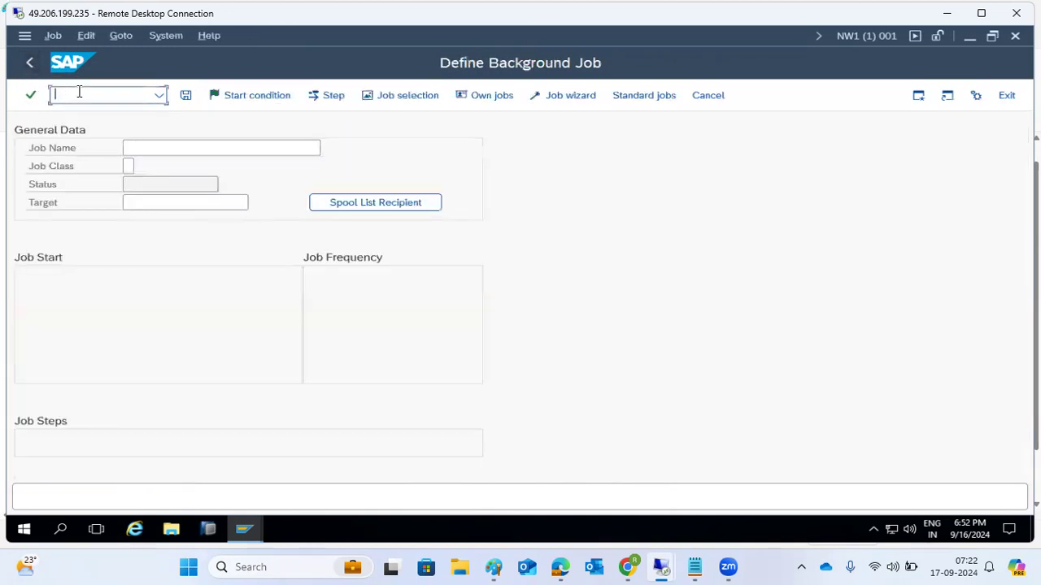
type("/nst")
key("BackSpace")
key("BackSpace")
type("m3")
key("Return")
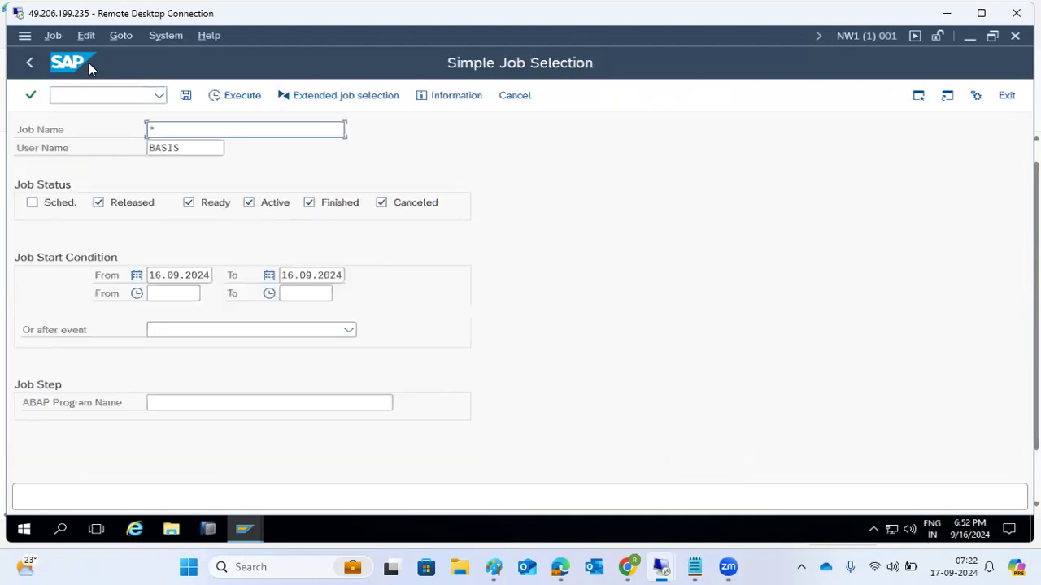
left_click(238, 98)
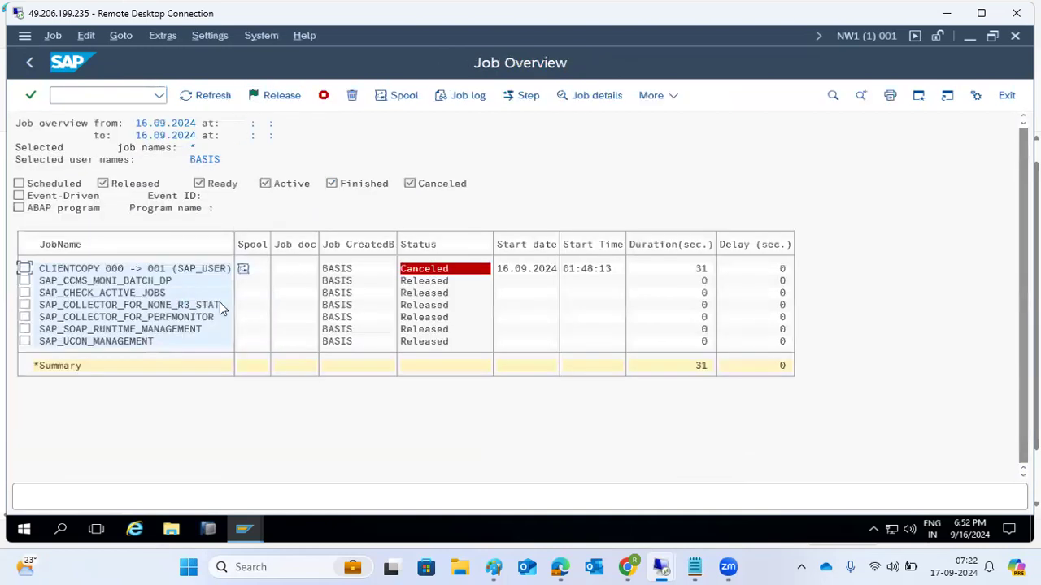
Step: Reschedule SAP_COLLECTOR_FOR_PERFMONITOR to start immediately as a one-time, non-periodic job
left_click(25, 317)
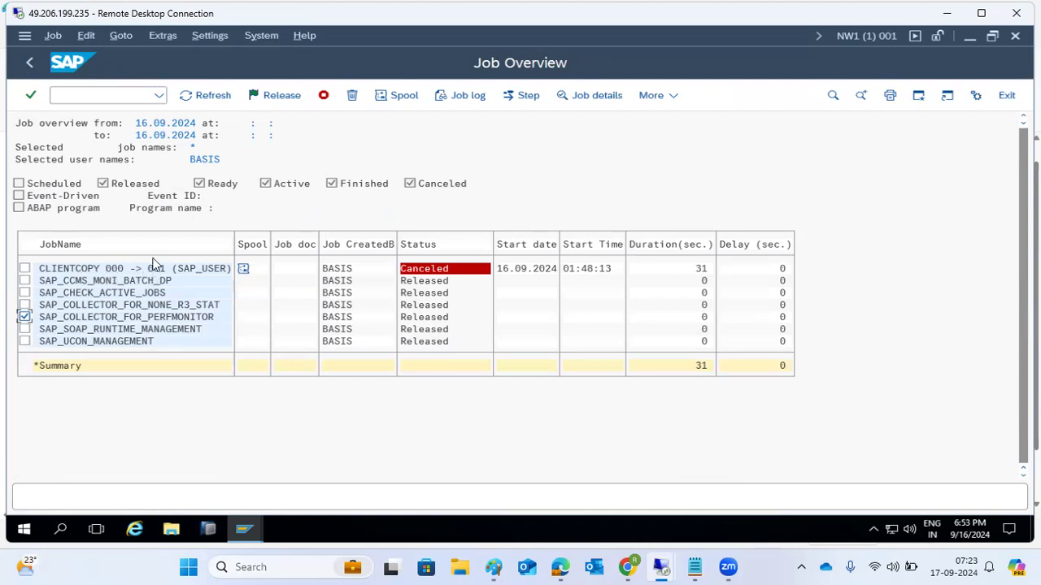
left_click(50, 36)
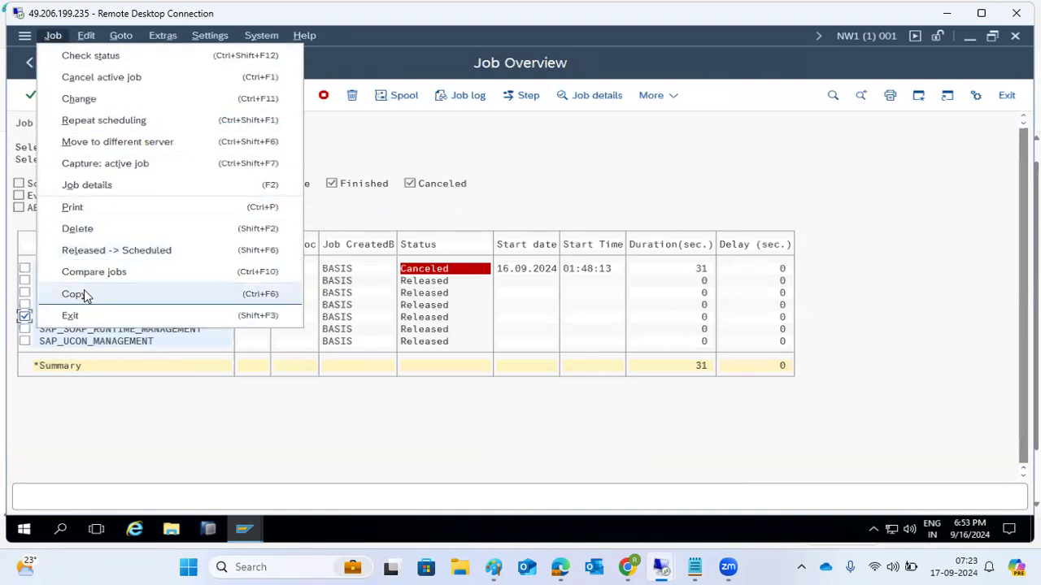
left_click(98, 119)
left_click(96, 134)
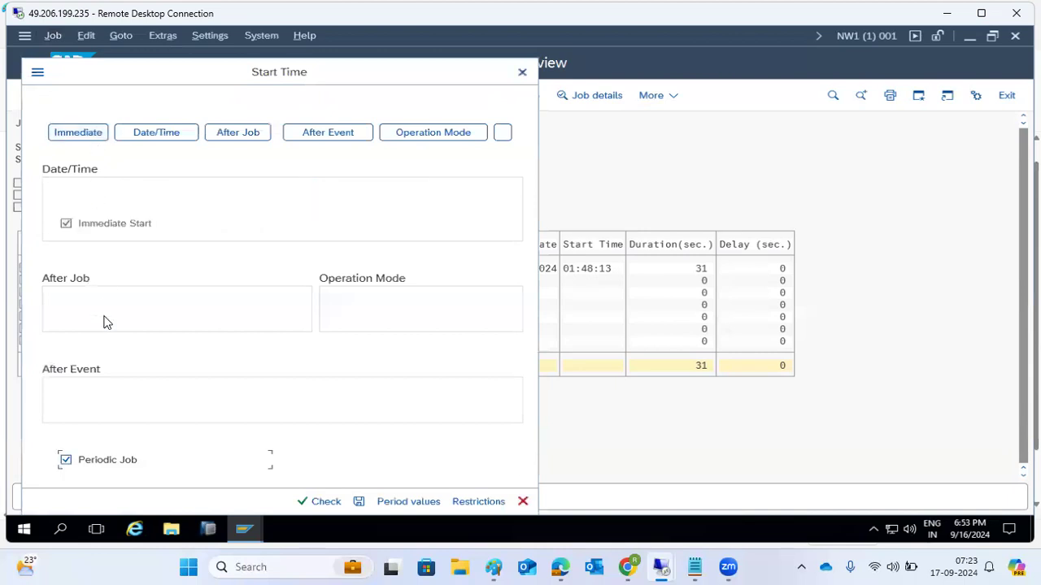
left_click(98, 460)
left_click(358, 502)
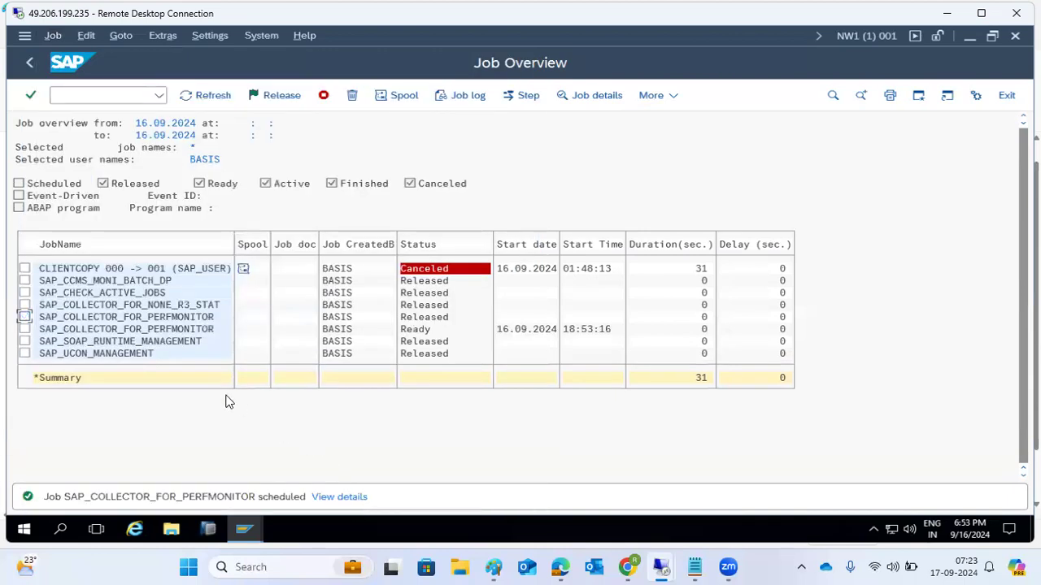
Step: Refresh until the collector run finishes, view its job log, and return to the main menu
left_click(195, 101)
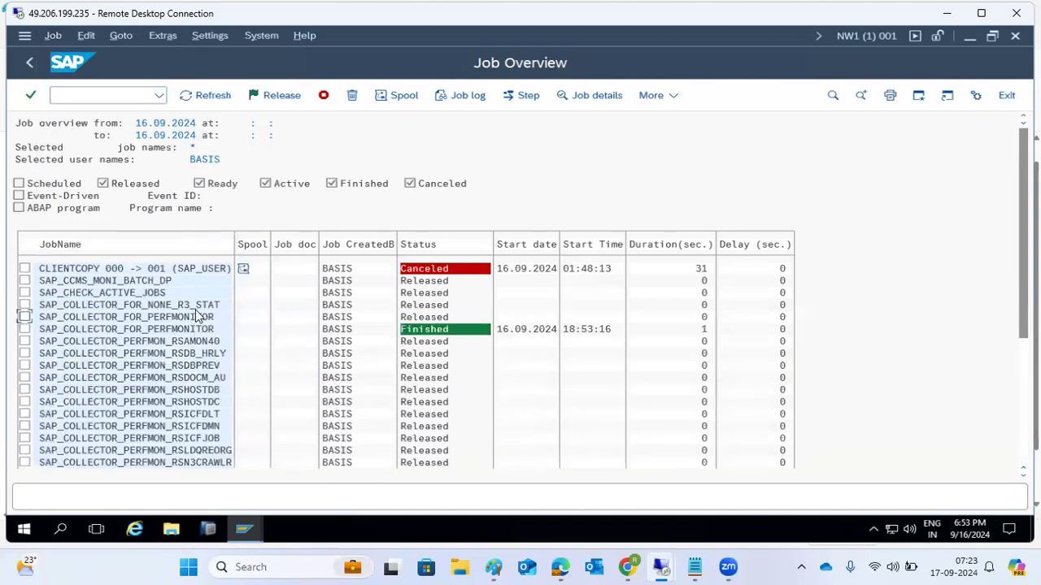
left_click(194, 96)
left_click(193, 96)
scroll(143, 399, "down", 4)
left_click(134, 283)
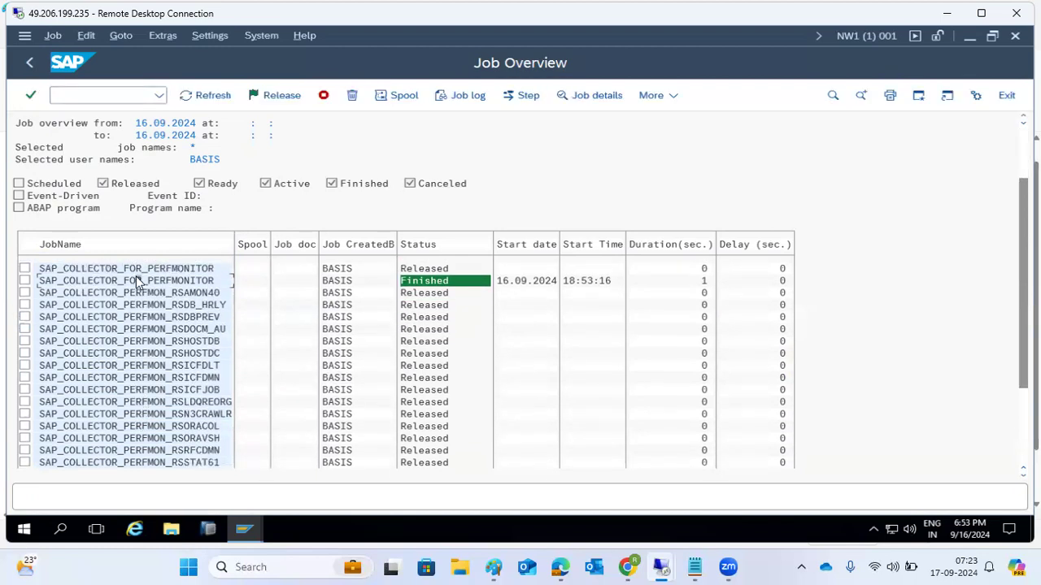
left_click(446, 94)
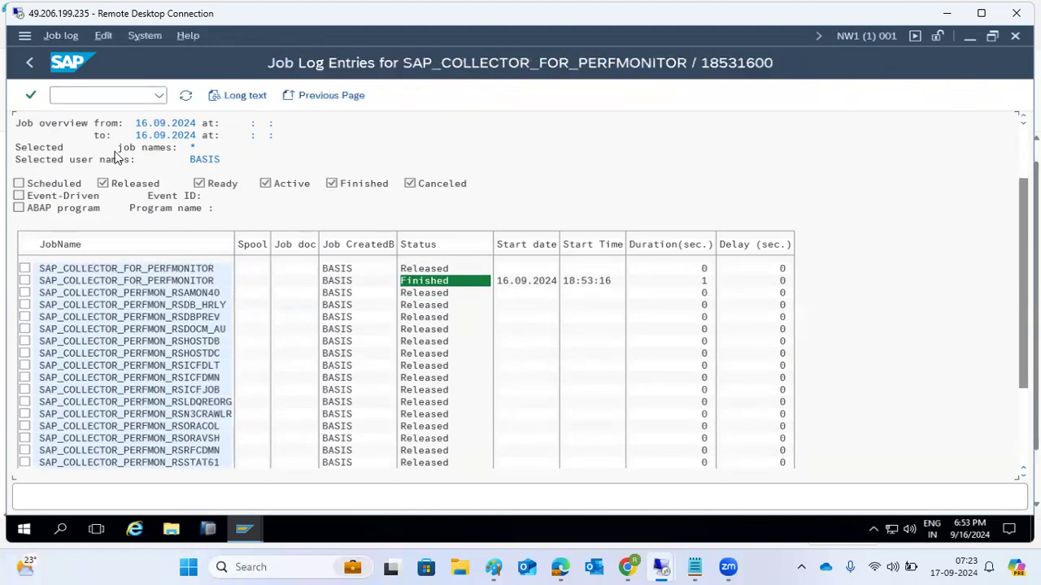
left_click(33, 68)
left_click(30, 65)
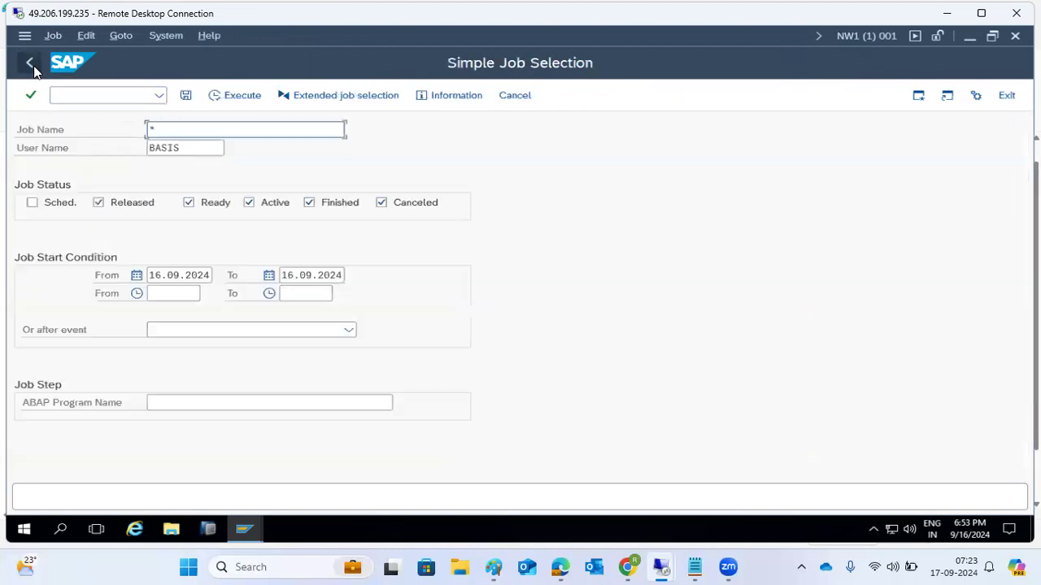
left_click(30, 65)
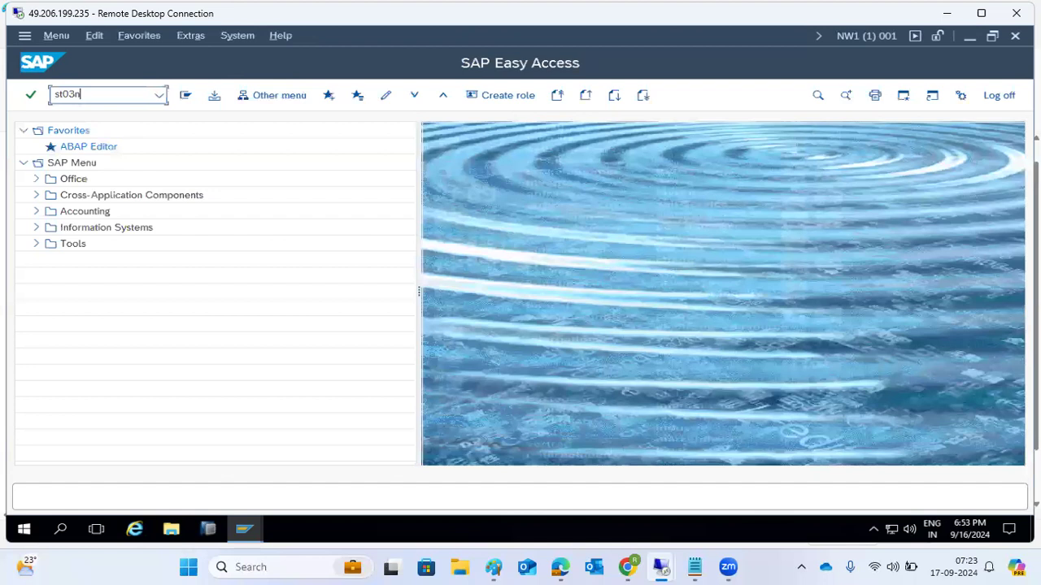
Step: Run ST03N, open Total > Day > Today, dismiss the no-data messages, collapse the tree, and go back
type("st03n")
key("Return")
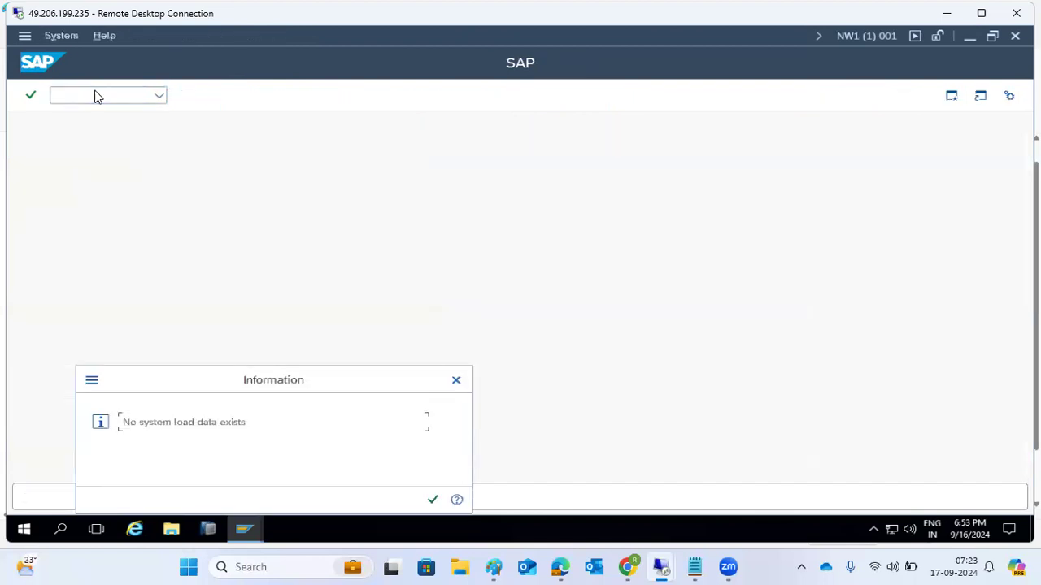
left_click(431, 500)
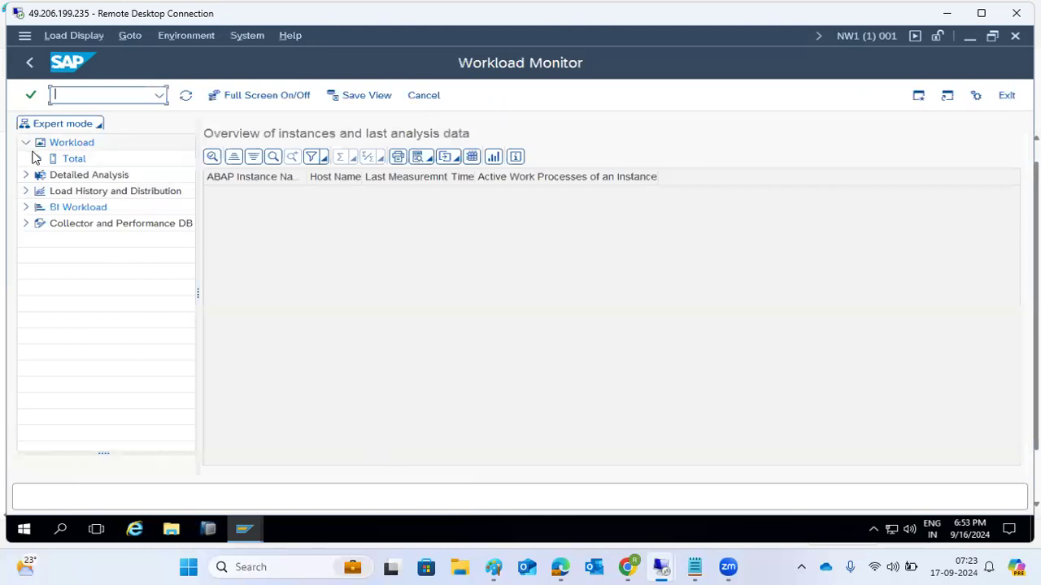
left_click(36, 158)
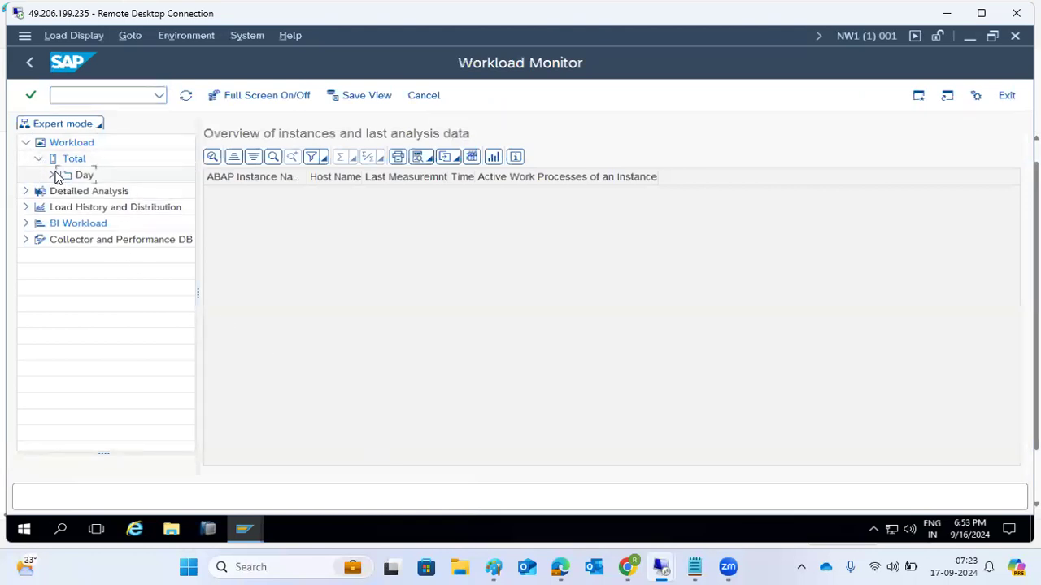
left_click(51, 175)
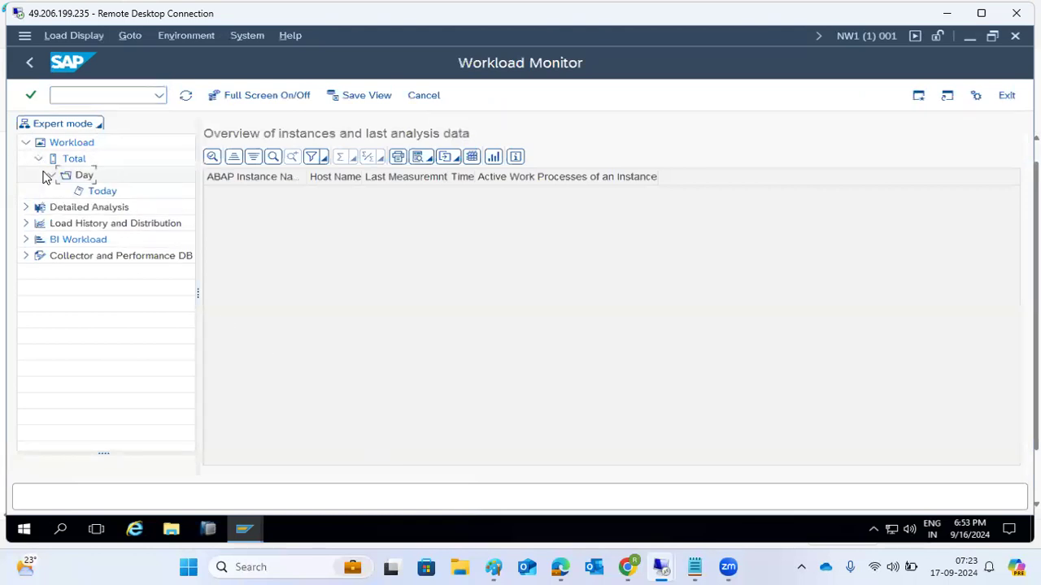
left_click(85, 194)
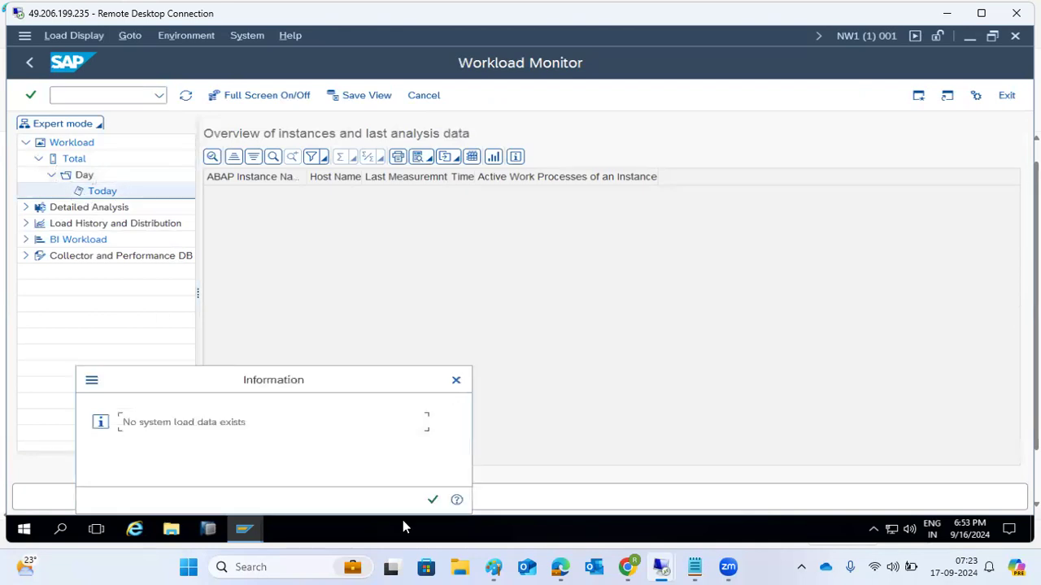
left_click(429, 501)
left_click(283, 345)
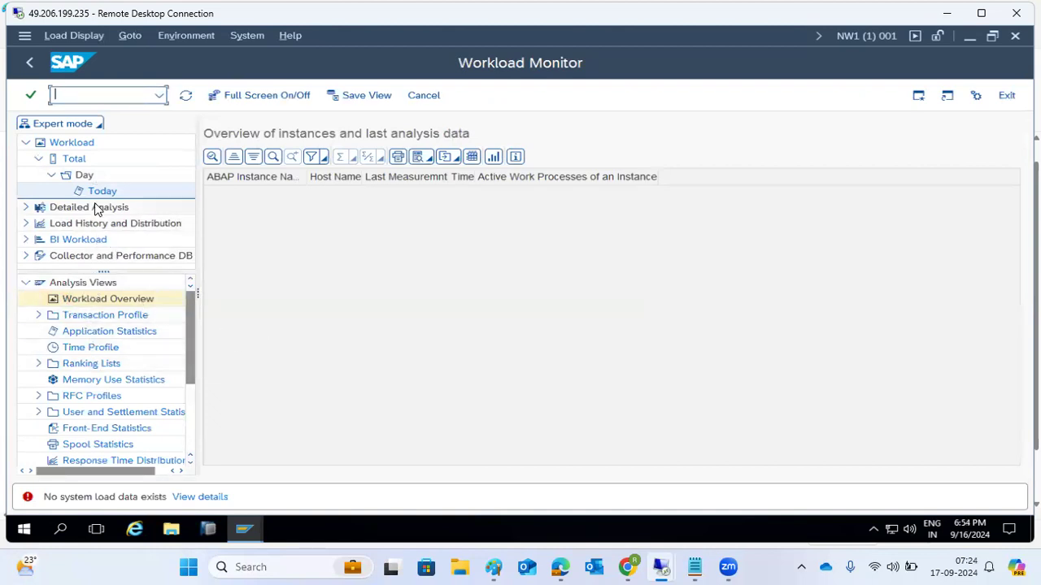
left_click(49, 176)
left_click(38, 158)
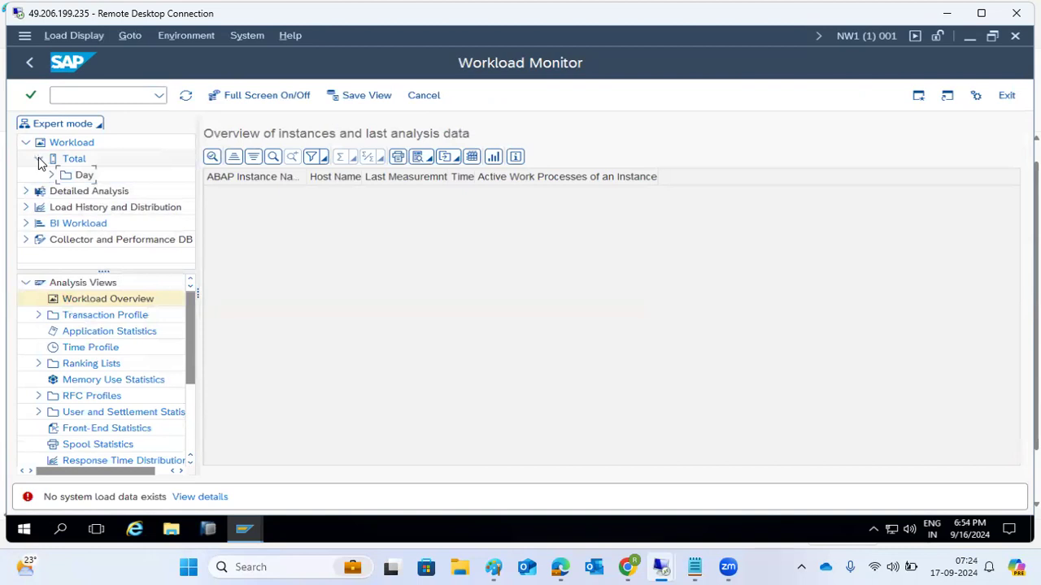
left_click(29, 62)
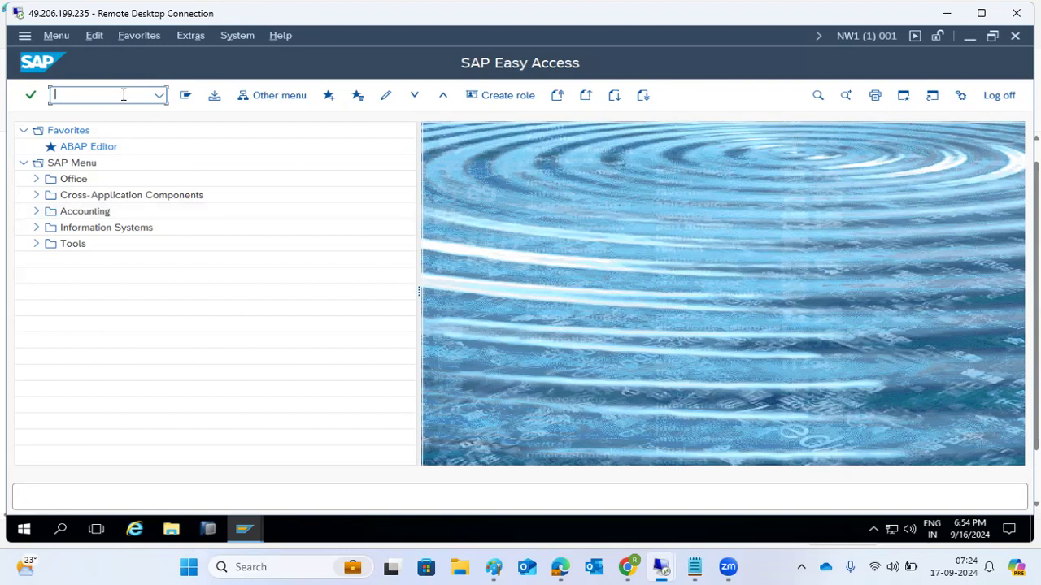
Step: Run the job overview, list today's jobs, and inspect the RSAMON40 collector job details
mouse_move(632, 567)
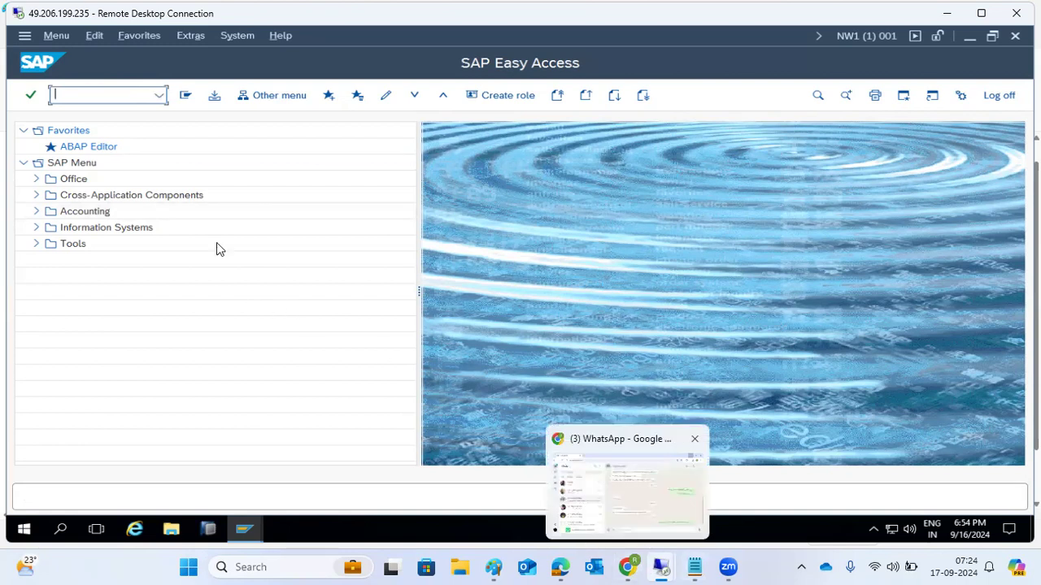
type("s")
type("t")
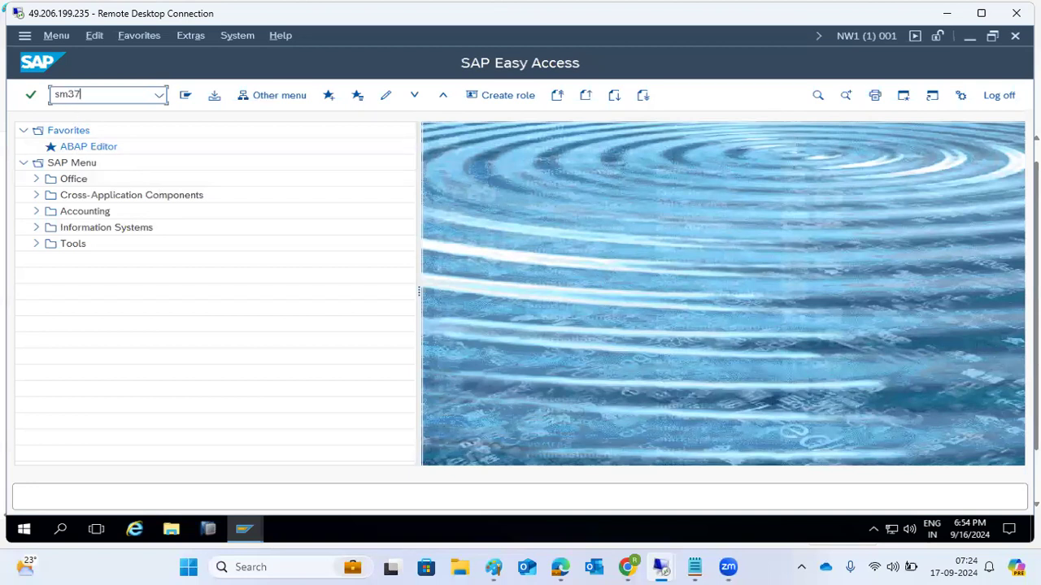
type("37")
key("Return")
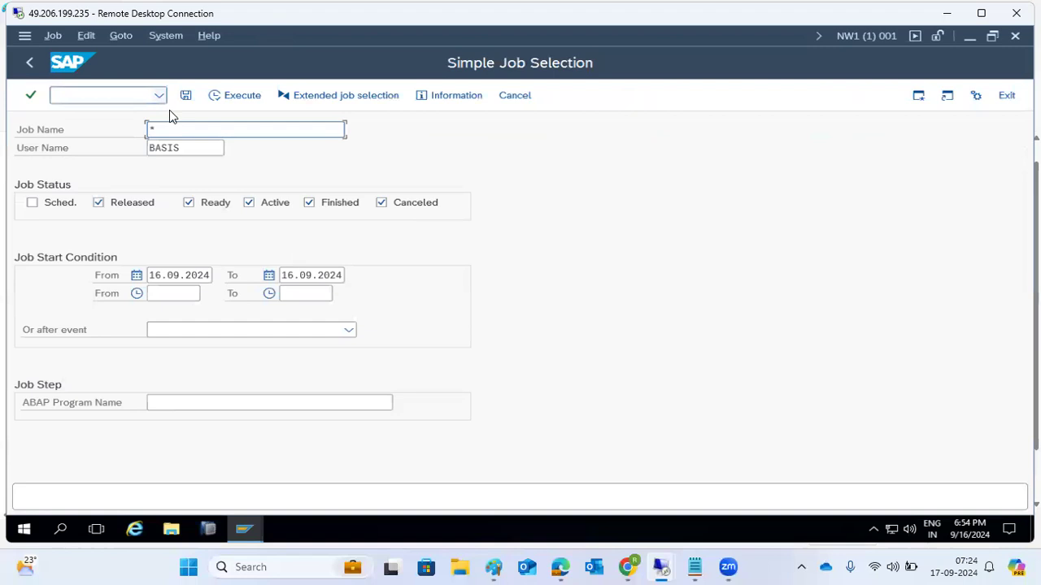
left_click(231, 100)
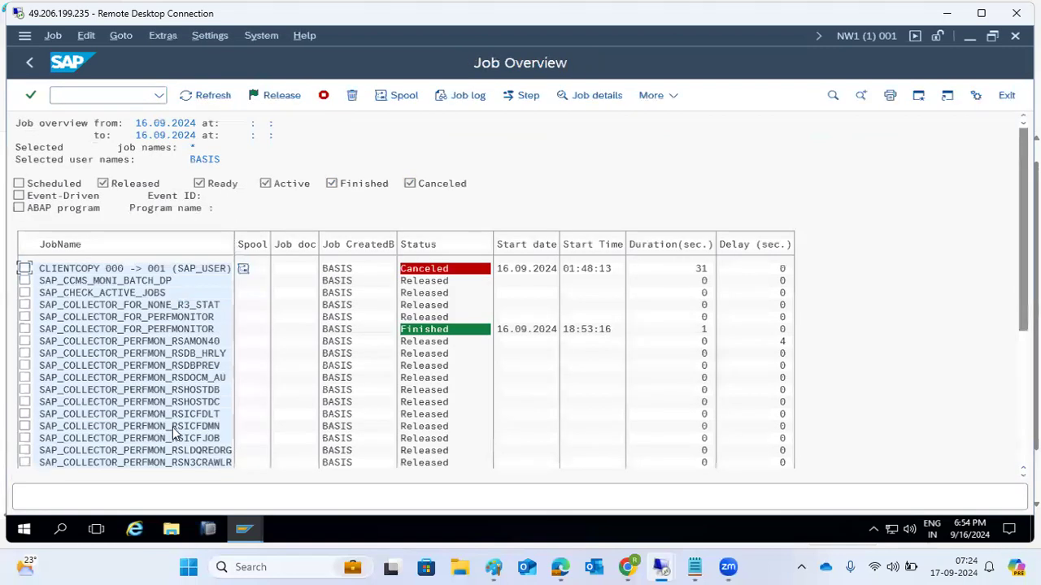
double_click(180, 345)
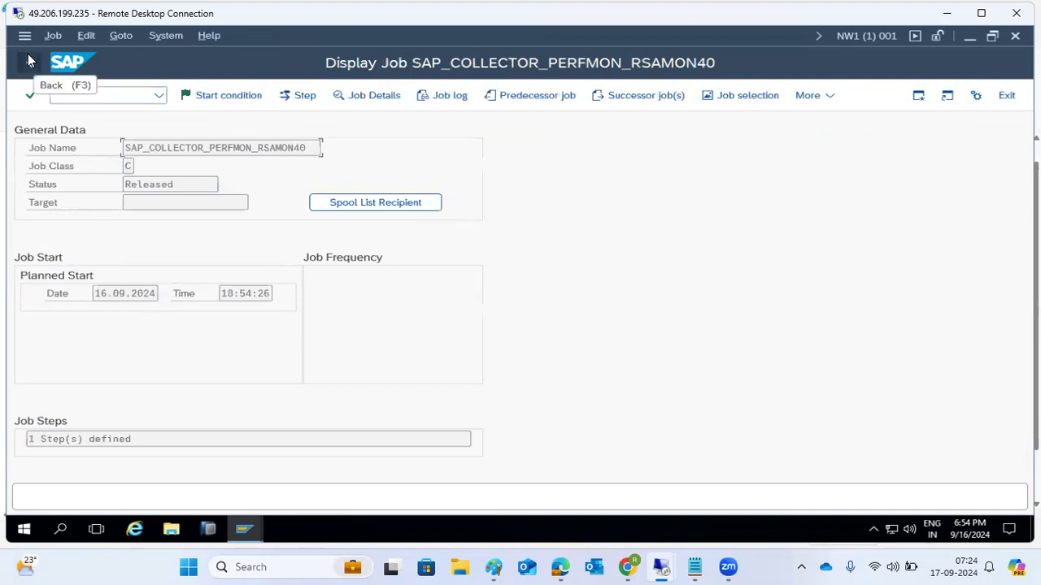
left_click(31, 61)
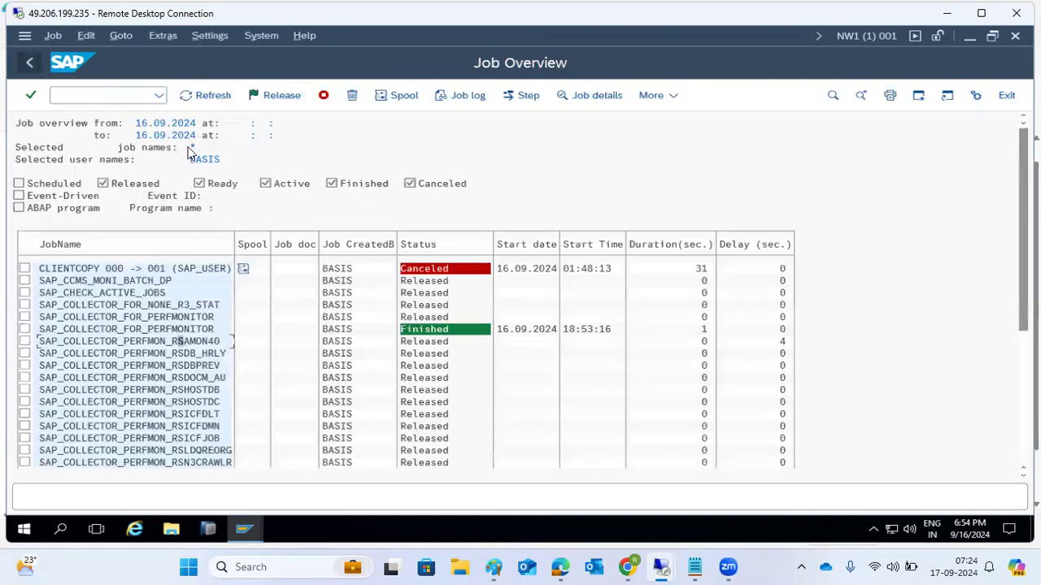
Step: Refresh the job list for current delays and inspect the RSHOSTDC collector job details
left_click(205, 101)
left_click(205, 100)
left_click(204, 100)
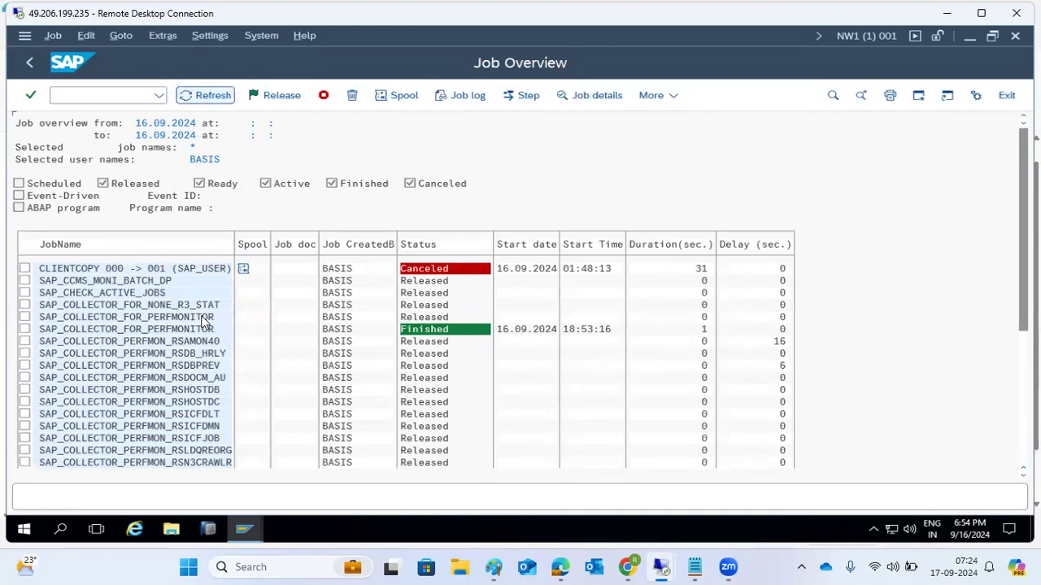
double_click(195, 403)
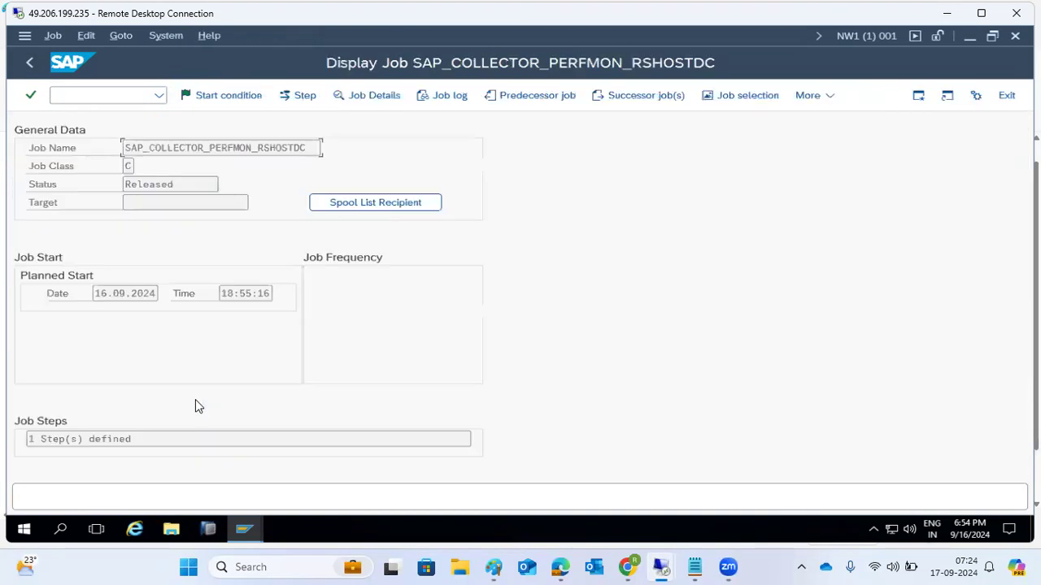
left_click(30, 61)
Step: Scroll through the job list and refresh it repeatedly to update the collector job delays
scroll(157, 370, "down", 3)
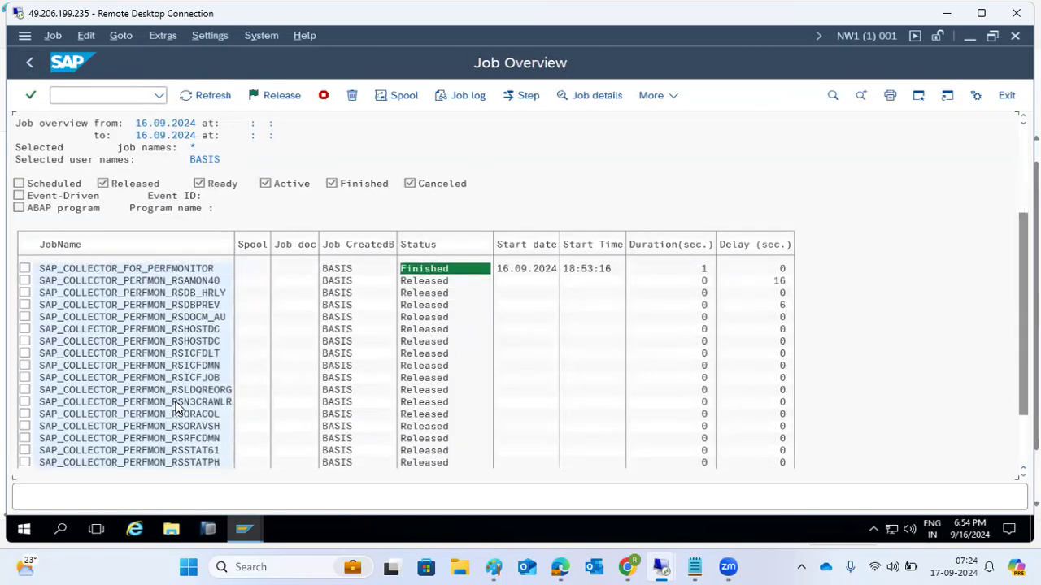
scroll(157, 370, "down", 1)
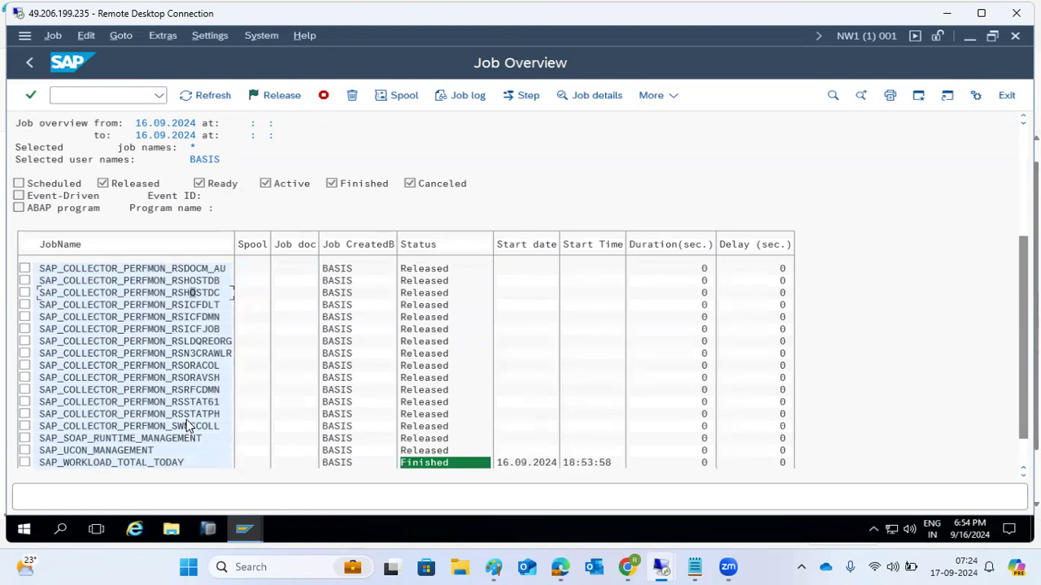
left_click(190, 96)
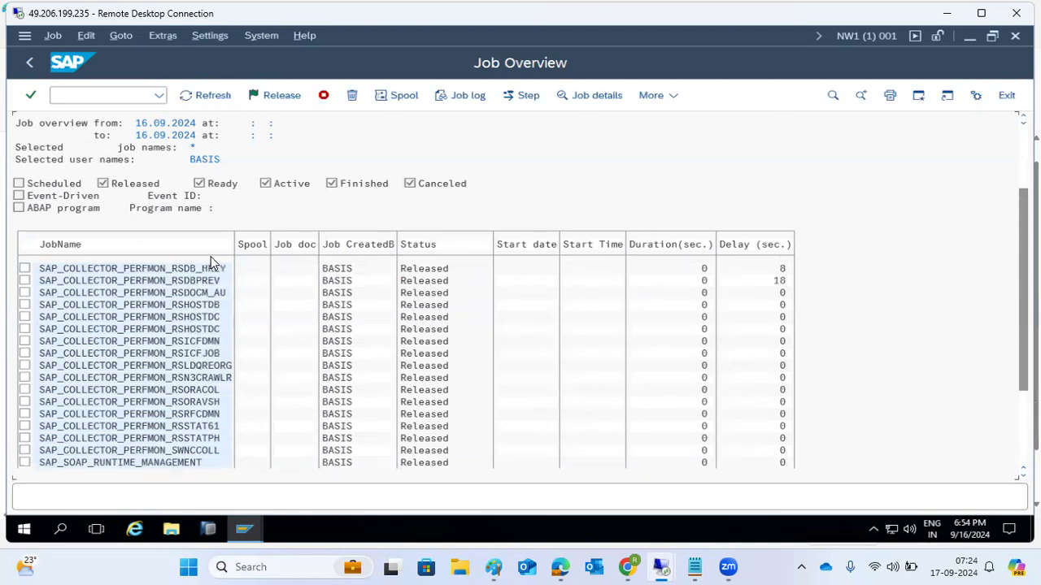
scroll(213, 277, "up", 4)
left_click(192, 99)
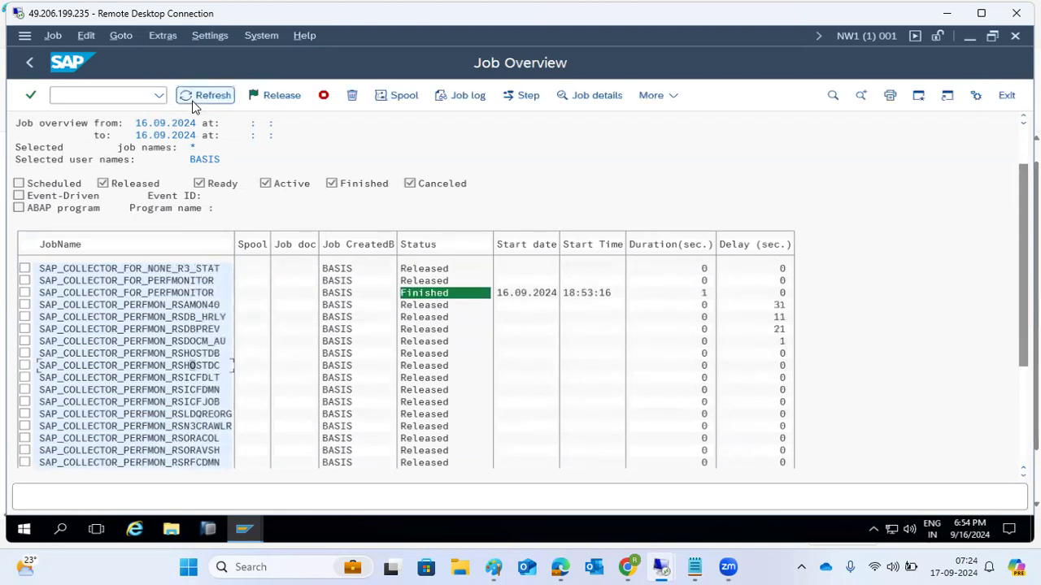
left_click(192, 105)
left_click(190, 104)
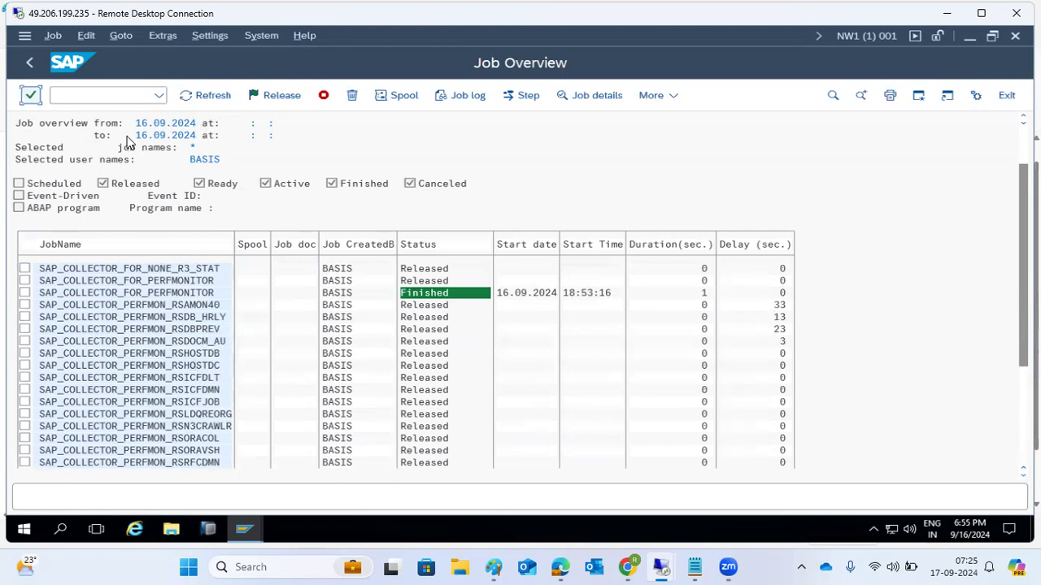
left_click(110, 95)
type("/")
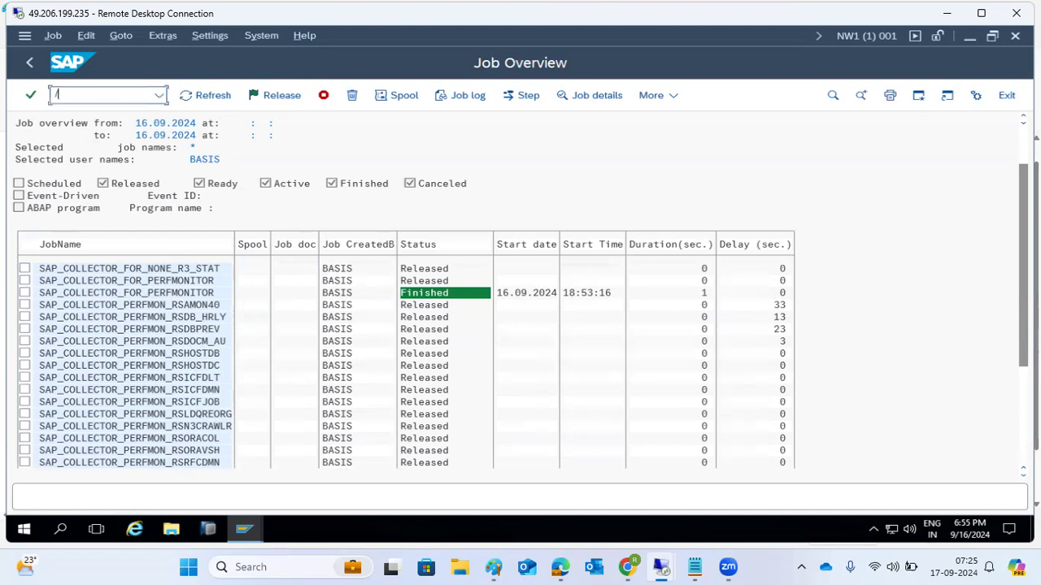
type("nsm50")
key("Return")
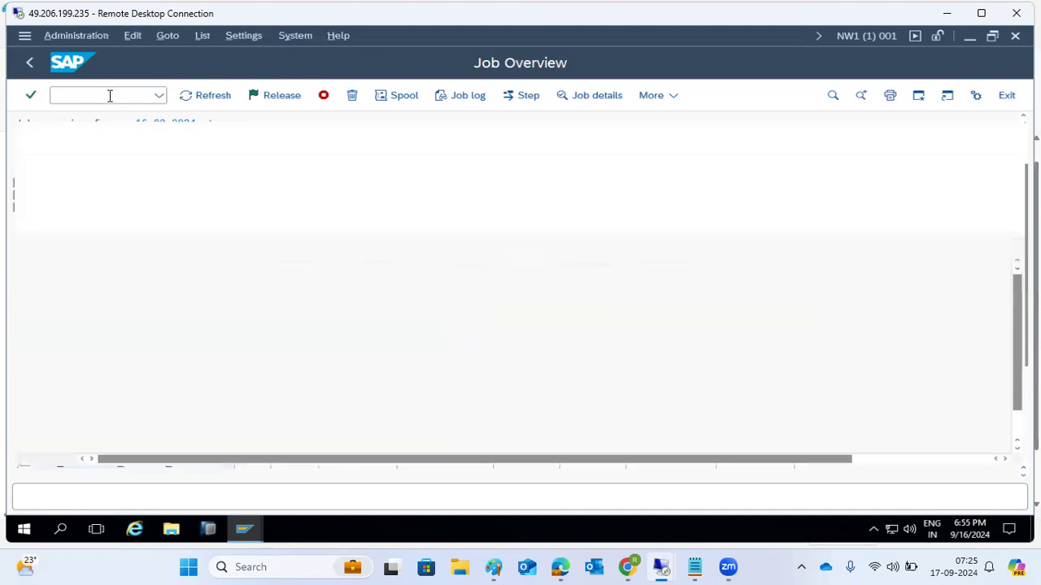
mouse_move(196, 179)
left_mouse_down()
mouse_move(185, 193)
mouse_move(205, 191)
left_mouse_up()
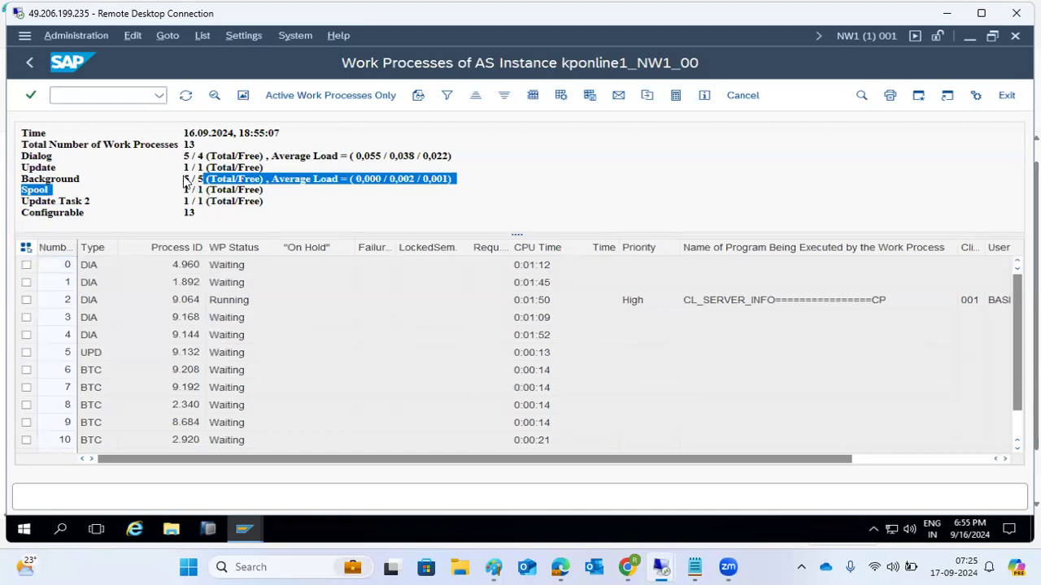
left_click(186, 182)
left_click(92, 95)
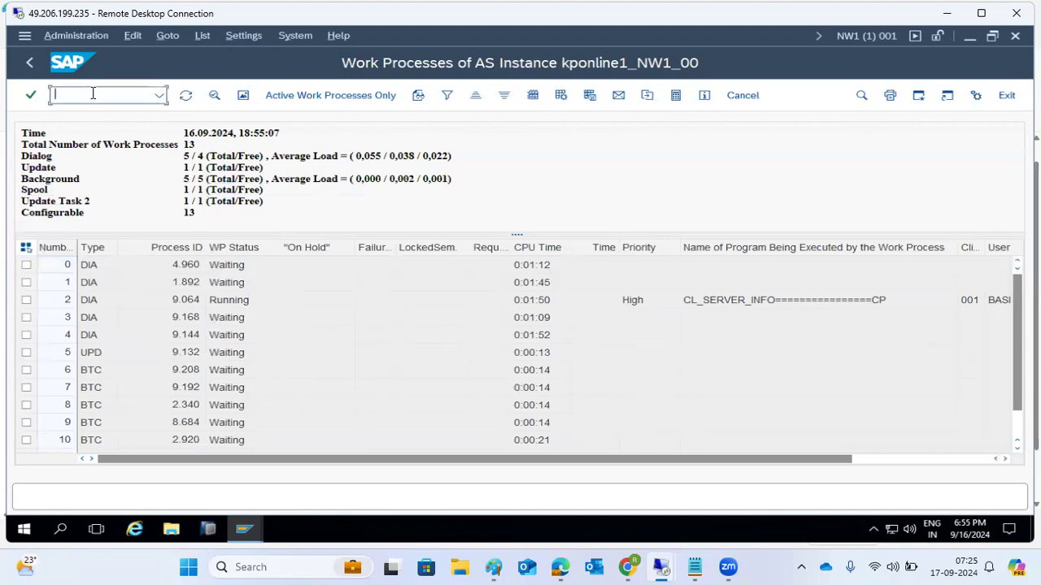
type("/nsm37")
key("Return")
left_click(233, 97)
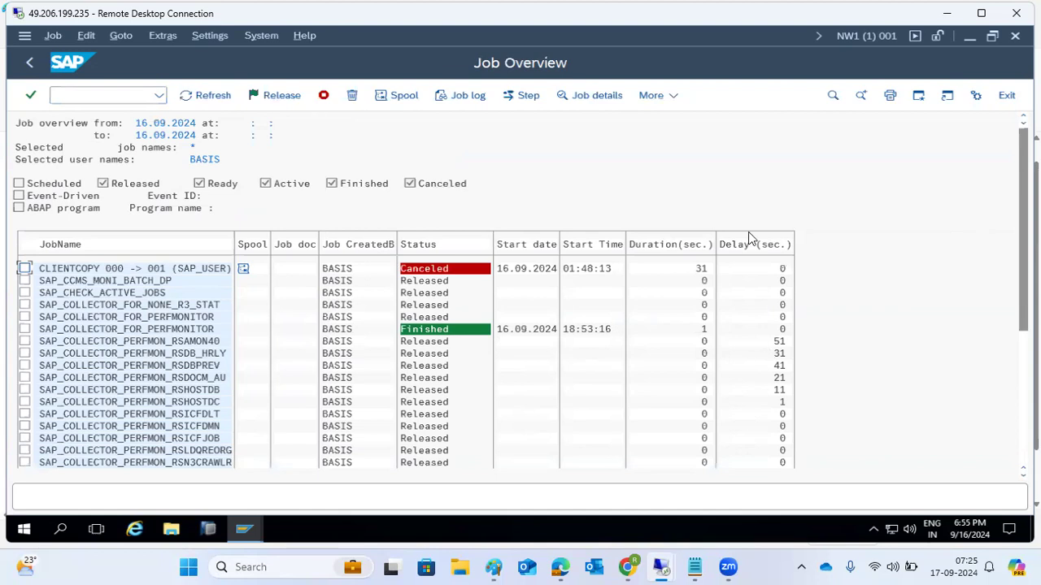
Step: Refresh the Job Overview until the collectors finish, then launch ST03N workload analysis
left_click(214, 96)
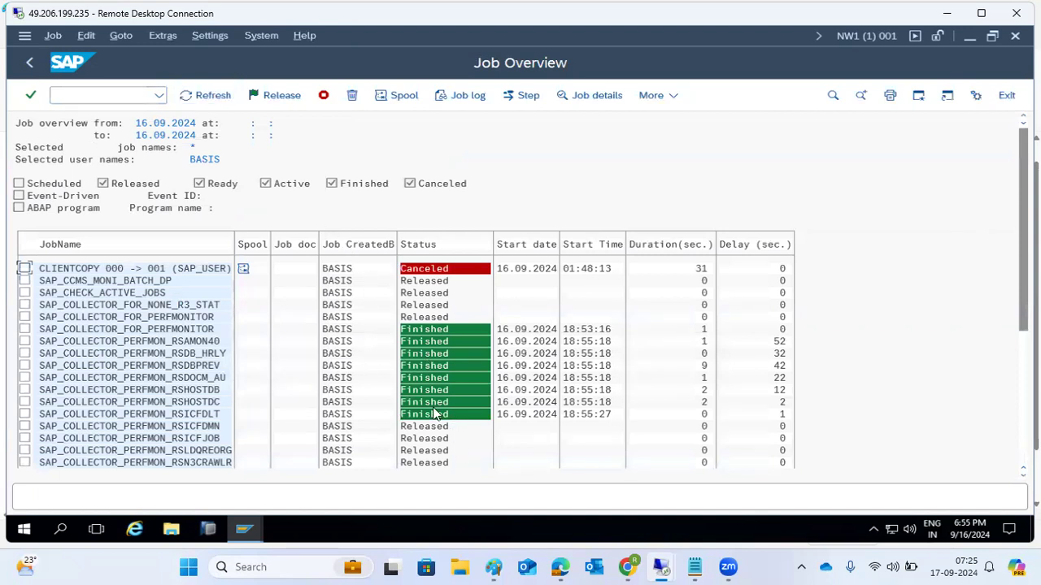
left_click(187, 99)
left_click(80, 92)
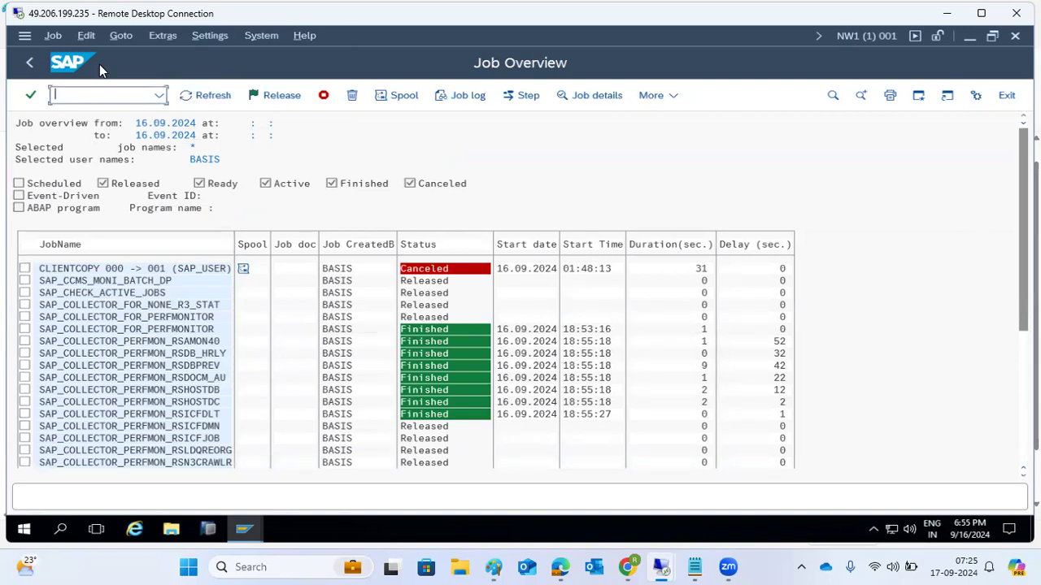
type("/ns")
key("BackSpace")
key("BackSpace")
type("t0")
key("Return")
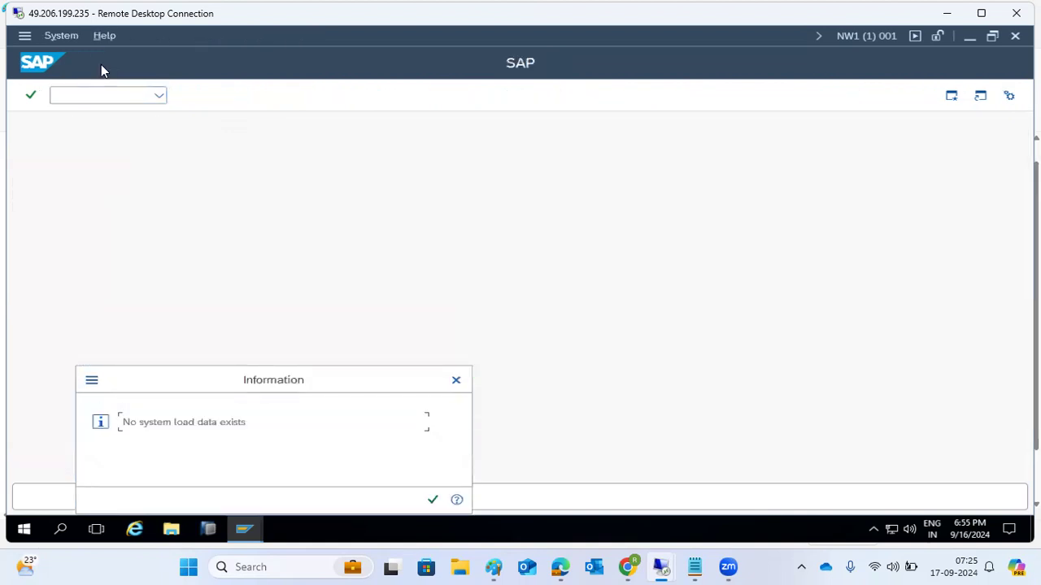
Step: Dismiss the no-system-load-data notice and return to SAP Easy Access
left_click(432, 499)
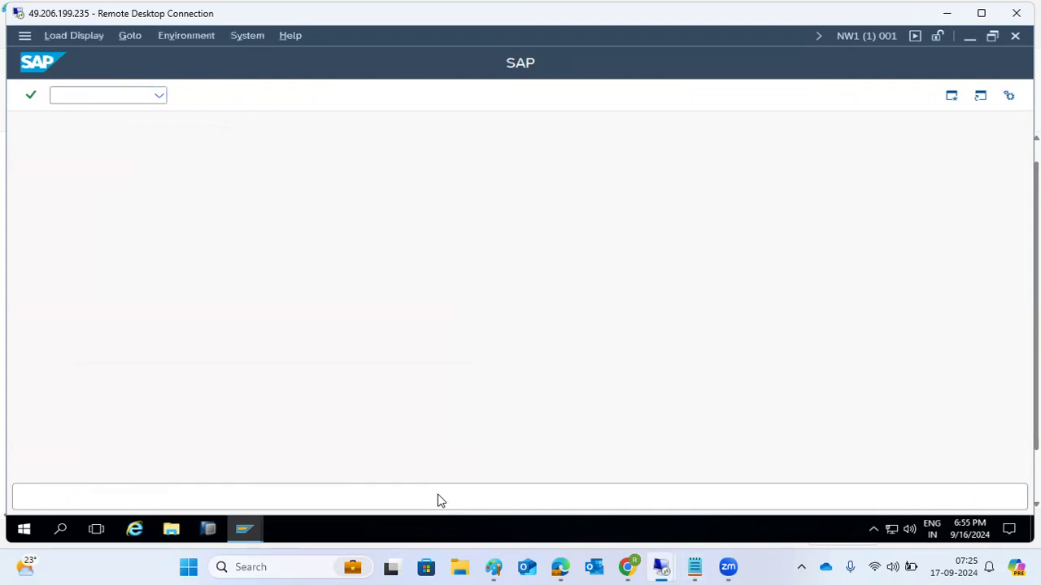
left_click(29, 72)
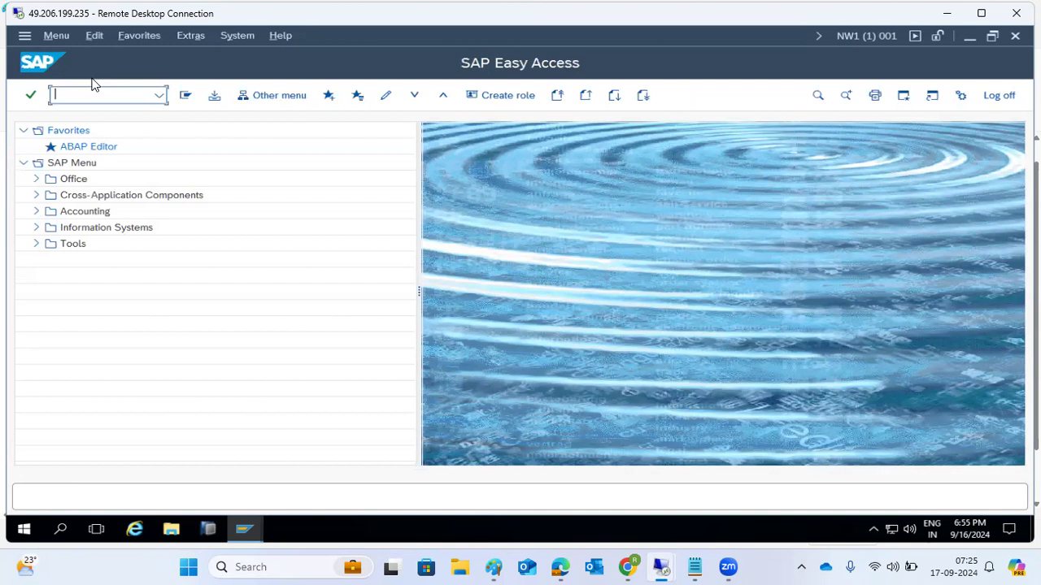
left_click(493, 567)
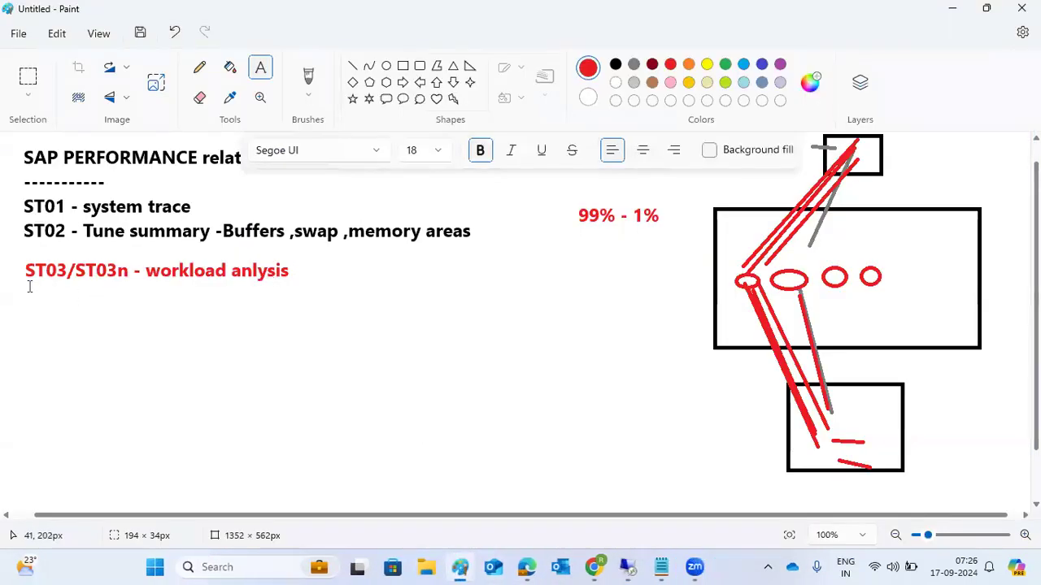
Step: Add green text lines 'ST04 -DB performance' and 'ST05 - performance trace' under the ST03 note
left_click_drag(7, 287, 700, 500)
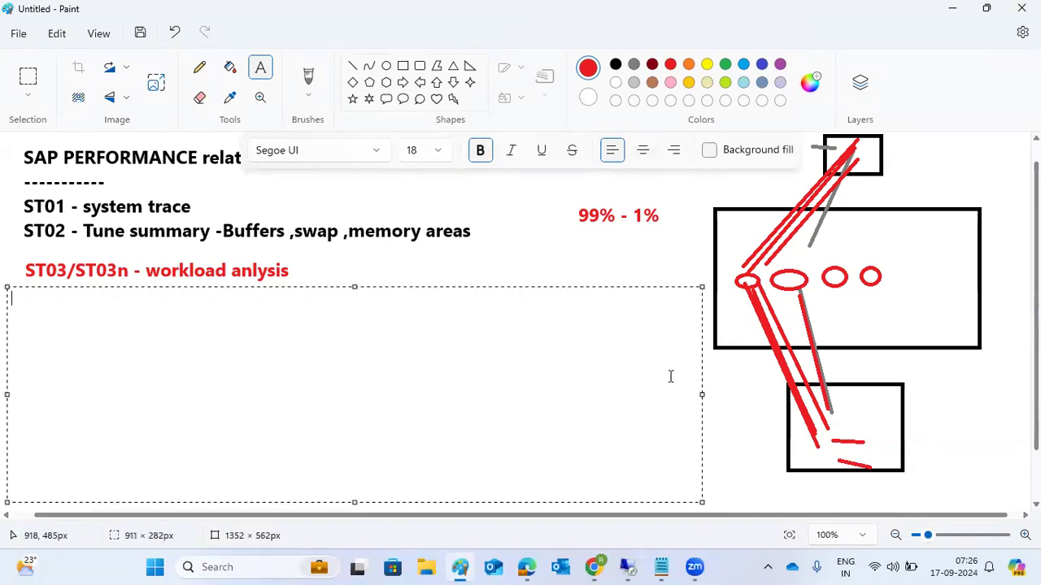
left_click(725, 64)
type("ST0")
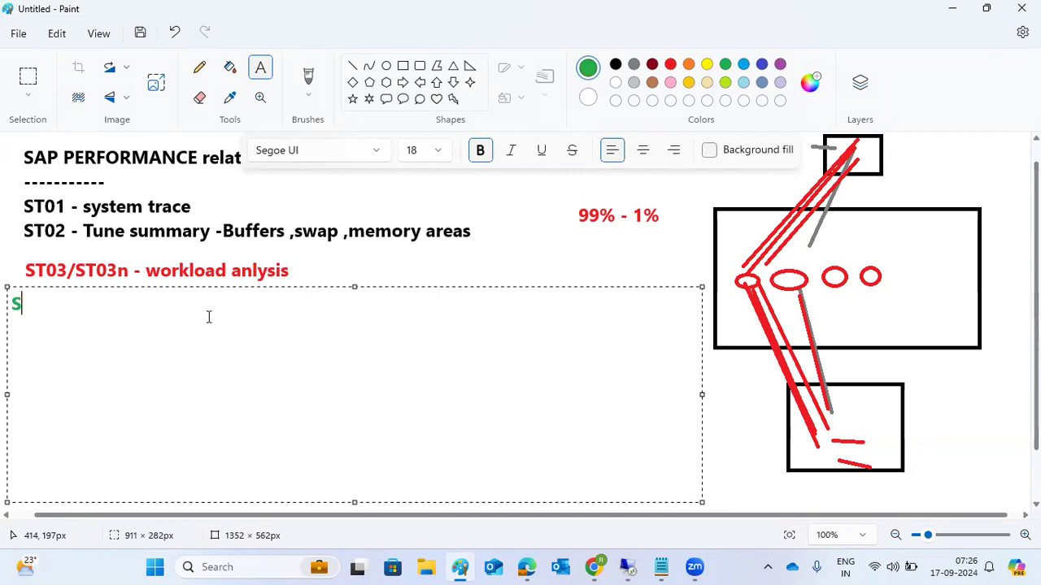
type("-DB perofr")
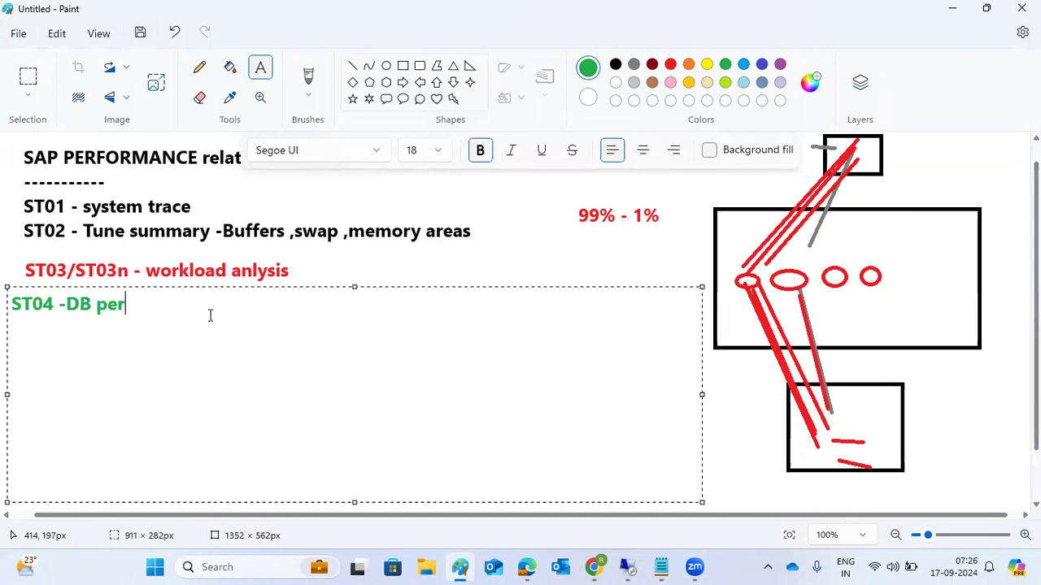
key("BackSpace")
key("BackSpace")
key("BackSpace")
type("formance ")
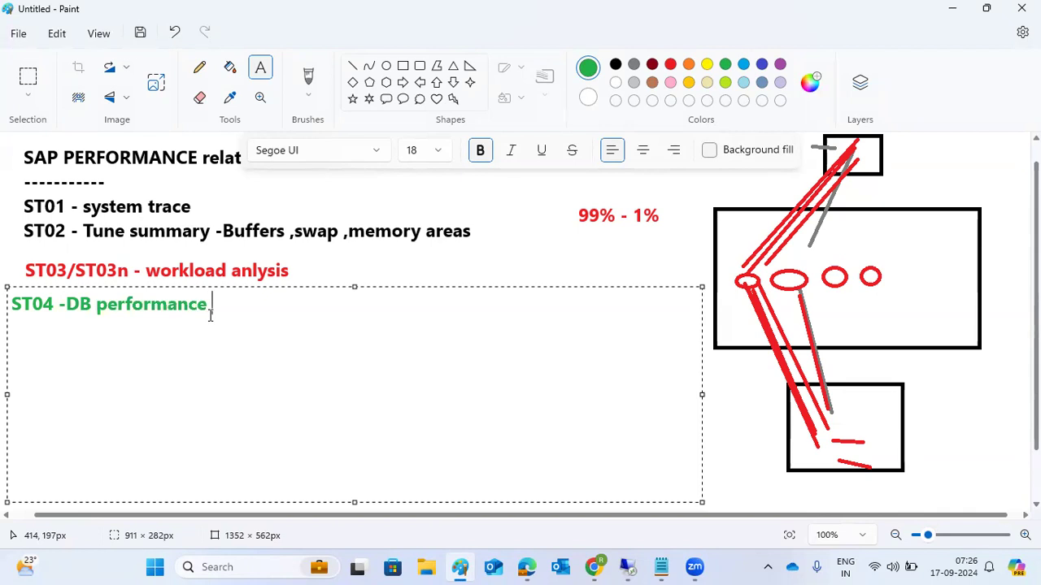
type("ST05 - perfor")
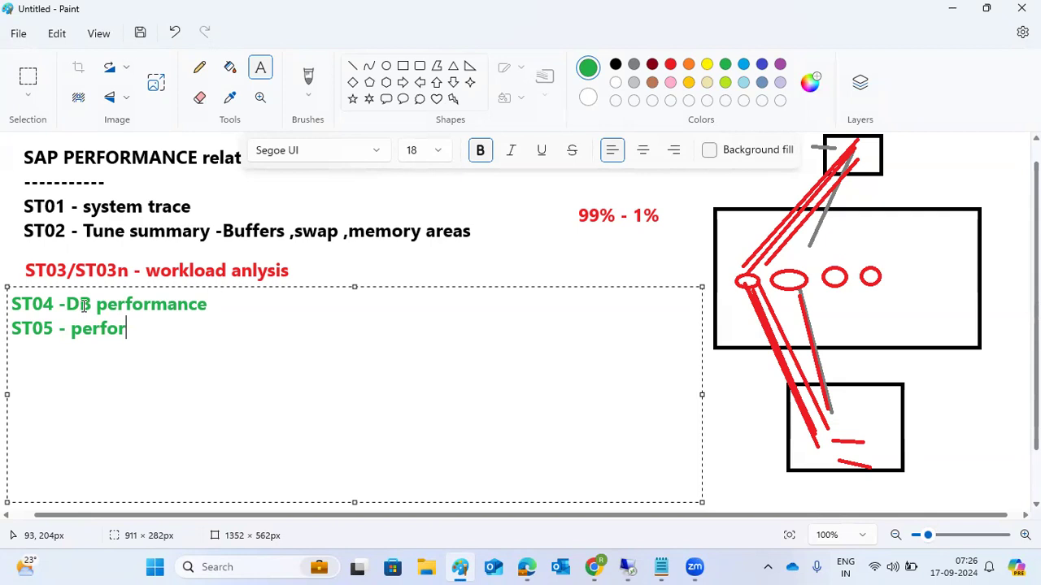
type("mance trace")
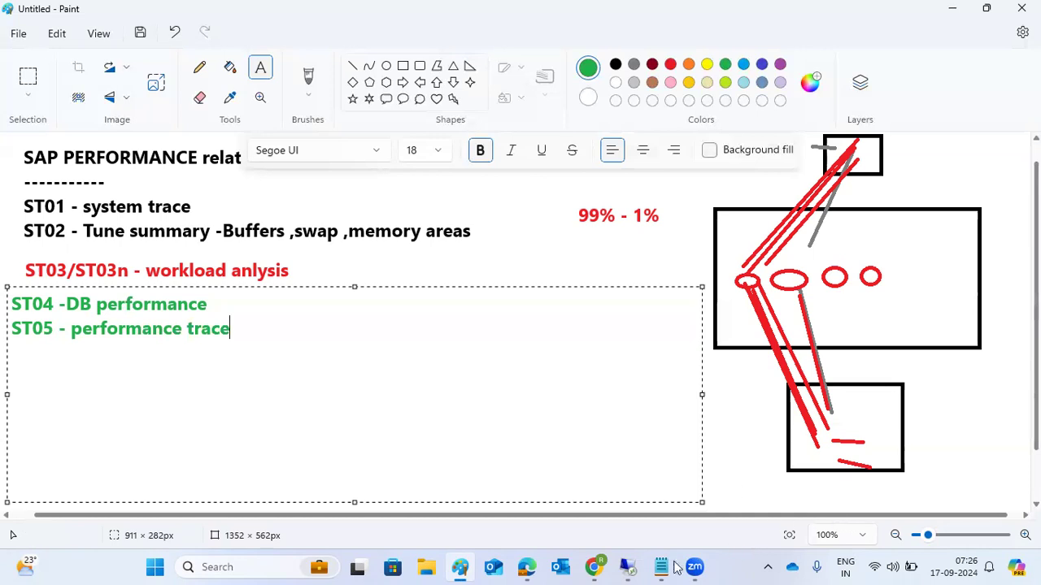
Step: In ST05, reset traces, then activate SQL trace with RFC, HTTP and Buffer traces
mouse_move(627, 567)
left_click(578, 514)
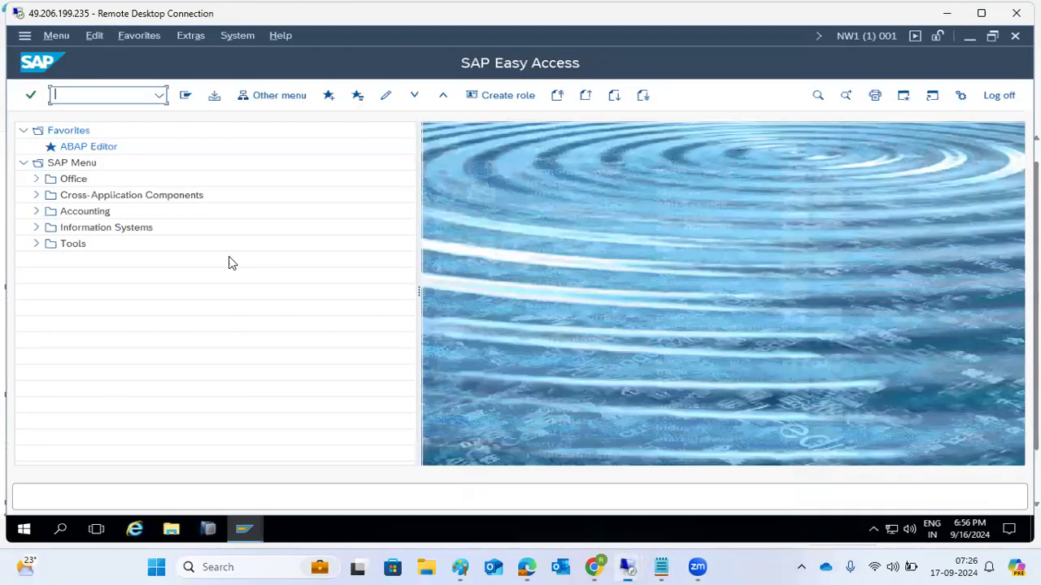
type("st0")
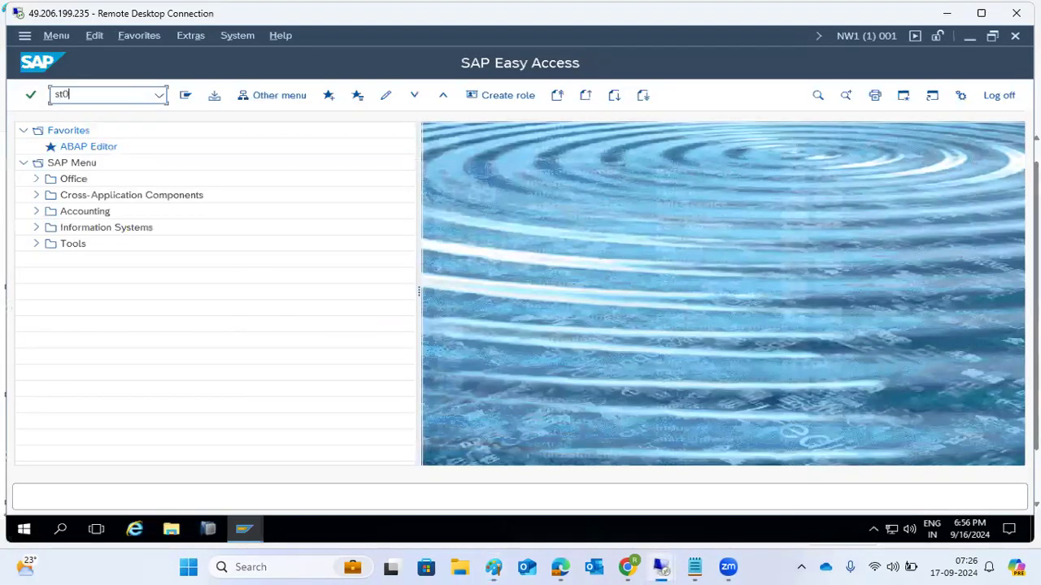
type("5")
key("Return")
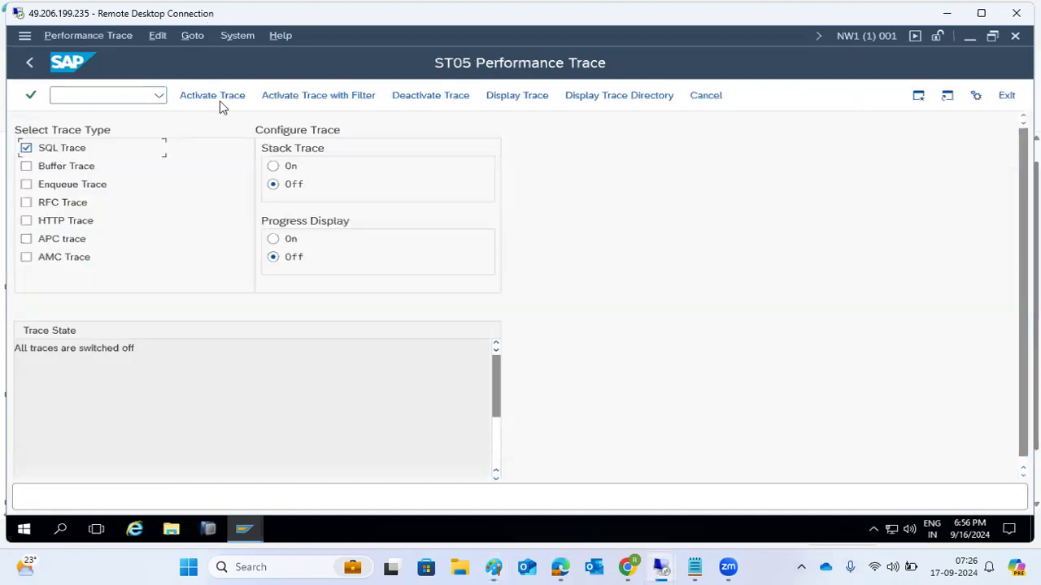
left_click(421, 92)
left_click(26, 202)
left_click(26, 220)
left_click(27, 166)
left_click(214, 98)
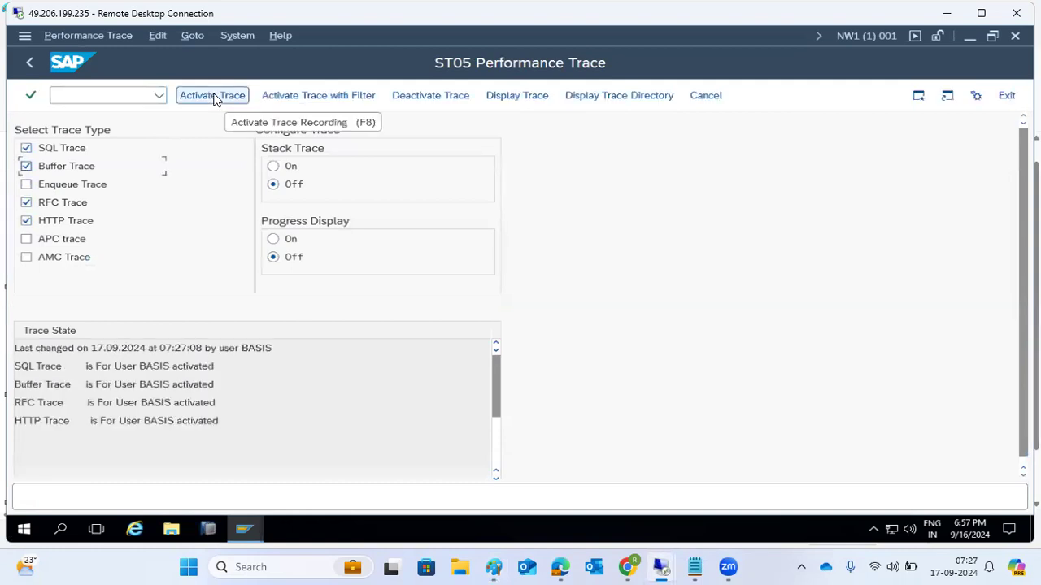
Step: Stop recording and display the recorded trace records with the default filters
left_click(498, 96)
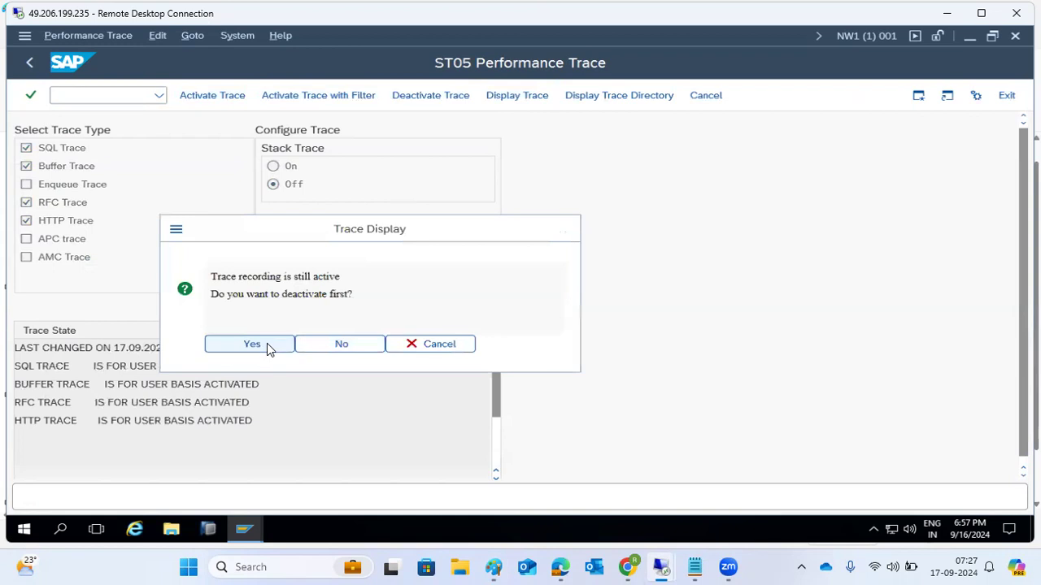
left_click(266, 344)
left_click(215, 97)
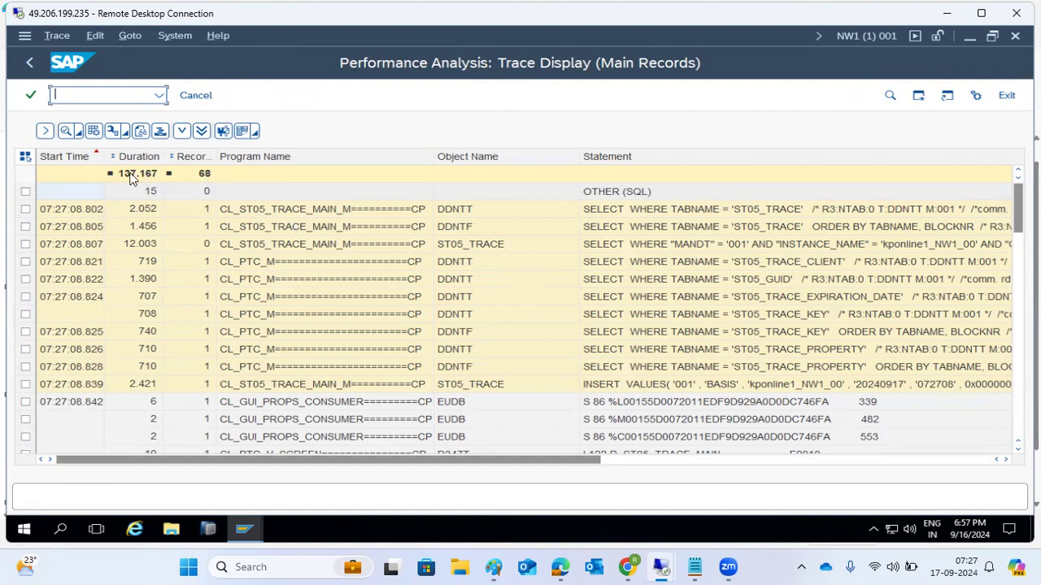
Step: Inspect the 12.003 and 34.383 duration entries and the slow SELECT's statement
left_click(138, 246)
scroll(200, 296, "down", 10)
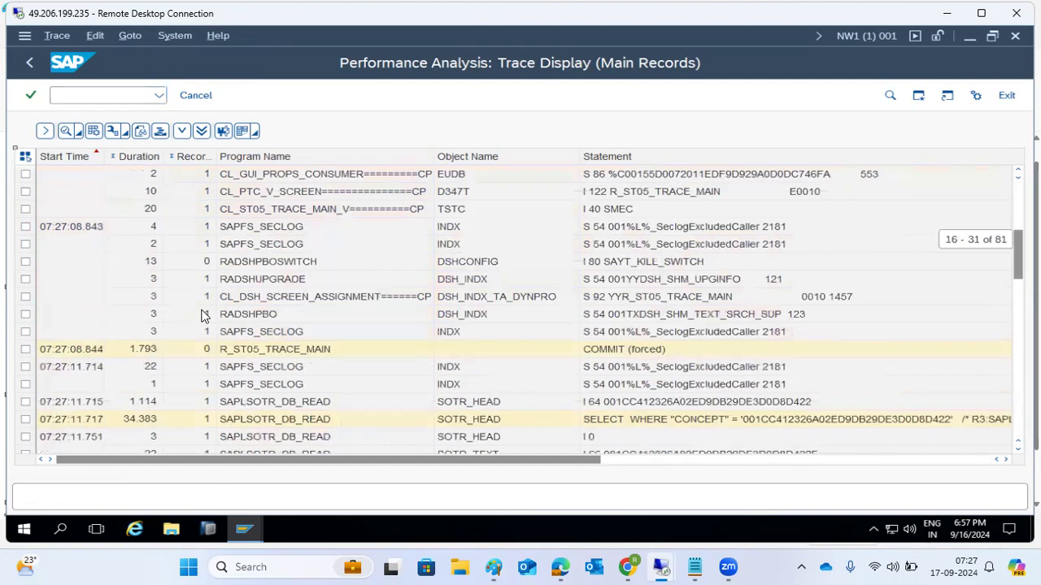
scroll(174, 297, "up", 2)
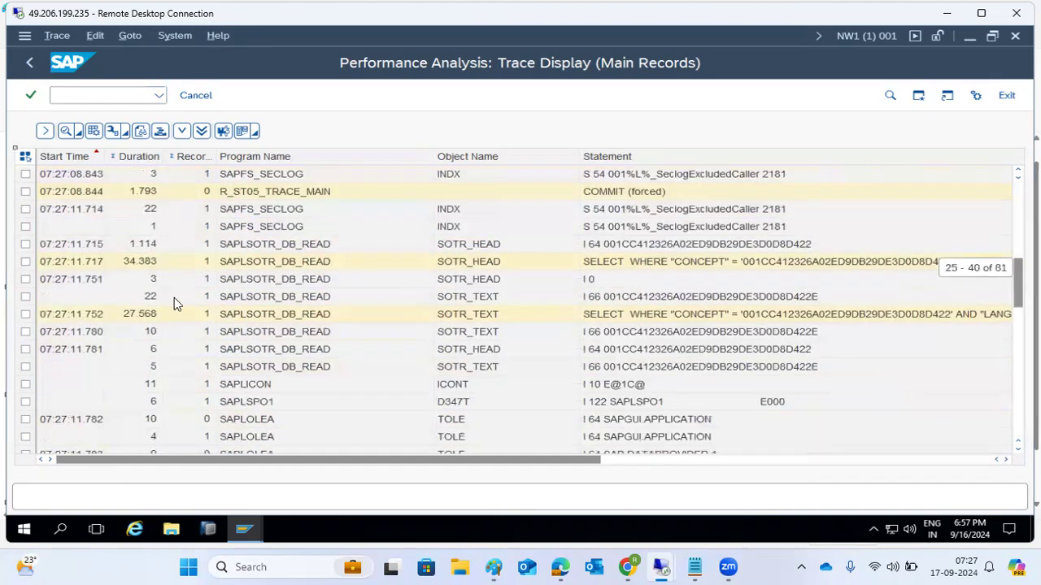
left_click(137, 261)
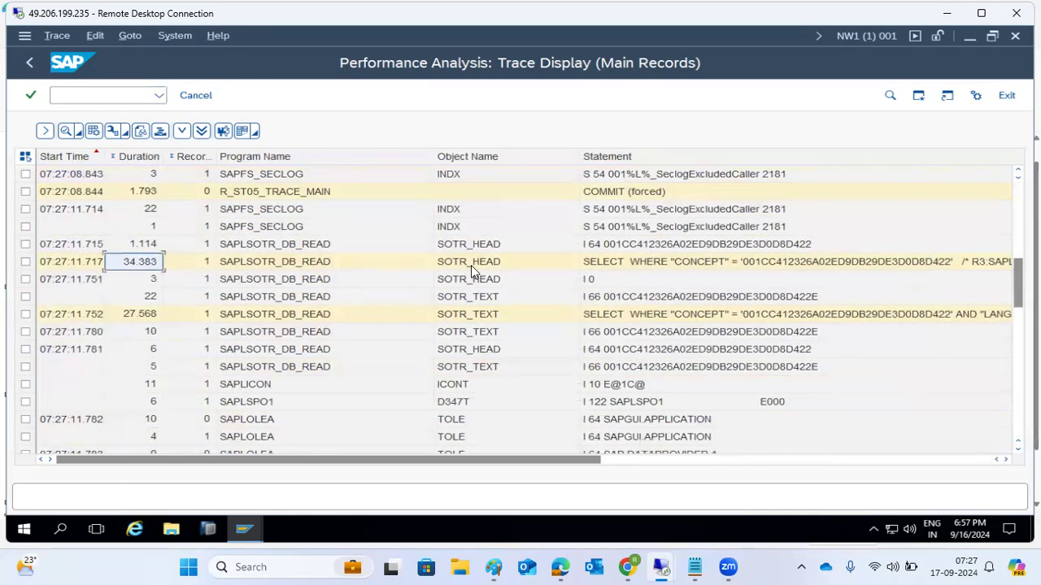
left_click(637, 261)
scroll(626, 267, "down", 1)
scroll(622, 272, "down", 14)
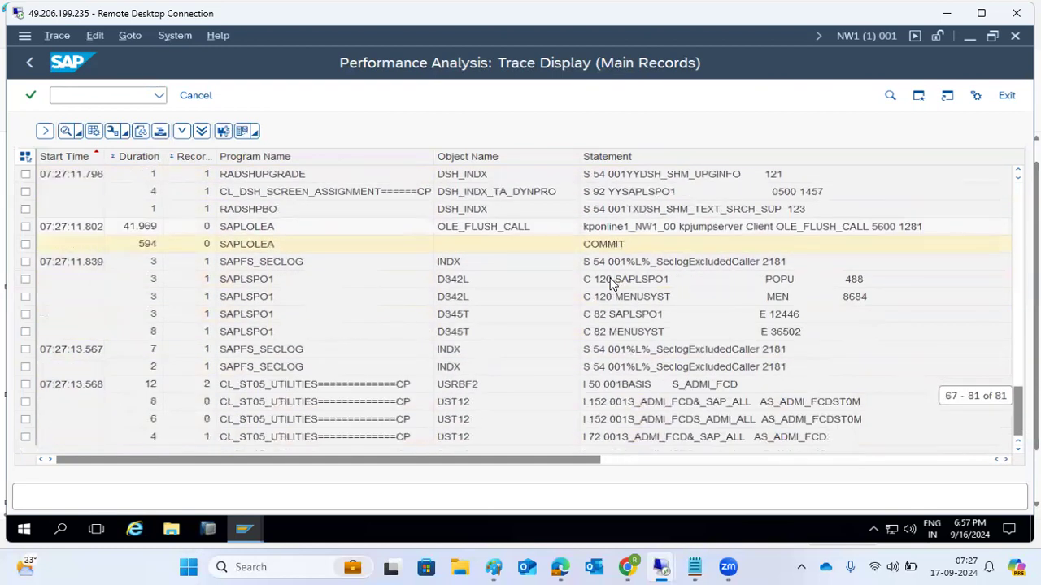
Step: Check the 41.969 entry, the OTHER (SQL) row and the ST05_TRACE INSERT, then return to filters
left_click(149, 231)
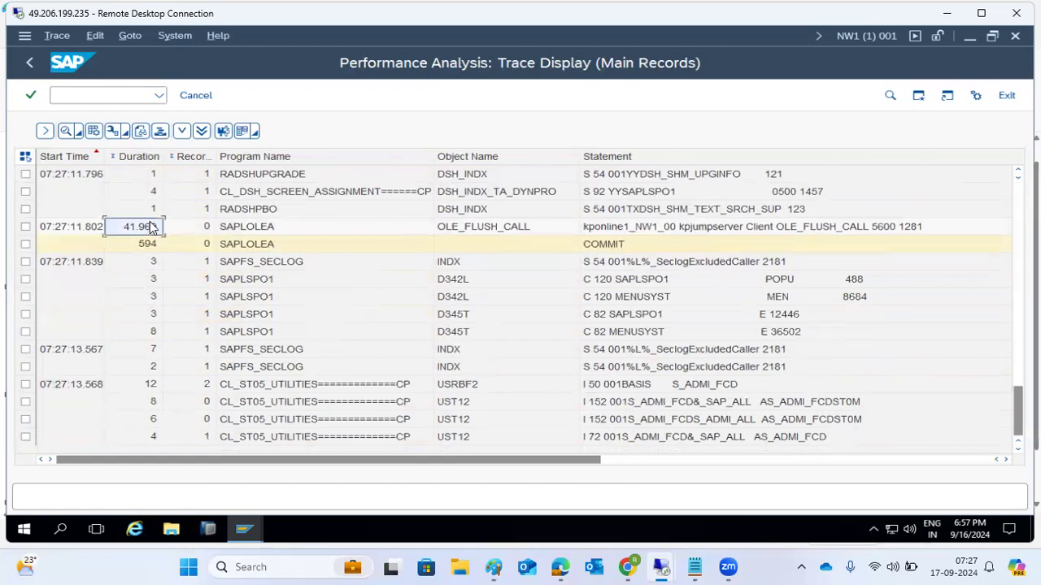
scroll(203, 225, "up", 20)
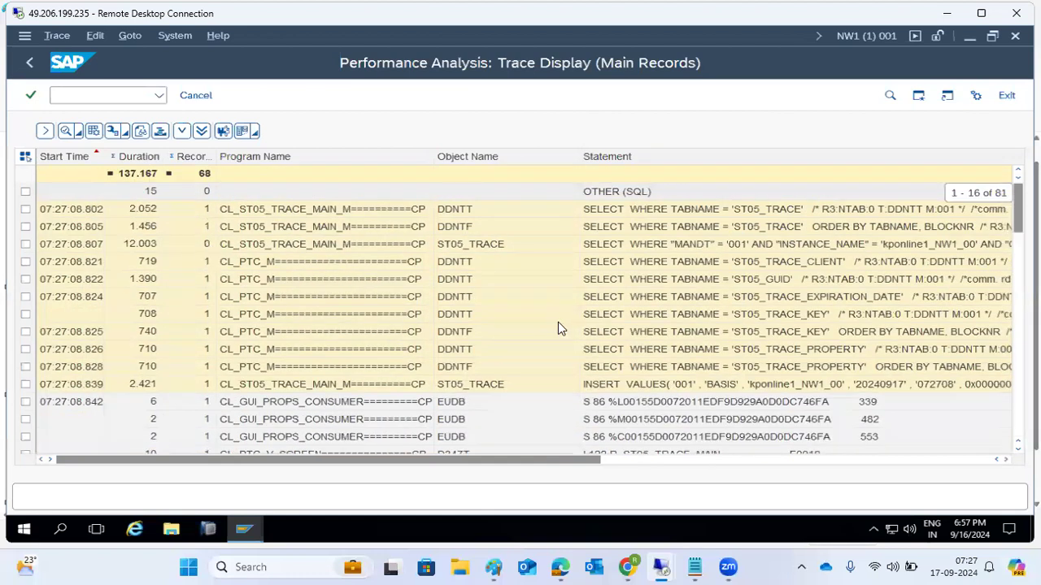
left_click(610, 199)
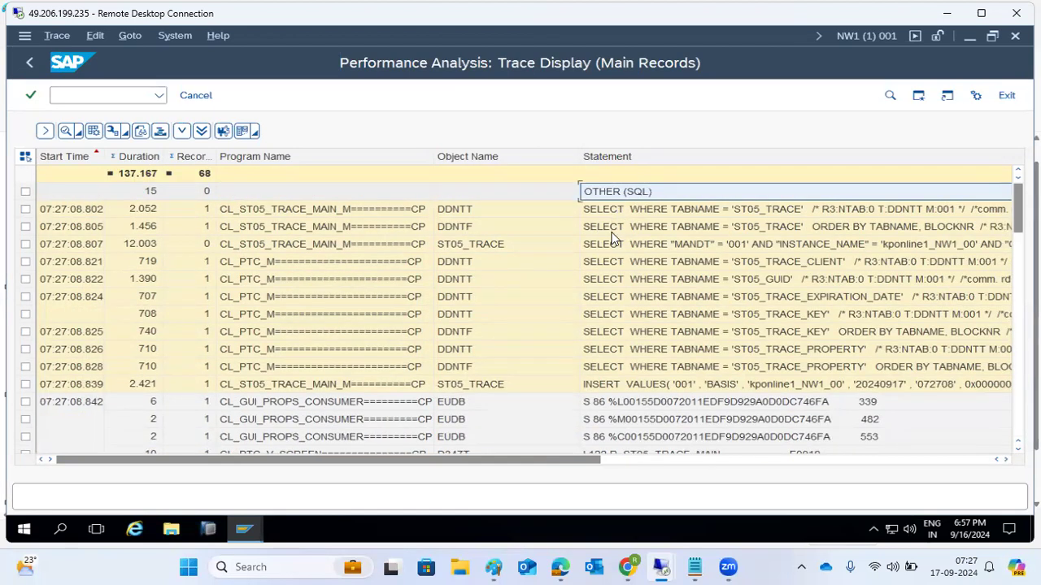
left_click(621, 378)
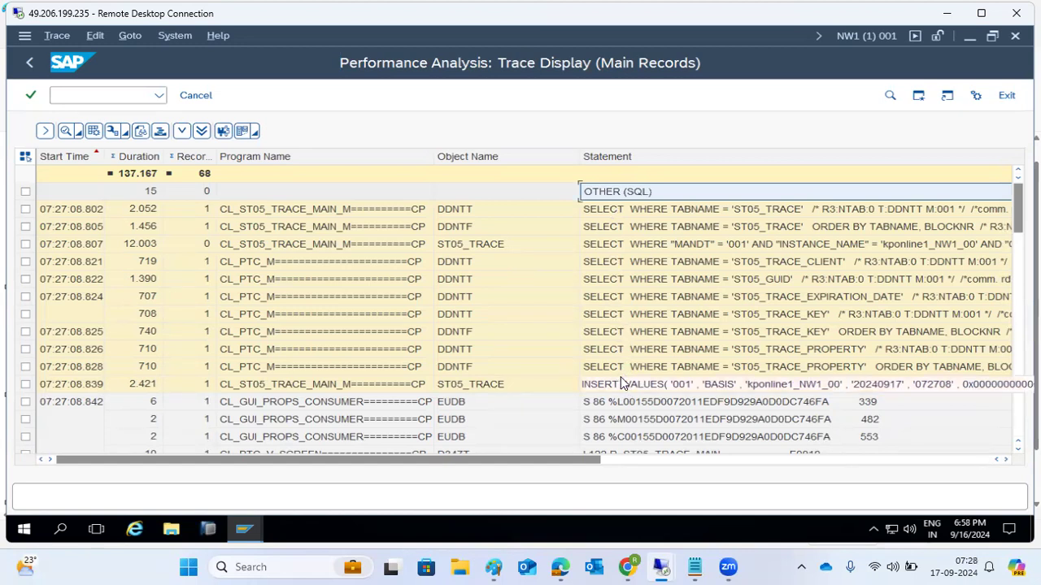
left_click(32, 63)
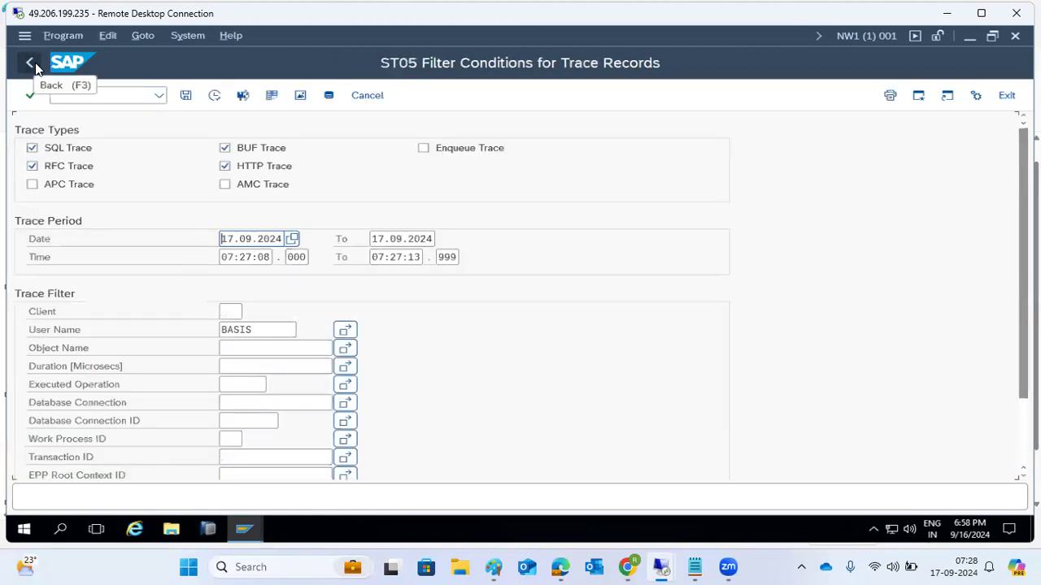
Step: Add APC and Enqueue to the traces, activate all seven, and open a second session
left_click(32, 63)
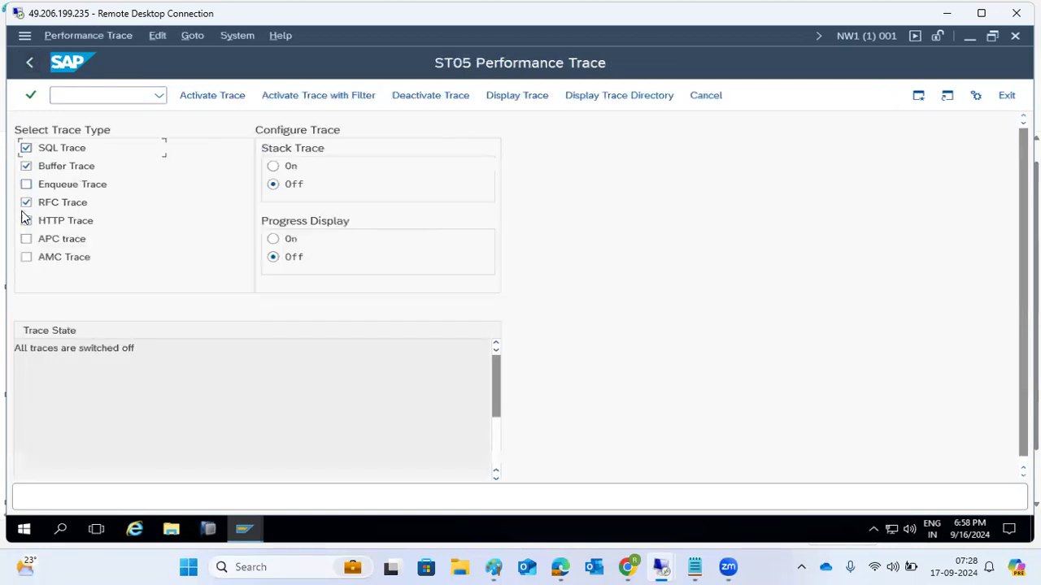
left_click(26, 238)
left_click(26, 184)
left_click(210, 95)
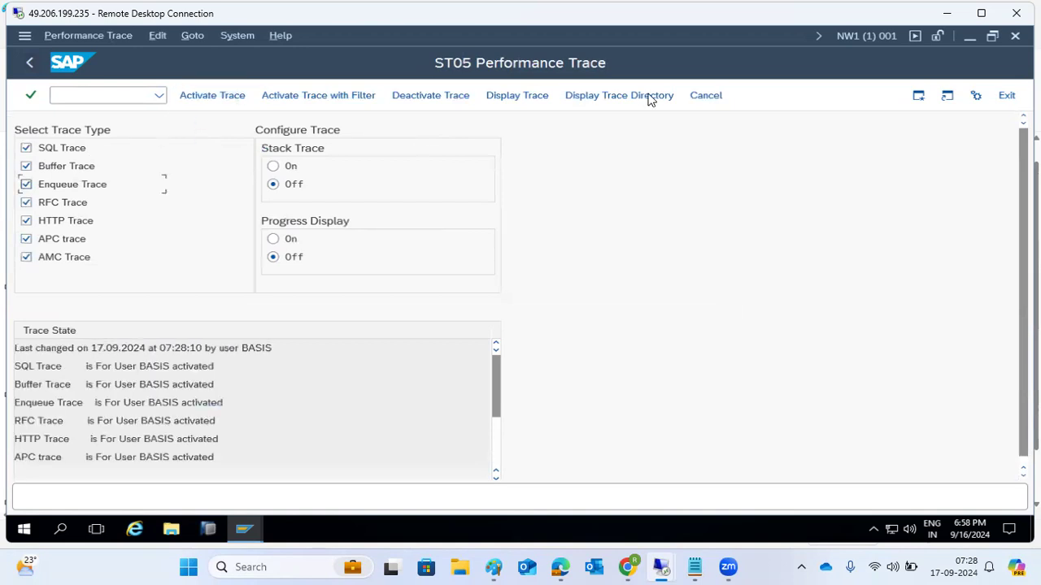
left_click(915, 97)
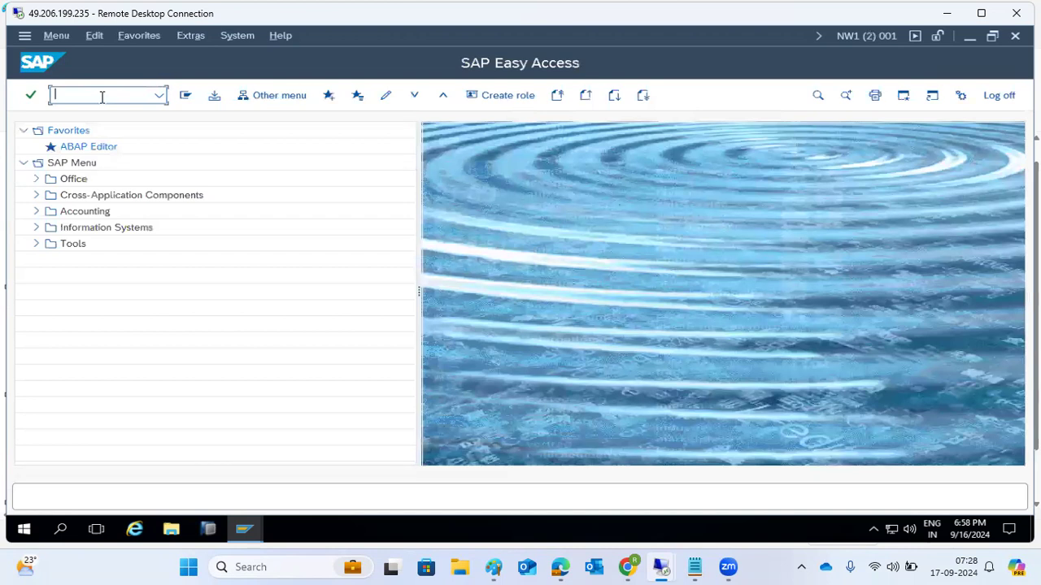
Step: Try running RSA1; after failed create and assign attempts for a logical system, cancel the prompt
type("rsa1")
key("Return")
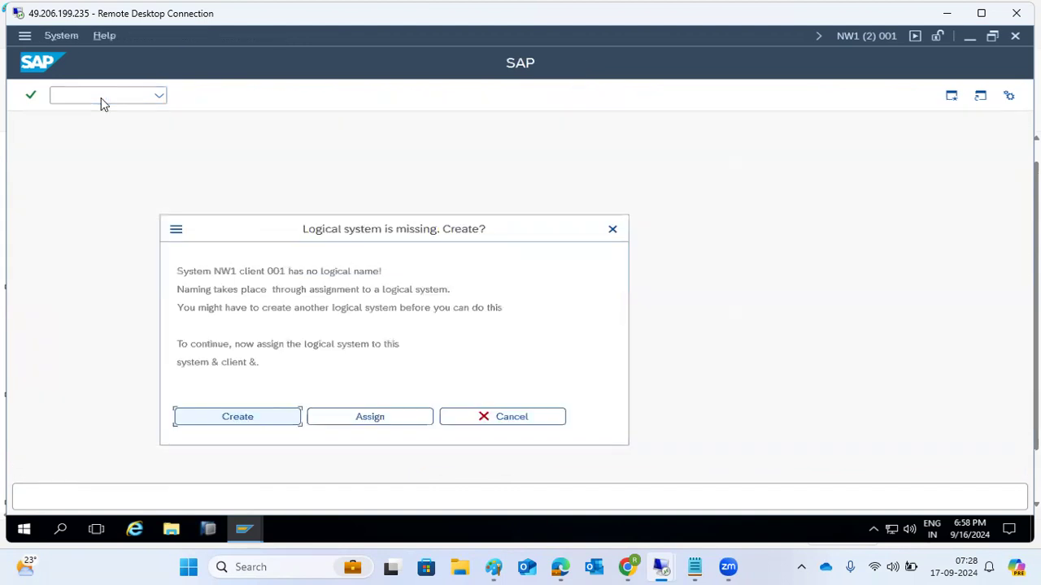
left_click(257, 418)
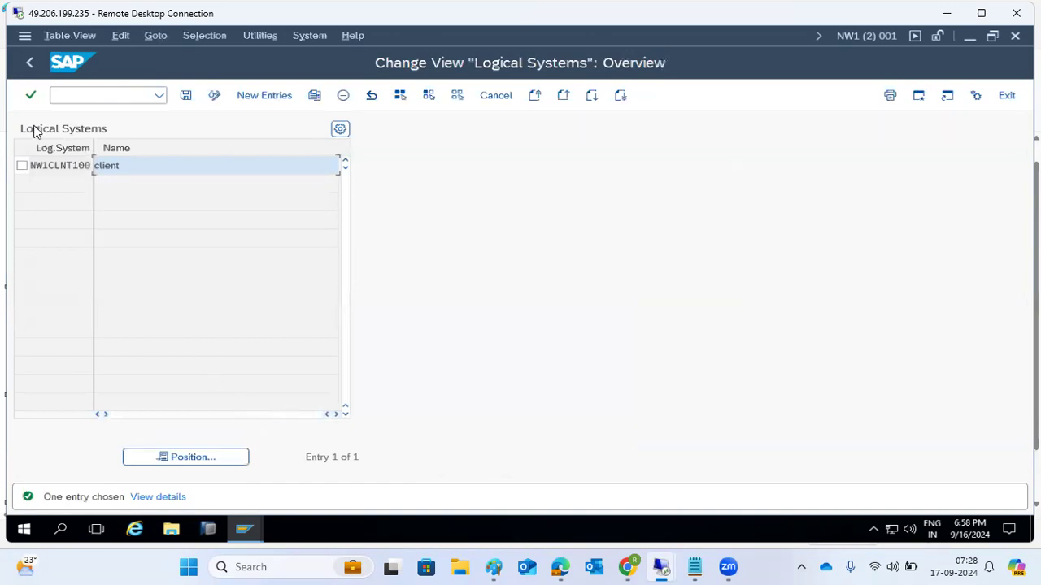
left_click(29, 62)
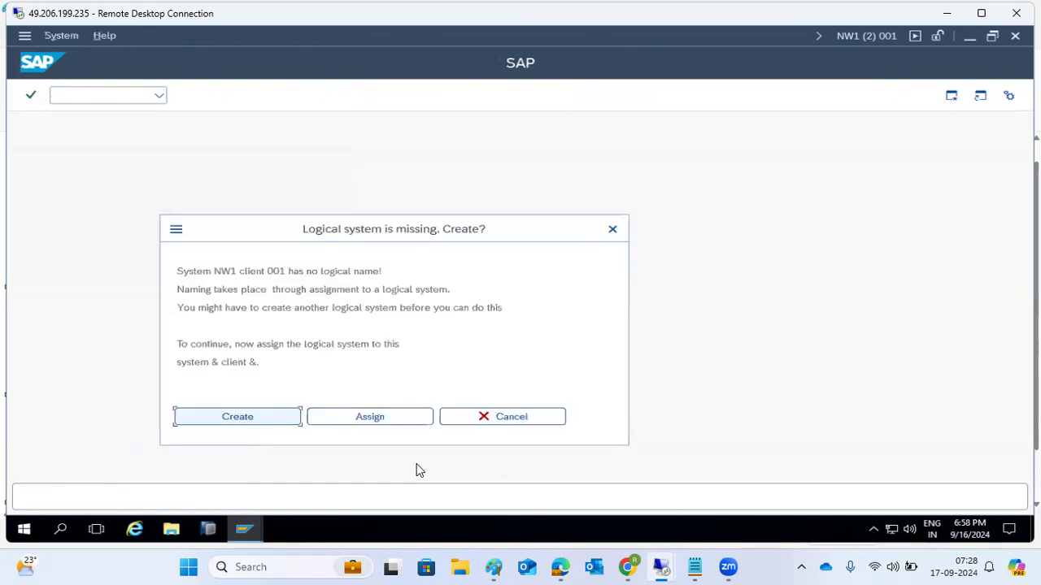
left_click(386, 417)
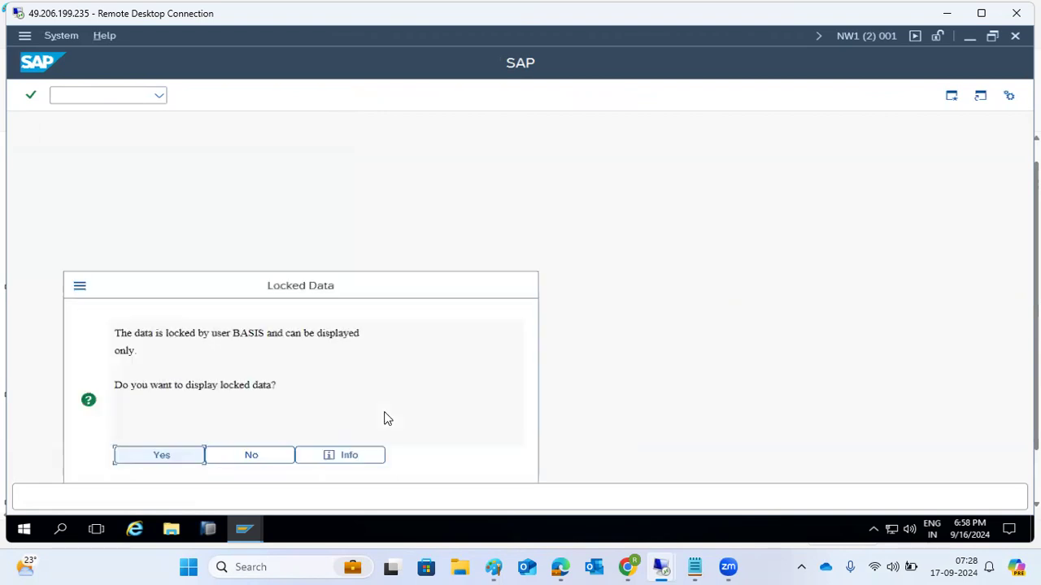
left_click(193, 460)
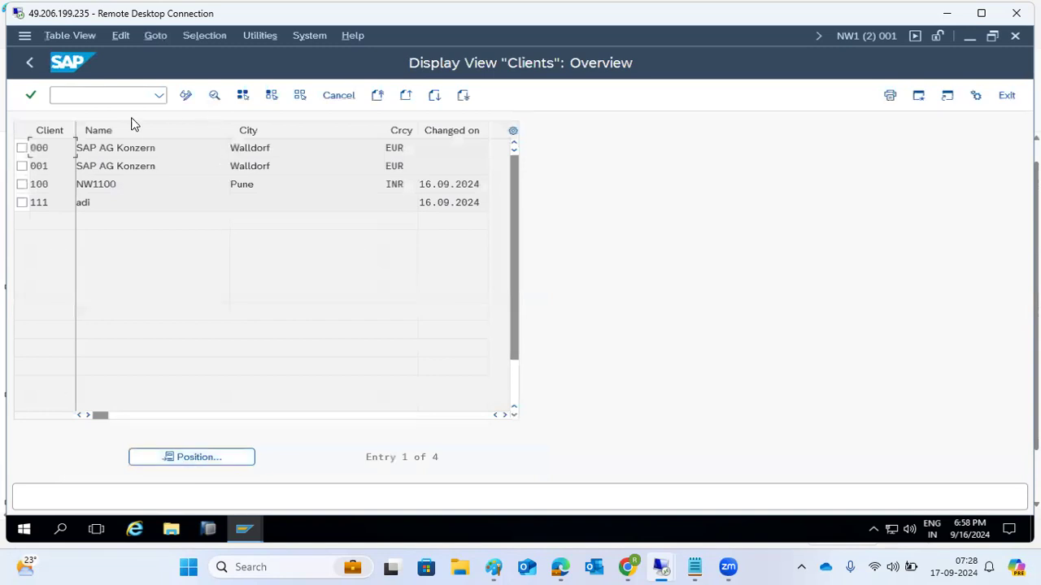
left_click(31, 63)
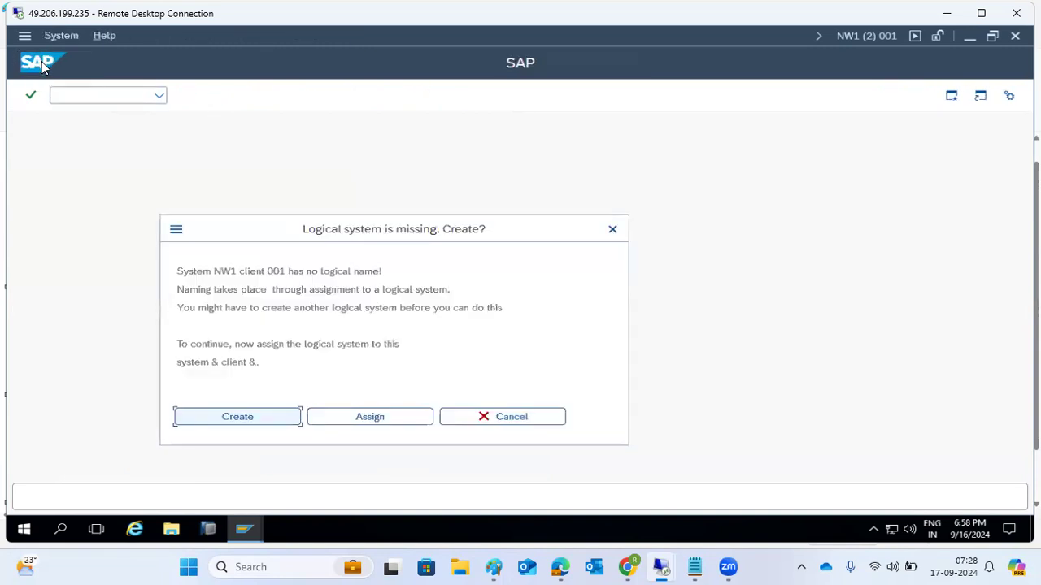
left_click(534, 418)
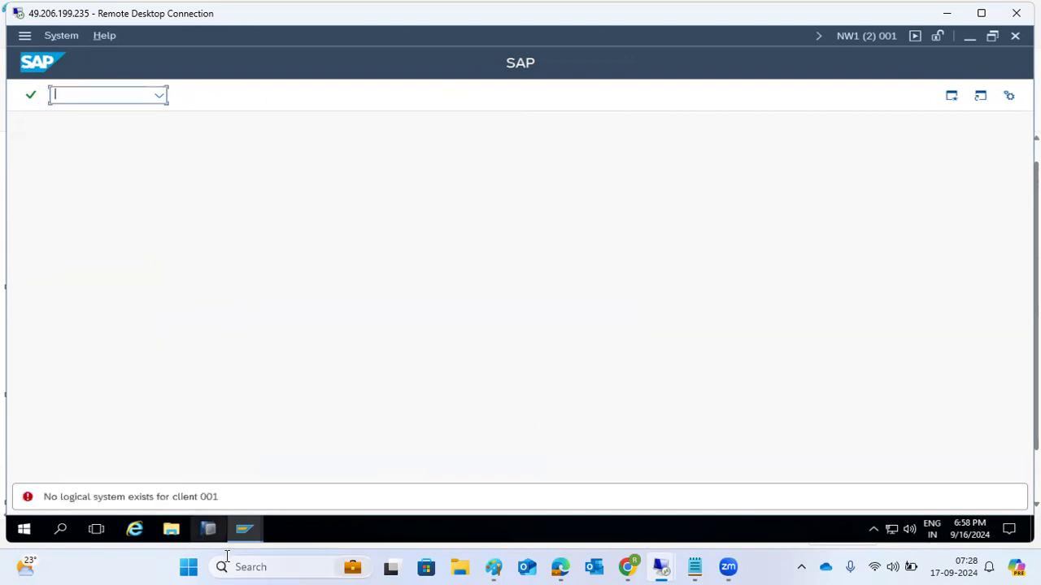
Step: In the ST05 window, deactivate all traces and display the newly recorded records from 07:28:10
mouse_move(248, 536)
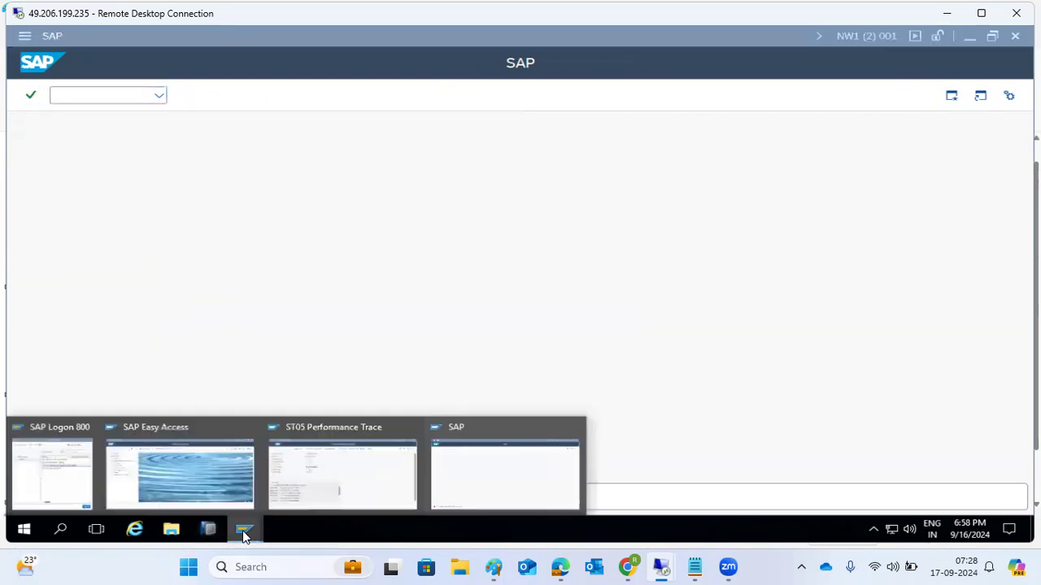
left_click(303, 465)
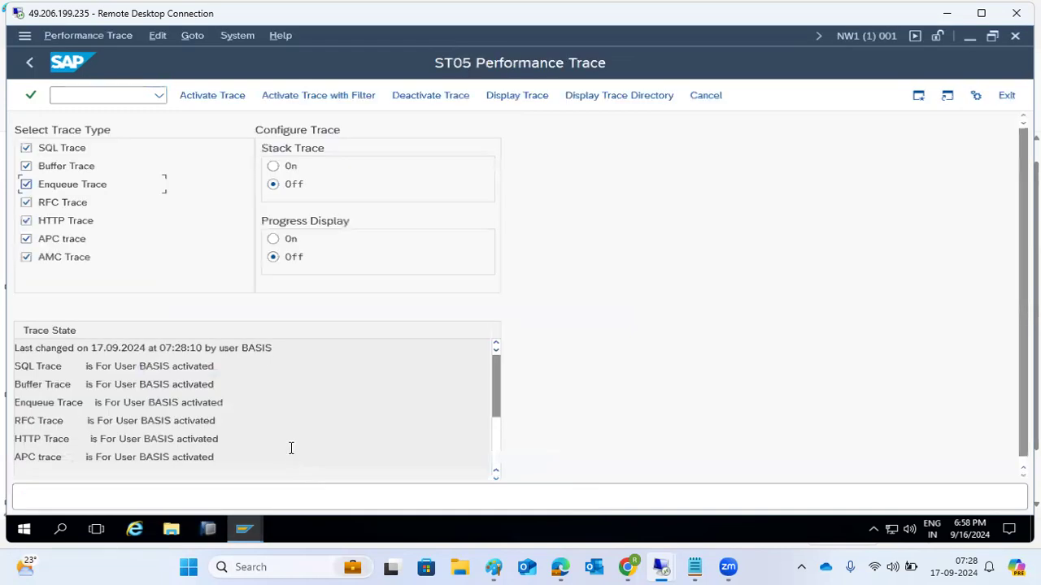
left_click(411, 94)
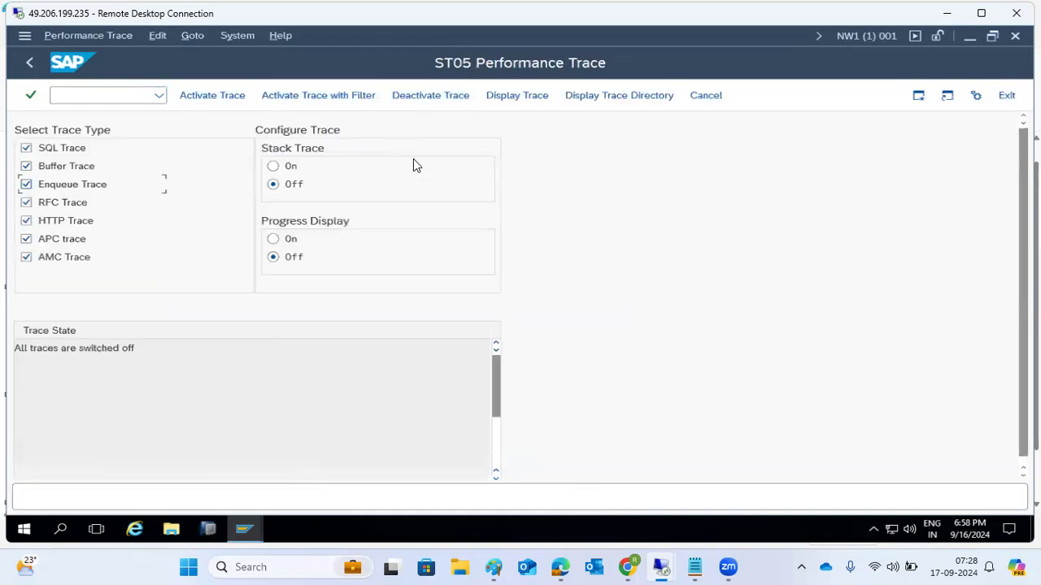
left_click(518, 96)
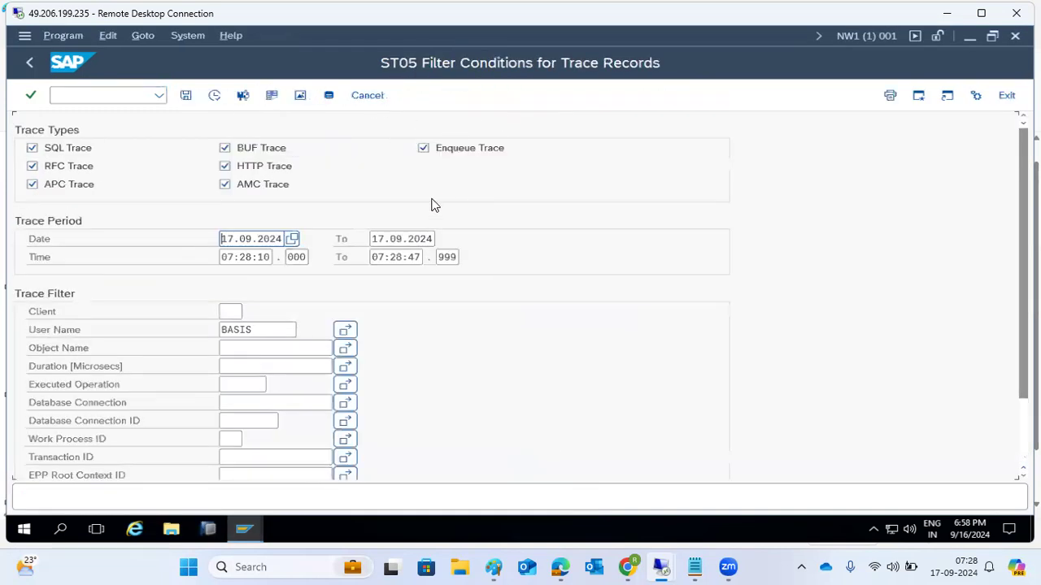
left_click(209, 101)
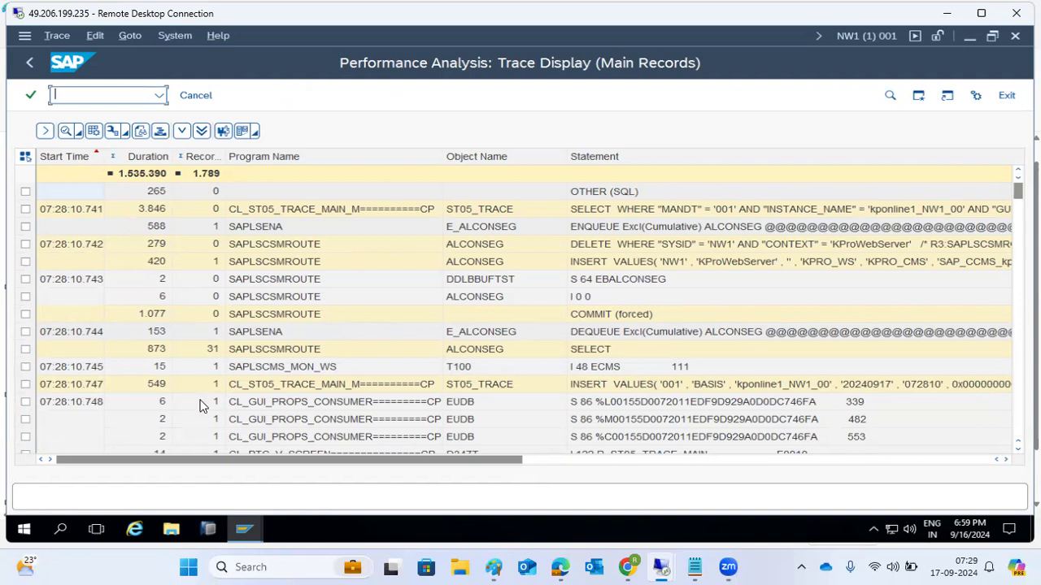
Step: Switch back to the SAP session showing the performance trace records
left_click(252, 533)
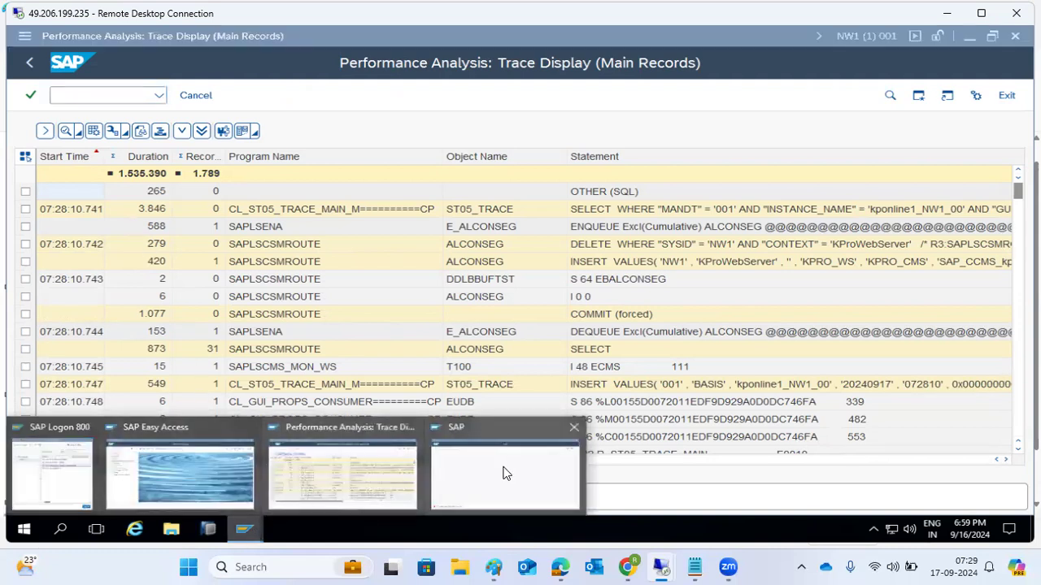
left_click(455, 480)
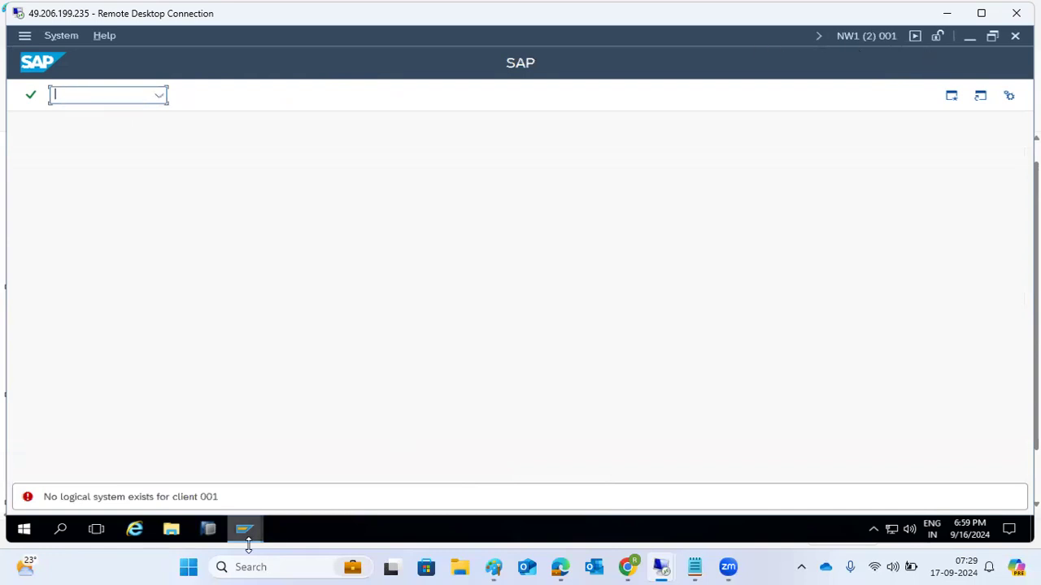
mouse_move(246, 530)
left_click(309, 493)
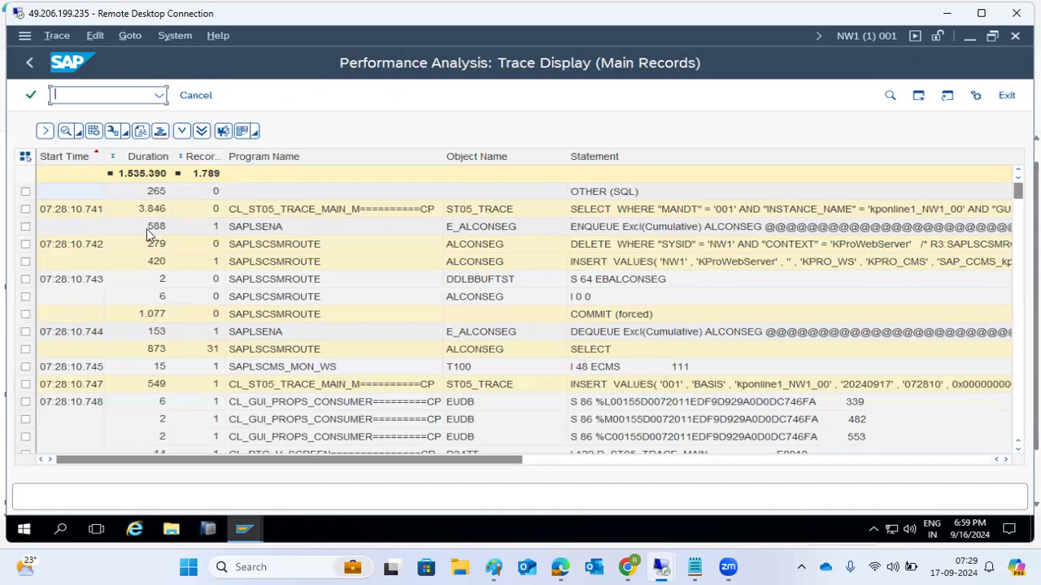
Step: Review the 13.323, 71.317 and 16.425 duration records, including the SAPLSALT statement and REPOLOAD object
scroll(153, 309, "down", 5)
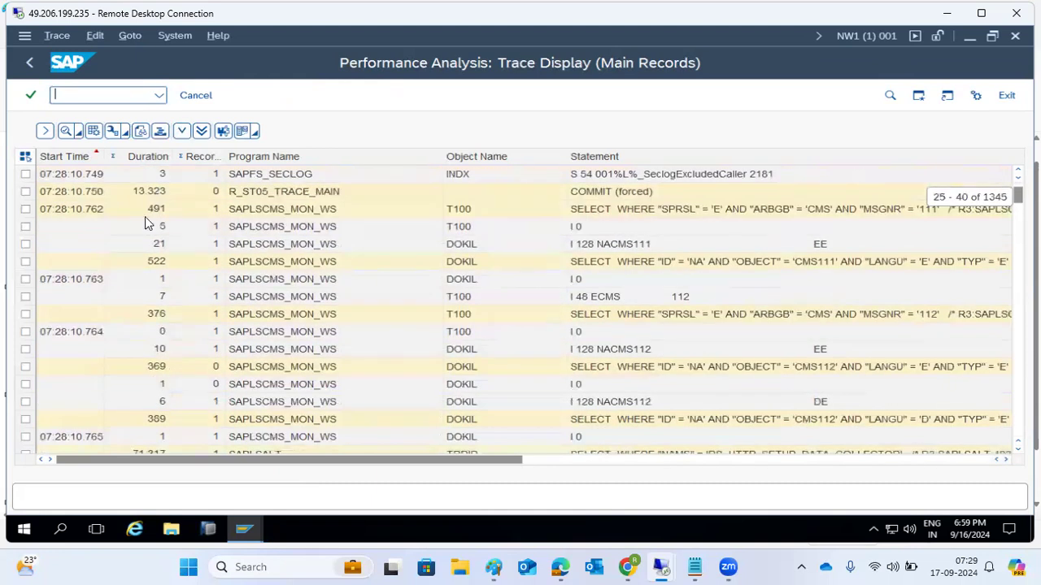
left_click(148, 194)
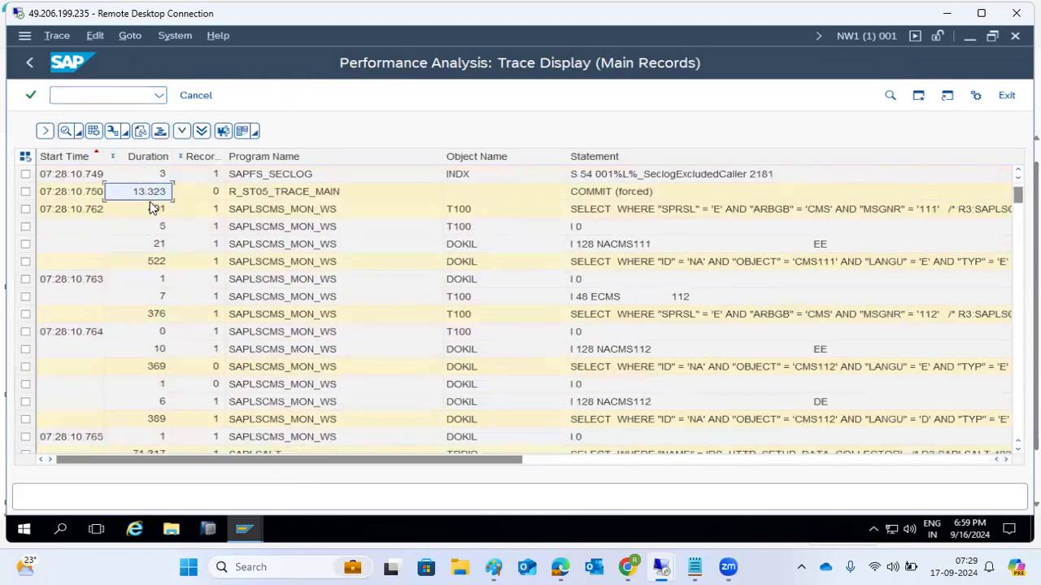
scroll(162, 292, "down", 3)
left_click(146, 298)
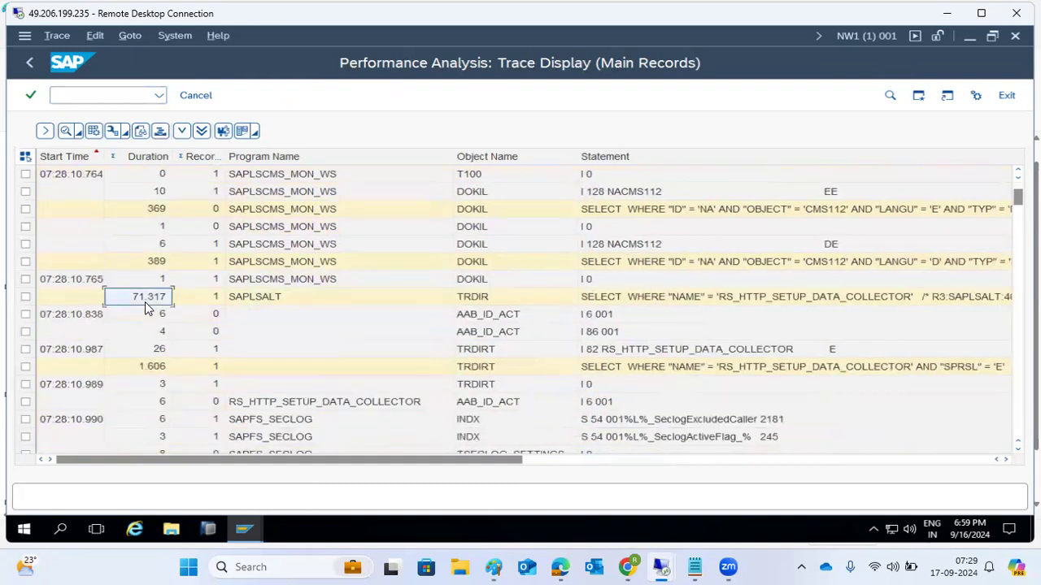
left_click(797, 304)
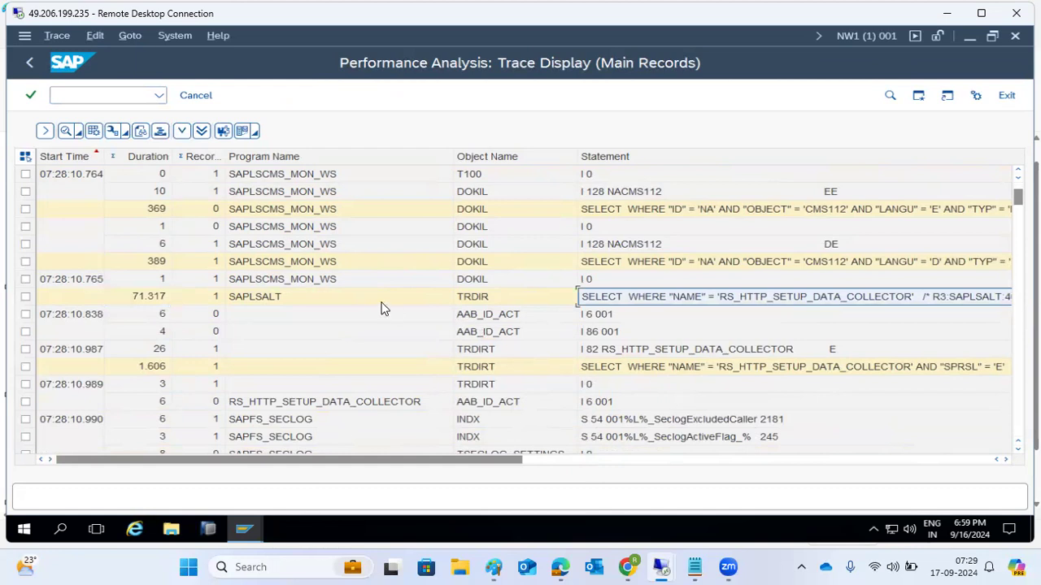
scroll(372, 311, "down", 5)
left_click(154, 278)
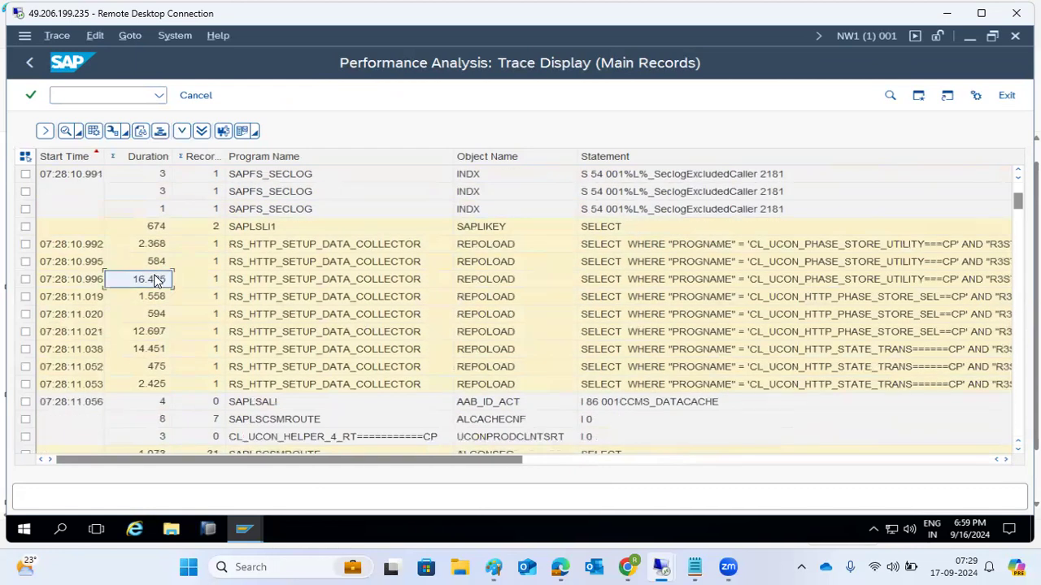
left_click(494, 279)
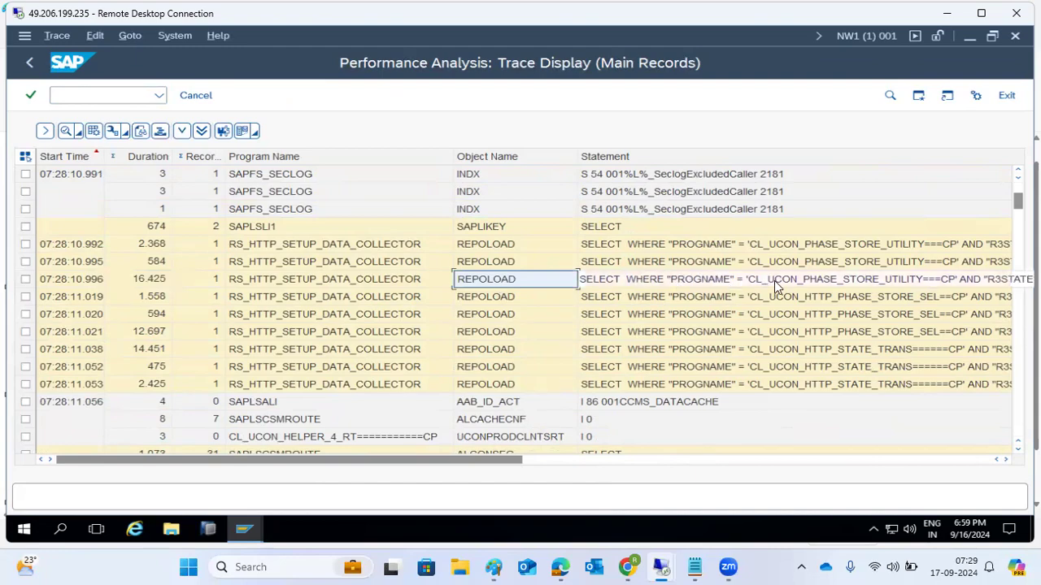
Step: Scroll through the remaining trace records
scroll(774, 292, "down", 20)
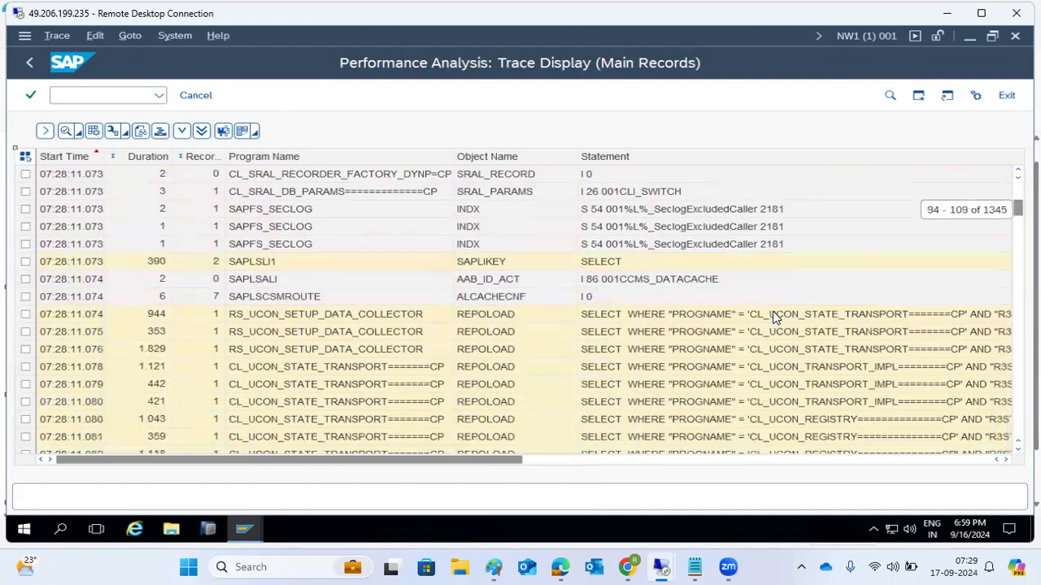
scroll(764, 321, "down", 20)
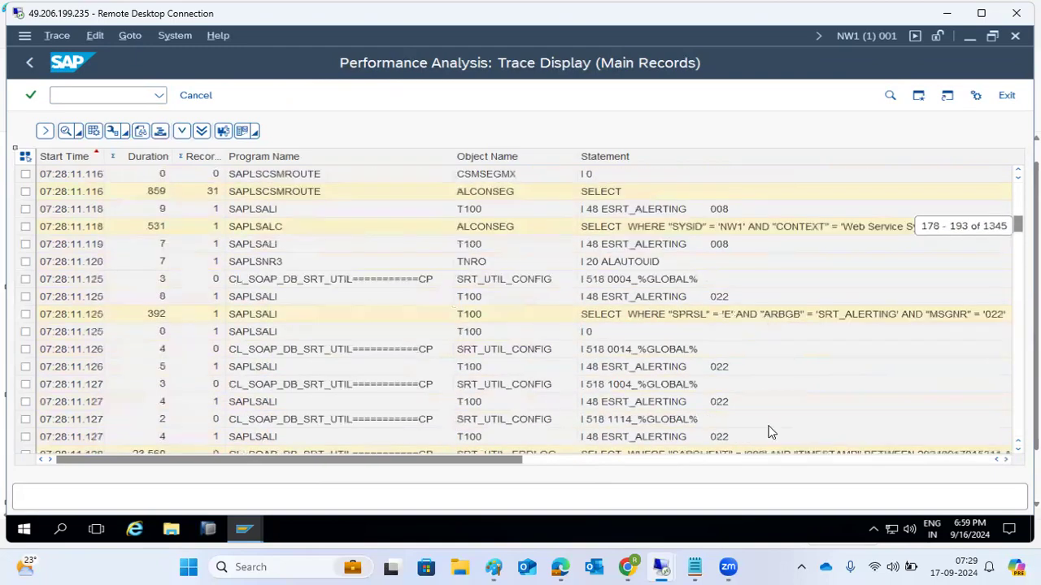
scroll(586, 342, "down", 20)
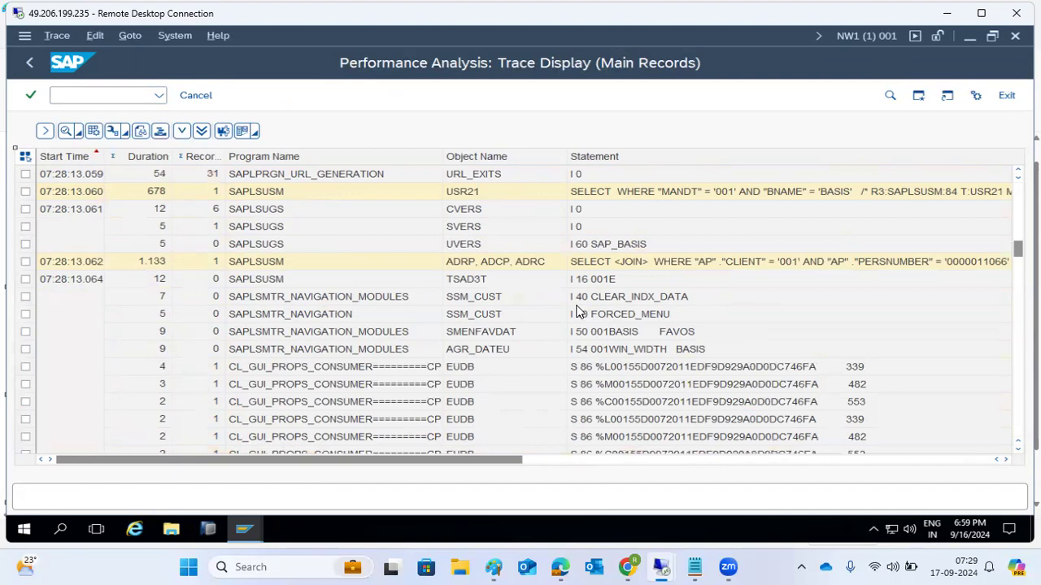
scroll(151, 317, "down", 5)
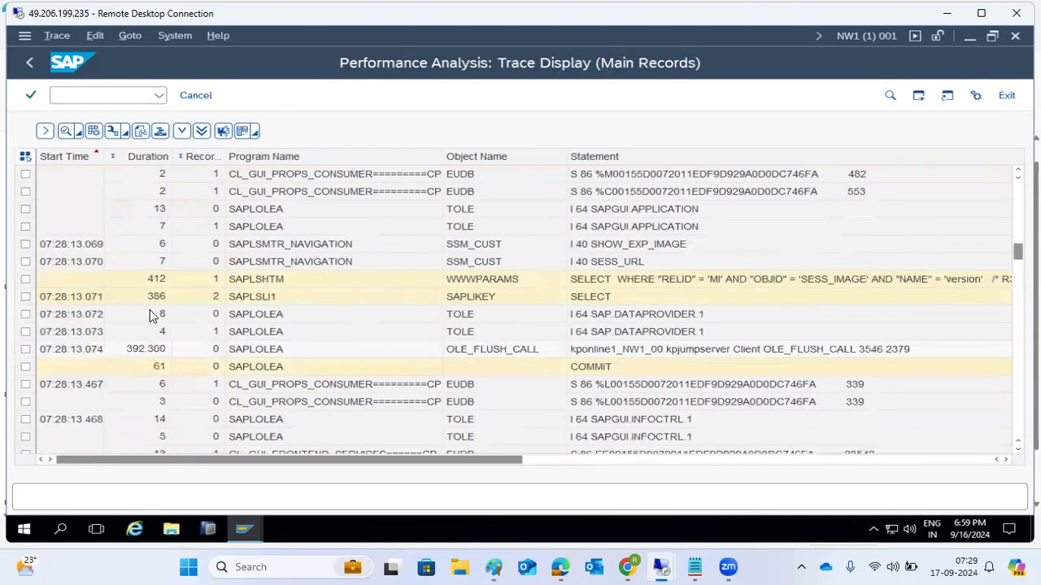
scroll(154, 301, "down", 12)
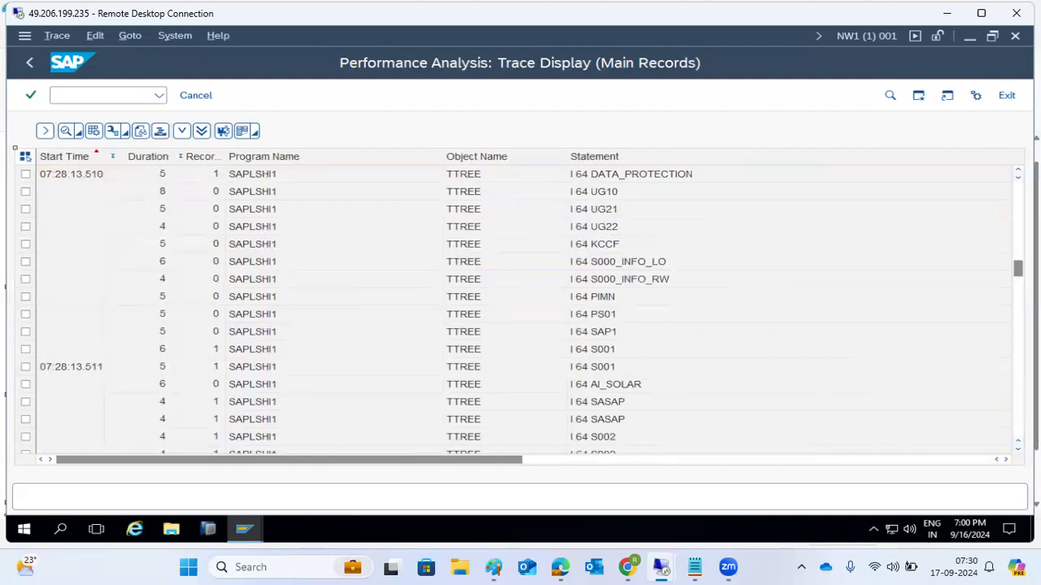
scroll(520, 304, "down", 5)
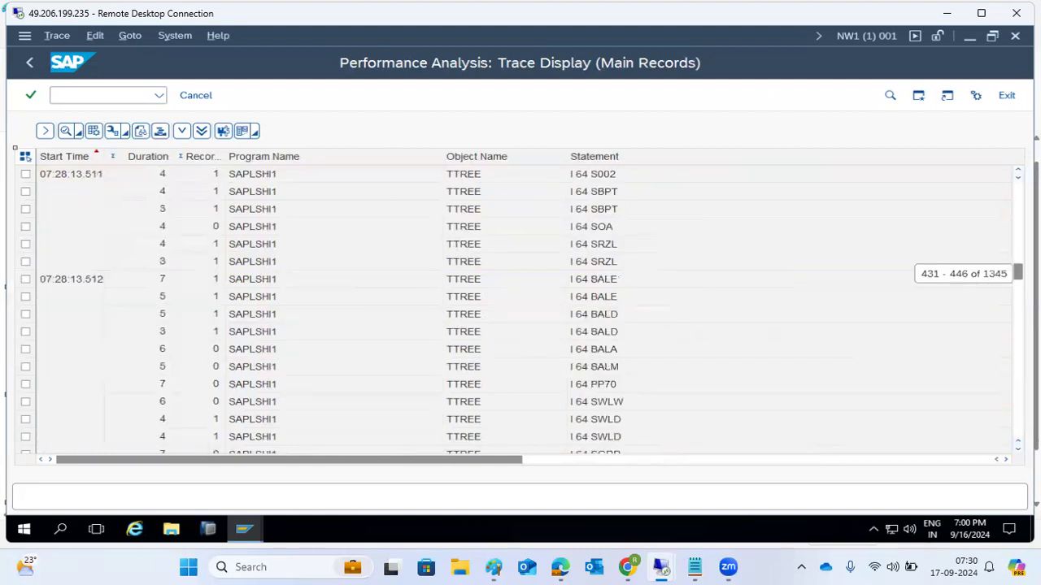
mouse_move(1017, 273)
left_mouse_down()
mouse_move(1017, 428)
mouse_move(1017, 199)
left_mouse_up()
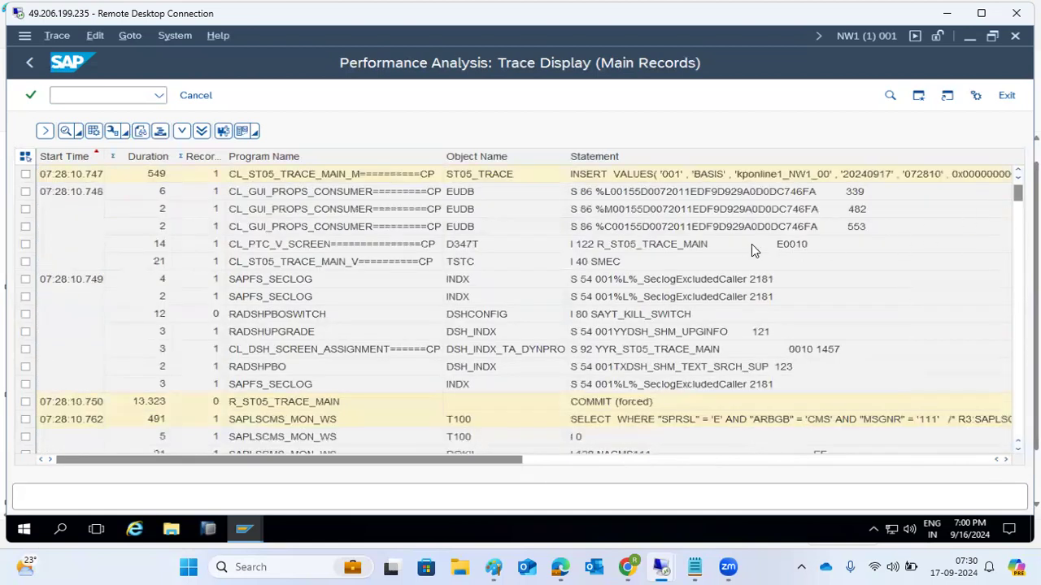
Step: Back out to SAP Easy Access and start the DB Performance Monitor with ST04
left_click(29, 64)
left_click(30, 64)
left_click(29, 63)
type("st04")
key("Return")
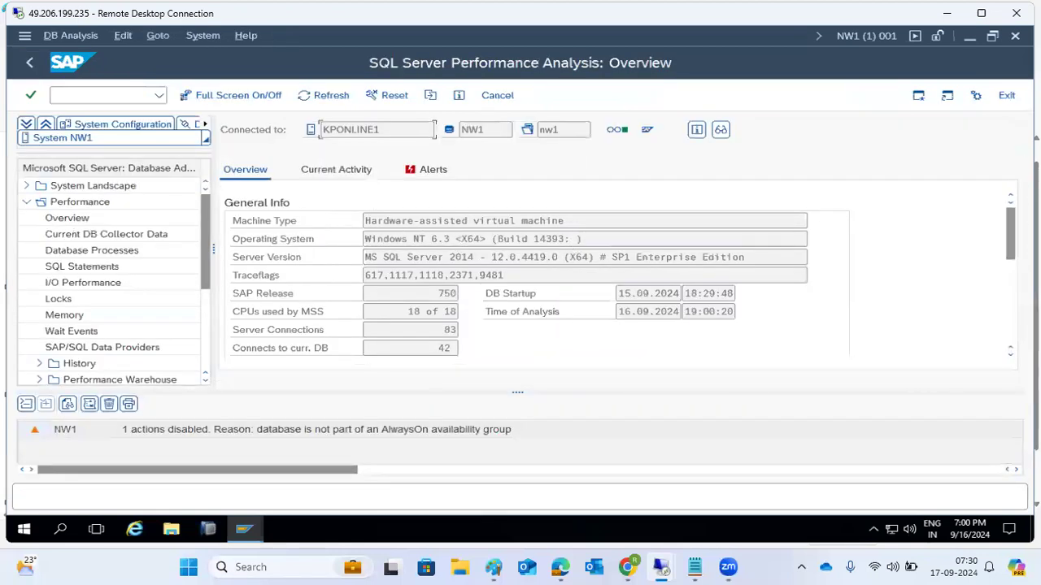
Step: Scroll the overview and highlight the SQL Server 2014 and operating system versions
left_click(1011, 295)
left_click_drag(1011, 295, 980, 288)
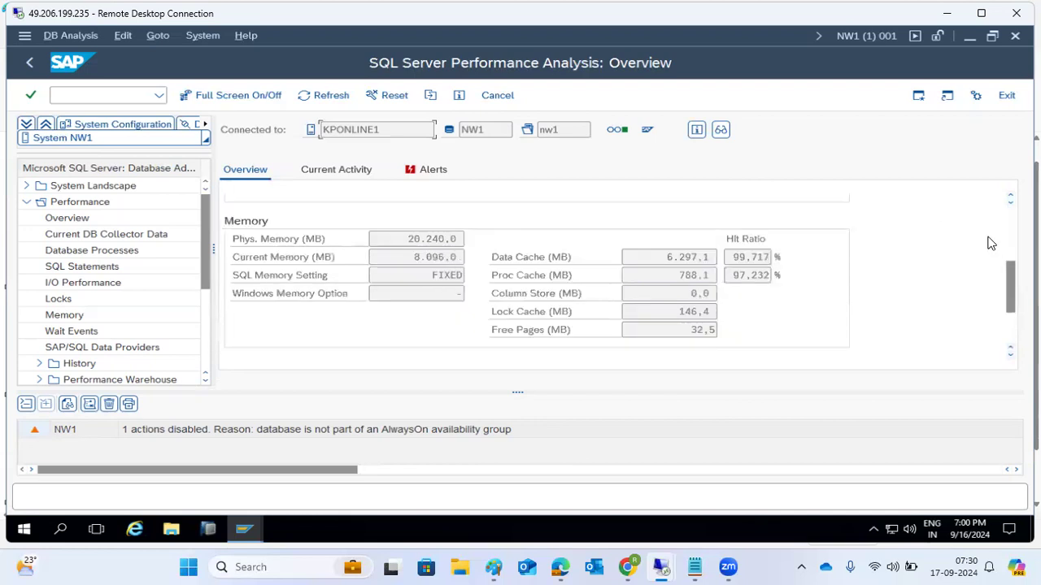
left_click(1013, 222)
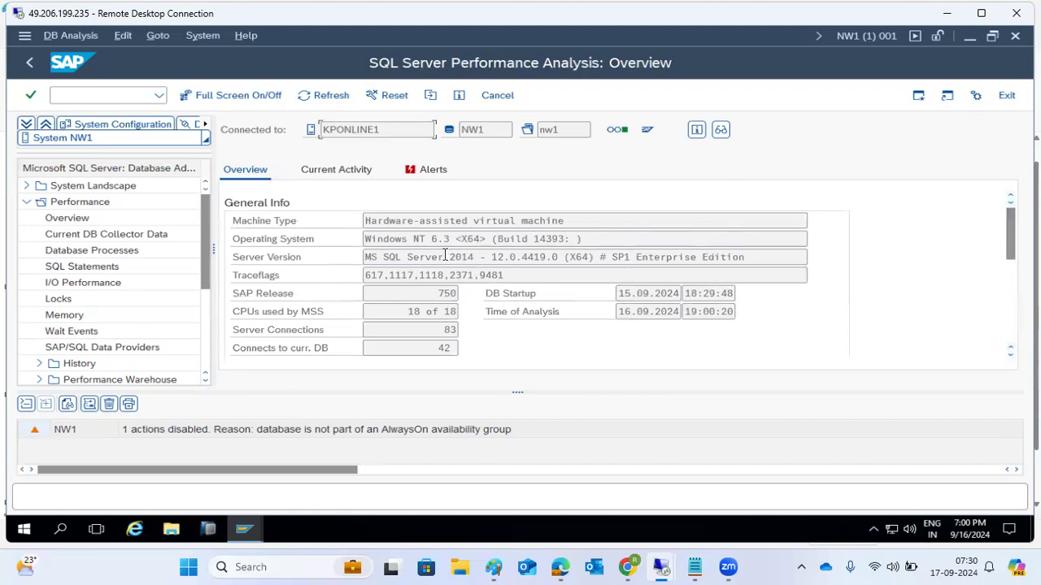
left_click_drag(486, 255, 507, 257)
left_click_drag(443, 239, 474, 240)
left_click(445, 218)
left_click(334, 168)
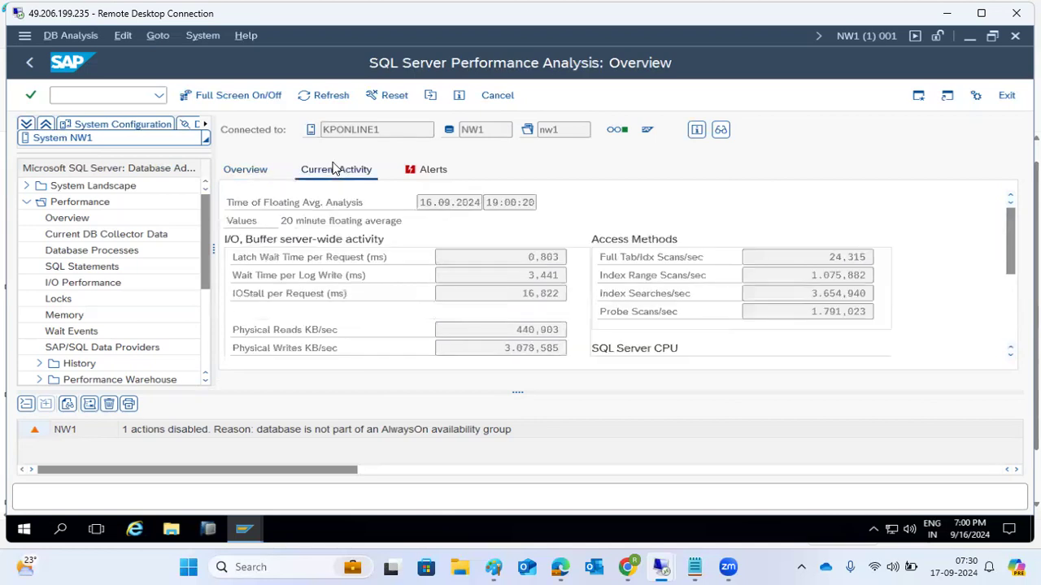
left_click(424, 176)
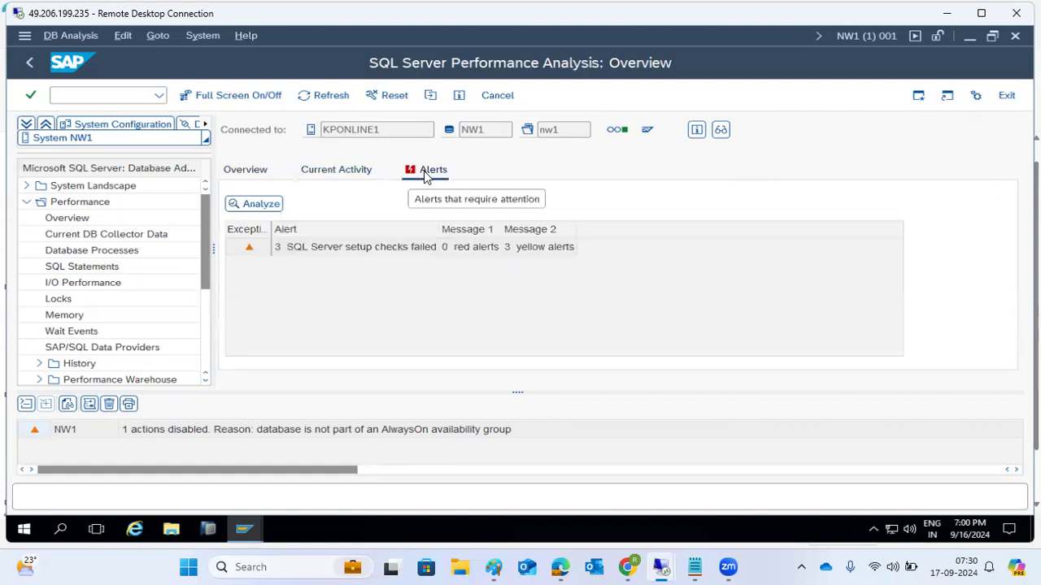
left_click(338, 172)
left_click(261, 177)
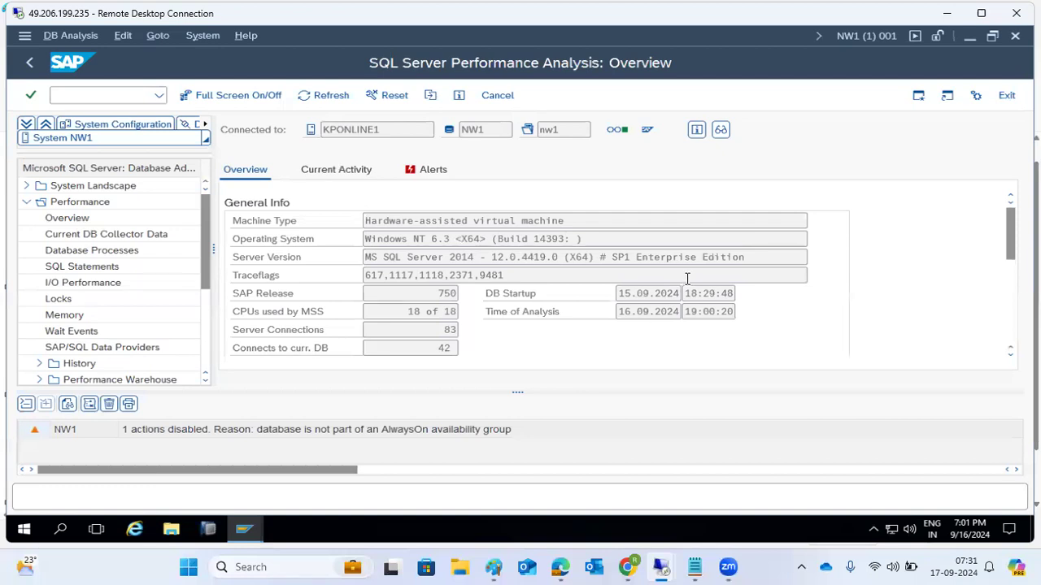
left_click_drag(686, 292, 728, 303)
left_click_drag(688, 310, 745, 317)
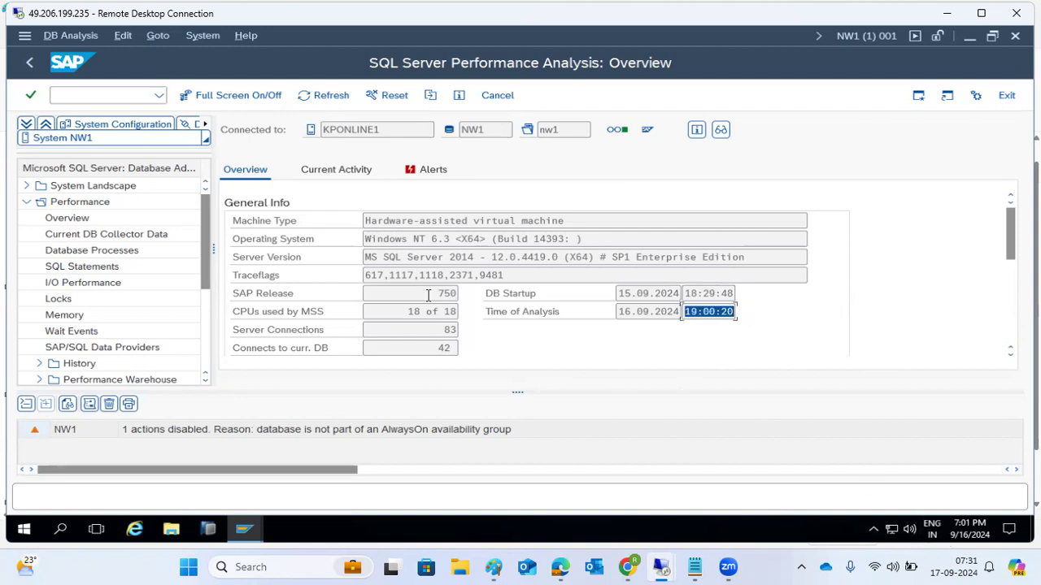
left_click_drag(422, 293, 444, 311)
left_click(448, 330)
scroll(476, 343, "down", 5)
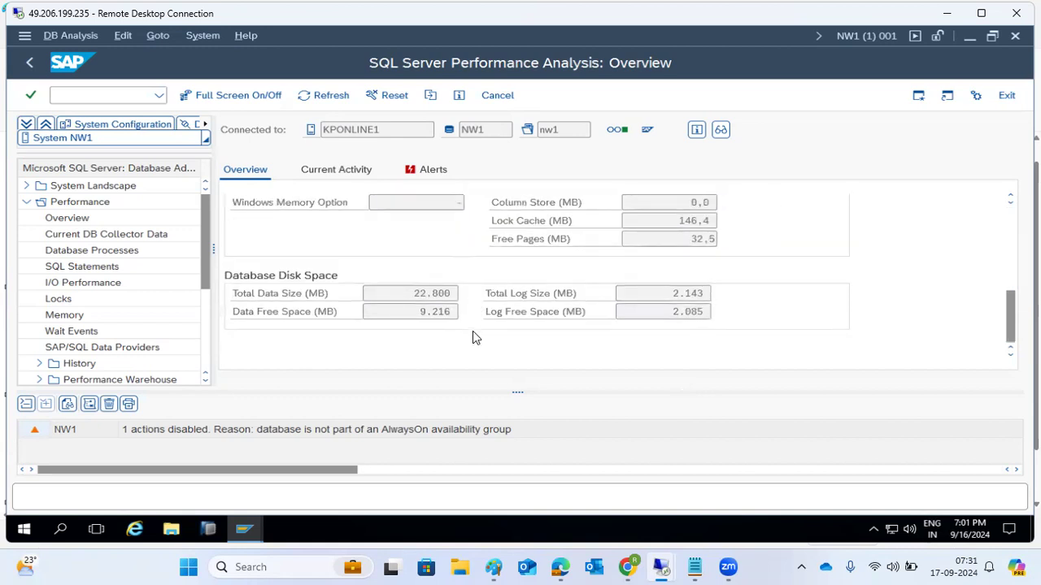
double_click(423, 294)
left_click(431, 312)
scroll(481, 250, "up", 5)
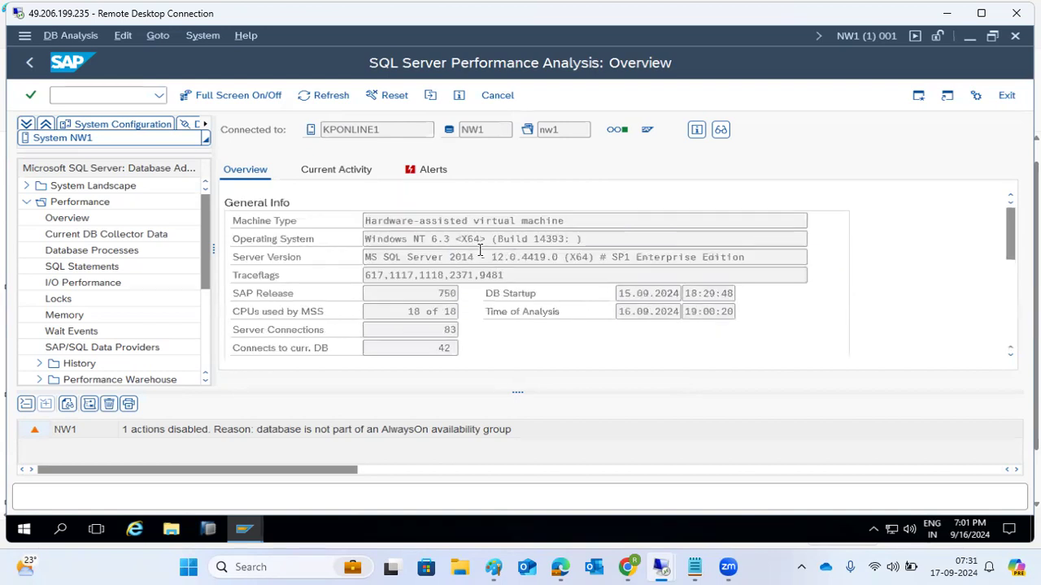
scroll(272, 305, "down", 2)
scroll(41, 268, "down", 3)
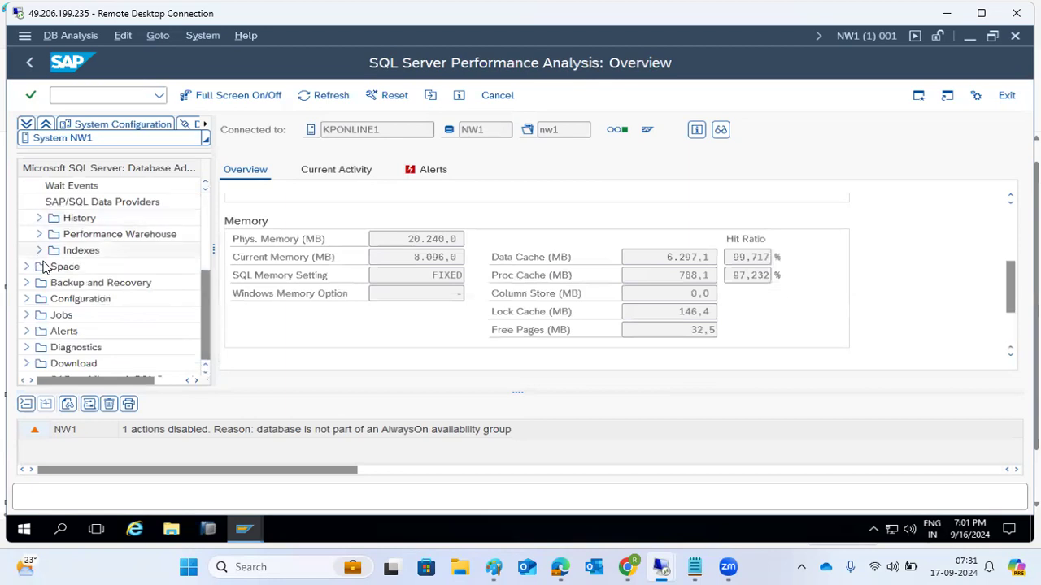
scroll(45, 266, "up", 2)
scroll(48, 266, "up", 3)
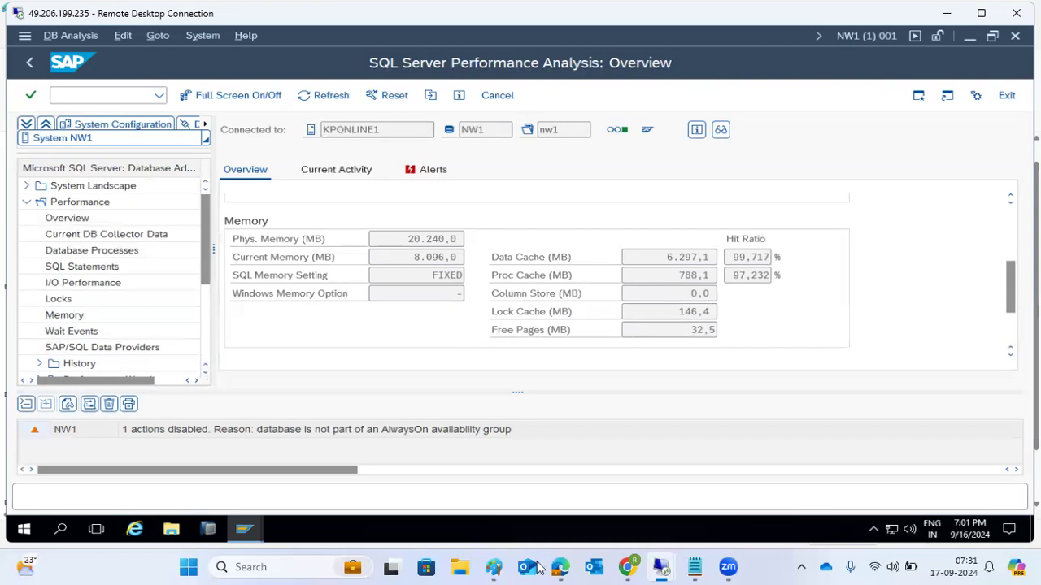
Step: In the Paint notes, add a line reading 'DBACOCKPIT - DB related' below ST05
left_click(493, 567)
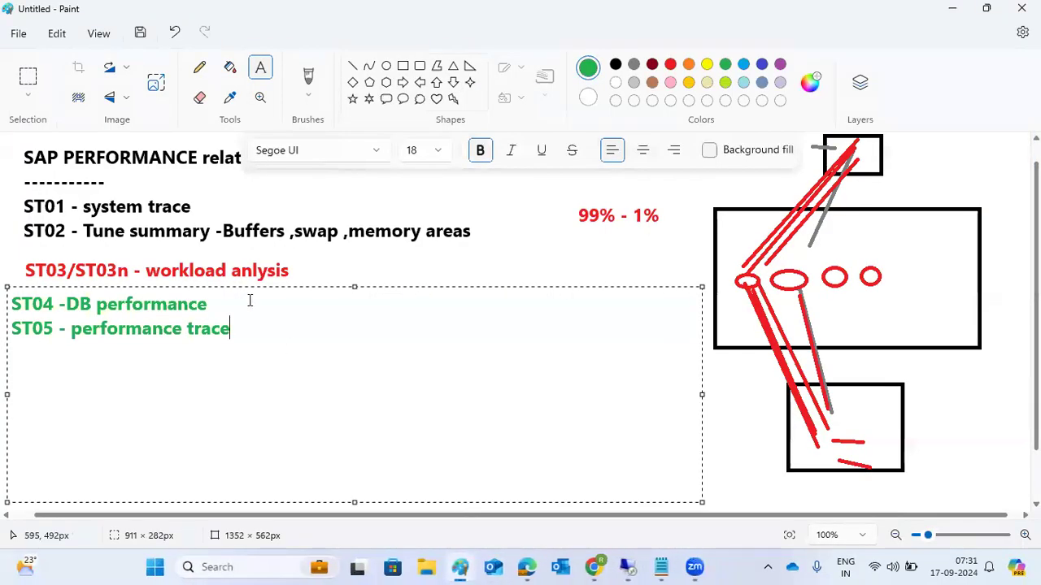
left_click(370, 265)
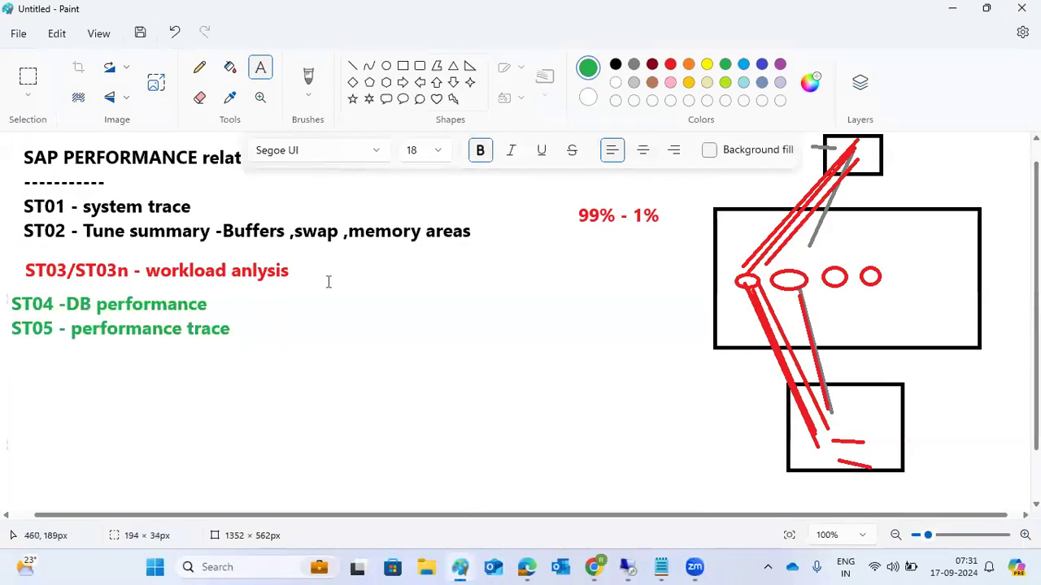
left_click_drag(9, 352, 748, 486)
type("DBACOCKPIT -")
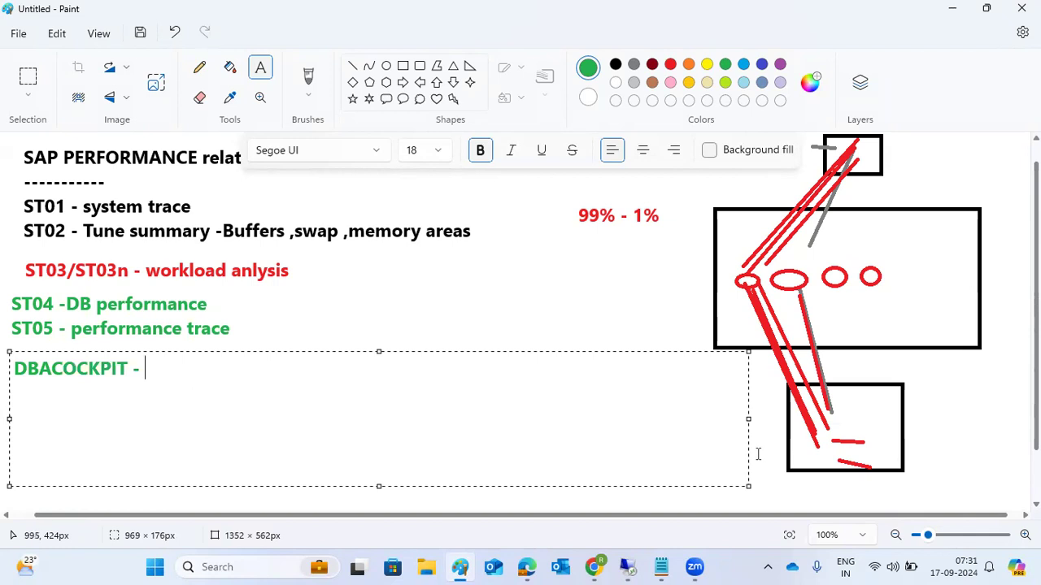
type(" DB related")
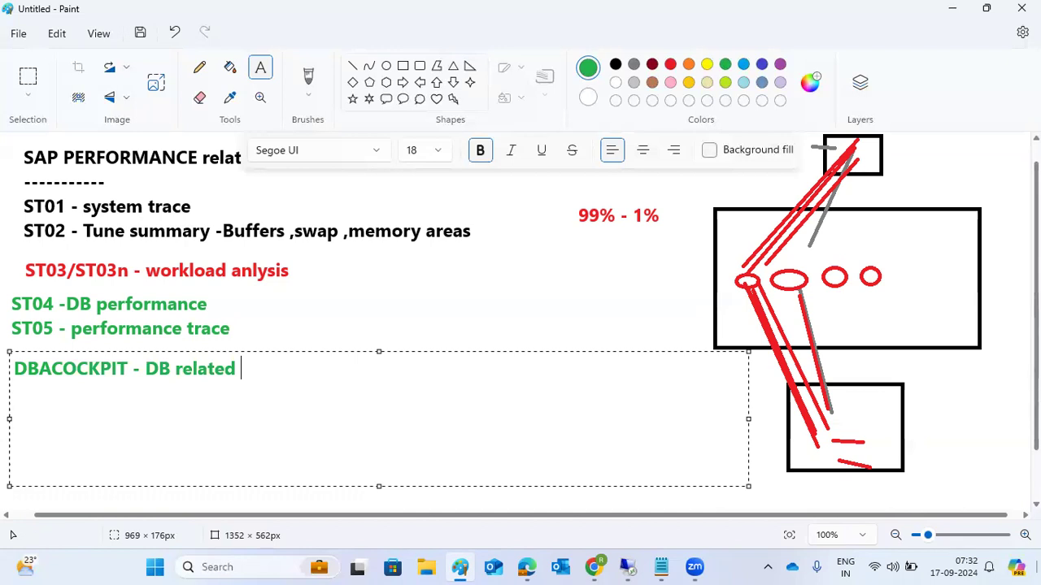
Step: Return to the SAP remote session with the command field ready
left_click(628, 567)
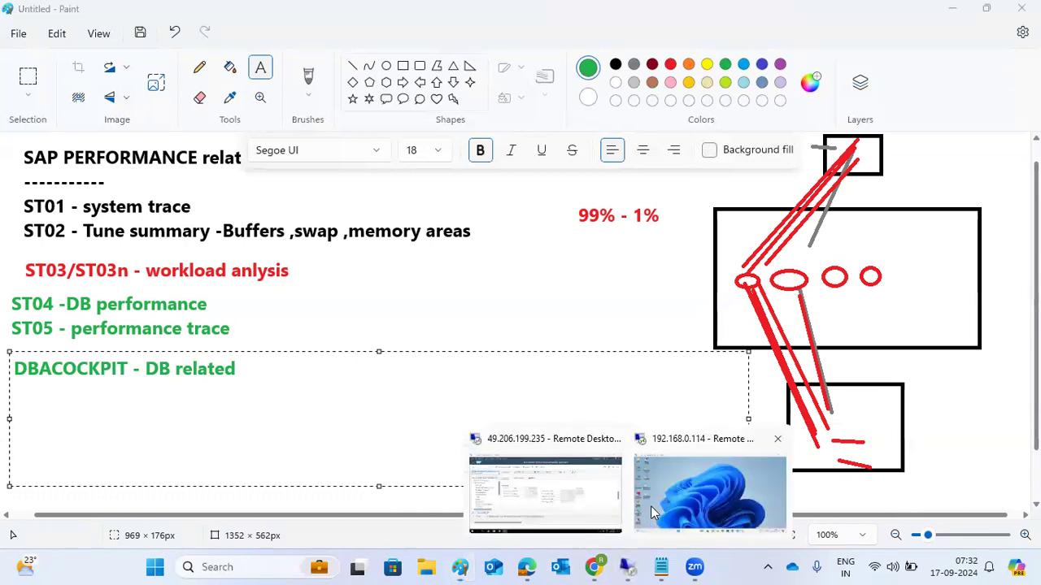
left_click(518, 476)
left_click(117, 98)
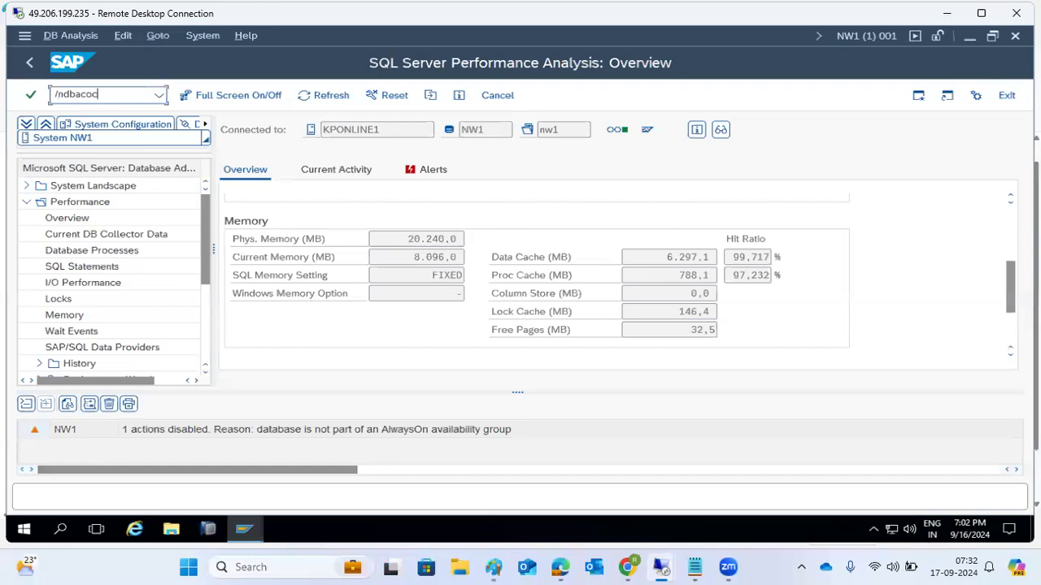
Step: Run /ndbacockpit and collapse the System Landscape branch
type("/ndbacockpit")
key("Return")
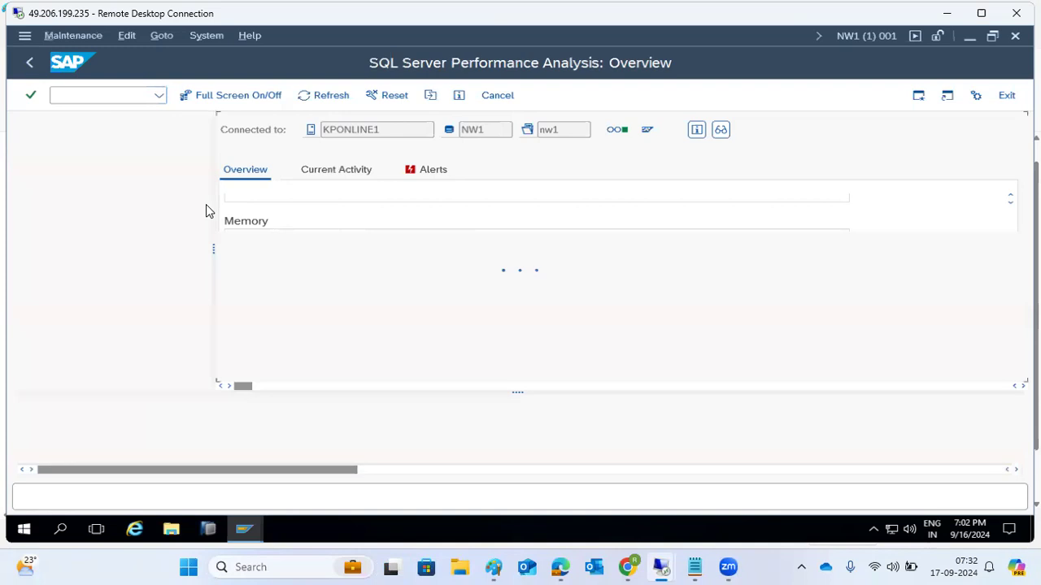
left_click(27, 186)
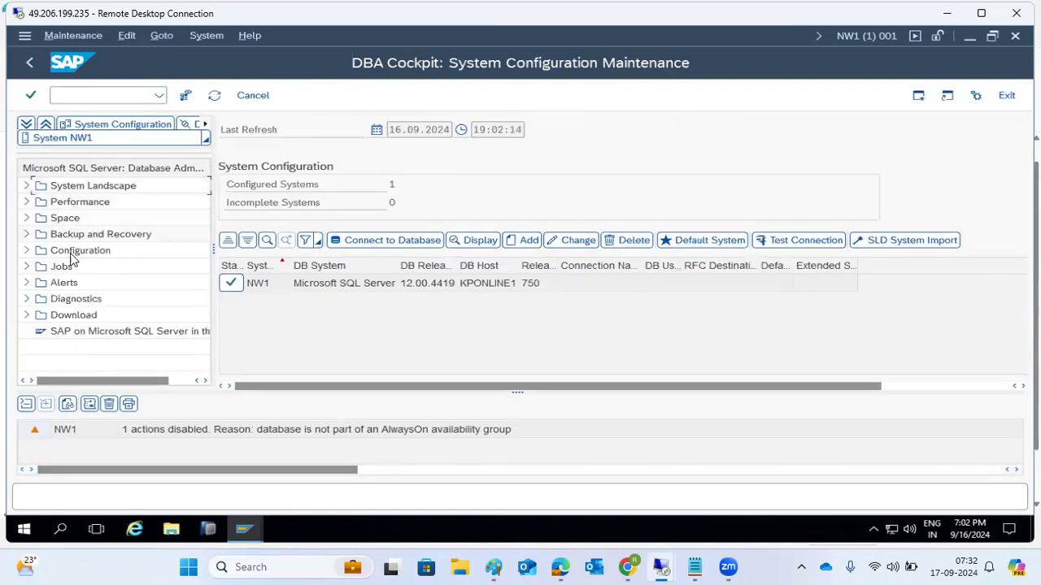
Step: Run /ndb01 to show the Database Lock Overview, collapsing Performance and rerunning it
left_click(90, 97)
type("/ndb")
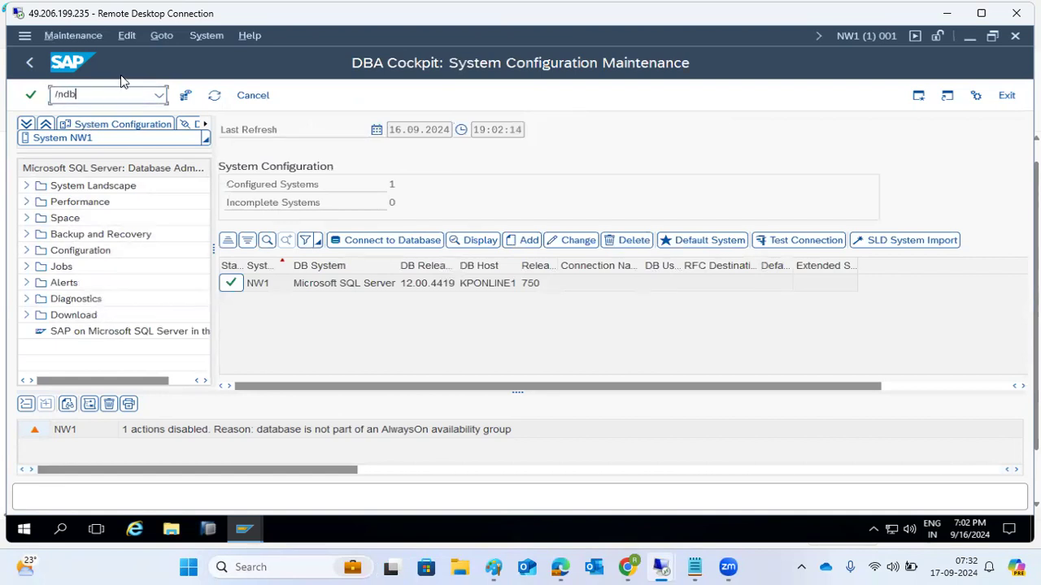
type("01")
key("Return")
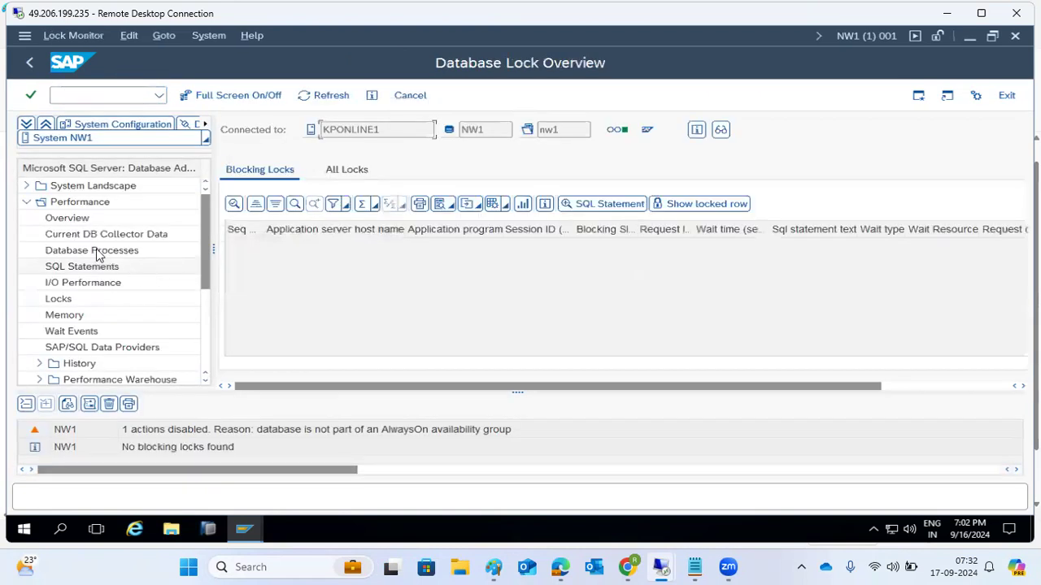
left_click(27, 201)
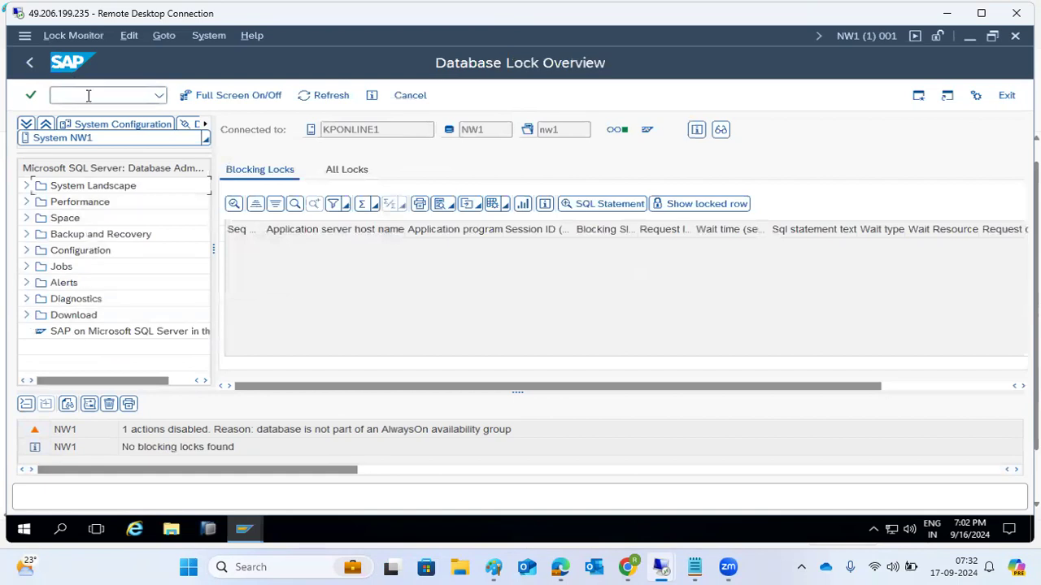
type("/ndb01")
key("Return")
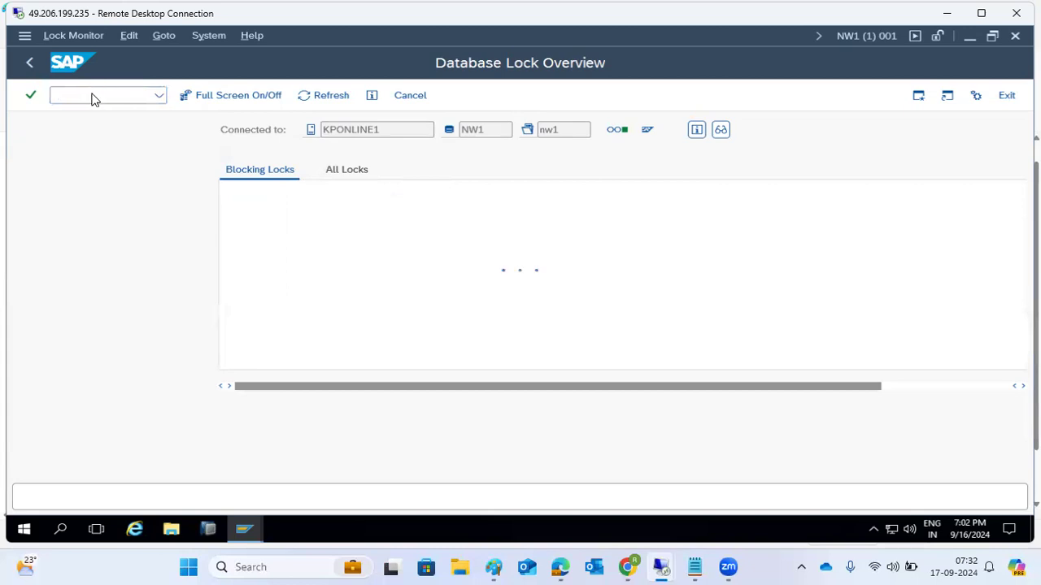
Step: Add the line 'ST04,DB01,DB02,DB13,DB12' under the DBACOCKPIT note in Paint
left_click(493, 566)
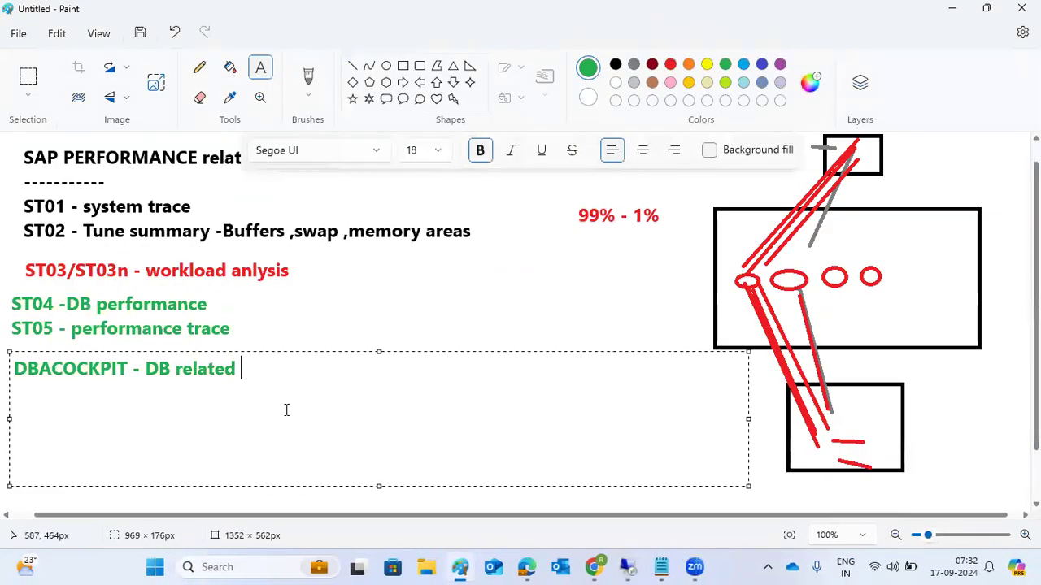
left_click_drag(38, 399, 698, 461)
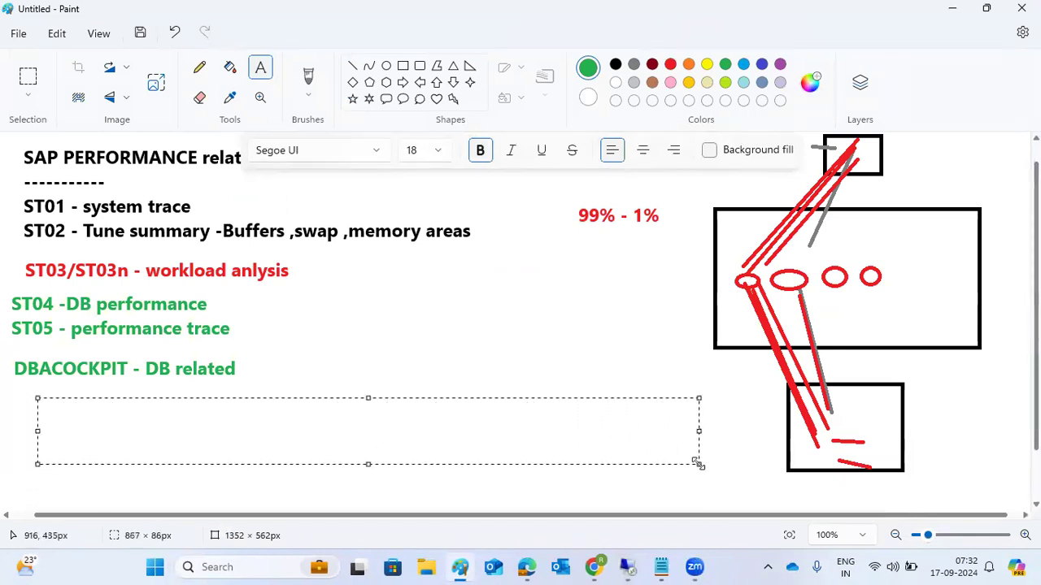
type("ST03")
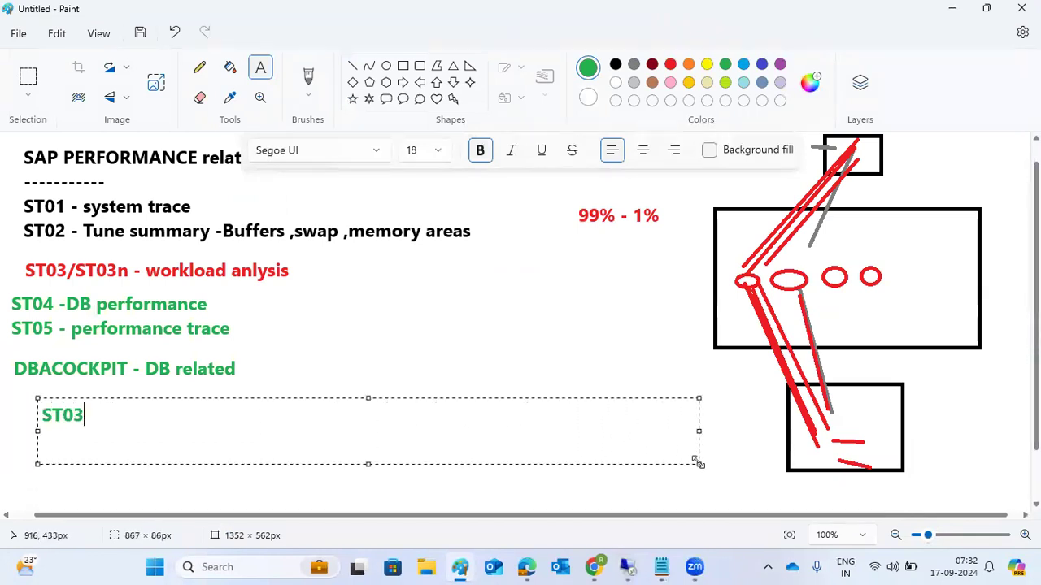
key("BackSpace")
type("4,DB01")
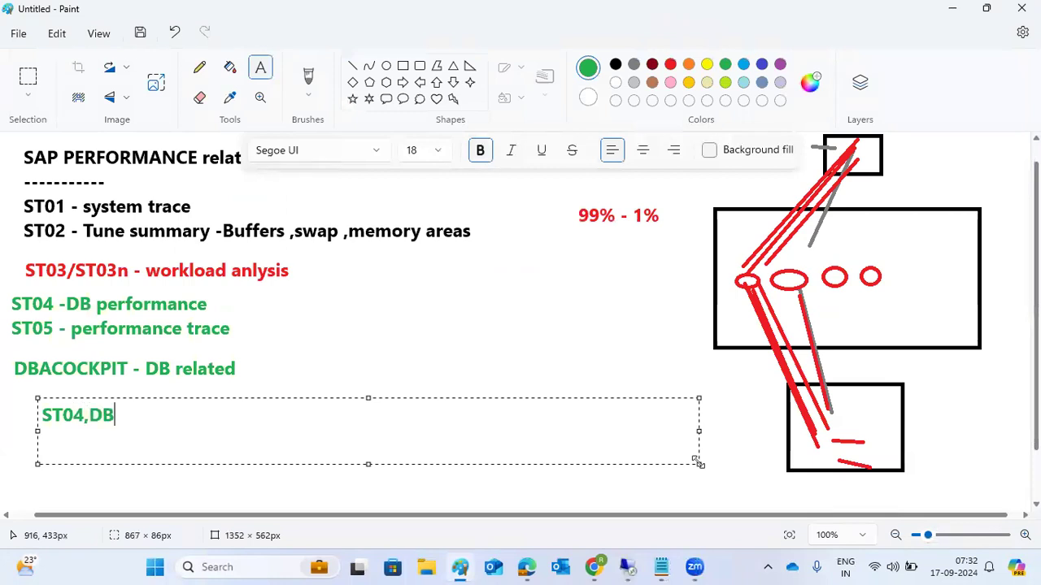
type("DB02,")
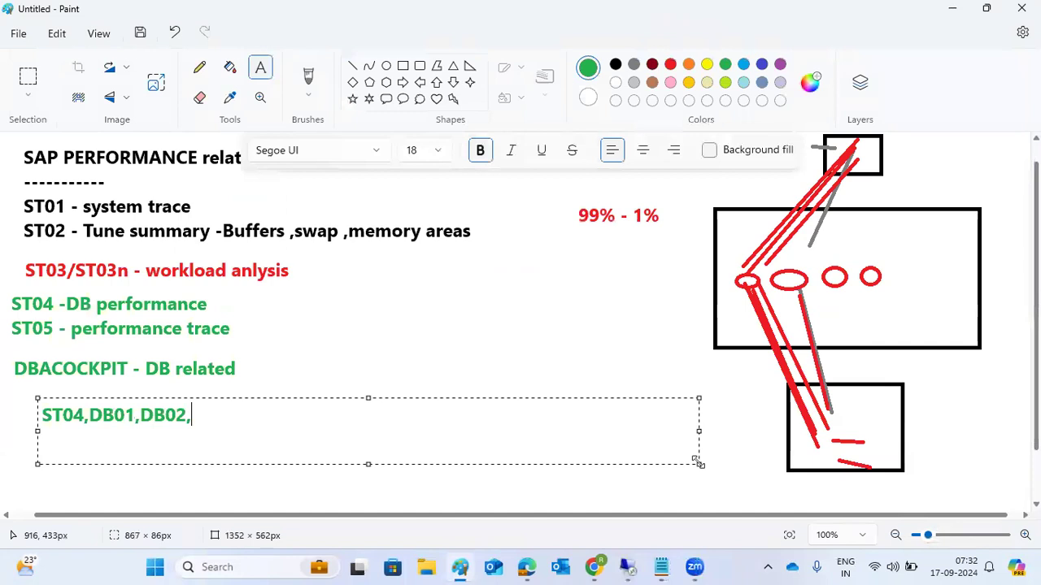
type("DB13")
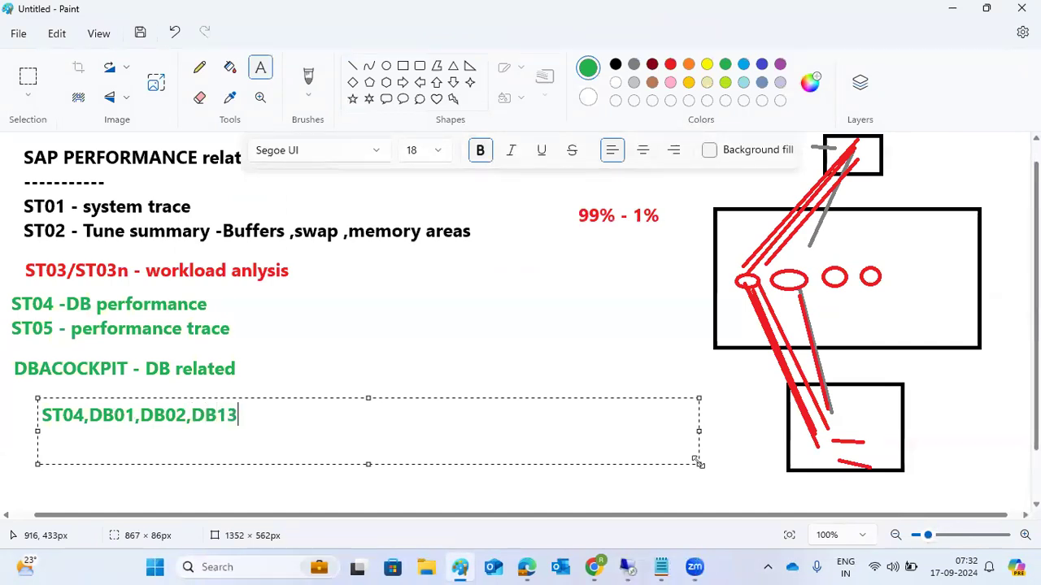
type(",DB12,")
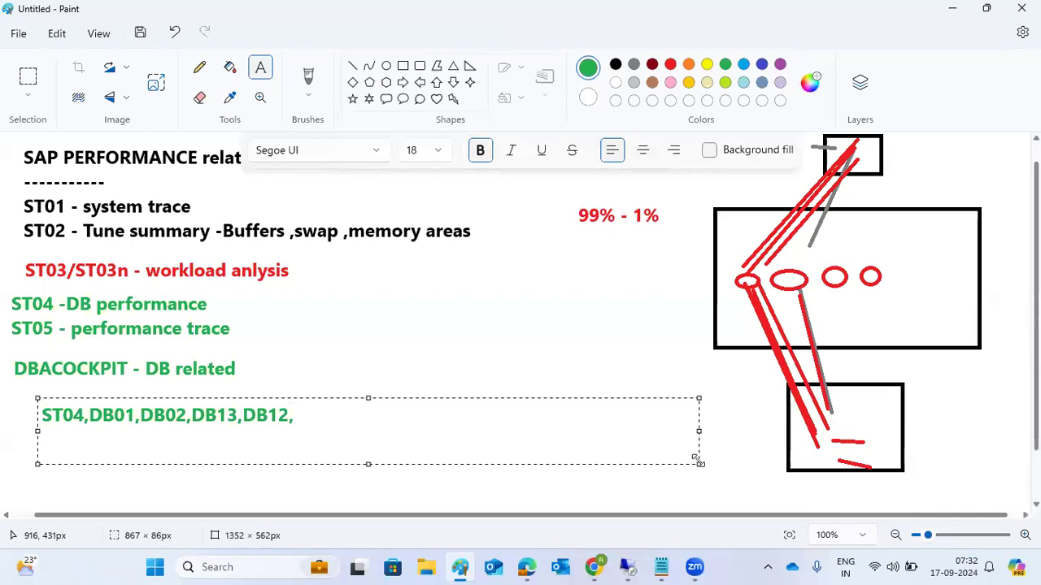
left_click_drag(47, 418, 331, 416)
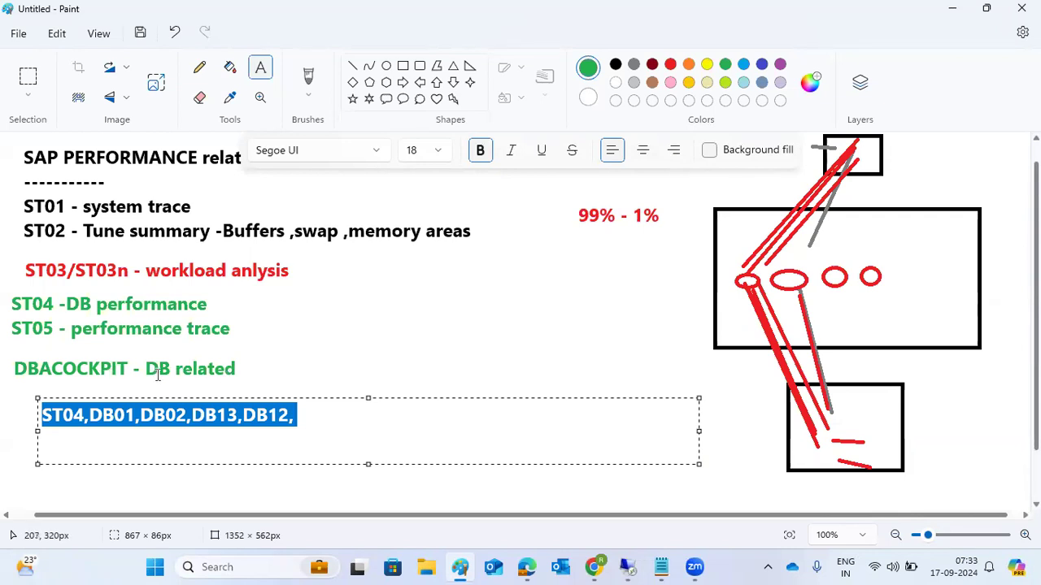
left_click(84, 416)
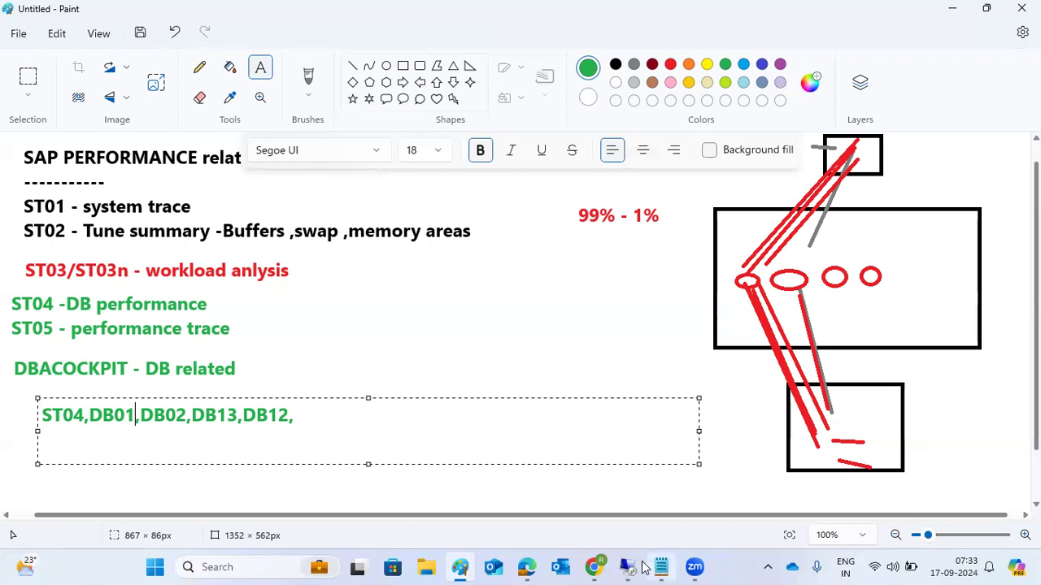
Step: Highlight DB02 and DB13 in the list, then return to the SAP remote session
mouse_move(626, 563)
left_click_drag(167, 409, 238, 411)
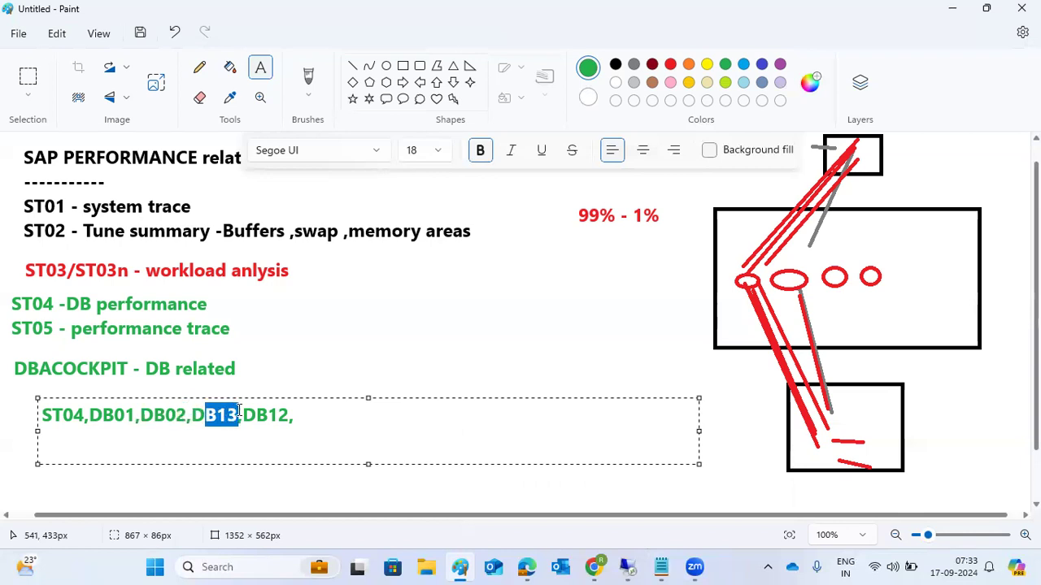
left_click(215, 413)
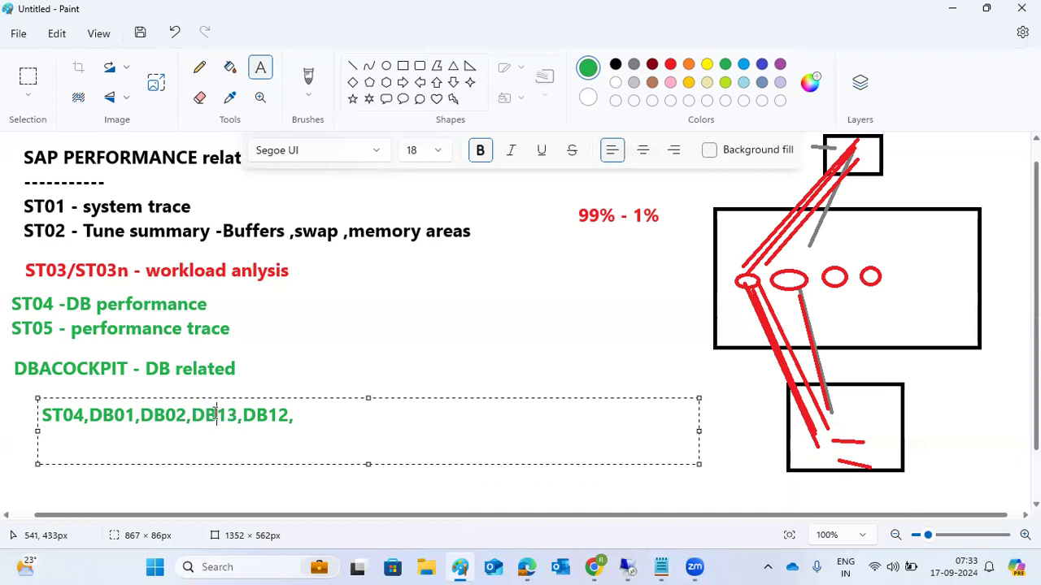
left_click(198, 412)
left_click_drag(197, 411, 294, 416)
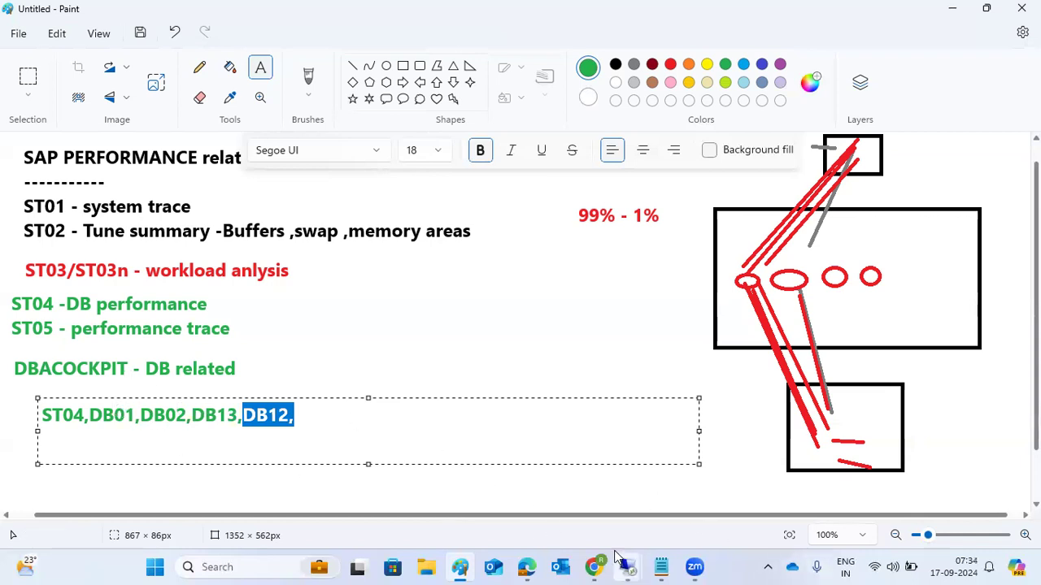
mouse_move(627, 567)
left_click(557, 491)
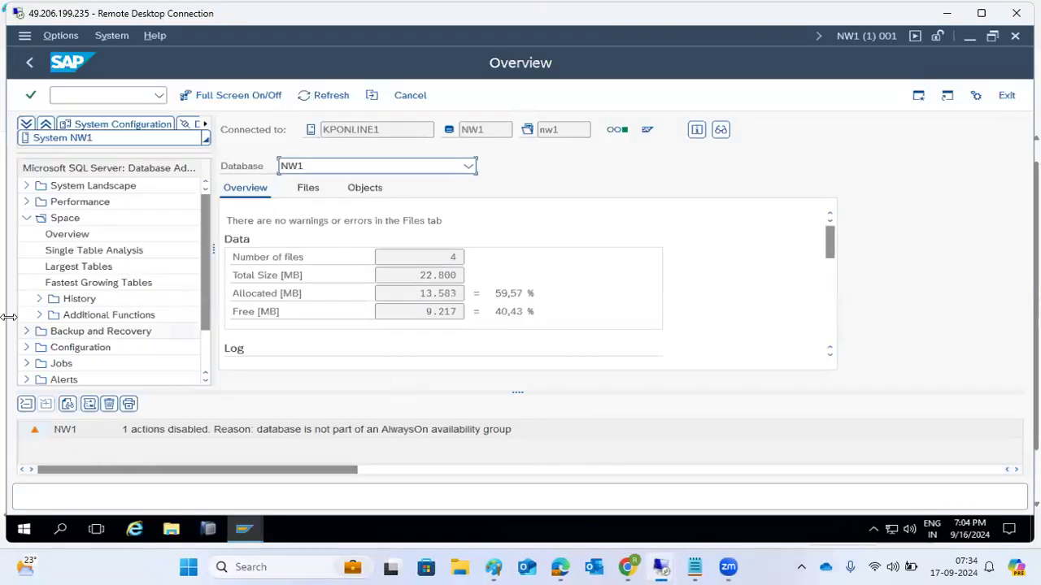
Step: Browse System Configuration, Database Connections, DB Connection Monitor and Central Calendar, ending on Performance > Overview
left_click(24, 220)
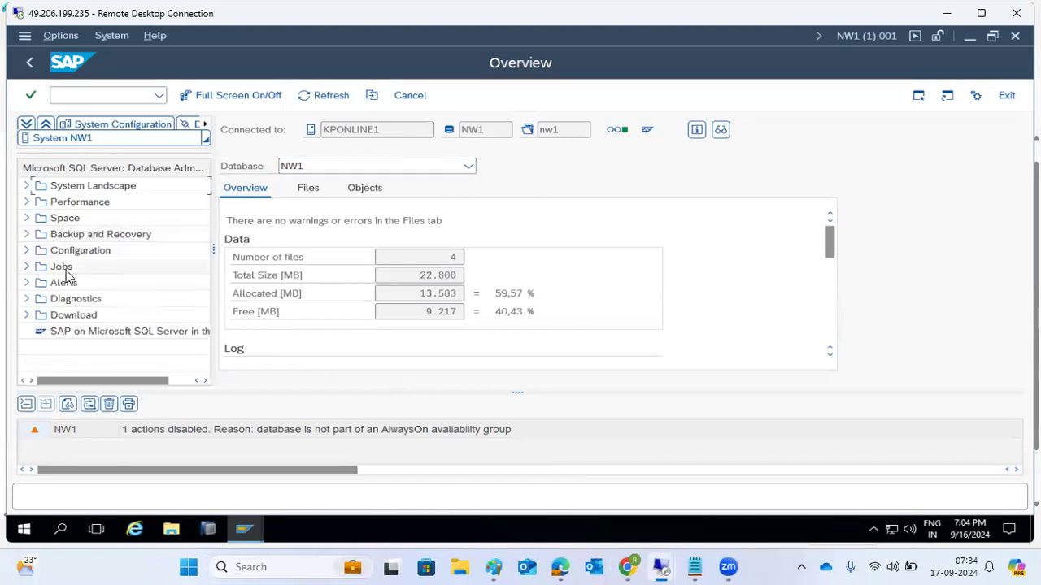
left_click(24, 189)
left_click(92, 204)
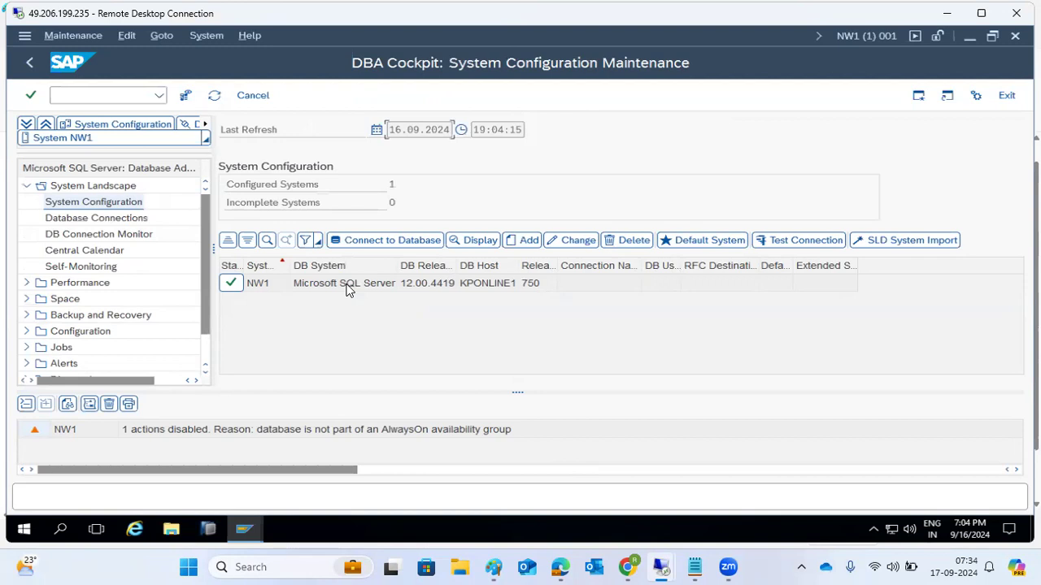
left_click(77, 222)
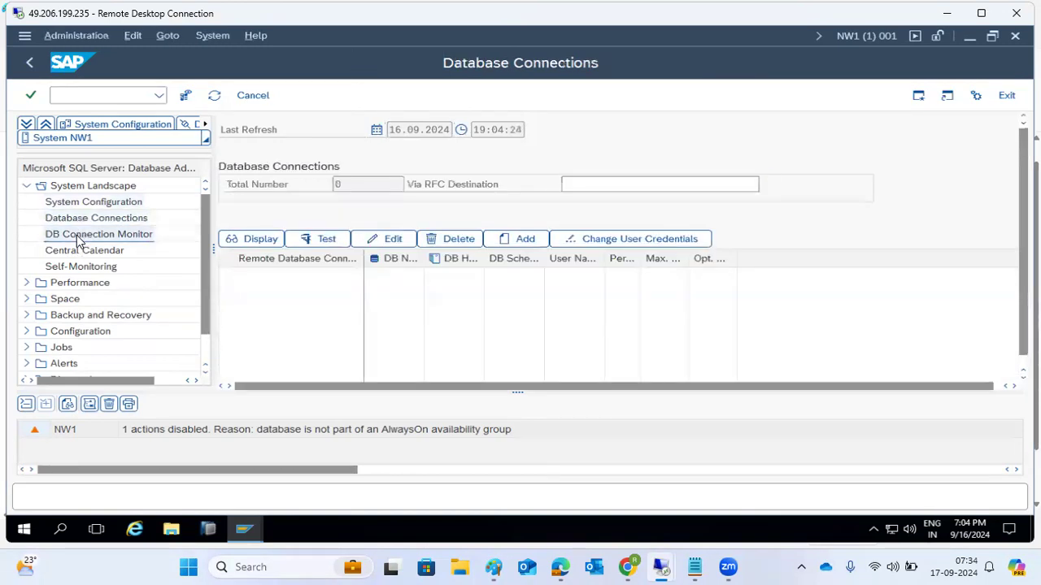
left_click(79, 236)
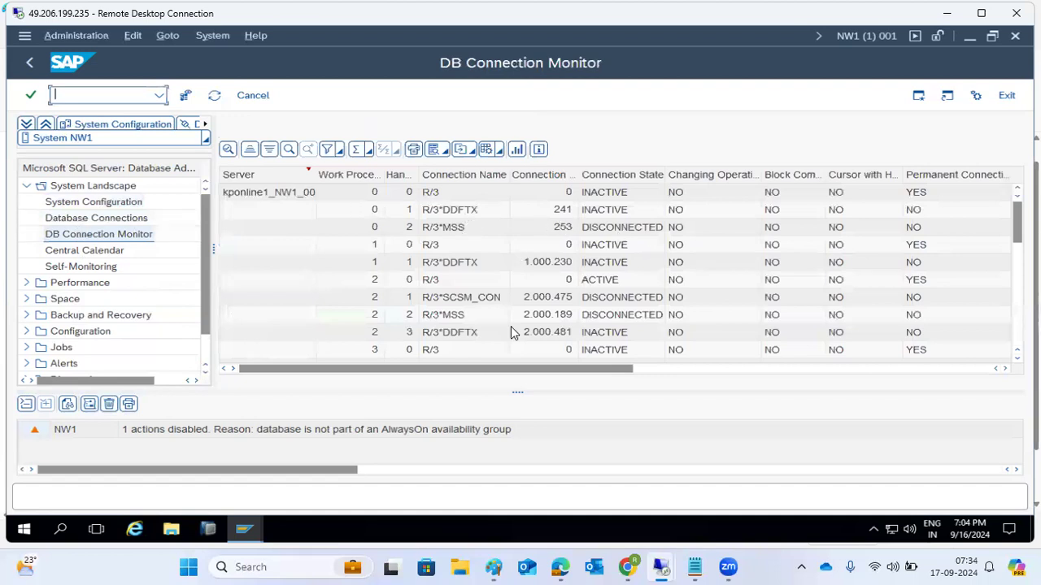
left_click(59, 257)
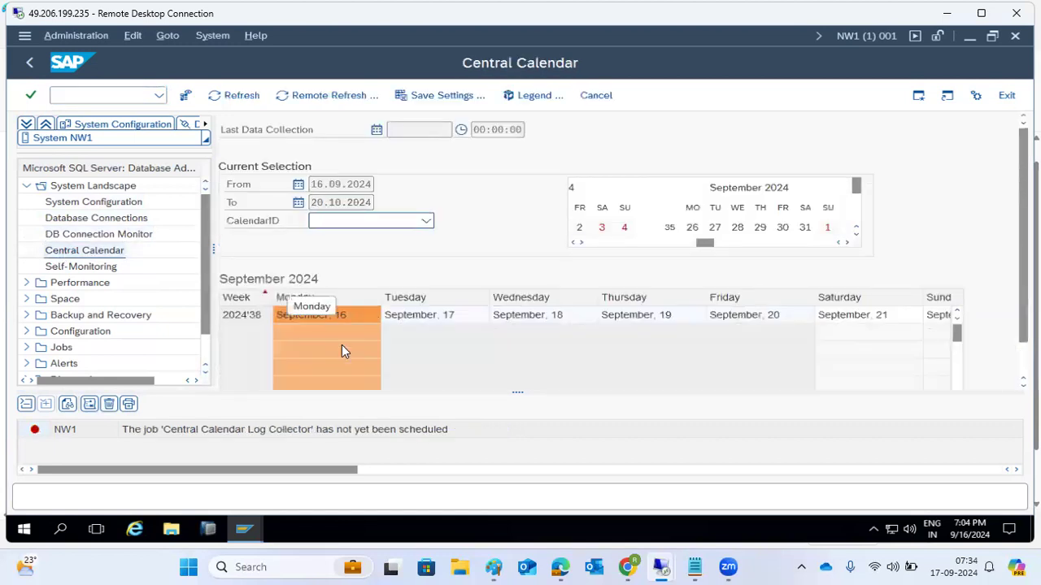
left_click(27, 282)
left_click(56, 301)
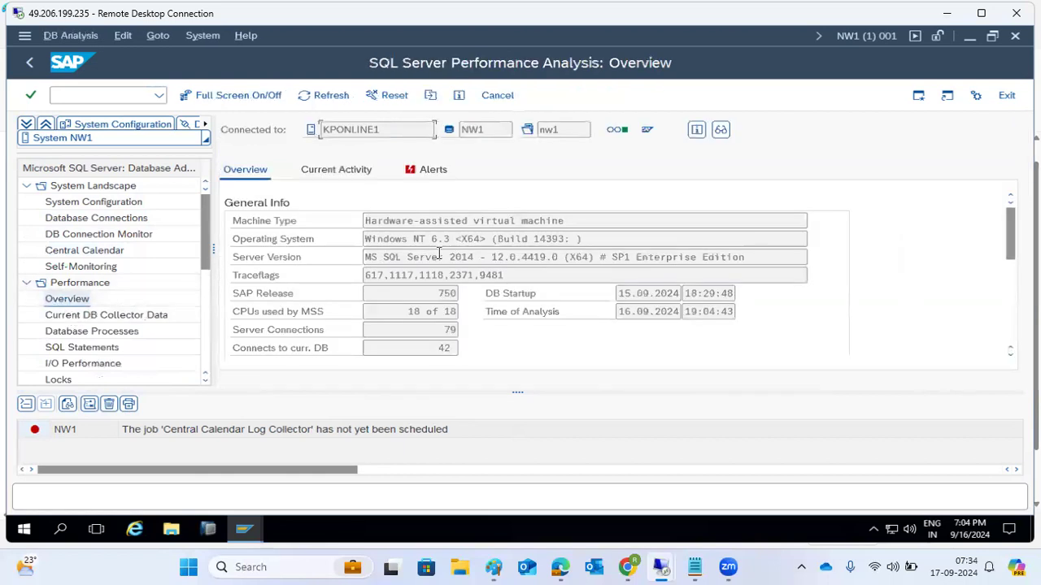
Step: Check I/O per file, locks and memory details (available physical memory), then expand History and Space
left_click(71, 365)
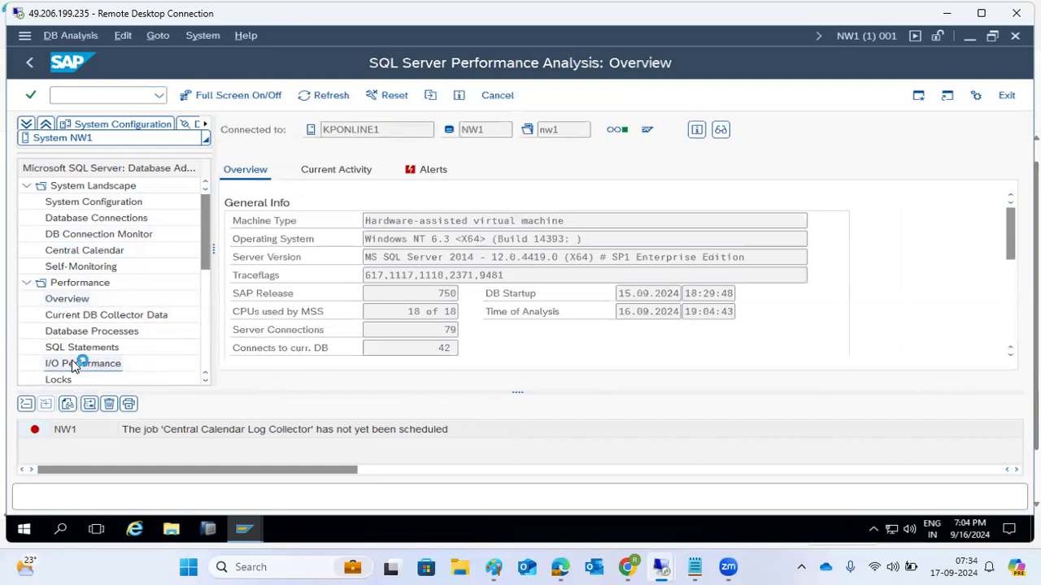
scroll(73, 361, "down", 2)
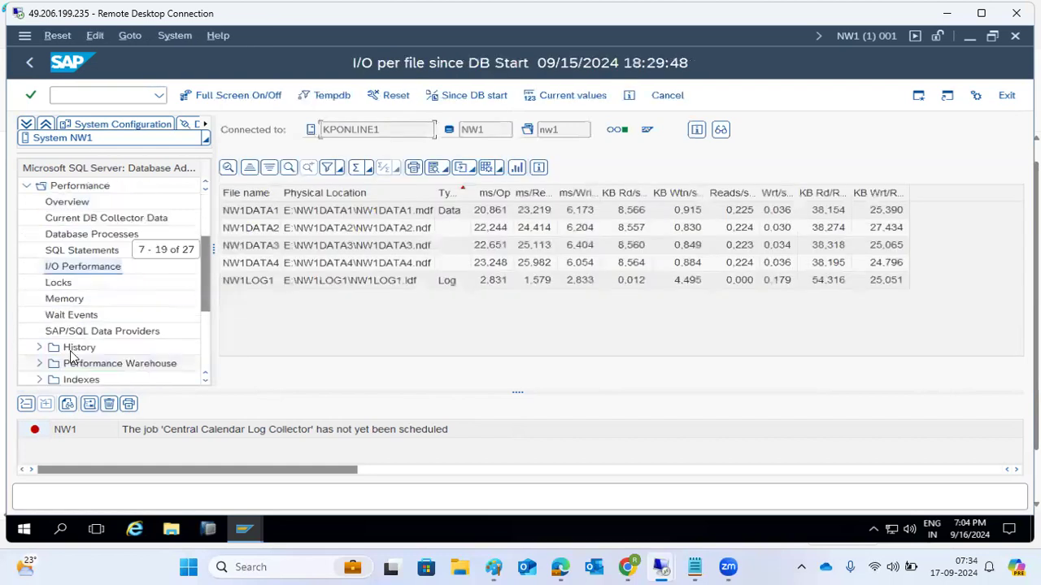
left_click(52, 284)
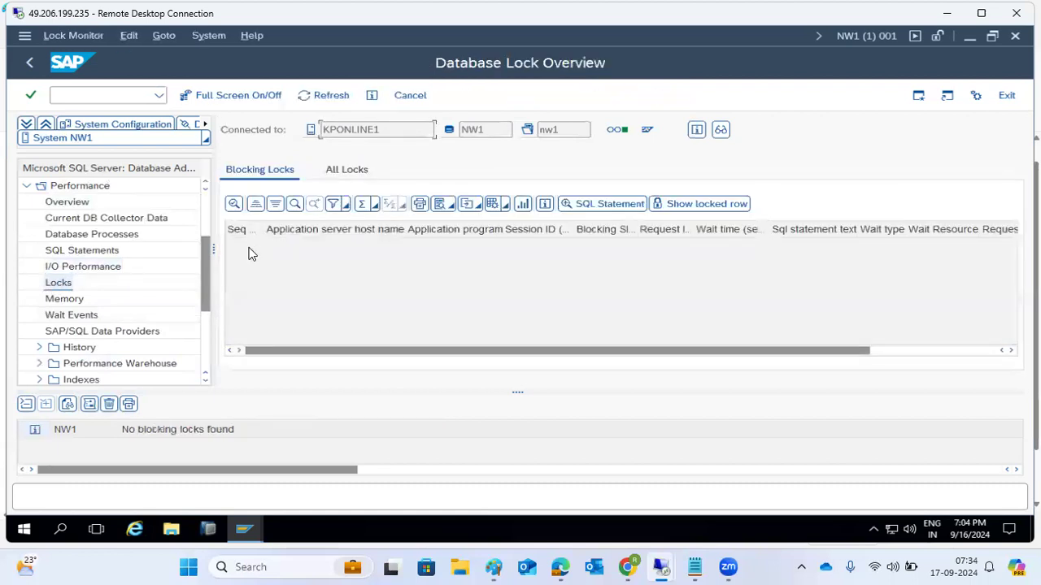
left_click(57, 301)
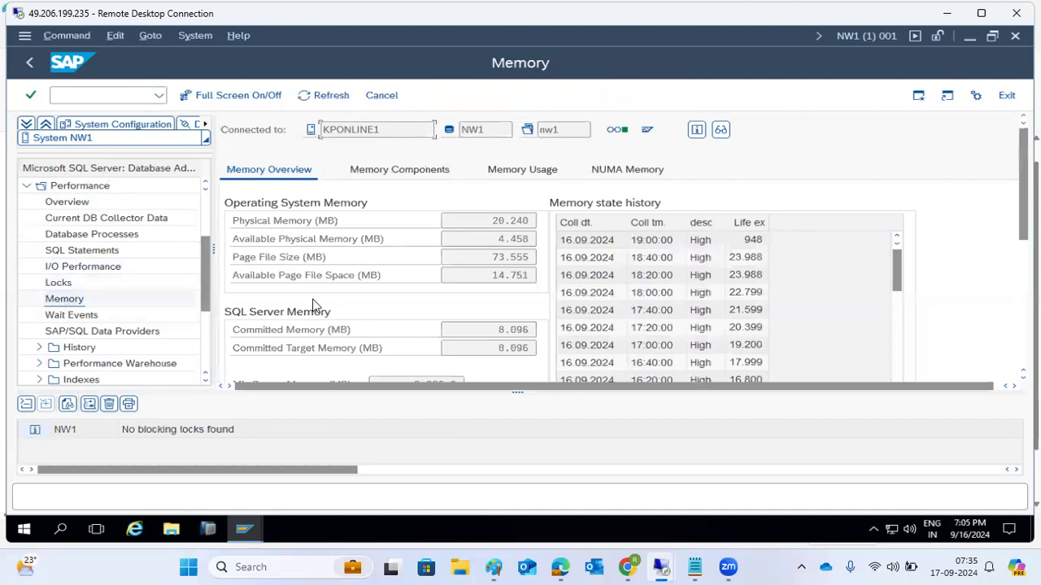
double_click(529, 240)
scroll(122, 292, "down", 2)
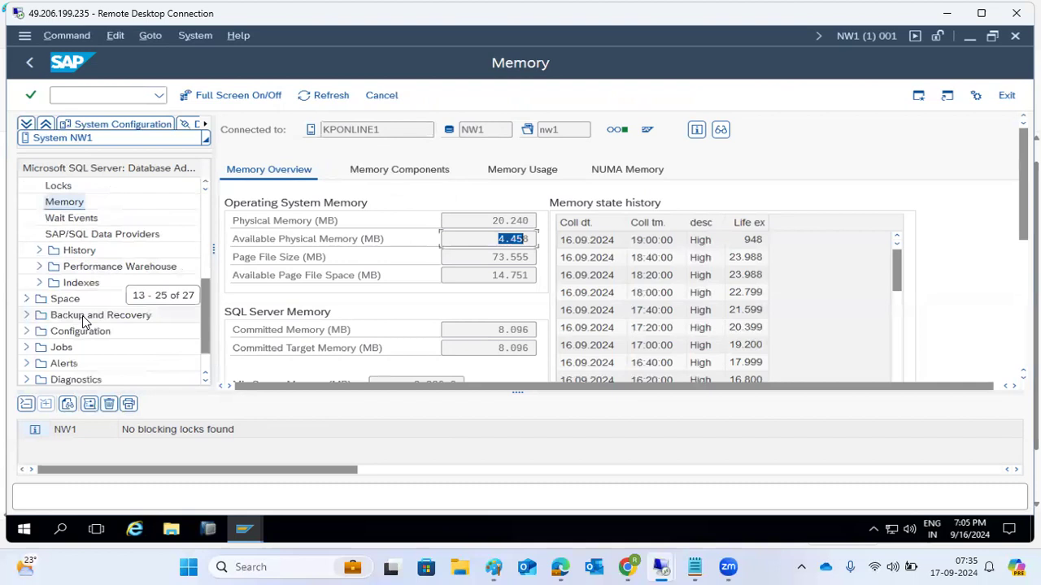
left_click(38, 251)
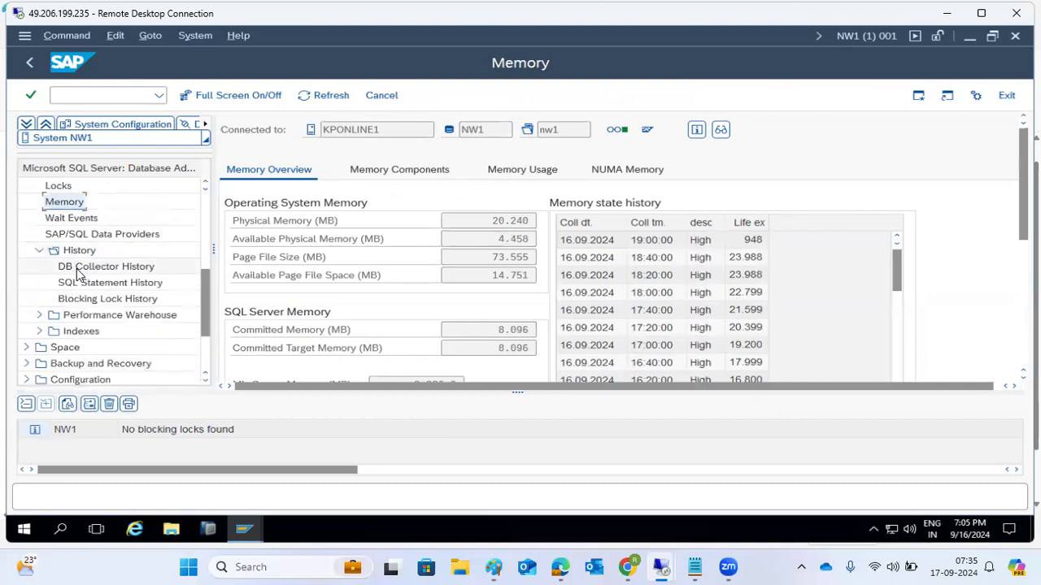
left_click(27, 347)
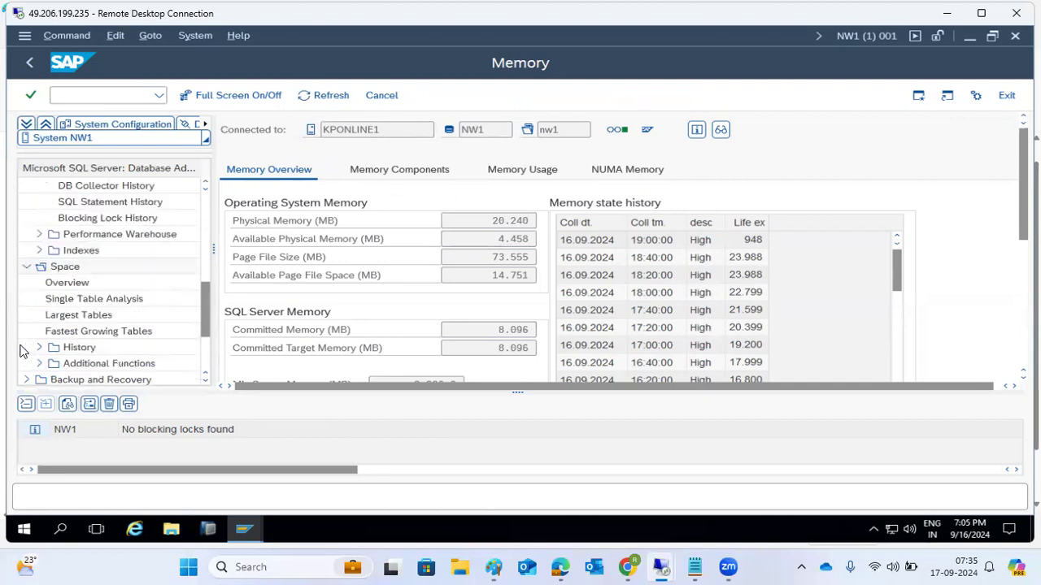
Step: Review the space overview's free space, single table analysis, largest tables (REPOLOAD) and fastest growing tables
left_click(67, 283)
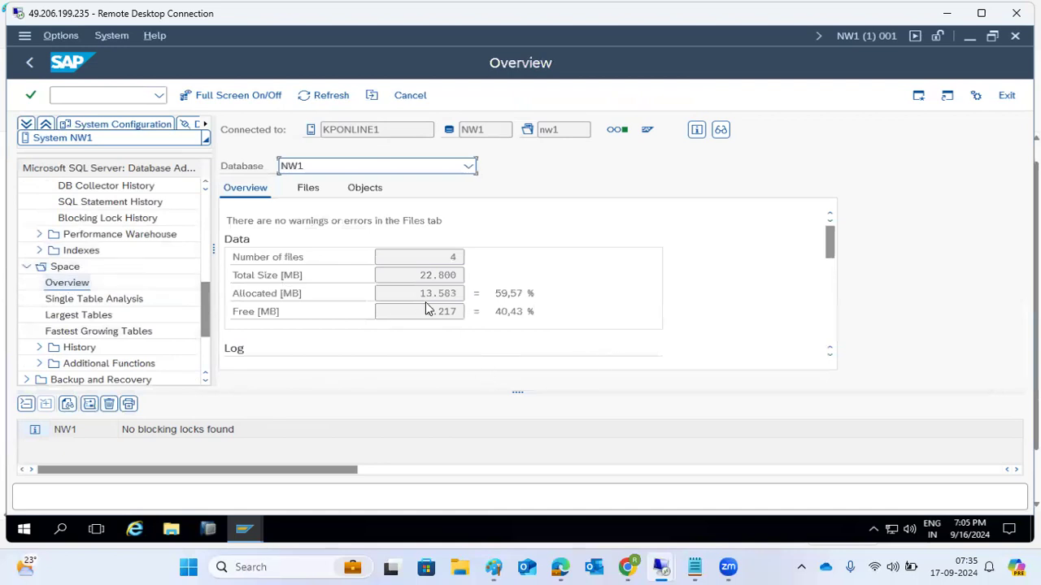
left_click_drag(426, 309, 534, 313)
scroll(414, 308, "down", 3)
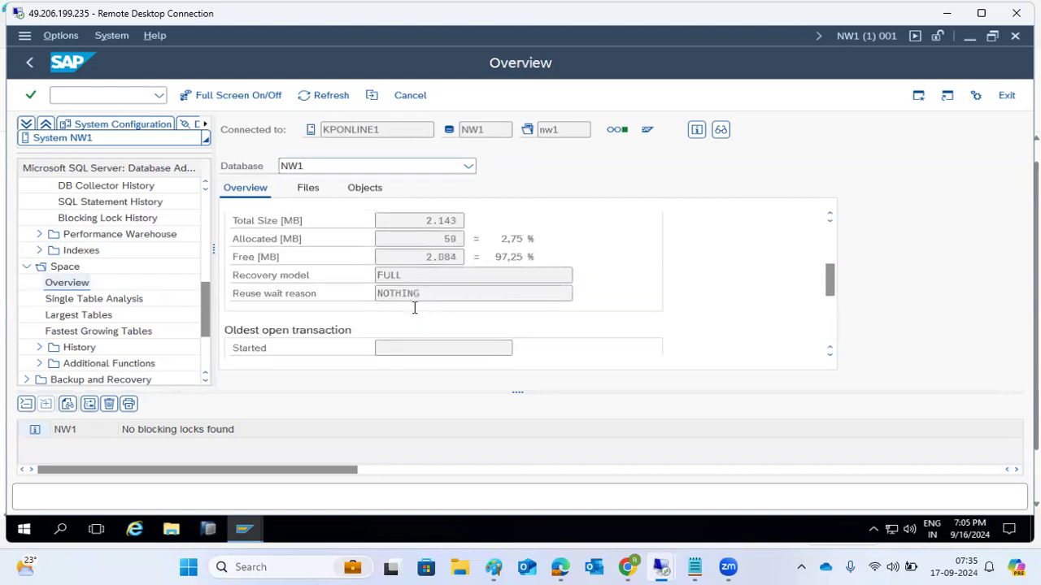
scroll(414, 308, "down", 5)
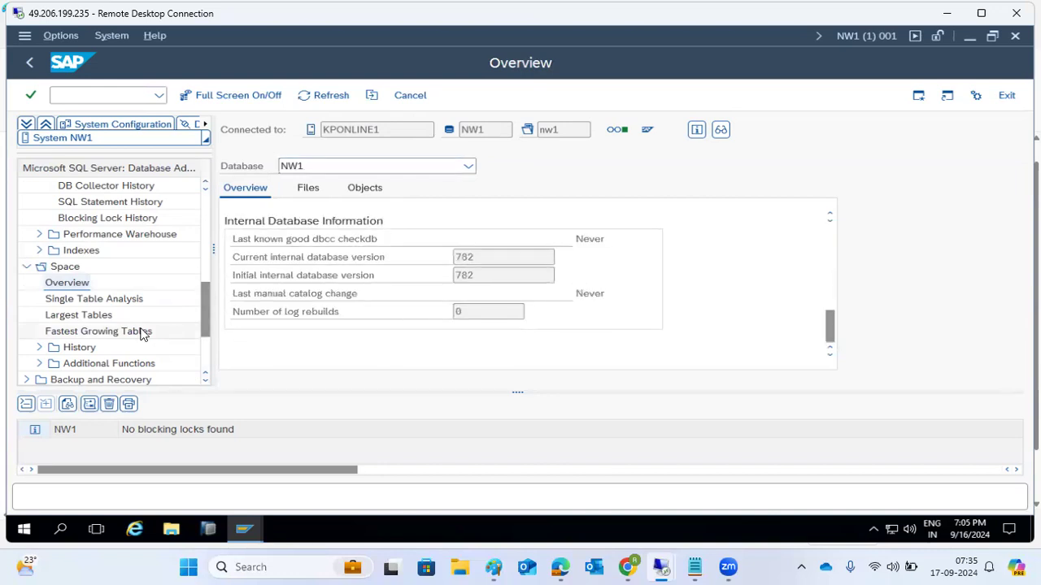
left_click(75, 302)
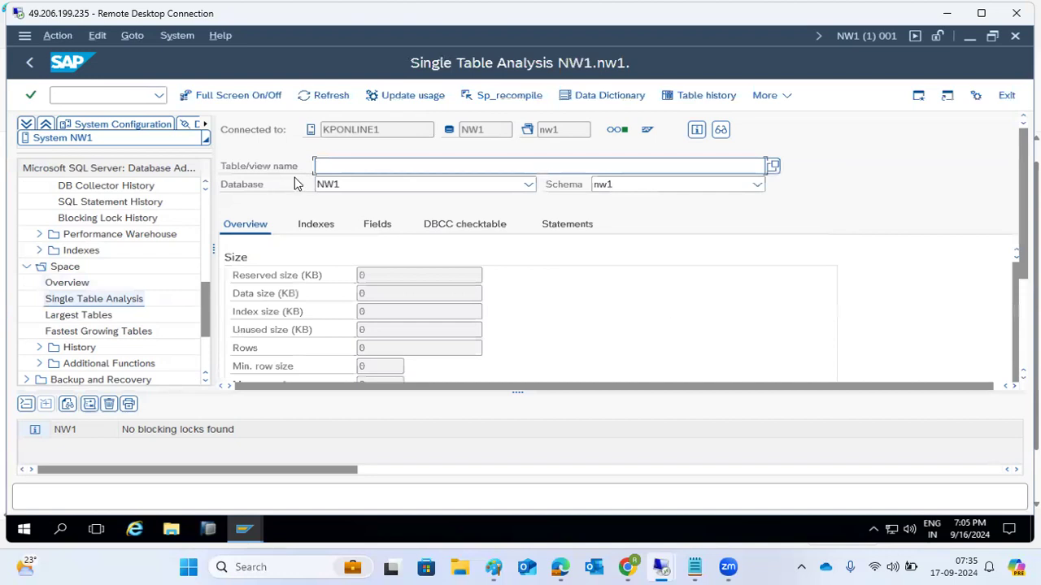
left_click(70, 319)
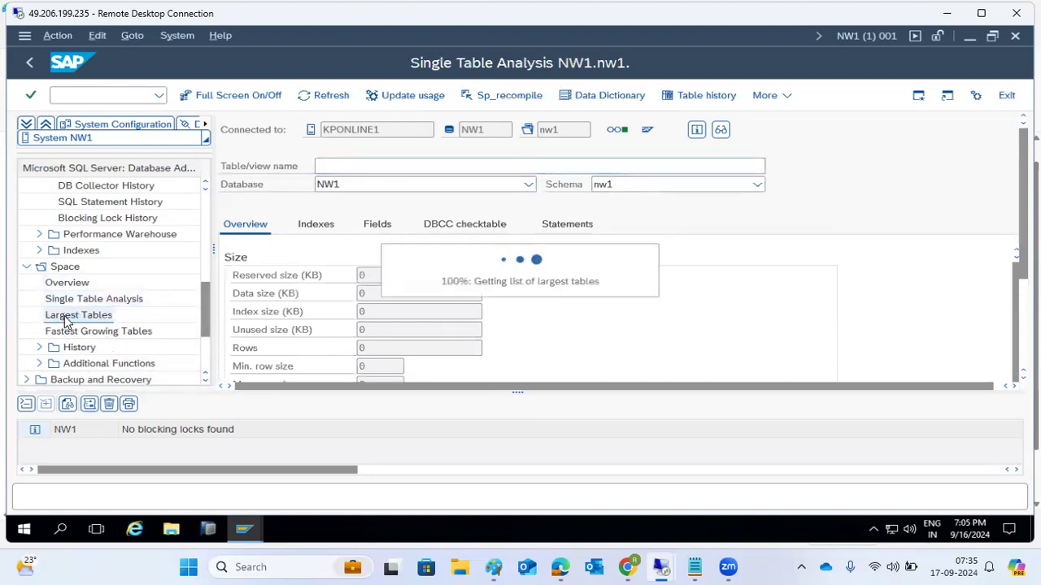
left_click(290, 251)
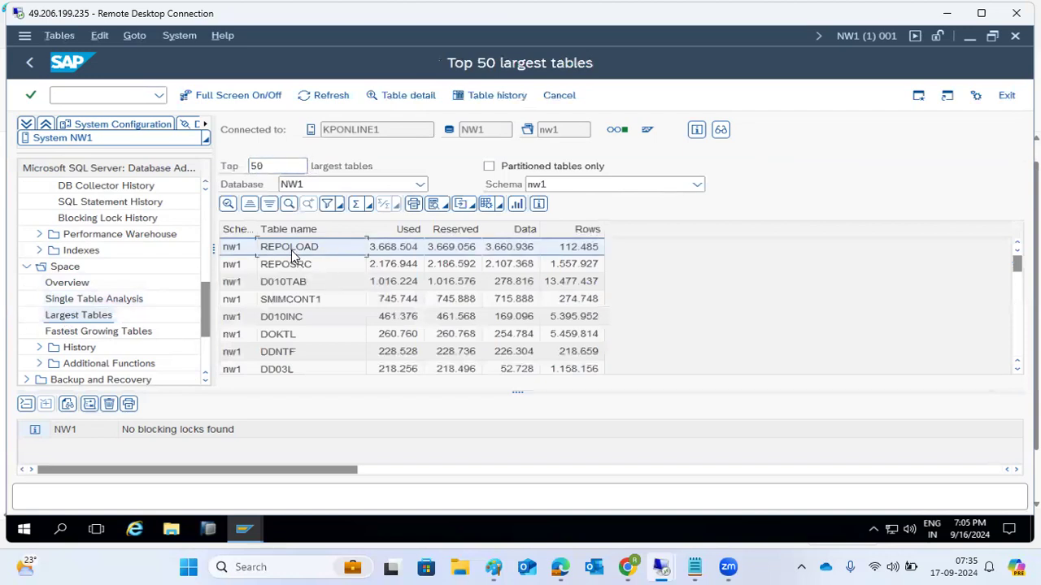
left_click(65, 331)
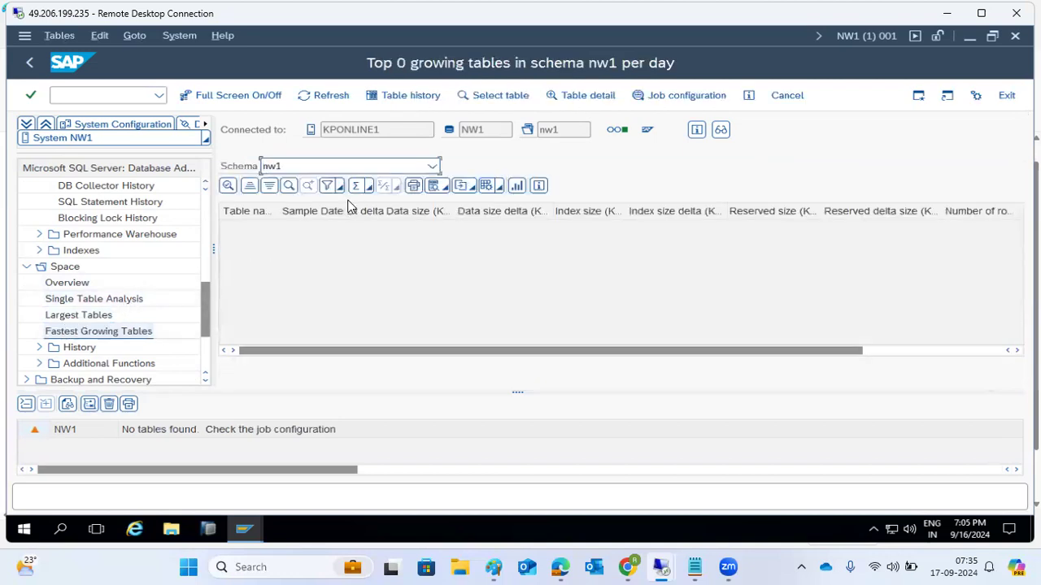
Step: Open Database Size History, glance at File Size History, then expand Backup and Recovery
left_click(40, 347)
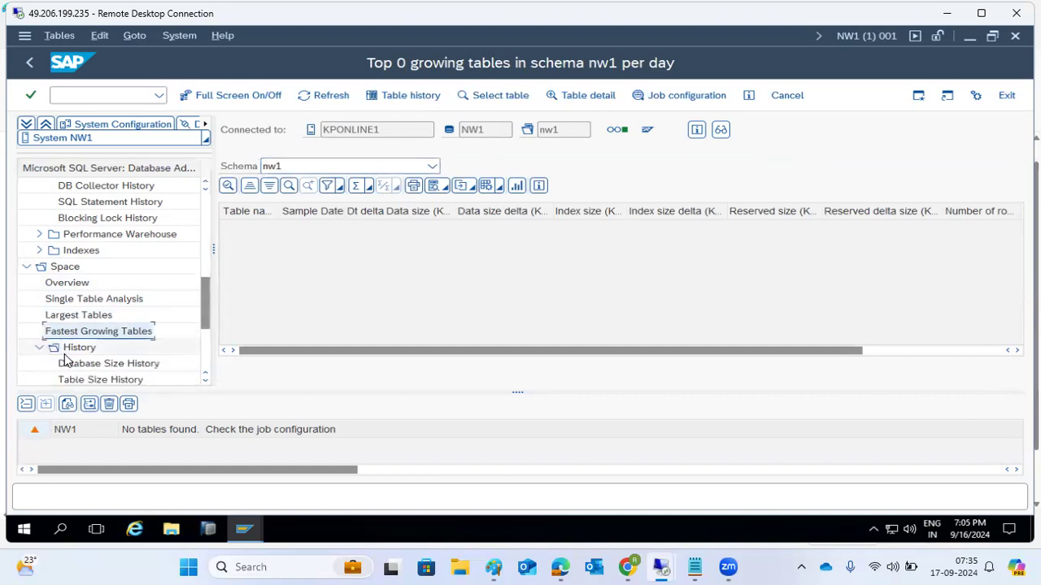
left_click(91, 364)
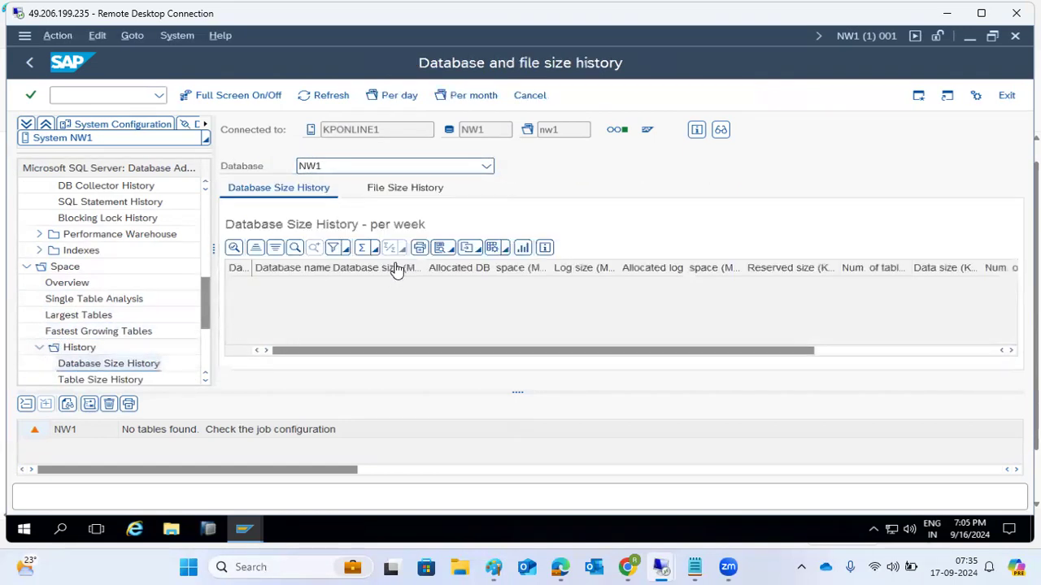
left_click(393, 195)
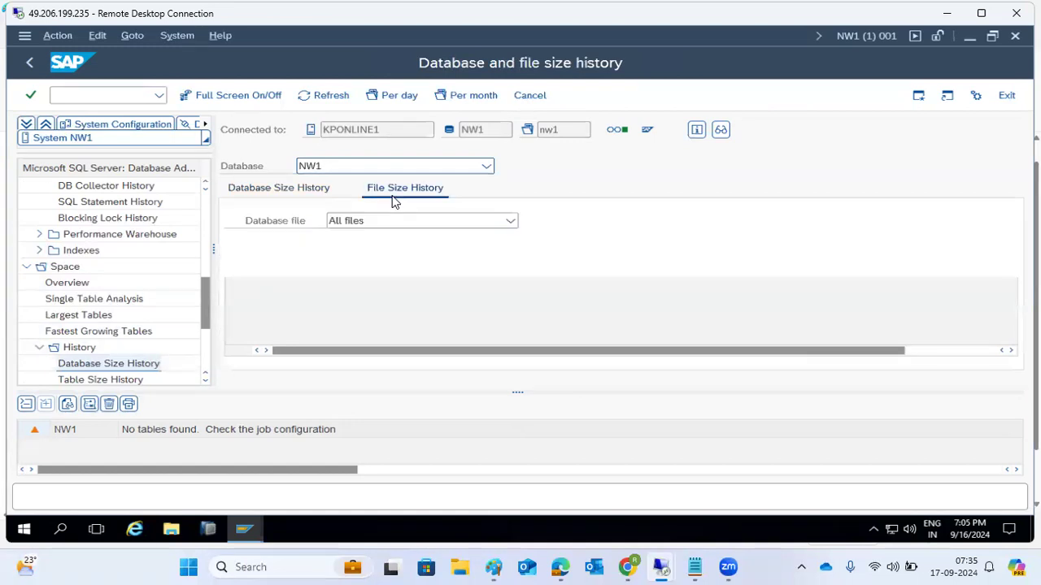
left_click(241, 194)
scroll(101, 343, "down", 2)
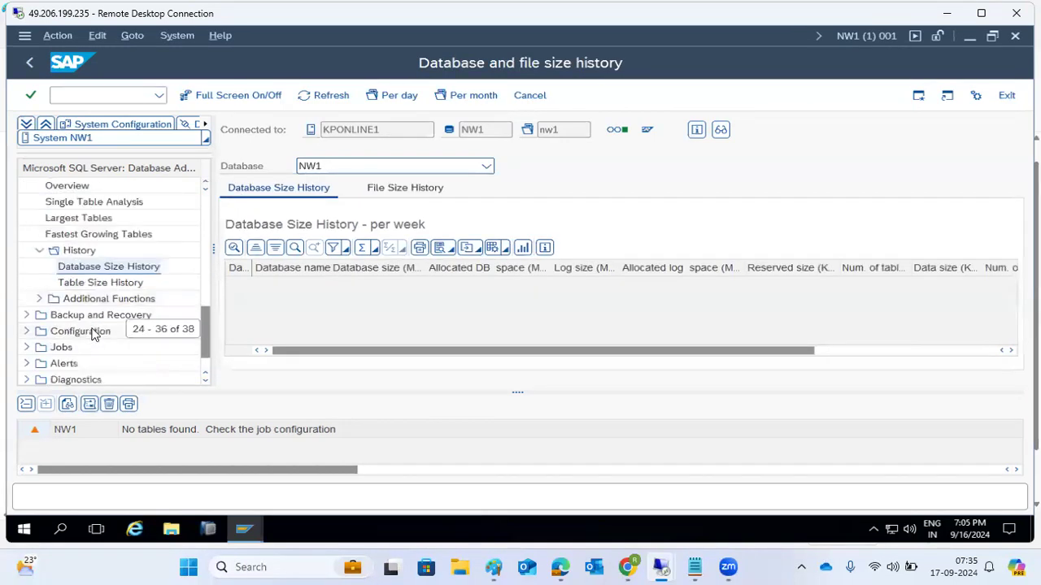
left_click(39, 299)
left_click(40, 300)
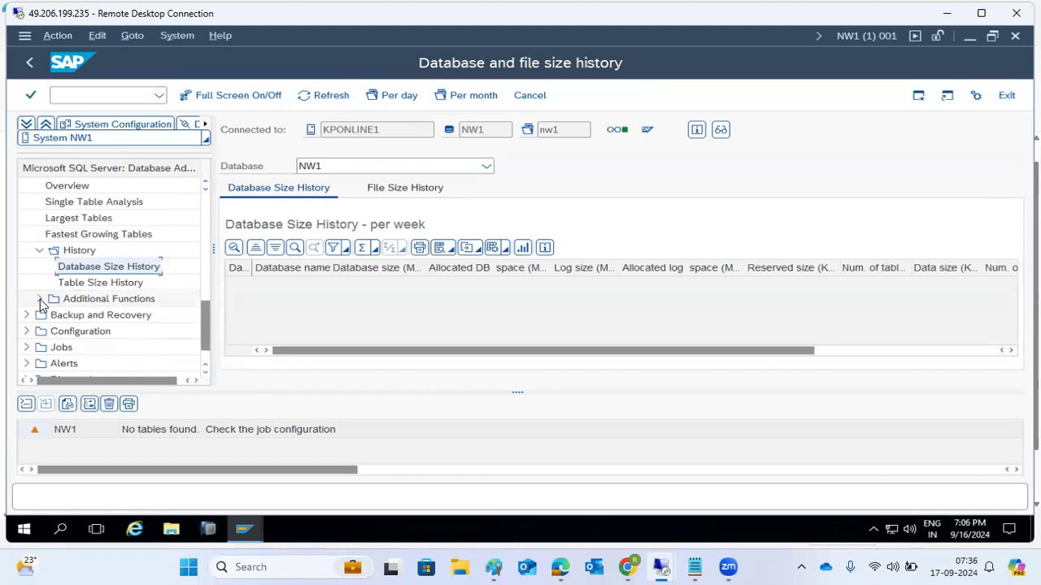
left_click(27, 315)
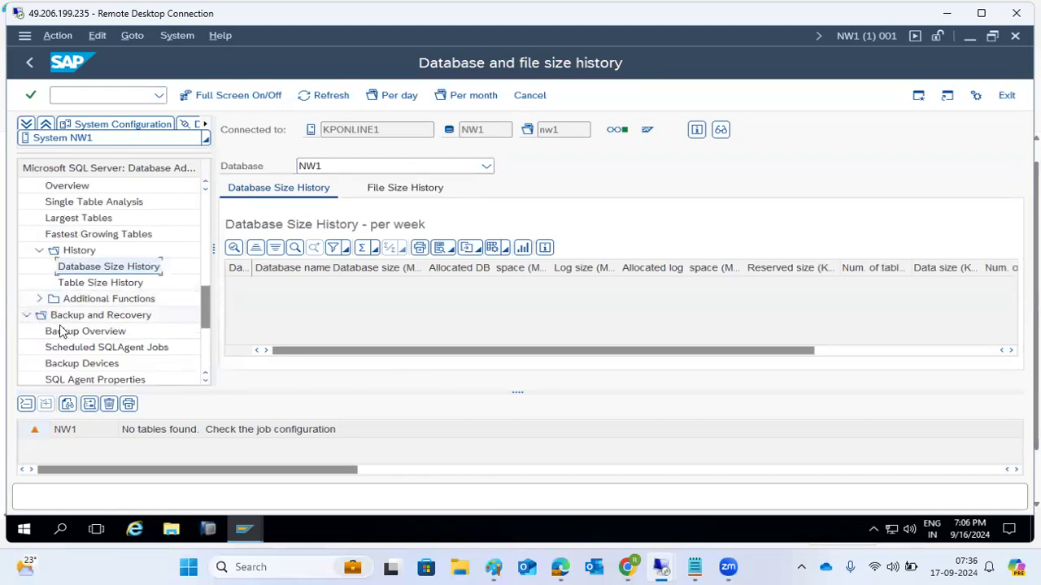
Step: Open the Alert Monitor under Alerts and expand the Startup Parameters alerts
scroll(65, 333, "down", 1)
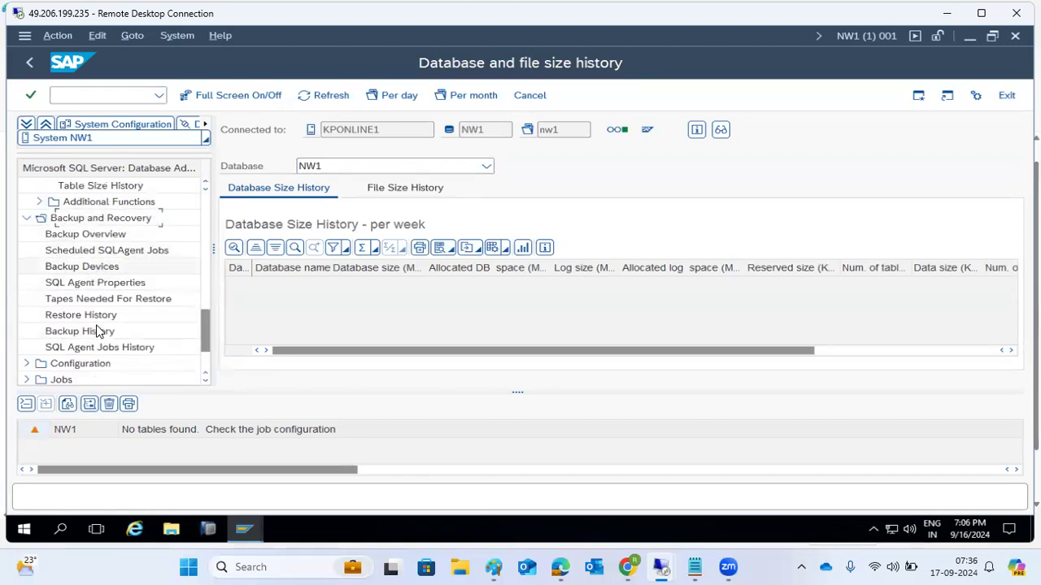
scroll(96, 330, "down", 1)
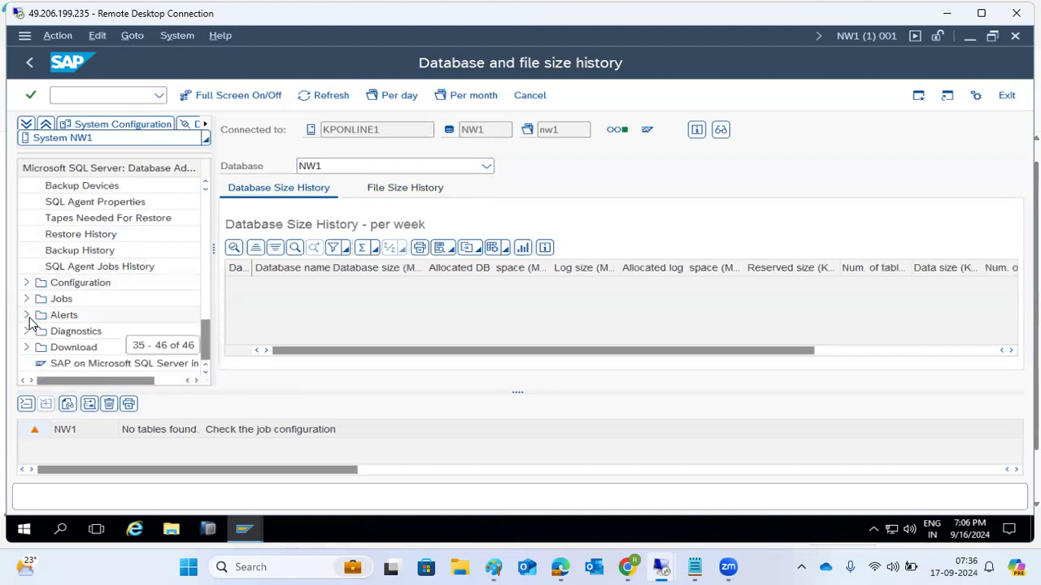
left_click(27, 316)
left_click(65, 334)
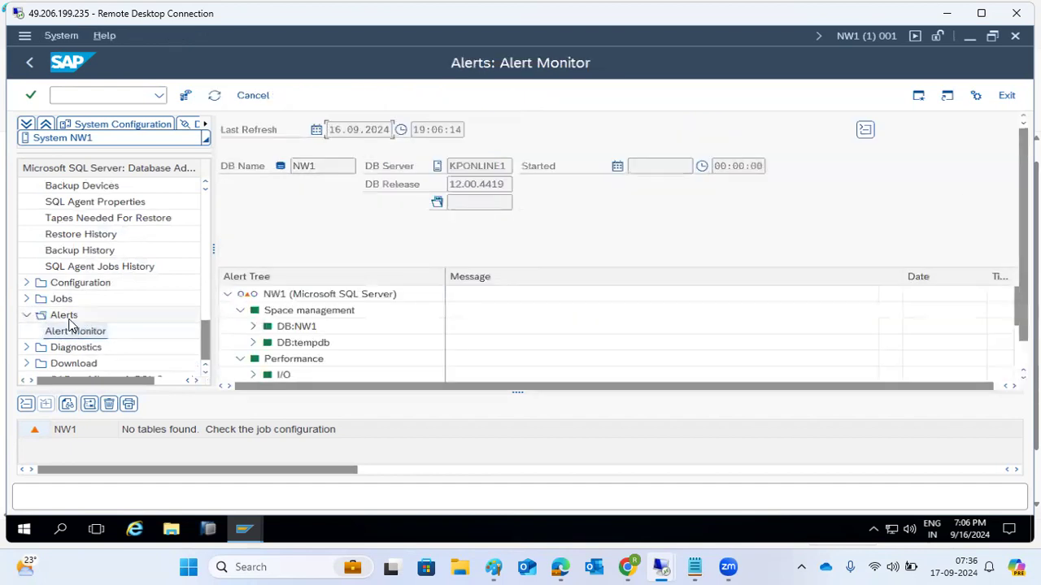
scroll(297, 325, "down", 3)
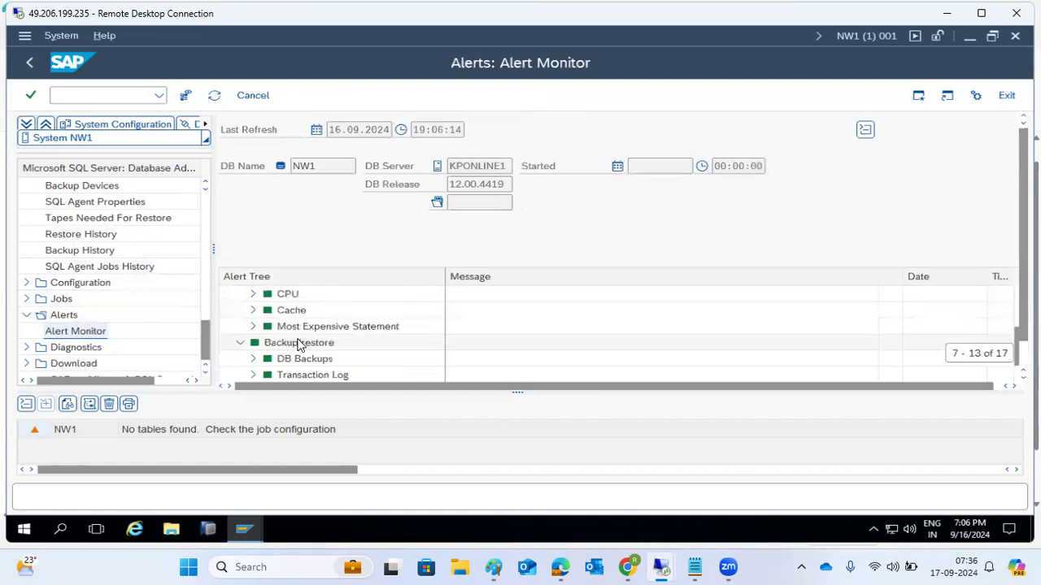
scroll(297, 344, "down", 1)
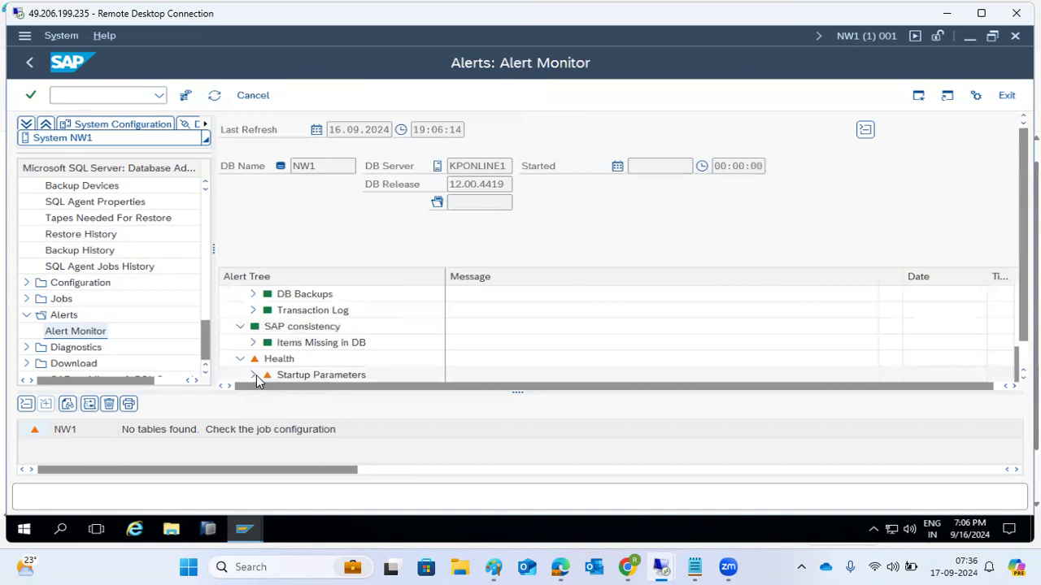
left_click(255, 377)
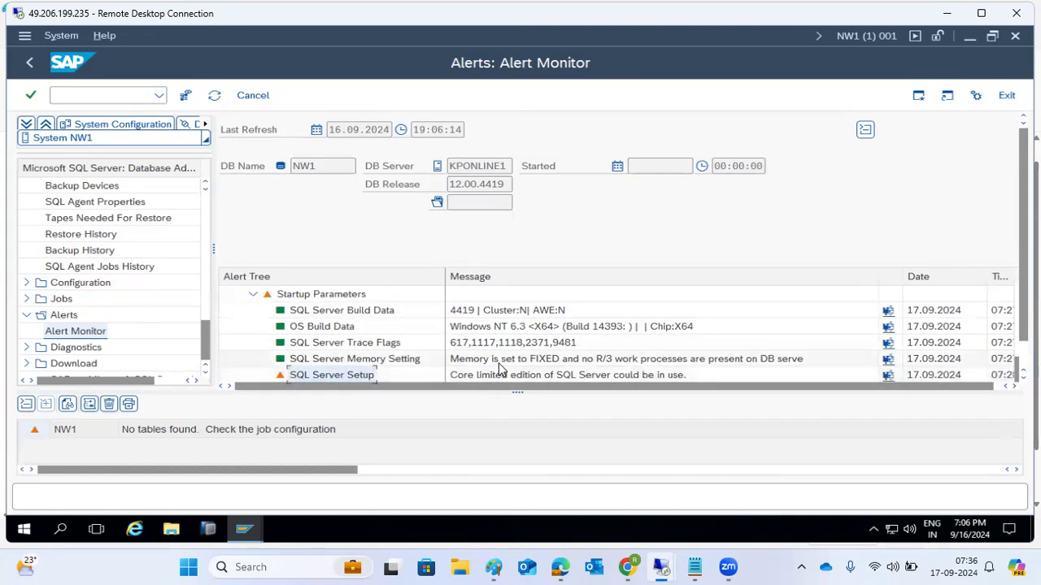
Step: Expand the Diagnostics and Download sections of the navigation tree
left_click(27, 347)
scroll(57, 348, "down", 2)
scroll(57, 347, "down", 1)
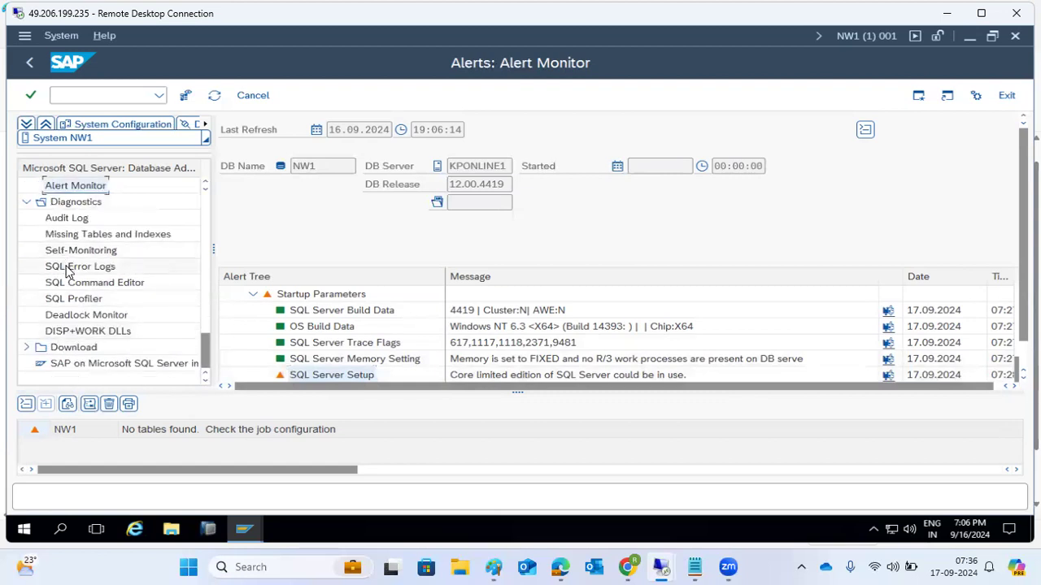
left_click(27, 347)
scroll(30, 355, "down", 1)
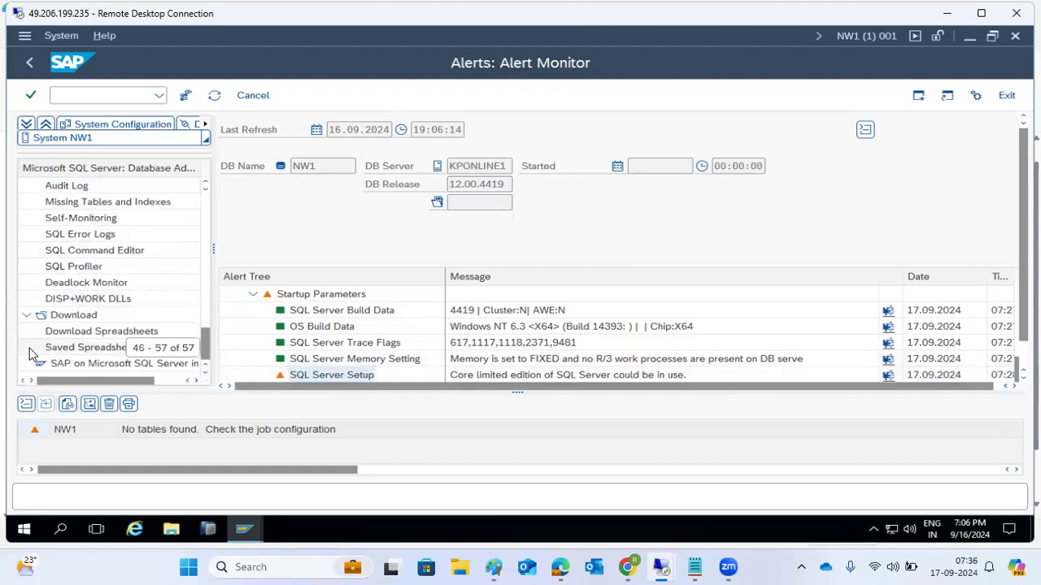
scroll(31, 348, "up", 15)
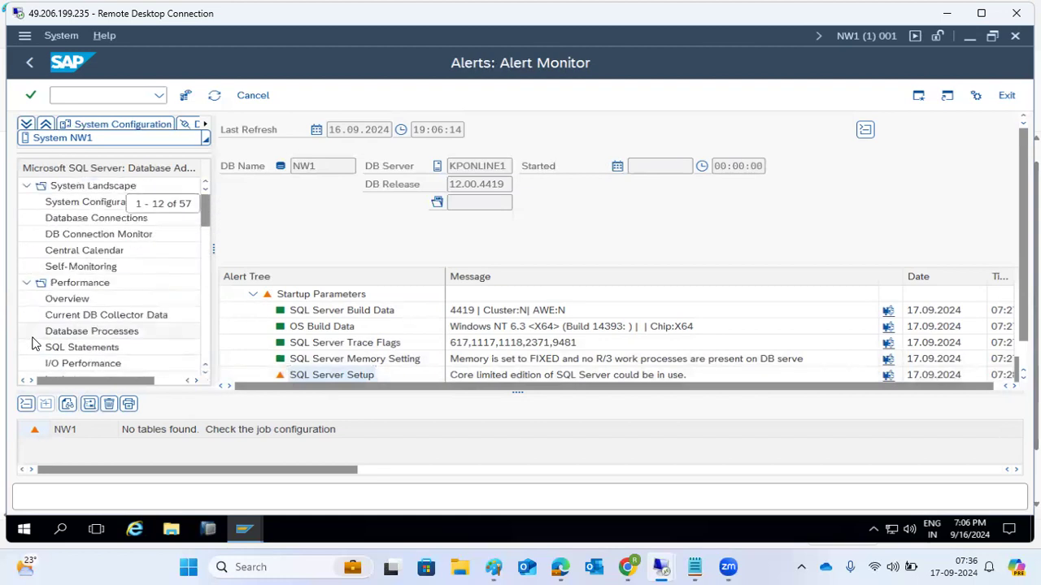
Step: Collapse the Performance, System Landscape, Space, Backup and Recovery, Alerts and Diagnostics sections
left_click(27, 282)
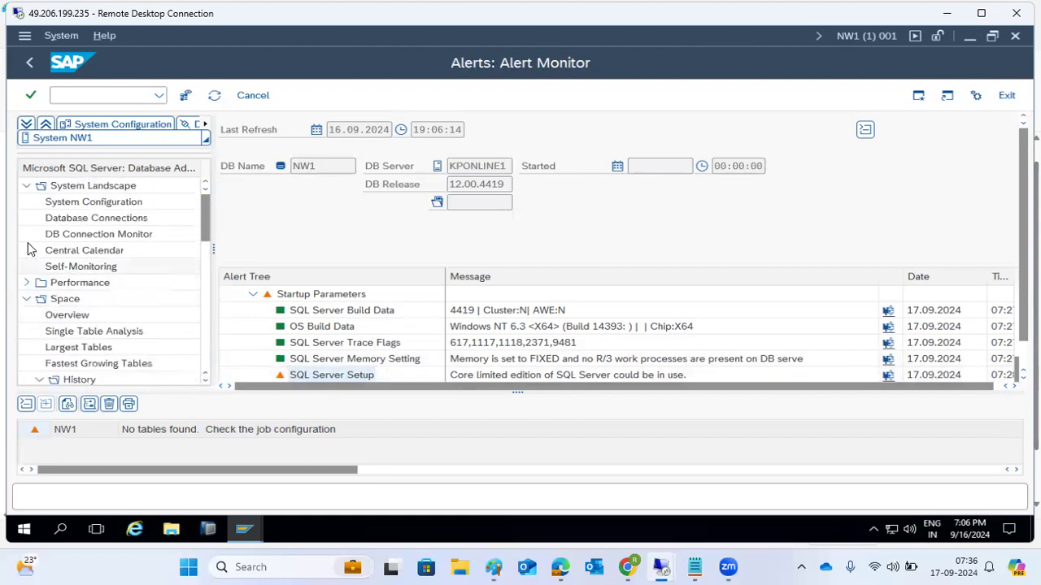
left_click(25, 186)
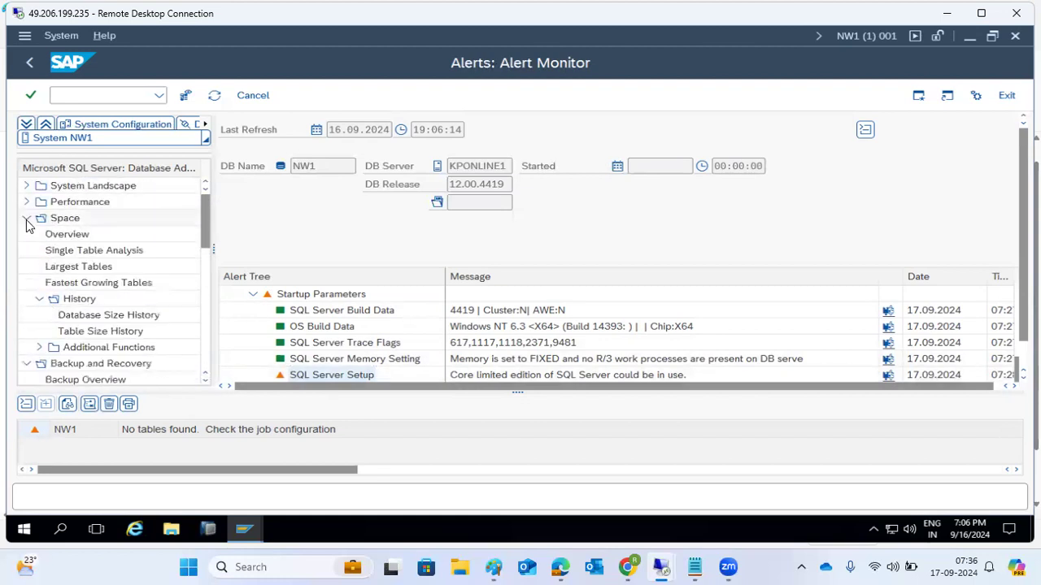
left_click(27, 220)
left_click(27, 234)
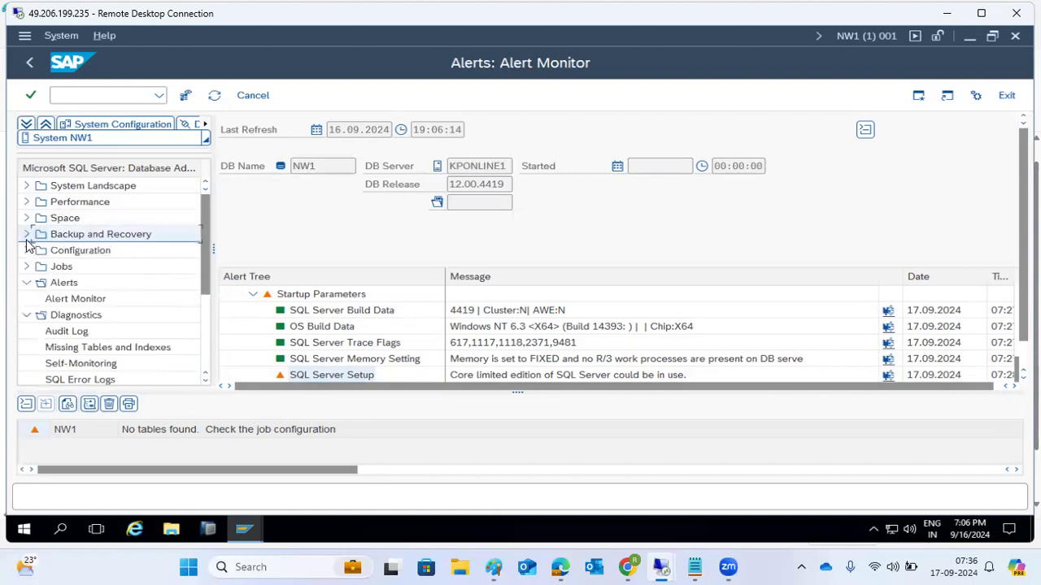
left_click(27, 283)
left_click(27, 298)
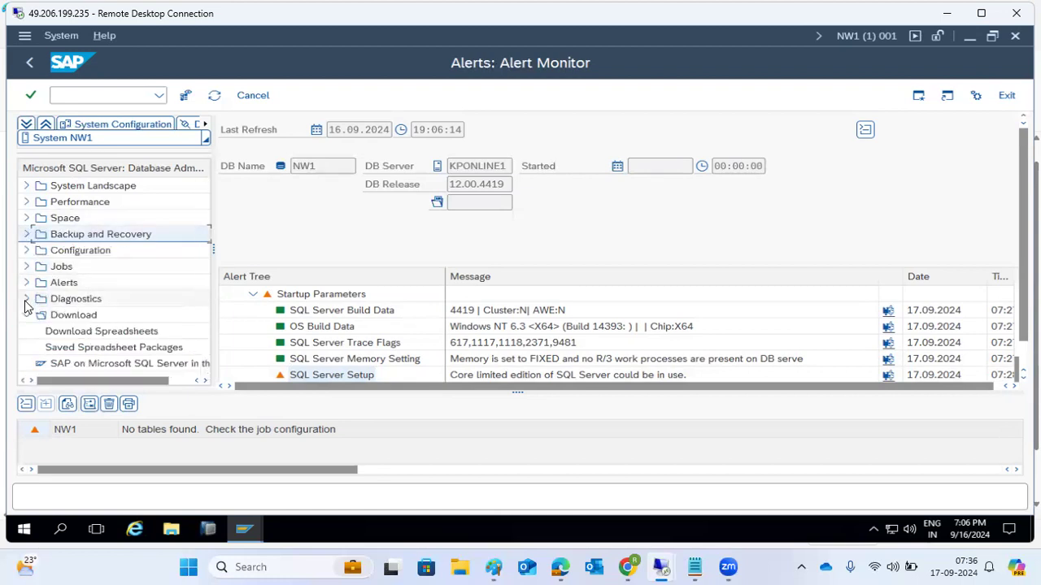
Step: Collapse the Download section, go back, and run /ndb02
left_click(26, 315)
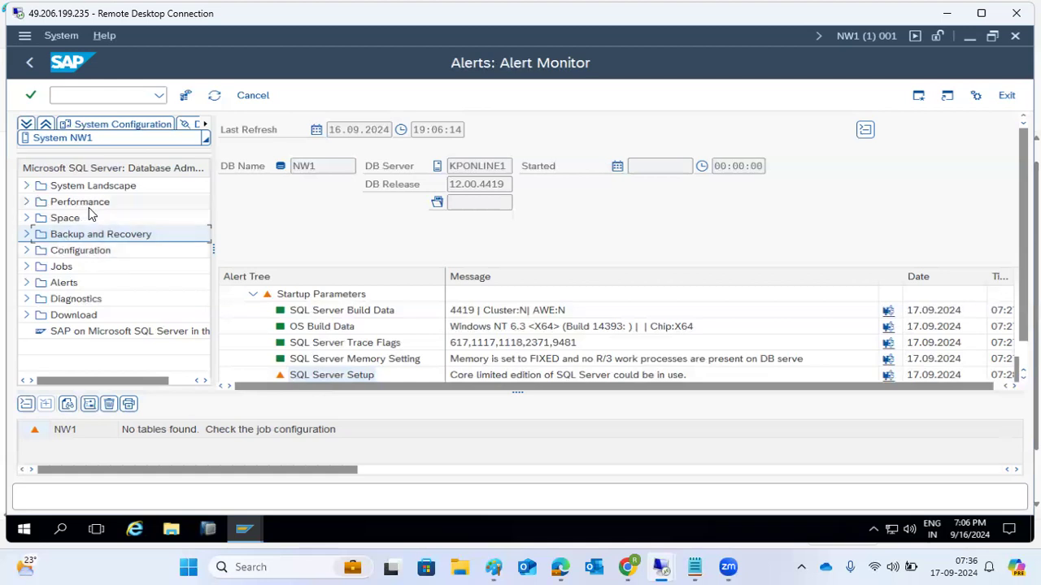
left_click(29, 63)
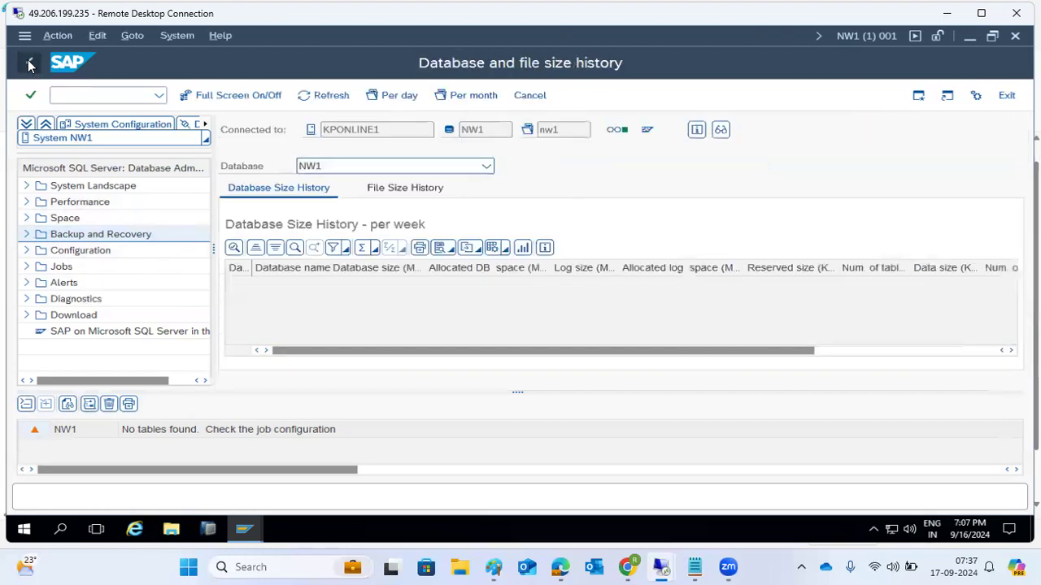
left_click(93, 94)
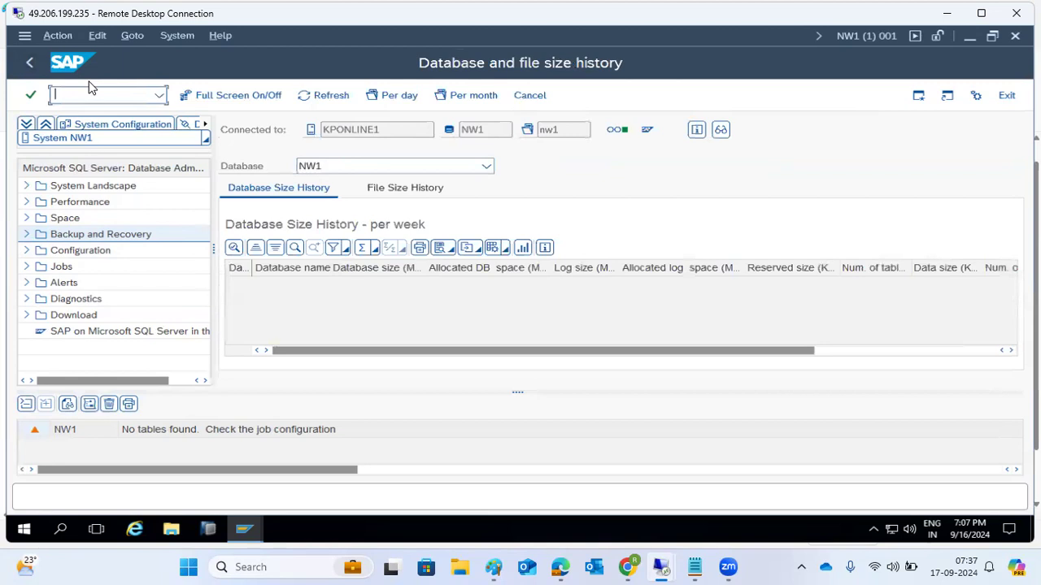
type("/ndb02")
key("Return")
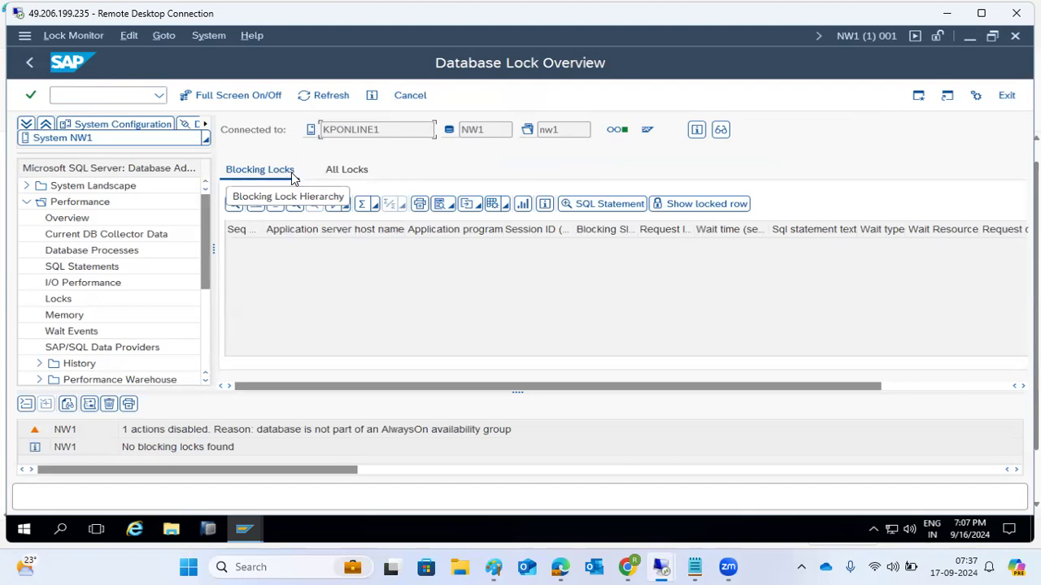
Step: Run /ndb01 to return to the space overview: 22.800 MB total, 9.217 MB free
left_click(77, 94)
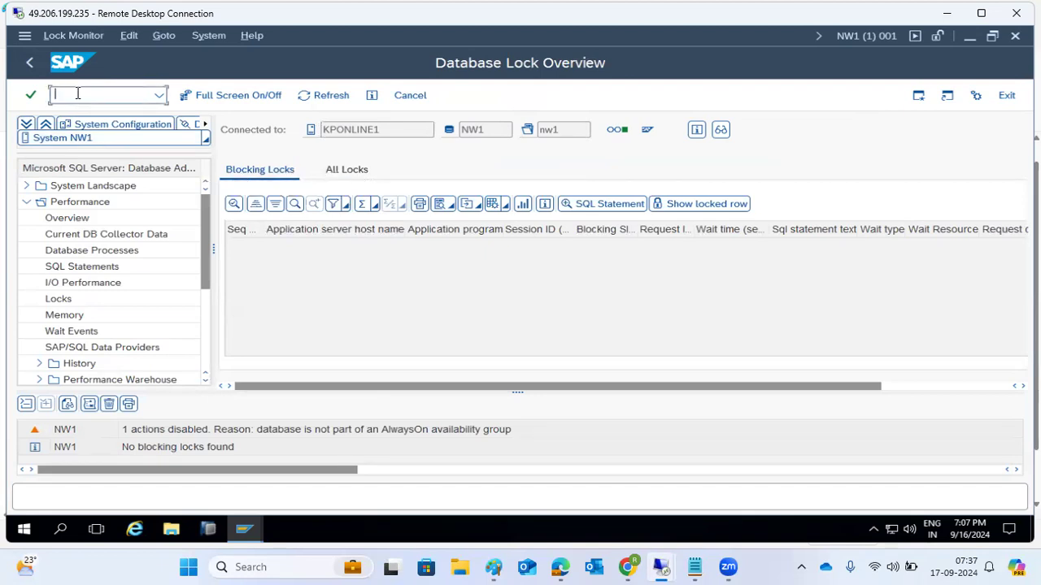
type("/ndb01")
key("Return")
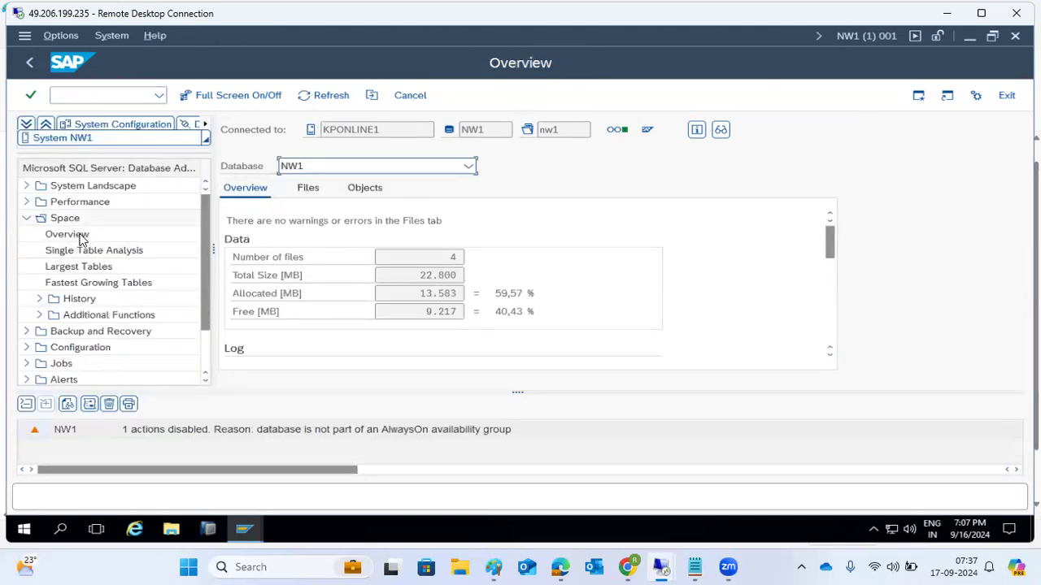
Step: Go back to SAP Easy Access and launch the Operating System Monitor with ST06
left_click(93, 98)
type("/n")
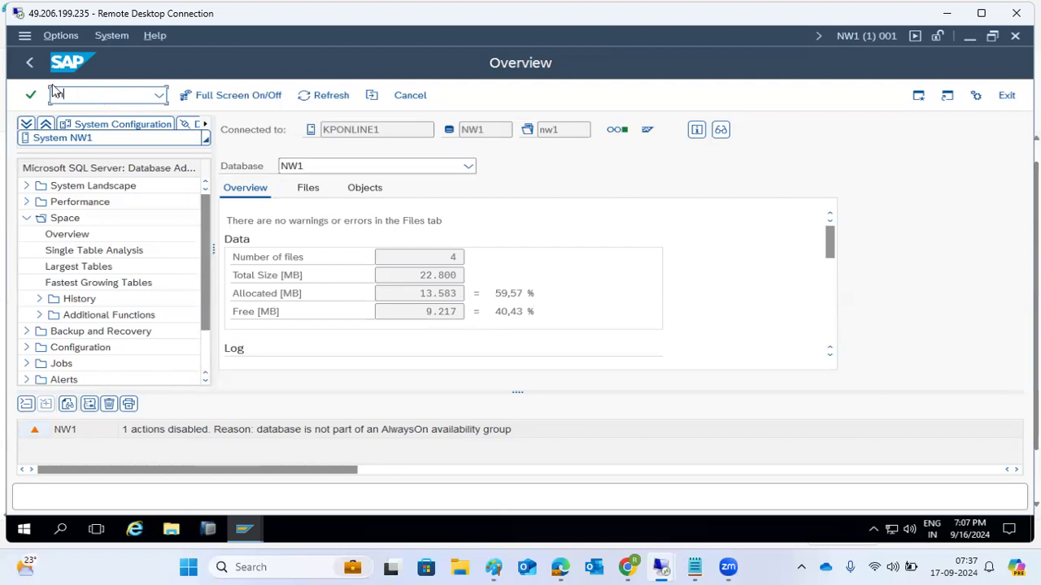
left_click(28, 64)
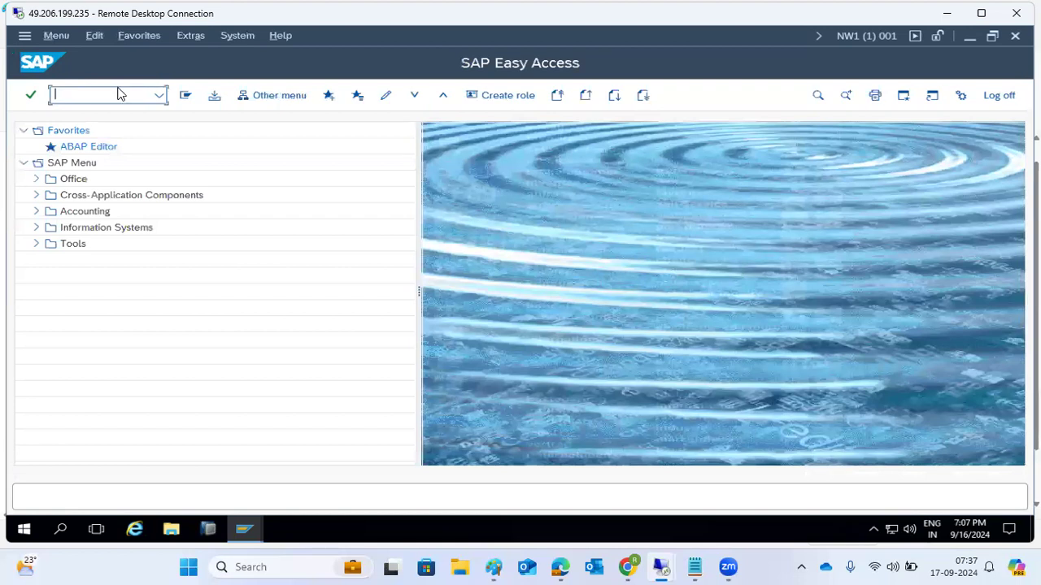
type("s")
key("Return")
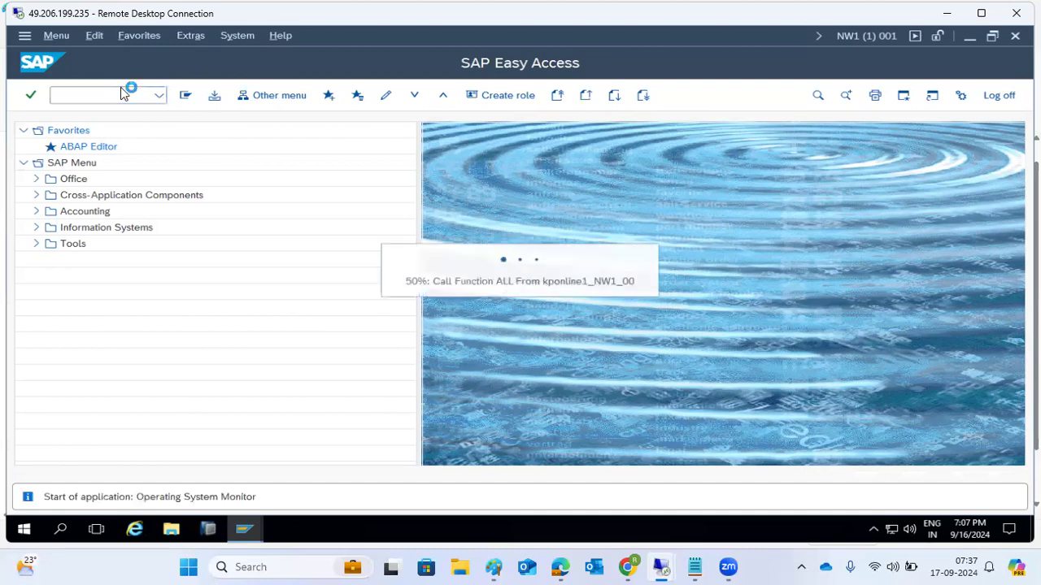
left_click(493, 566)
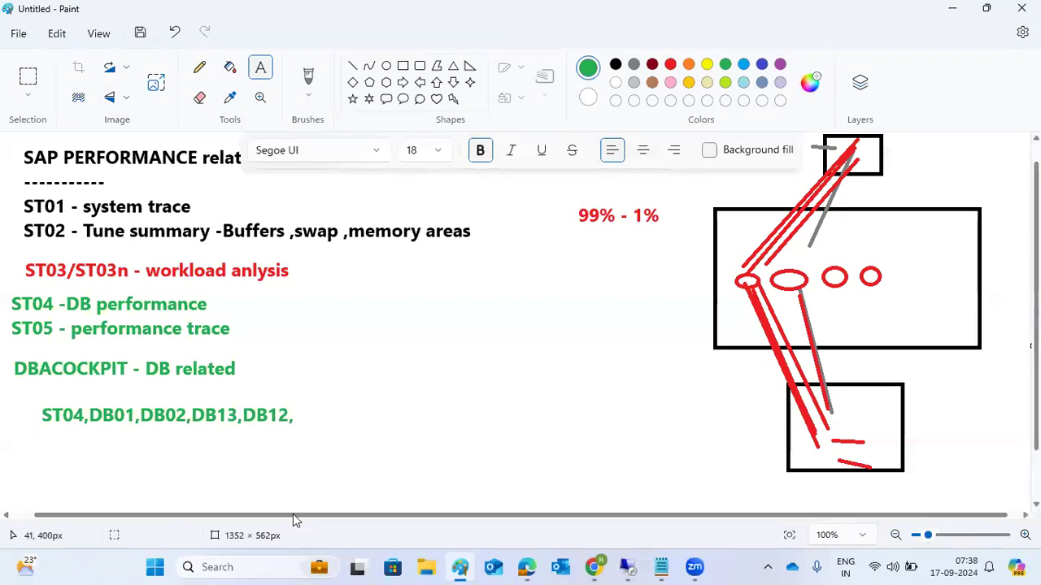
Step: Switch from Paint back to the remote SAP window with the OS Monitor snapshot (18 CPUs, 99% idle)
mouse_move(628, 568)
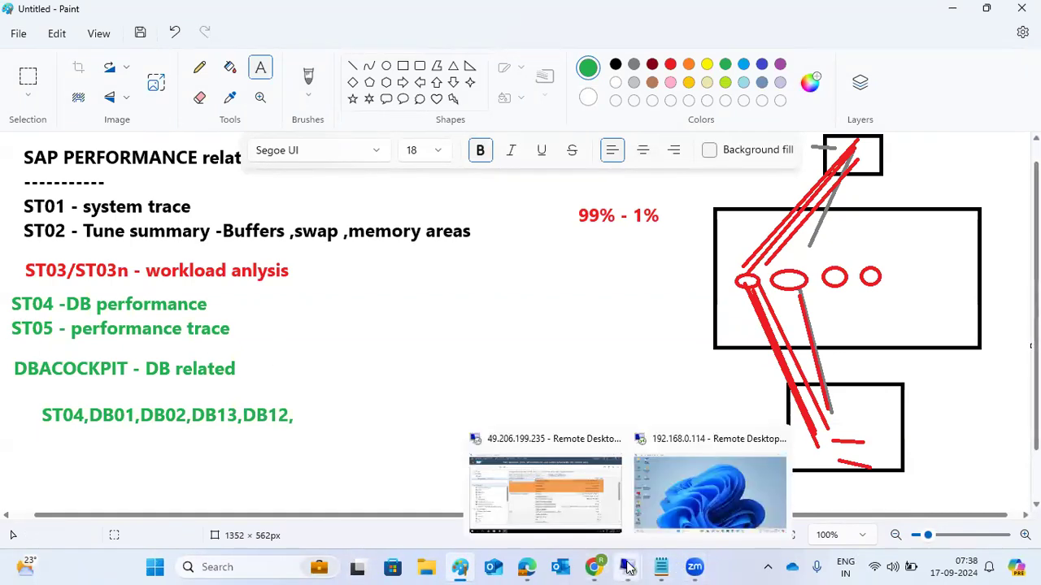
left_click(557, 477)
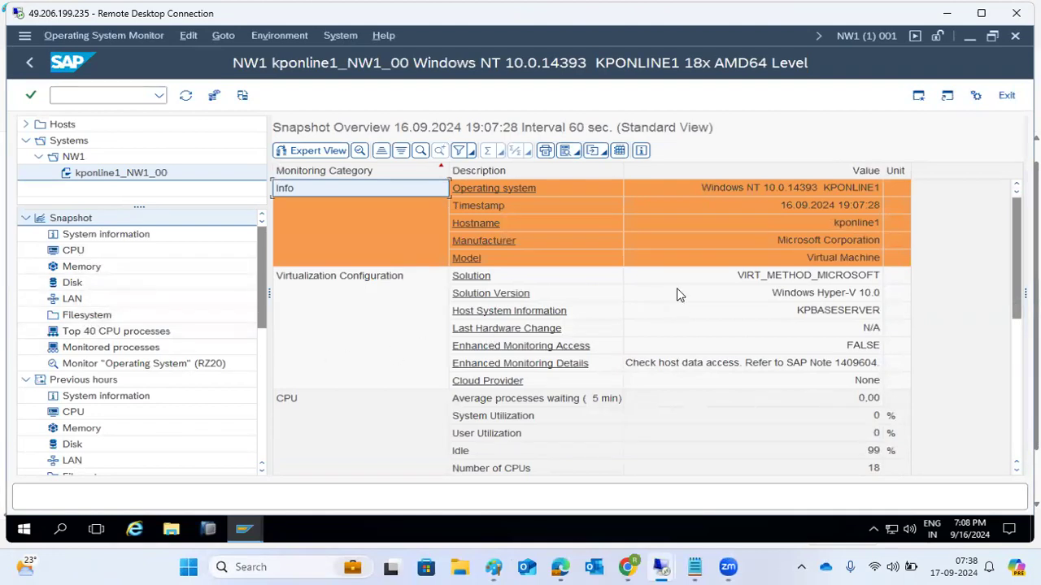
left_click(757, 192)
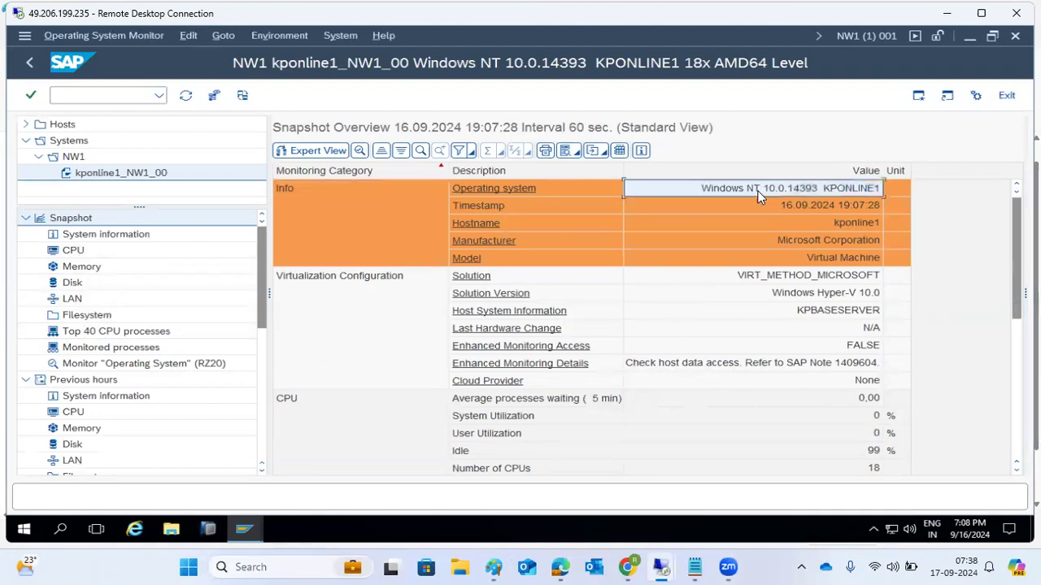
left_click(765, 207)
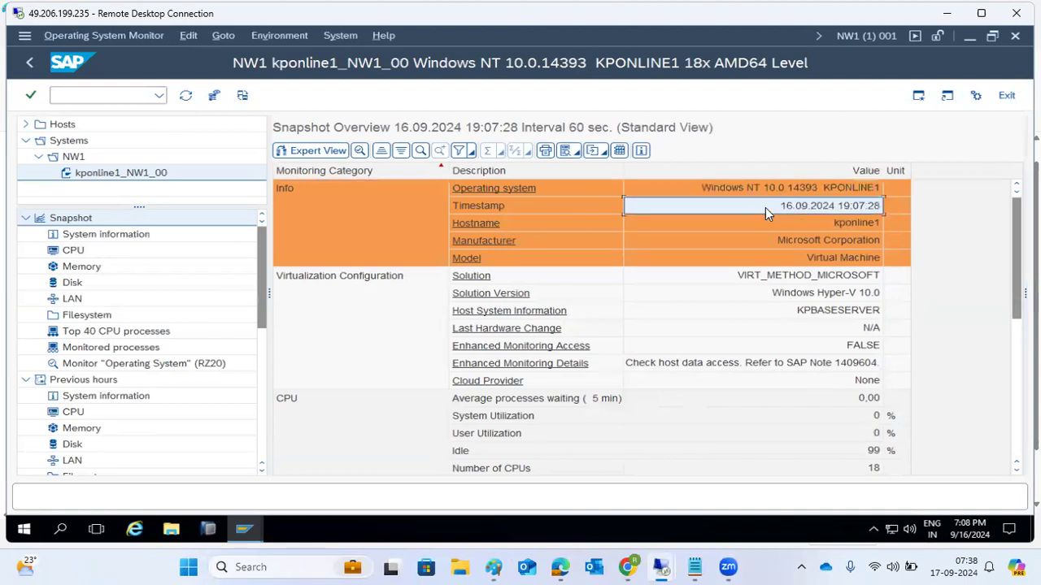
left_click(784, 245)
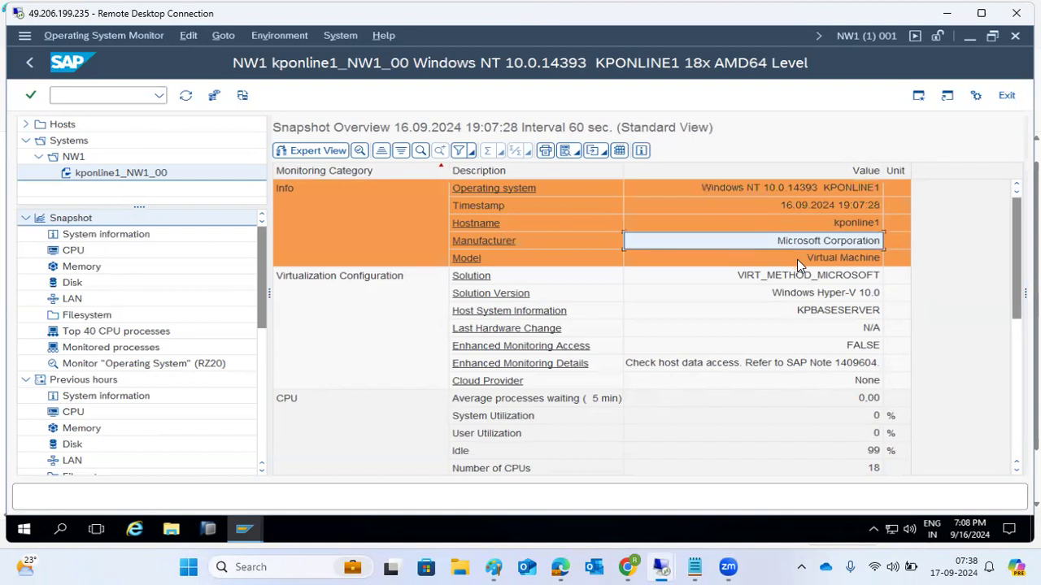
left_click(797, 259)
left_click(803, 277)
left_click(805, 295)
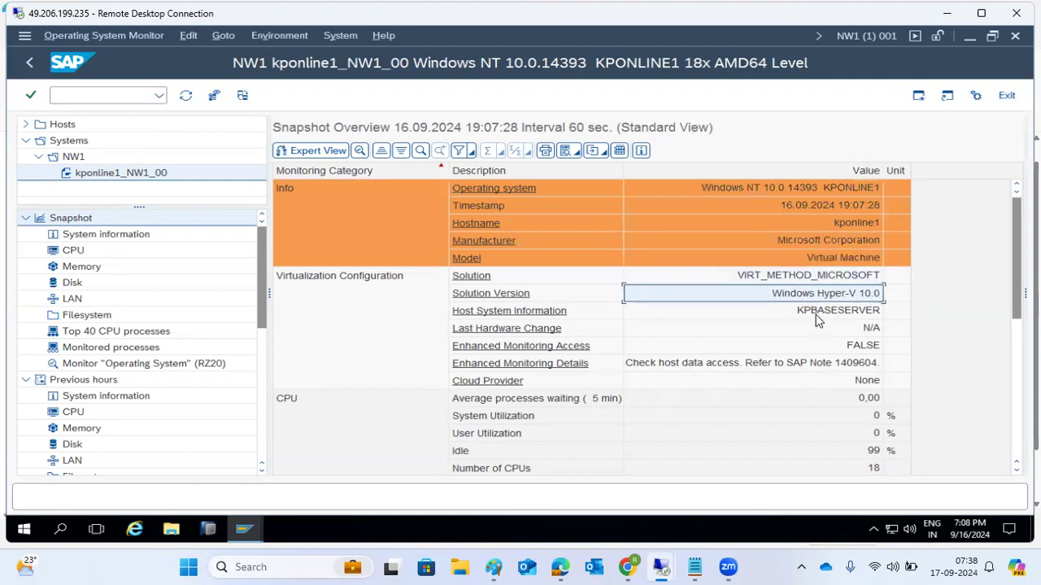
left_click(817, 317)
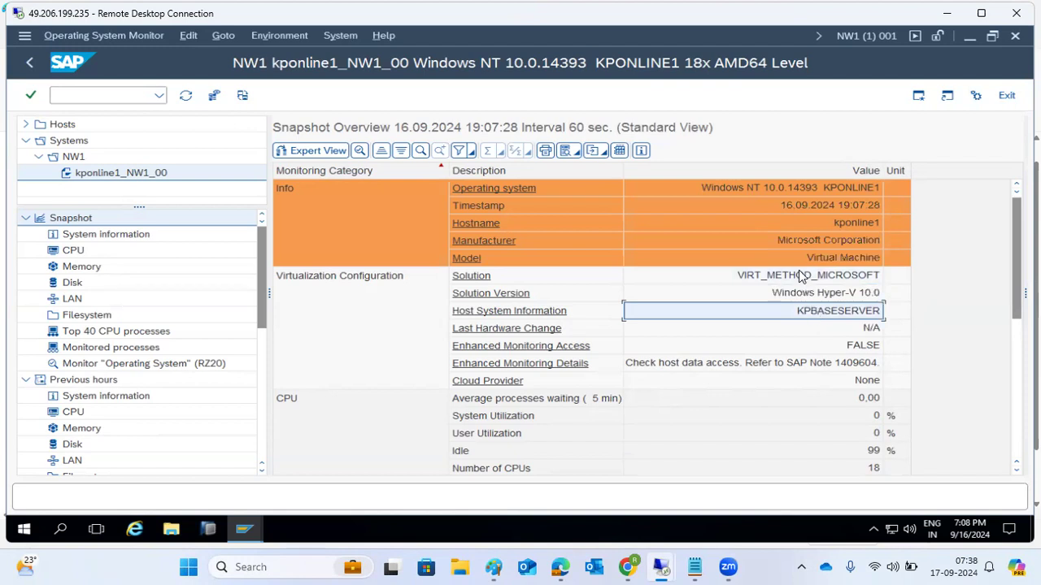
left_click(812, 364)
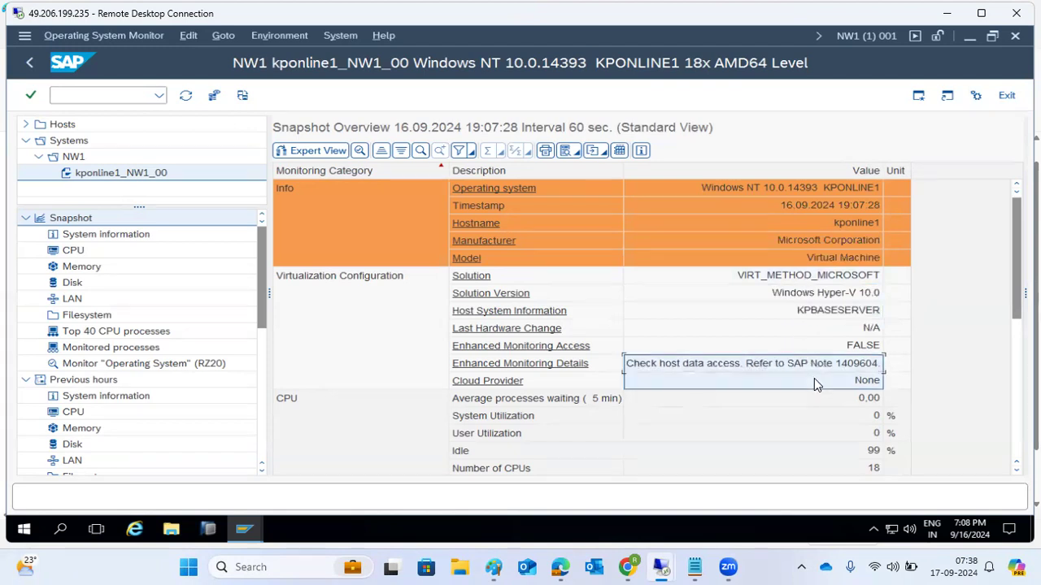
scroll(814, 363, "down", 1)
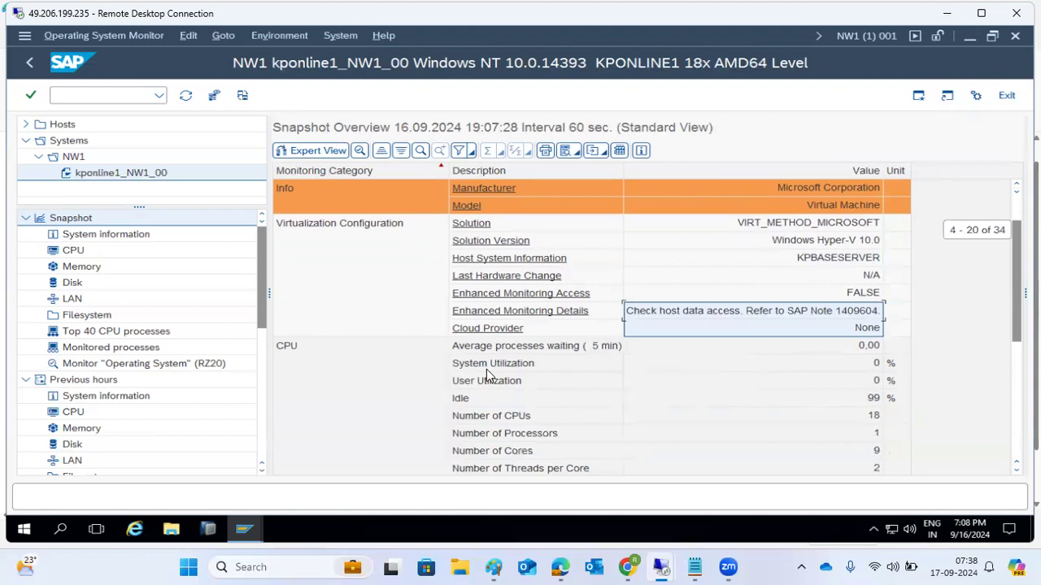
left_click(824, 399)
scroll(826, 401, "down", 1)
scroll(823, 398, "down", 4)
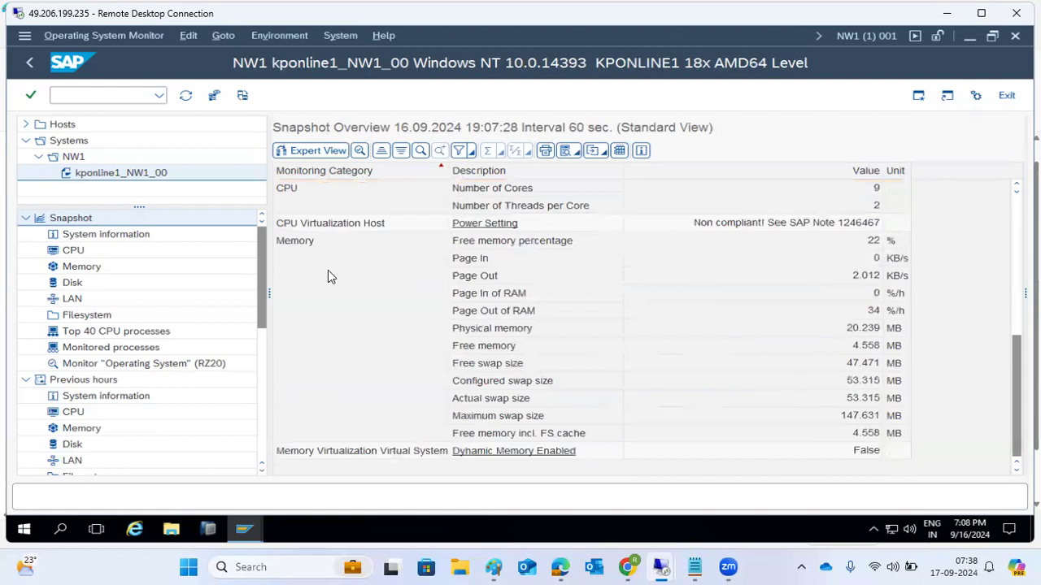
left_click(72, 259)
Step: Open the current CPU snapshot and scroll through its figures
double_click(71, 259)
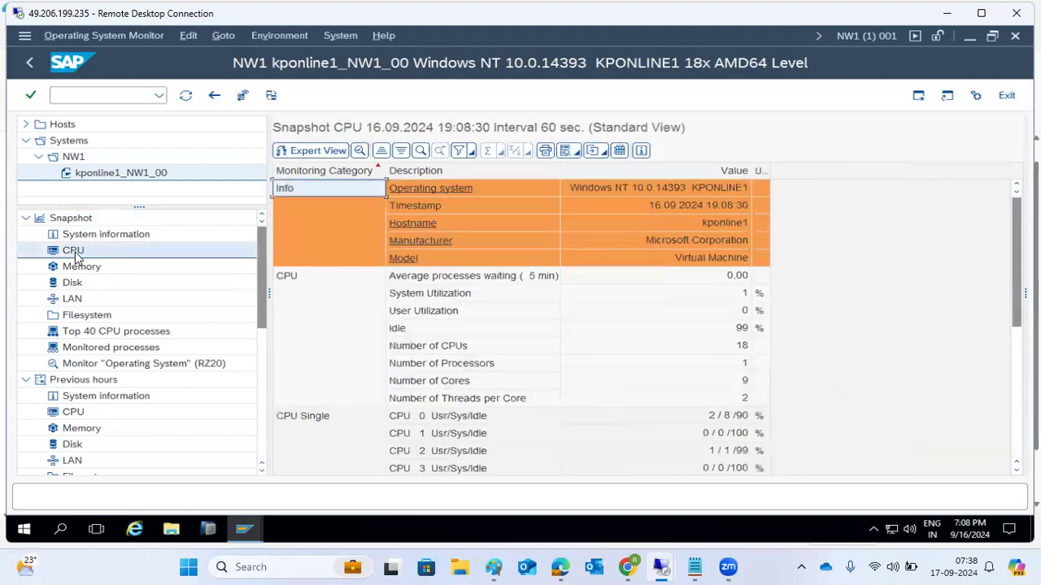
scroll(573, 368, "down", 5)
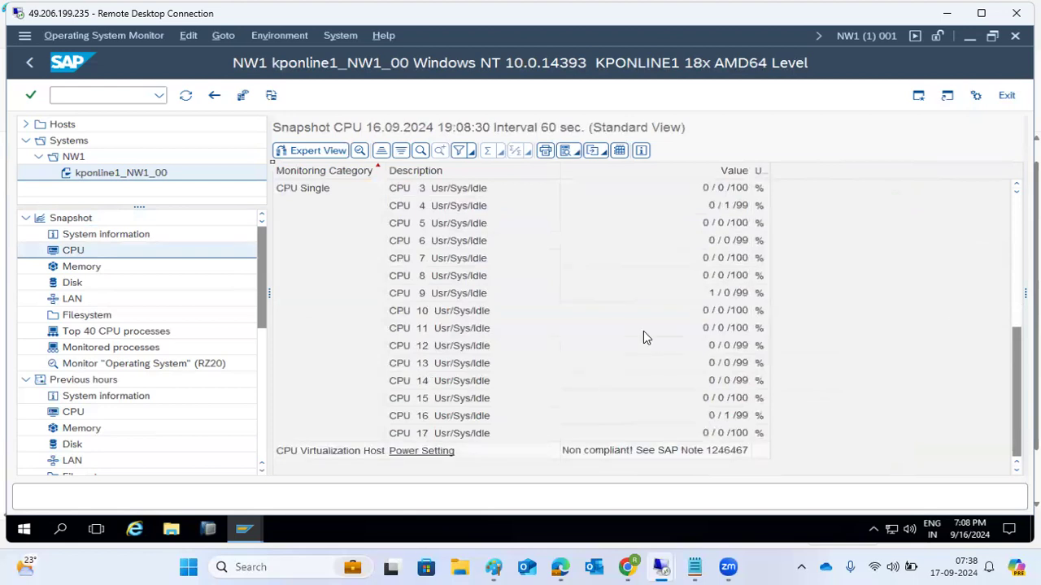
scroll(502, 348, "up", 2)
scroll(503, 347, "down", 1)
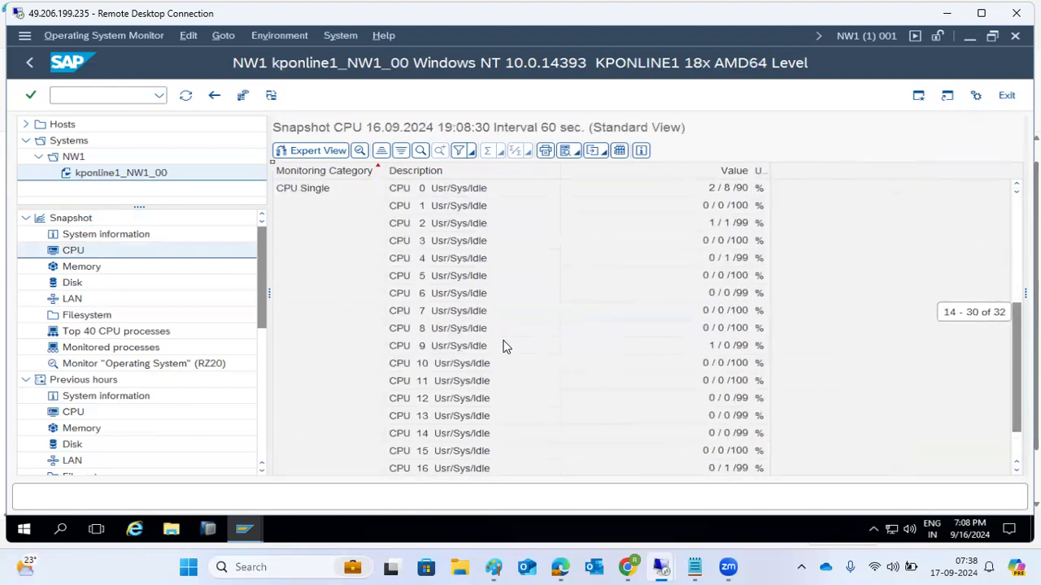
scroll(503, 347, "down", 1)
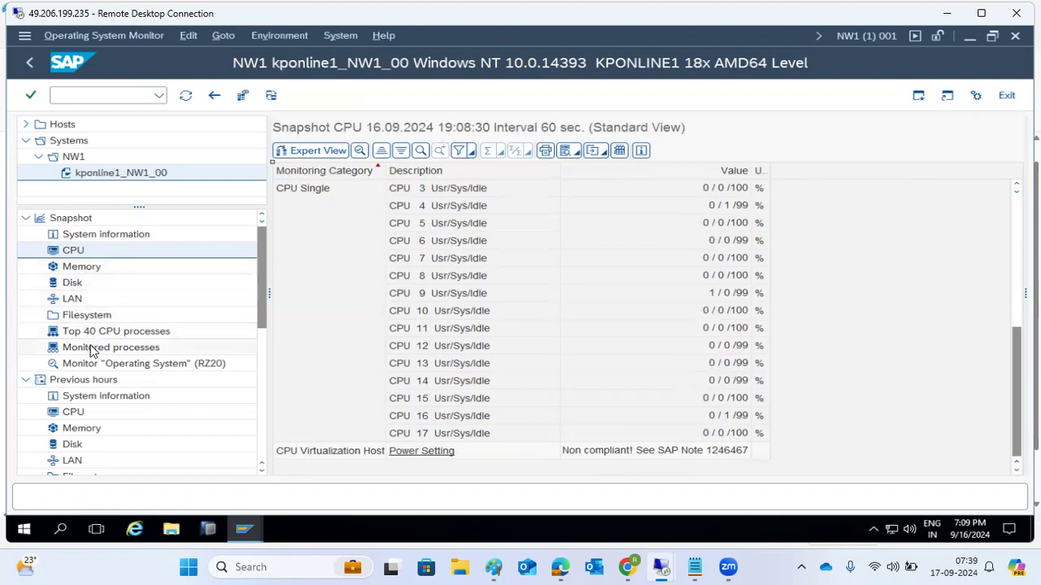
Step: View the previous-hours CPU, memory, disk and LAN statistics for 16–17.09.2024
left_click(73, 414)
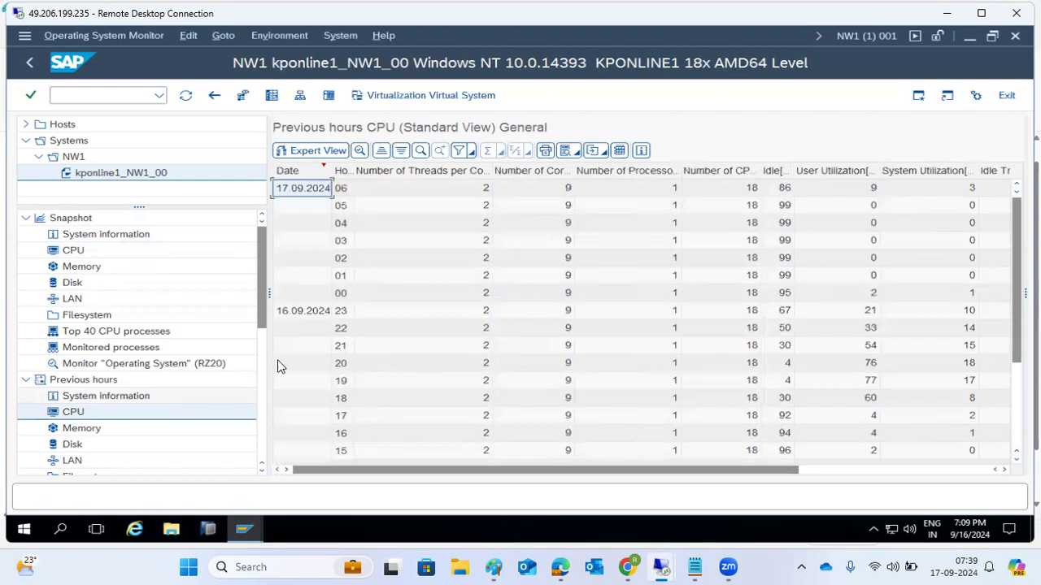
scroll(297, 313, "down", 3)
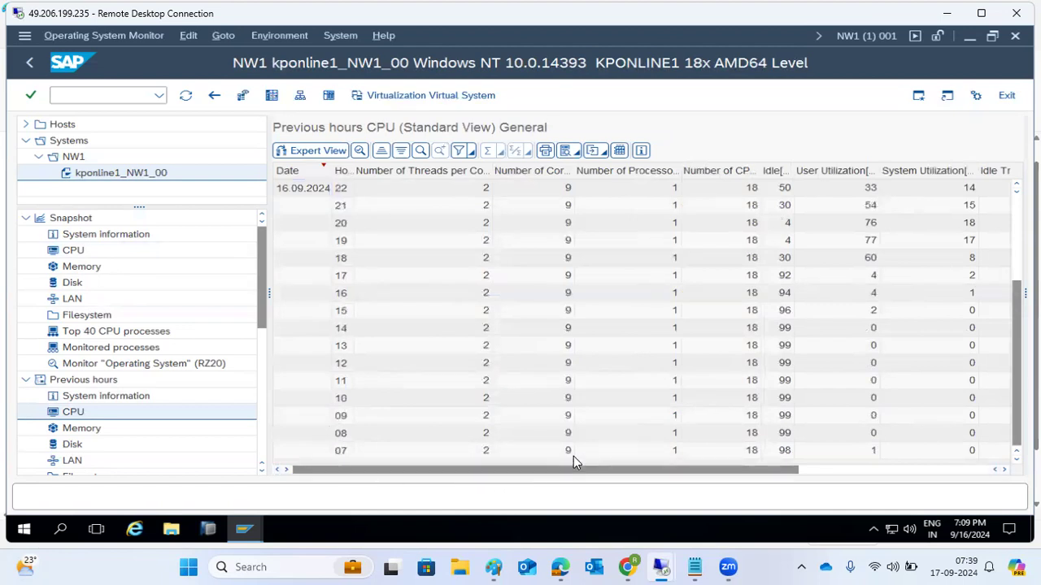
left_click(83, 430)
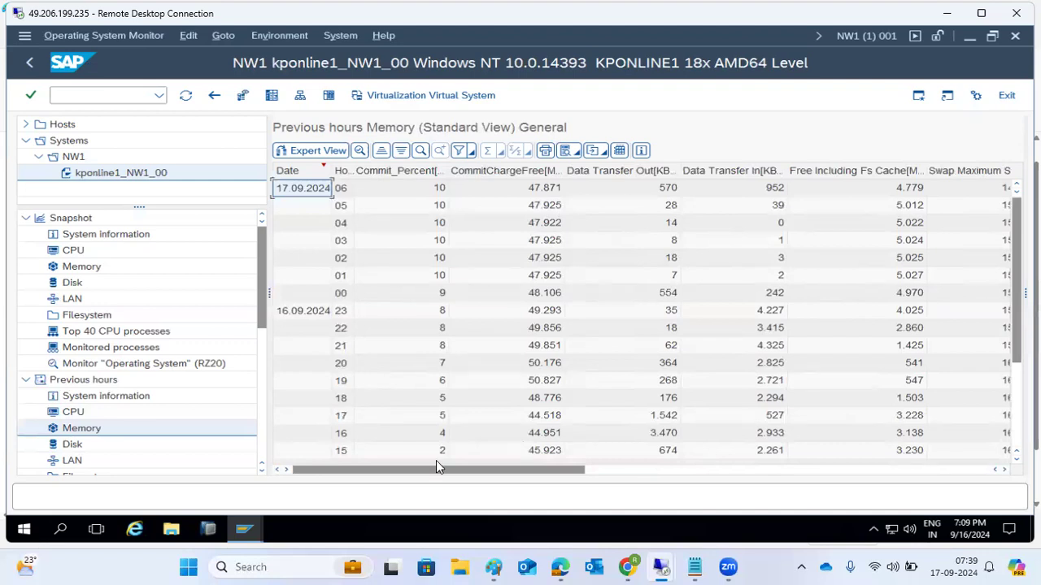
scroll(93, 401, "down", 2)
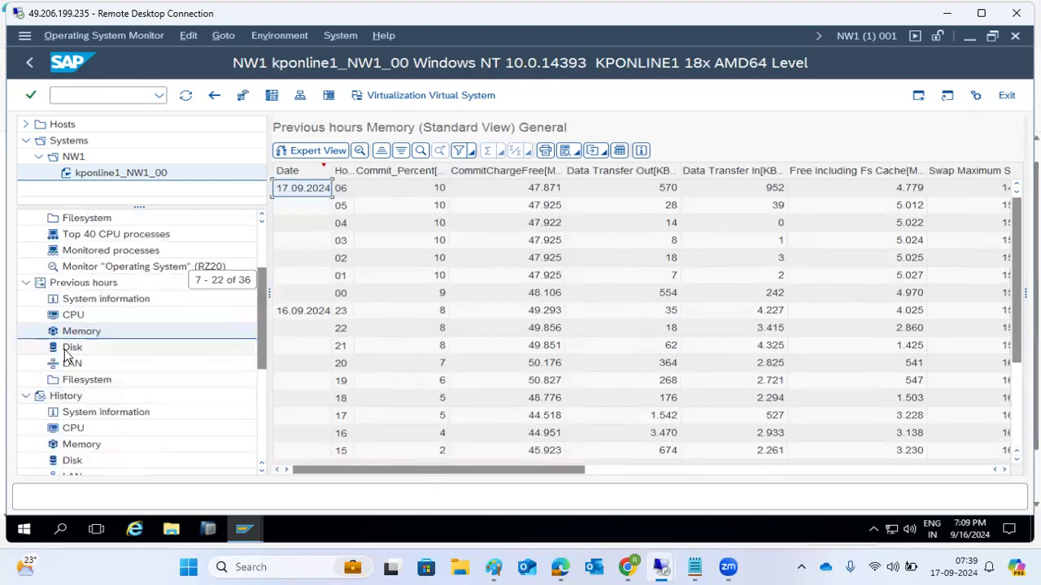
left_click(70, 350)
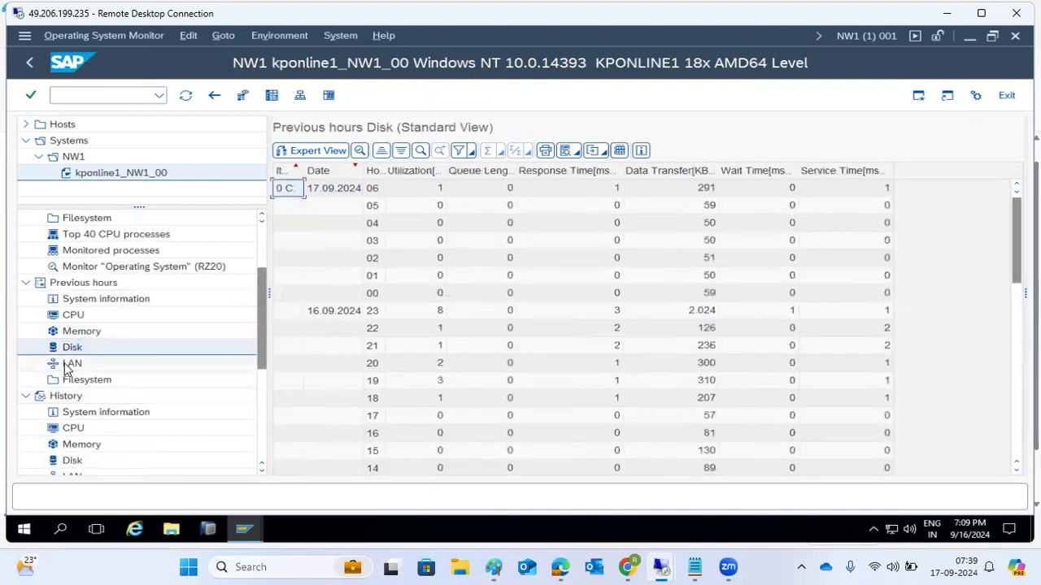
left_click(69, 365)
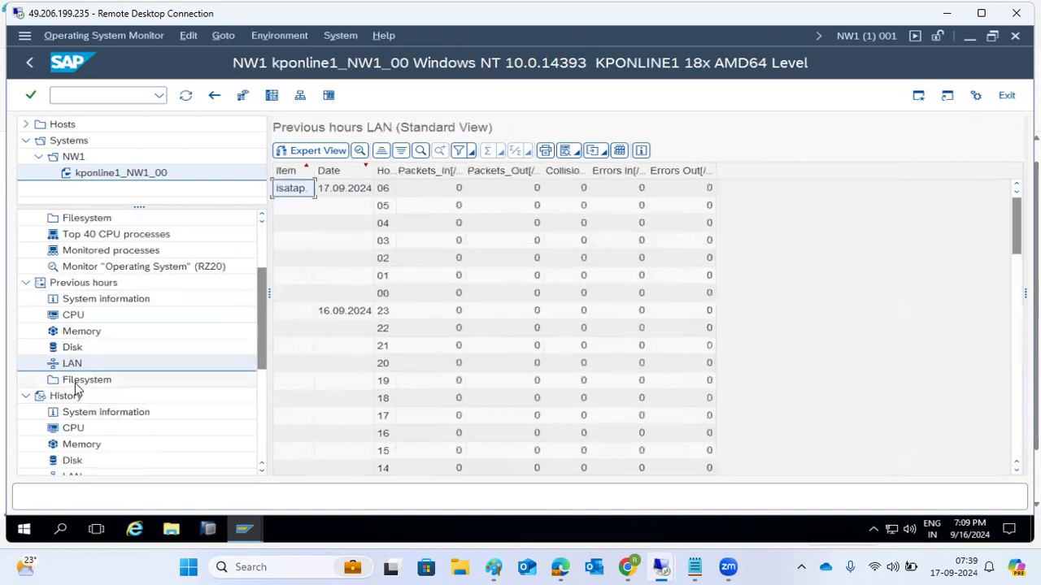
scroll(73, 390, "down", 3)
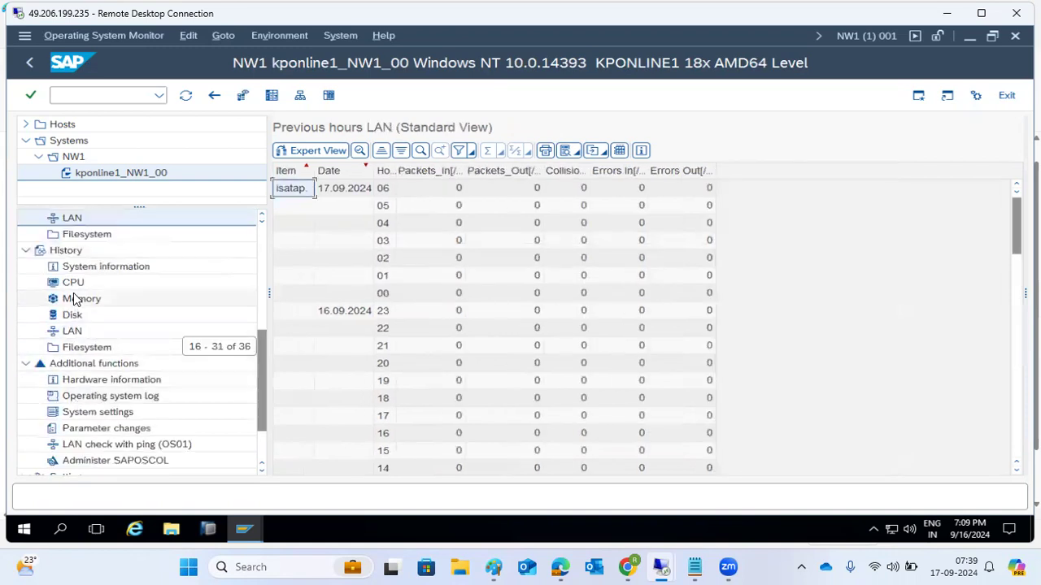
Step: Check the long-term CPU and memory history, then go back twice to the previous-hours LAN table
left_click(72, 285)
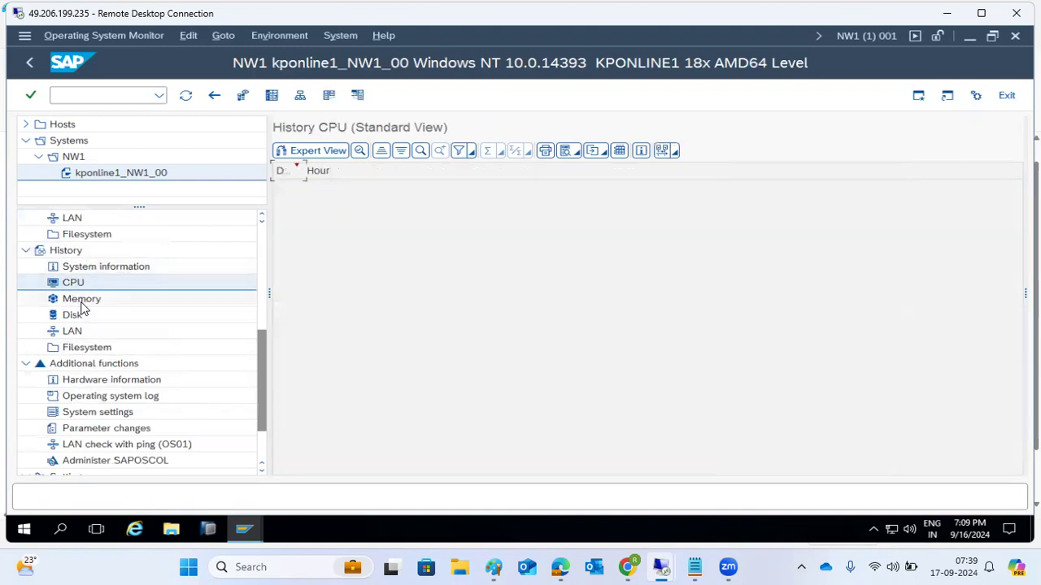
left_click(83, 300)
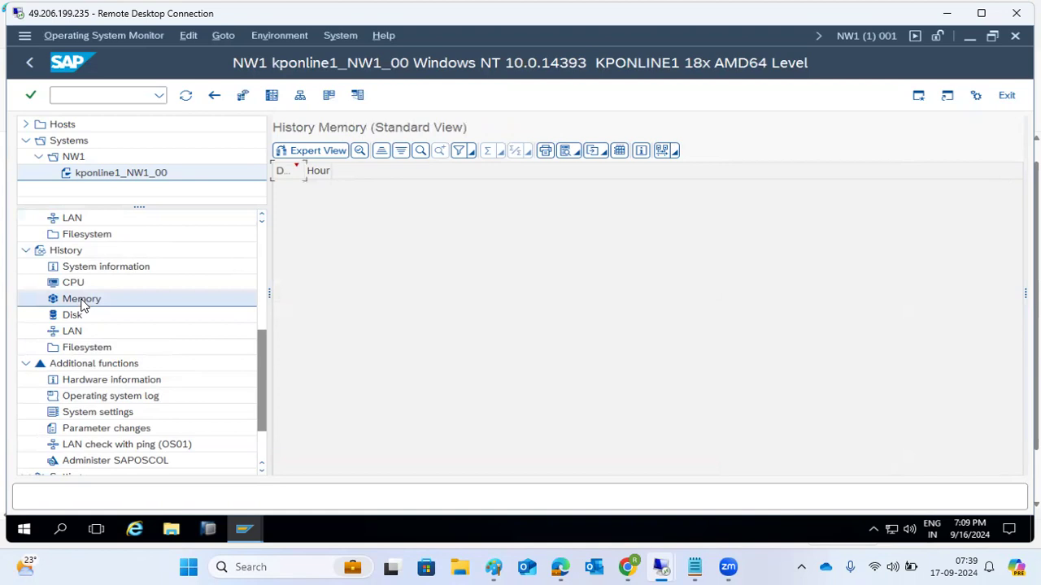
scroll(69, 289, "down", 2)
scroll(69, 288, "up", 7)
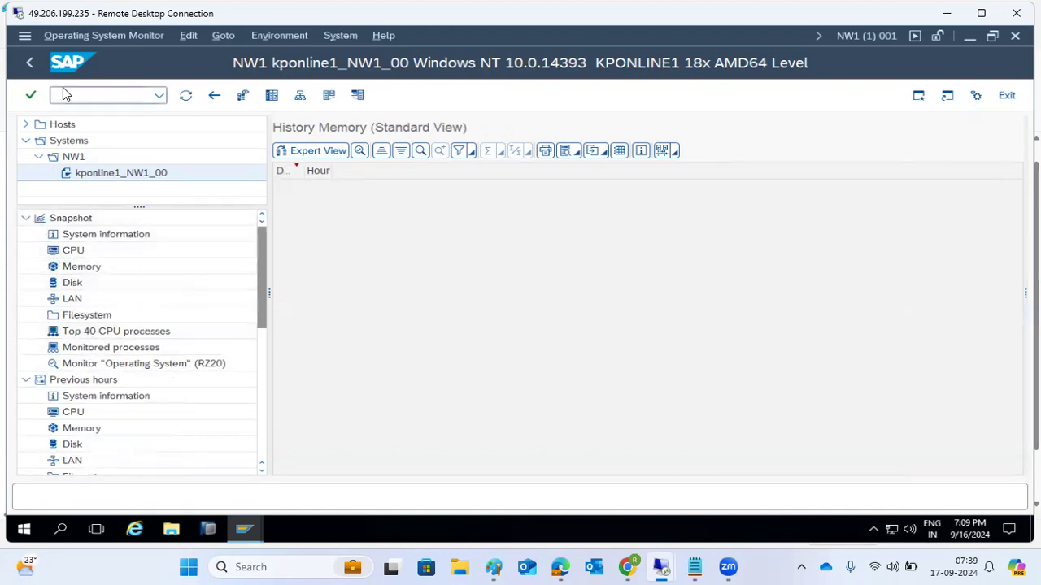
left_click(34, 61)
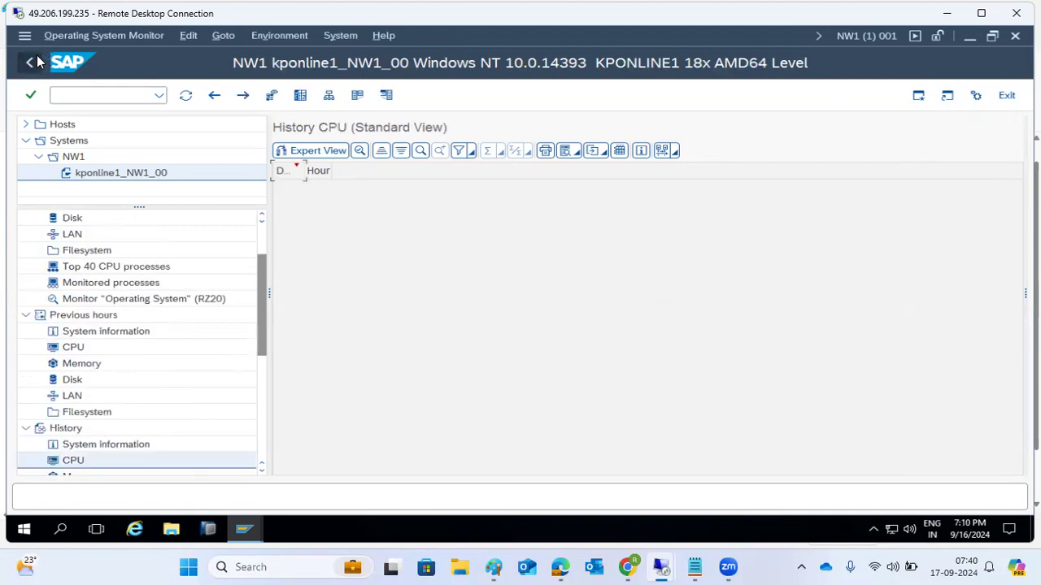
left_click(35, 62)
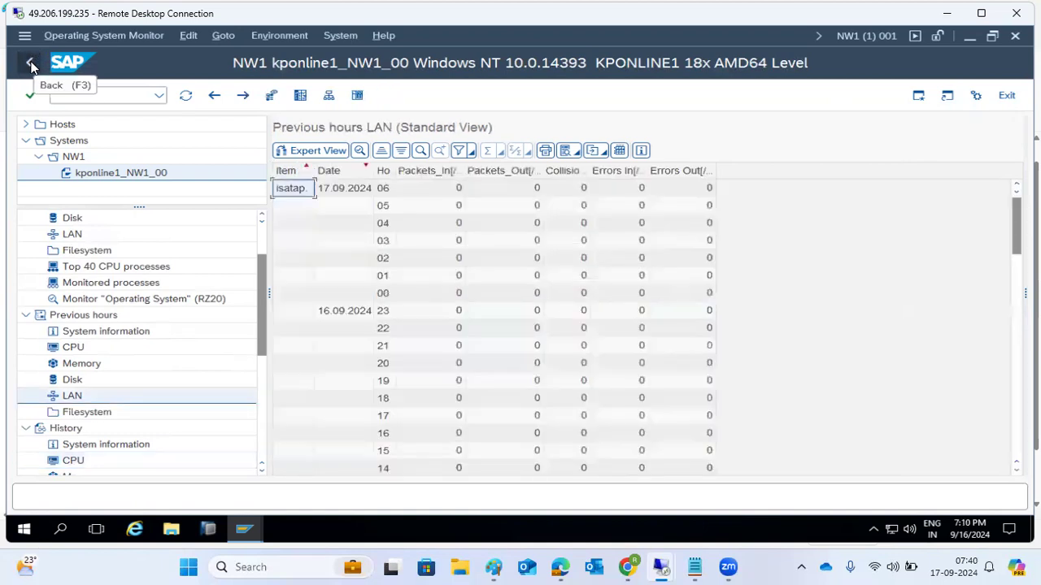
Step: Show the current LAN snapshot, then collapse Systems, Previous hours, History, Additional functions and Snapshot
left_click(65, 235)
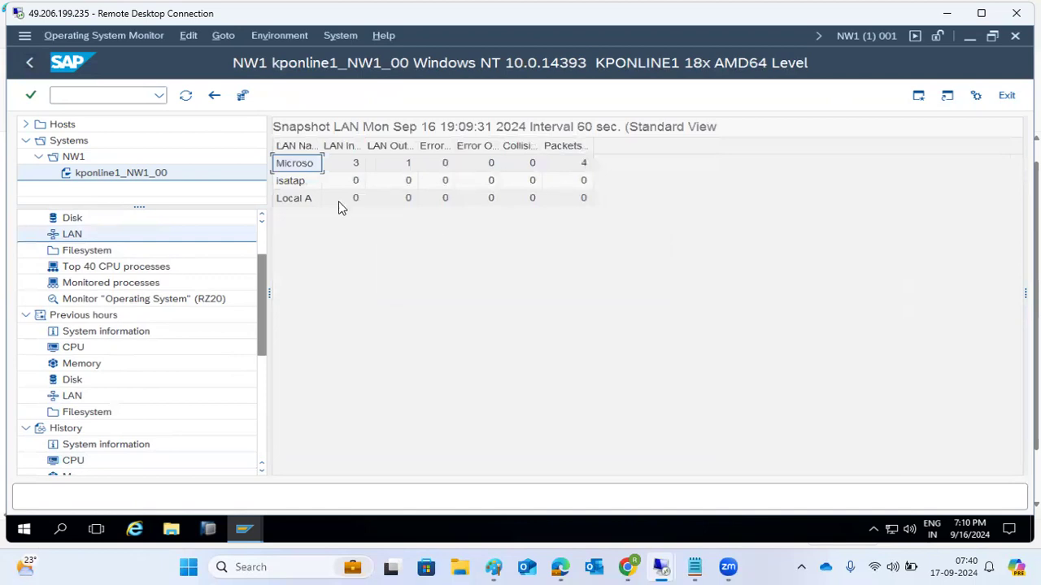
left_click(31, 146)
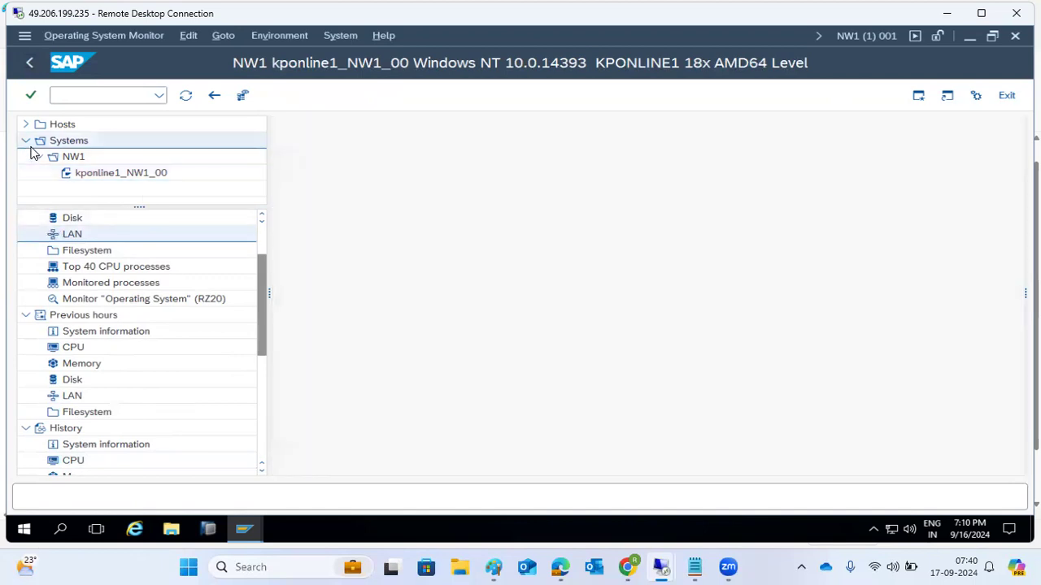
left_click(26, 144)
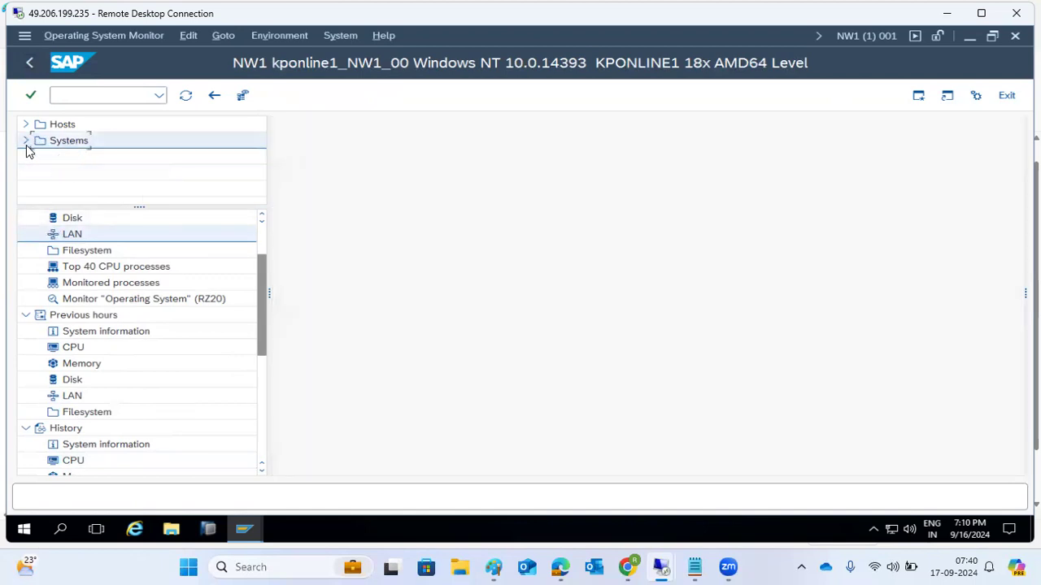
left_click(25, 317)
left_click(25, 330)
left_click(25, 347)
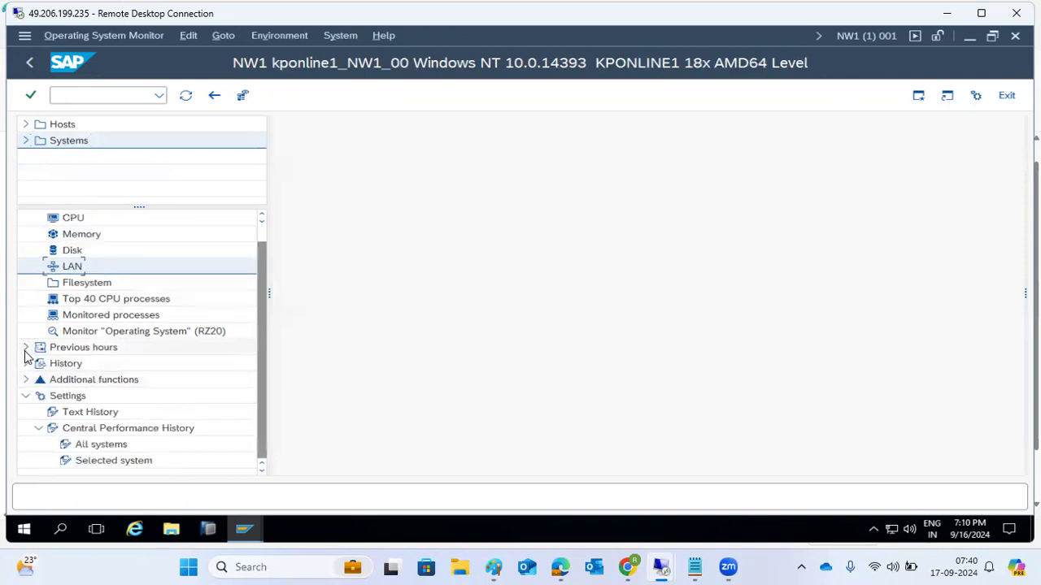
scroll(41, 288, "up", 1)
left_click(25, 218)
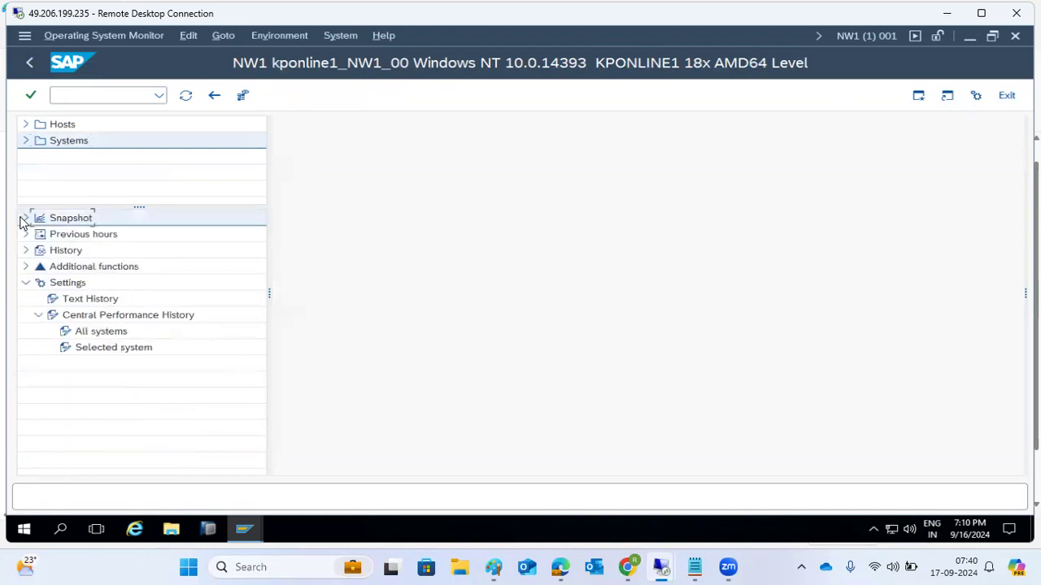
Step: Expand Settings, view its Text History and Central Performance History entries, then return to the Paint notes
left_click(27, 286)
left_click(25, 289)
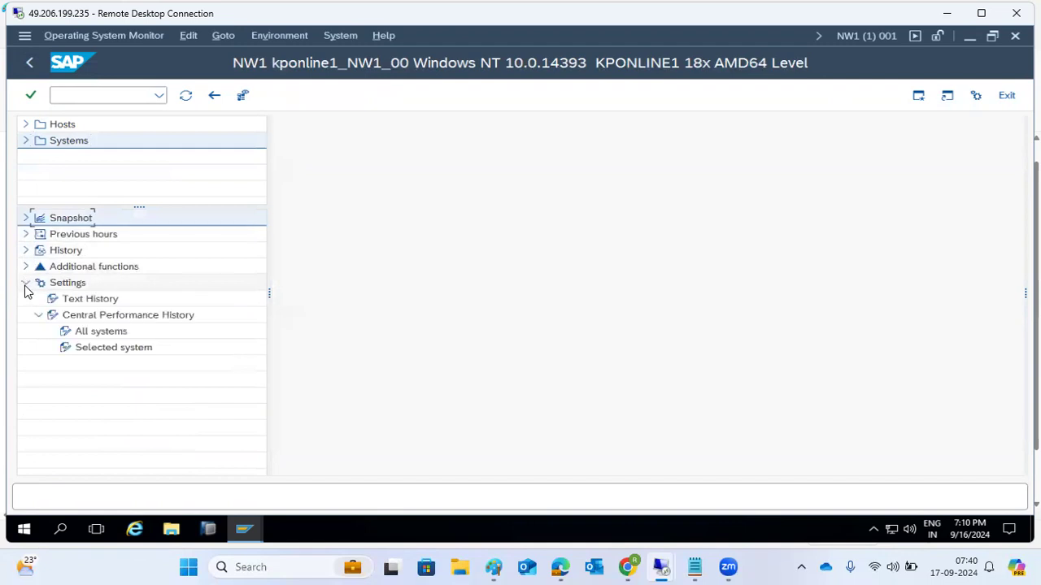
left_click(81, 305)
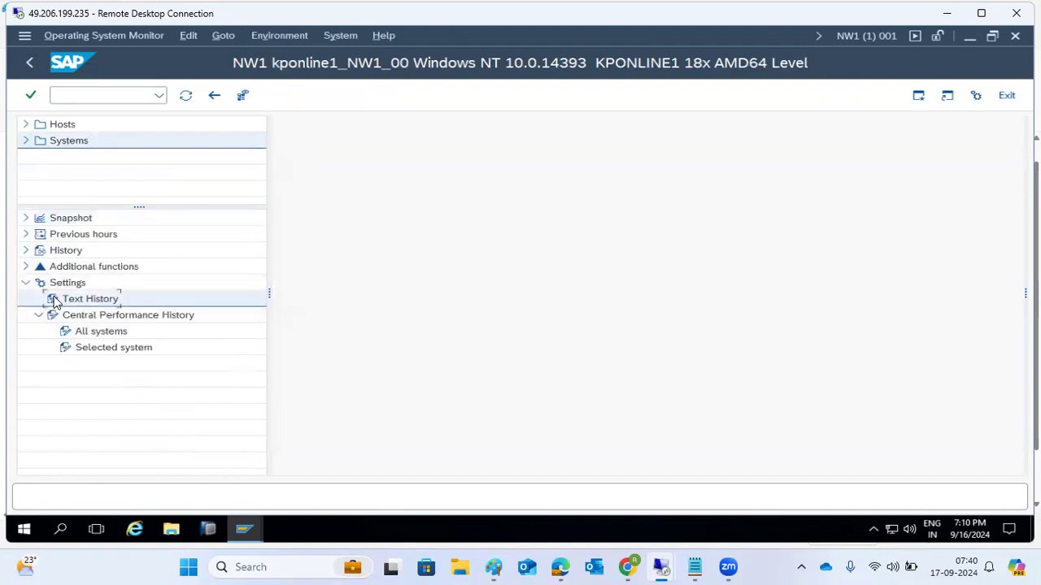
left_click(59, 317)
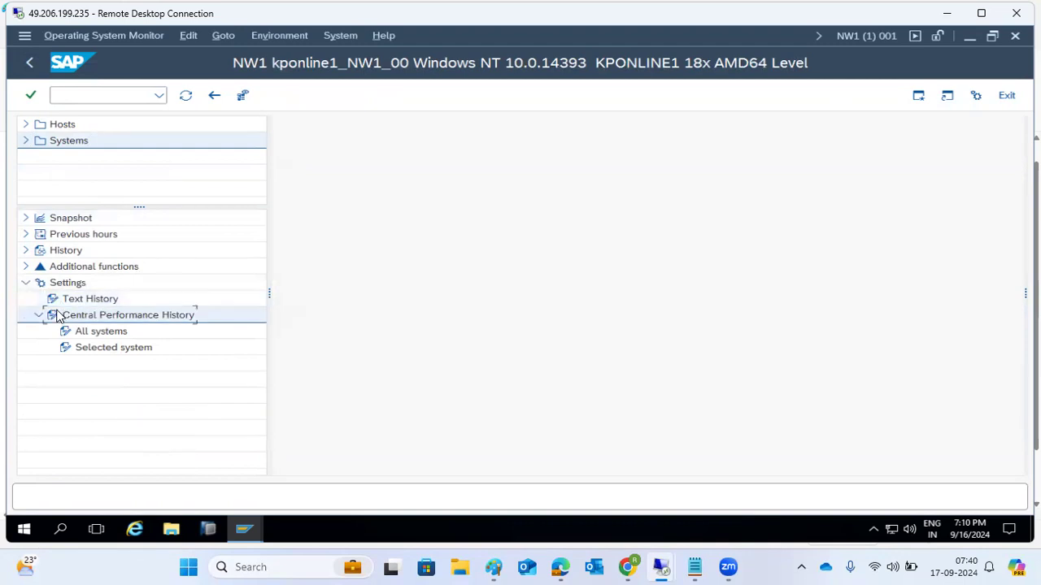
left_click(29, 135)
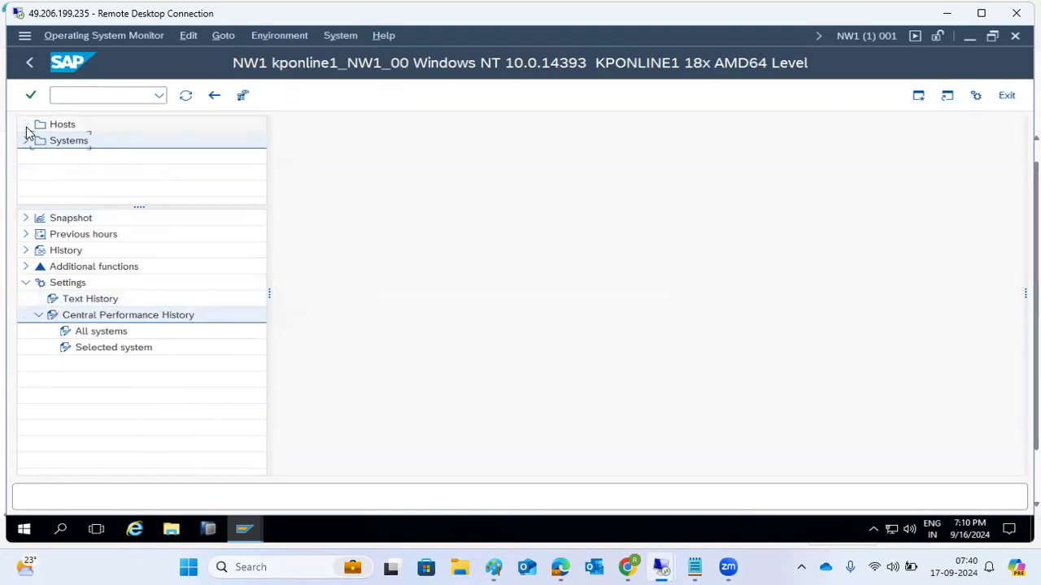
left_click(29, 65)
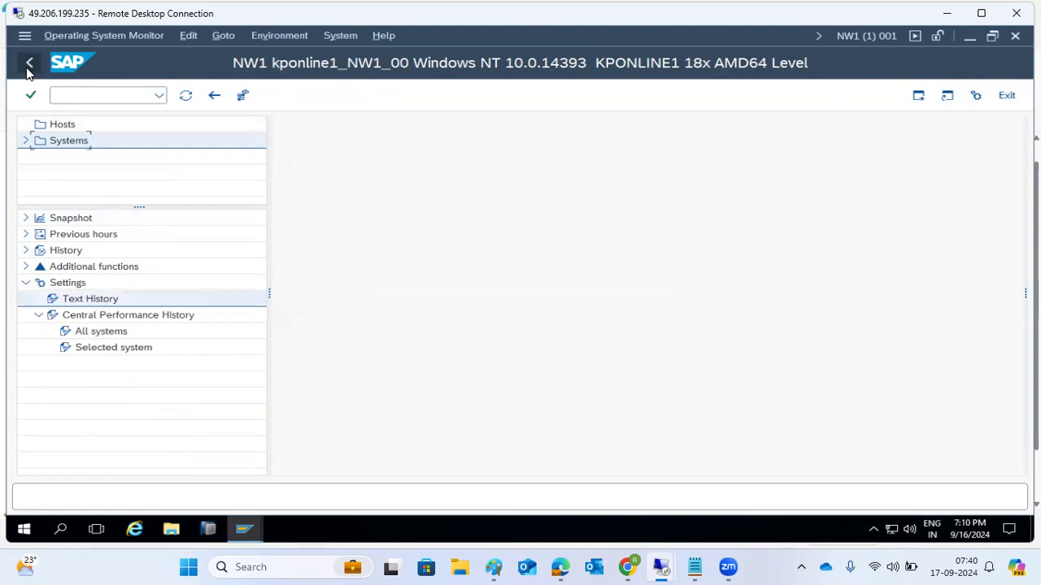
left_click(493, 567)
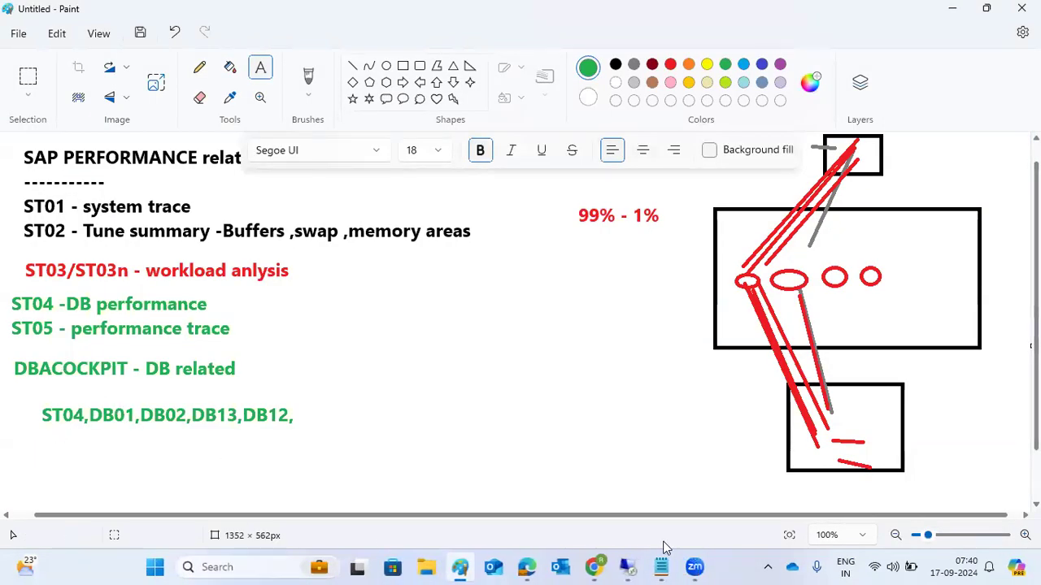
mouse_move(627, 566)
left_click(577, 487)
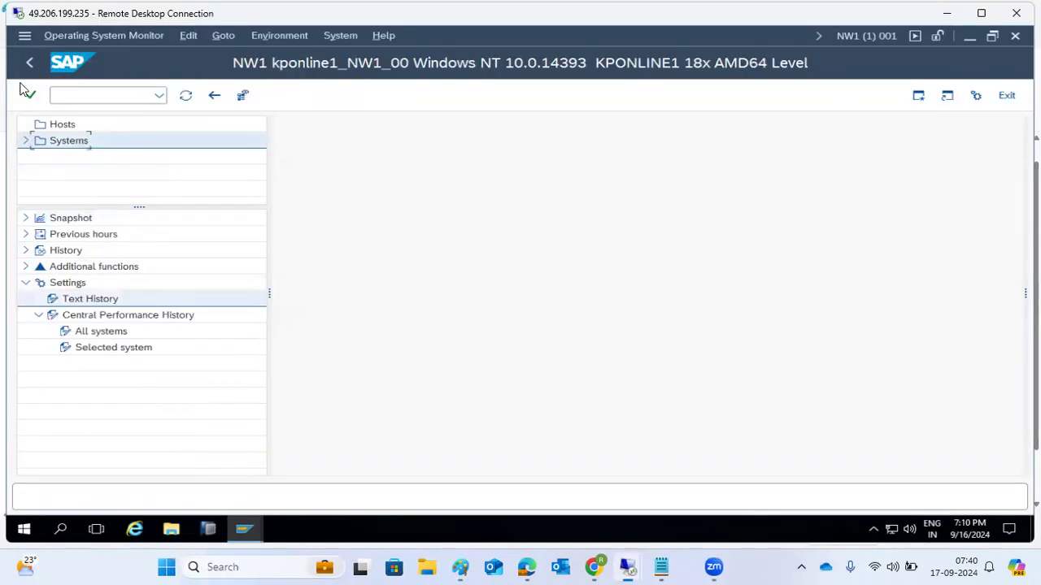
left_click(74, 93)
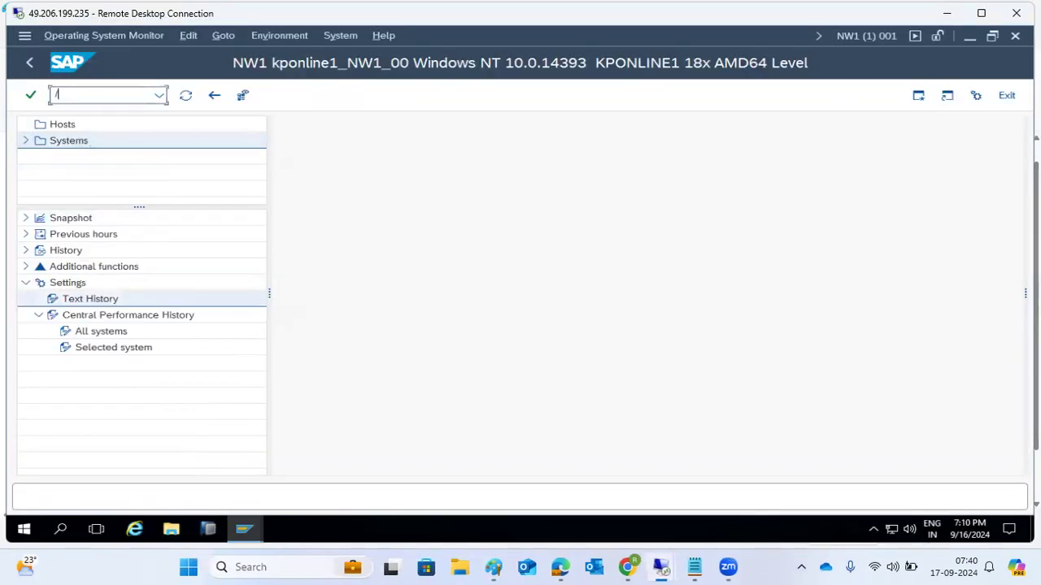
Step: Run ST07, drill into Basis Components and its Change & Transport, Security and Subcomponents rows, then back out
key("Return")
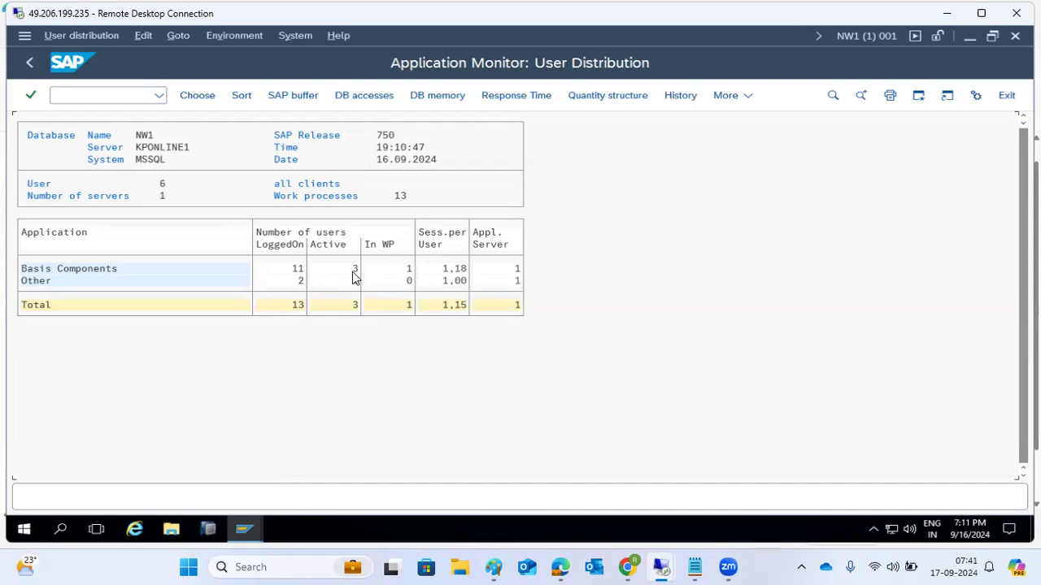
double_click(99, 268)
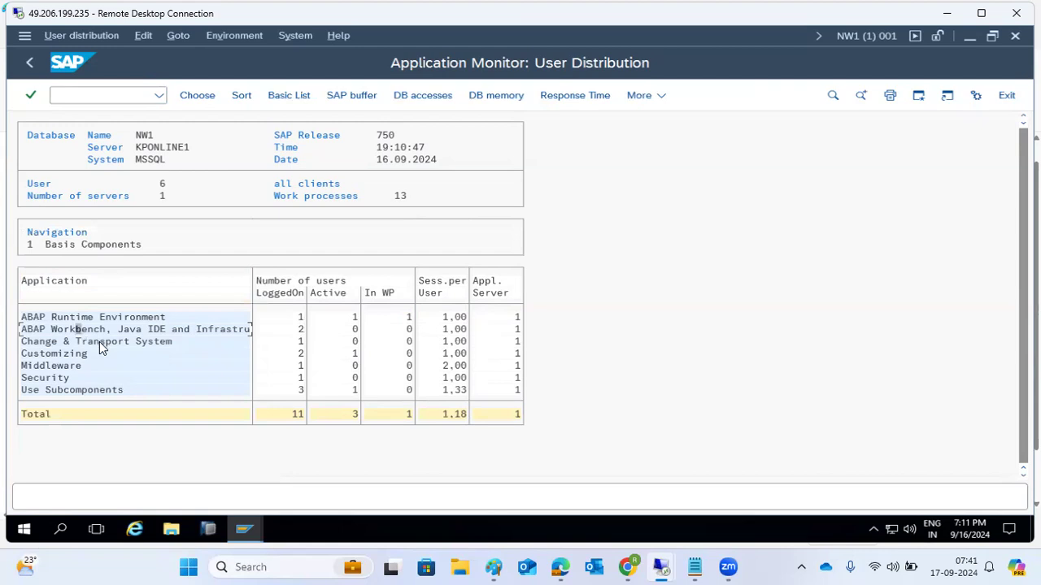
left_click(101, 342)
left_click(60, 379)
left_click(78, 391)
left_click(30, 61)
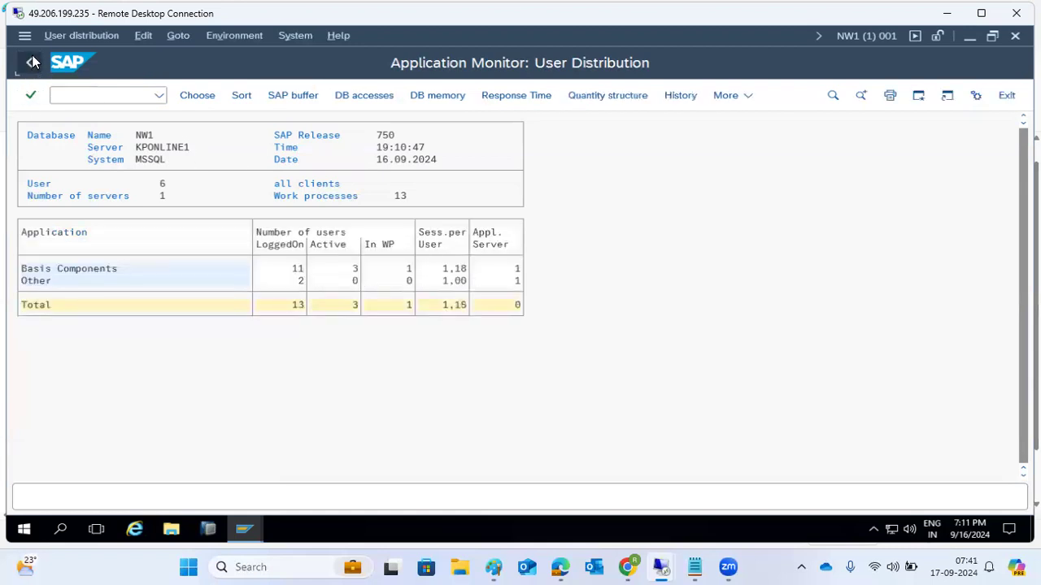
left_click(31, 61)
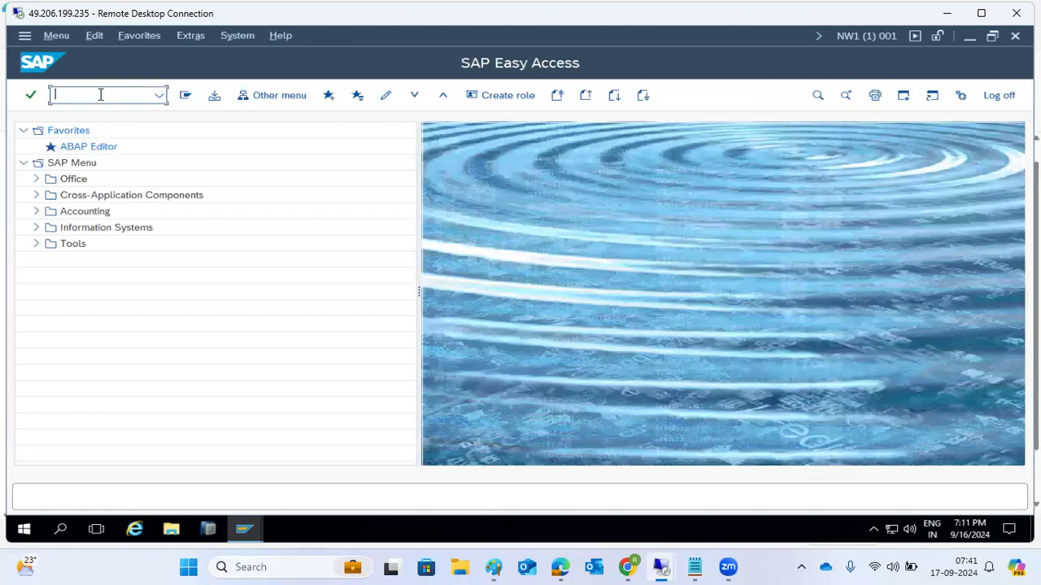
Step: Run SMLG and view the NW1 logon-group load distribution, refreshing it twice (13 users)
type("smlg")
key("Return")
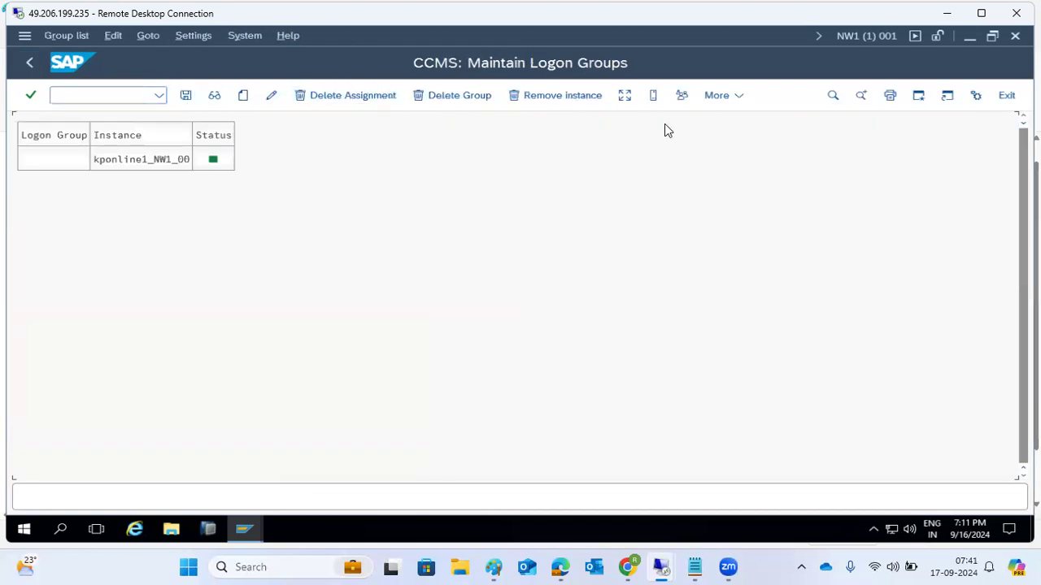
left_click(623, 95)
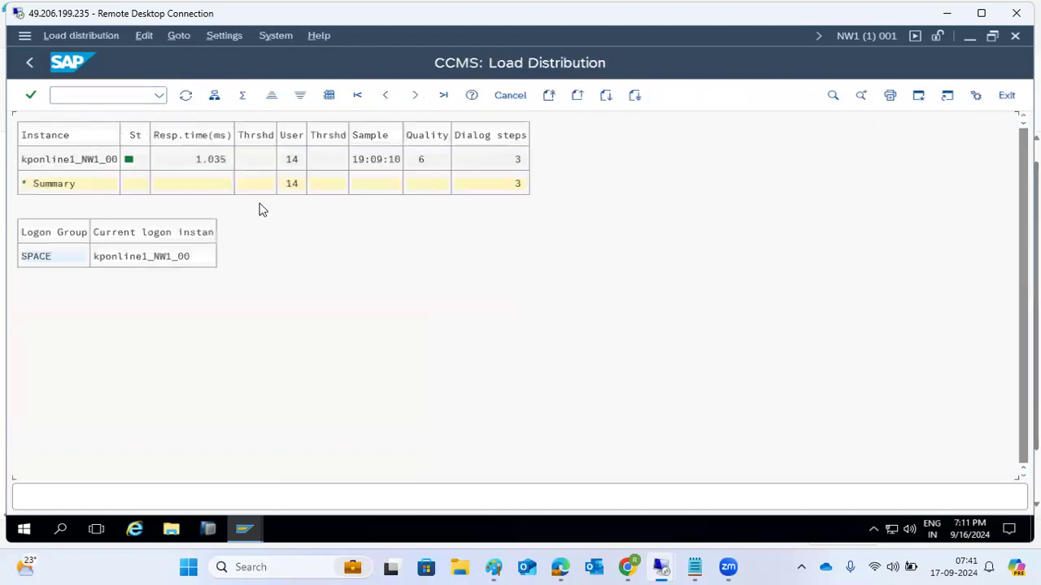
double_click(81, 161)
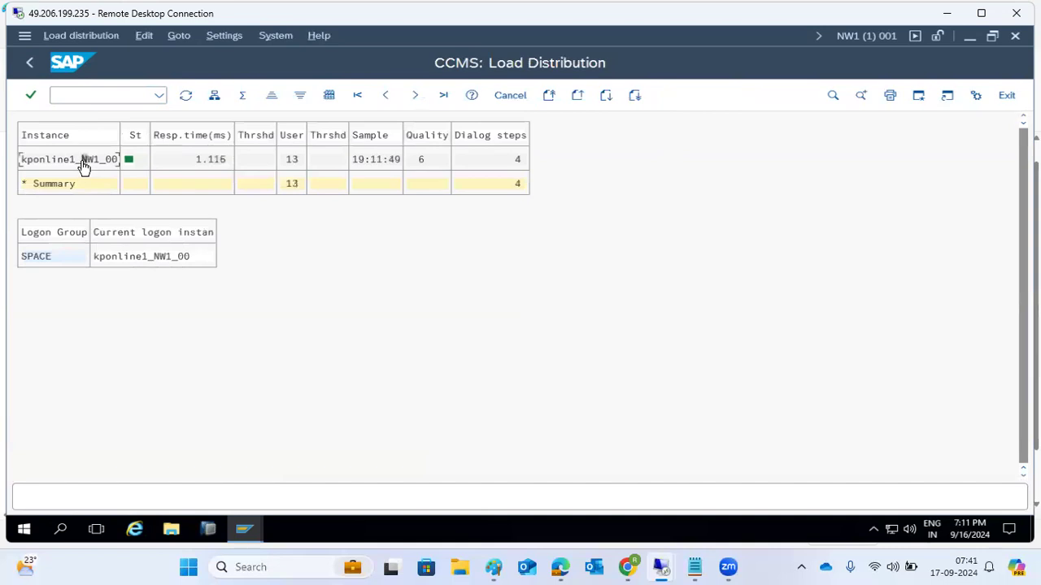
double_click(81, 161)
Step: Return to the logon group list and switch to the ECD system's SAP Easy Access window
left_click(27, 61)
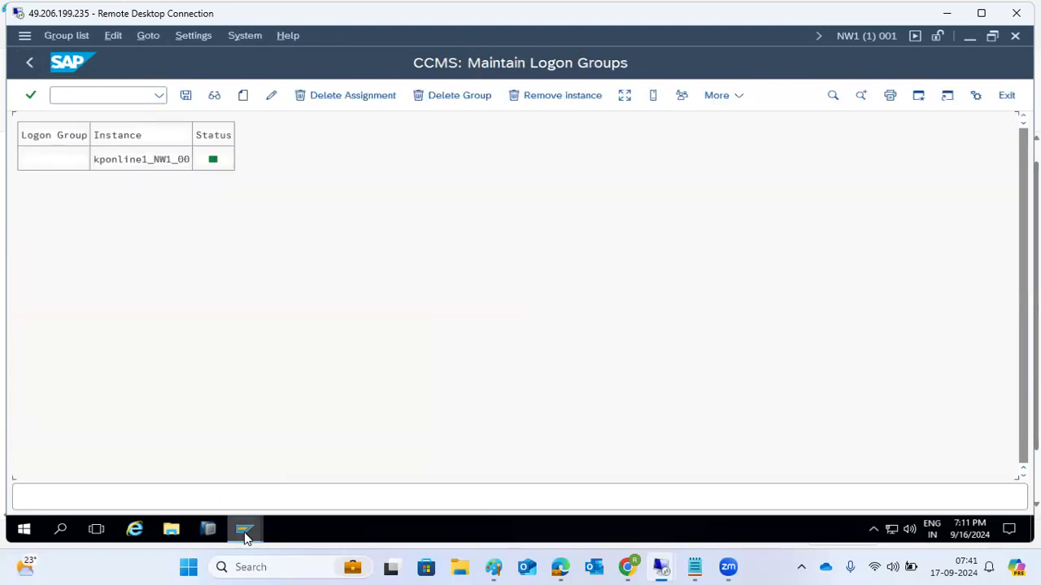
mouse_move(244, 525)
left_click(197, 471)
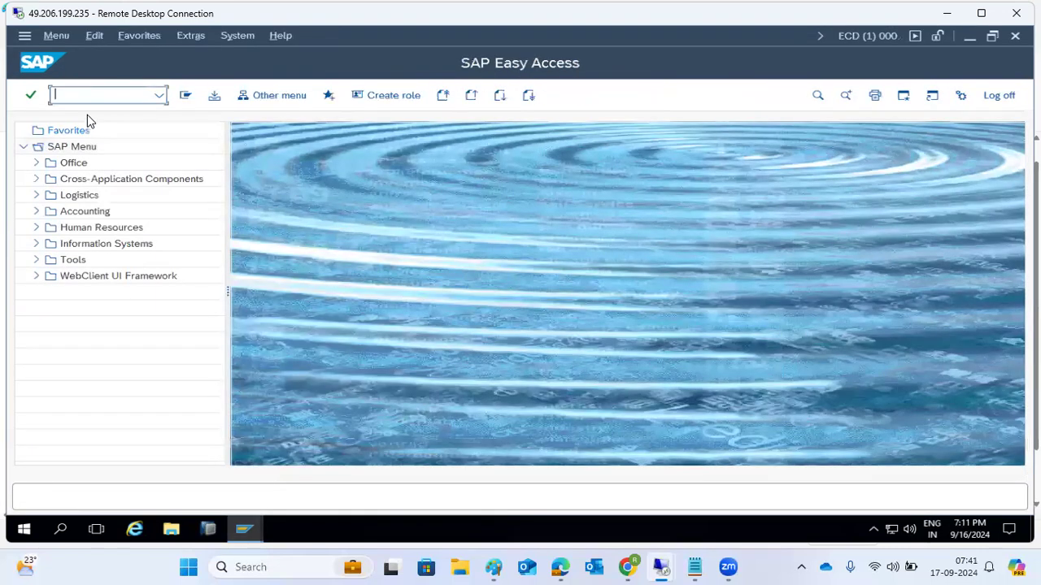
Step: Run SPAM and start the SAP_UI support package queue import in background immediately
type("spam")
key("Return")
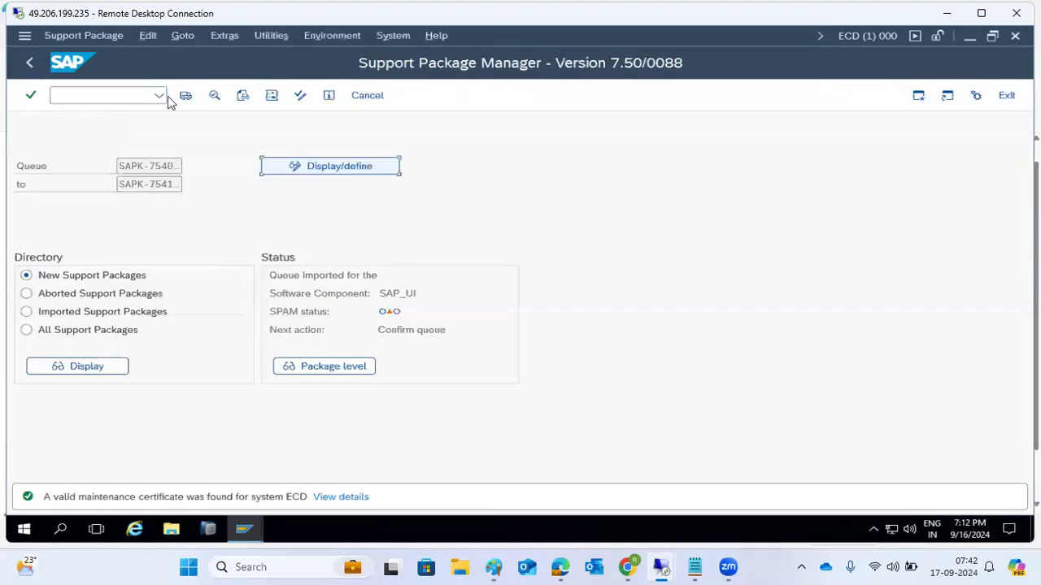
left_click(184, 96)
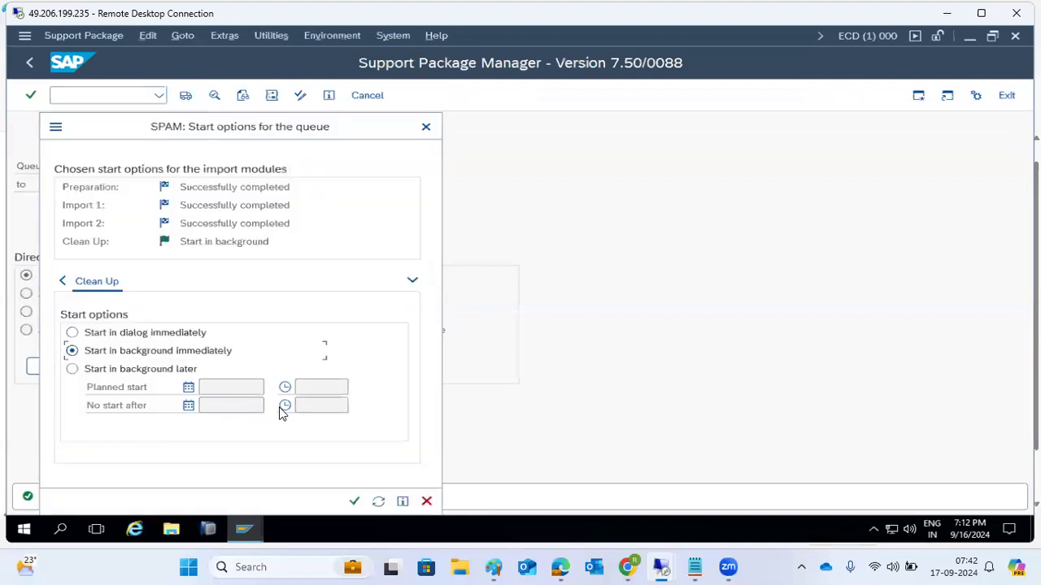
left_click(356, 501)
left_click(327, 457)
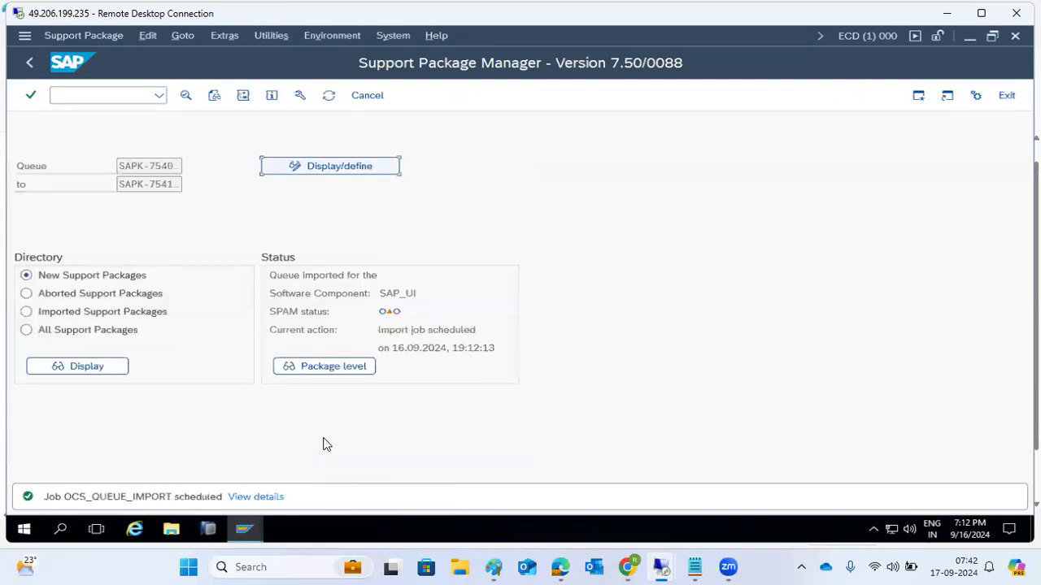
Step: Refresh until the queue import shows status EPILOGUE, running in background
left_click(330, 101)
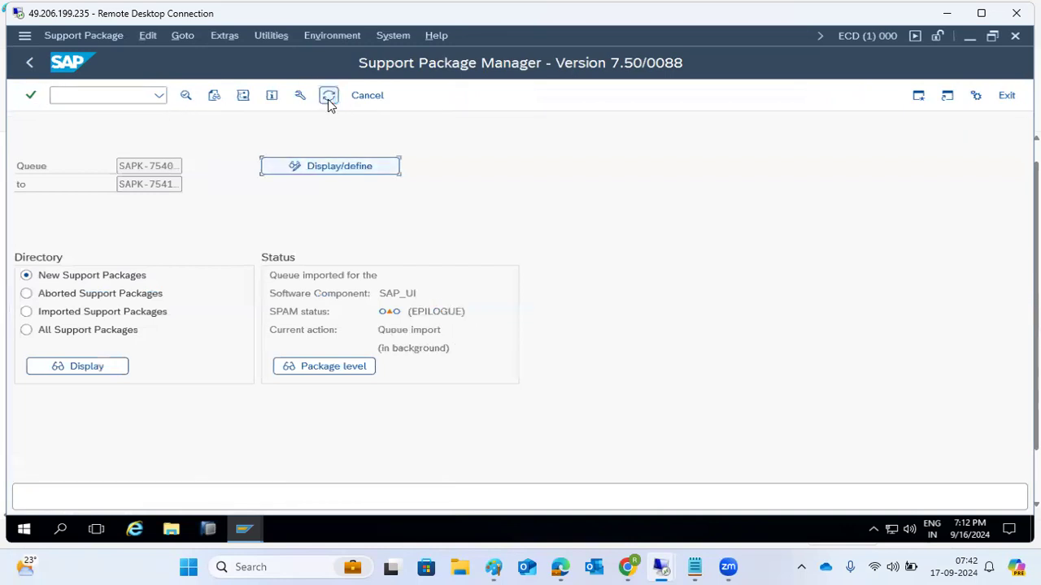
left_click(330, 98)
left_click(329, 98)
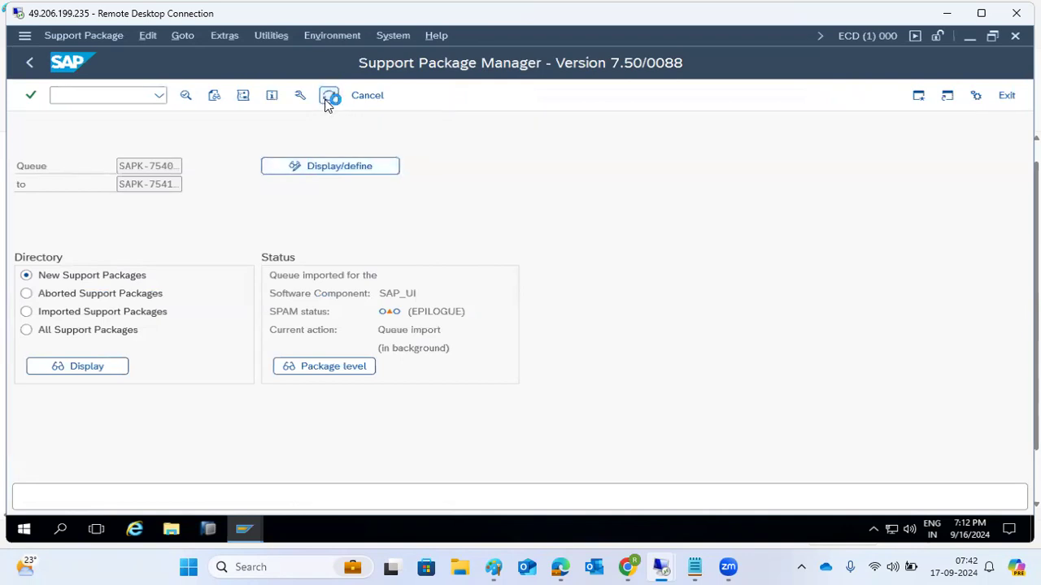